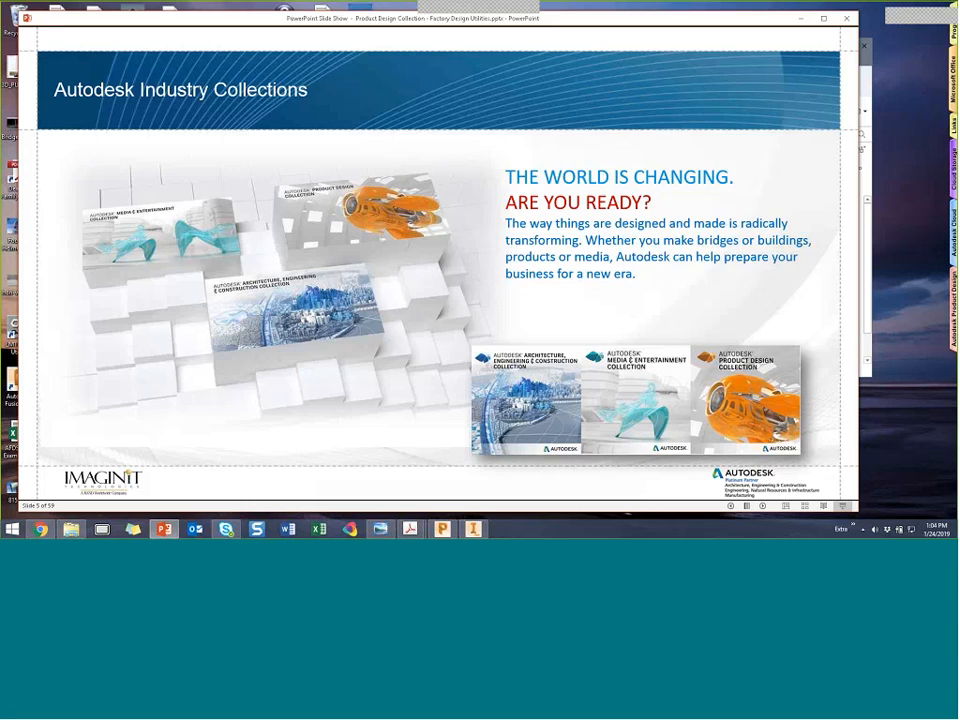
Advance the slide show from the Autodesk Industry Collections slide to the Factory Design Demonstration slide.
{"action": "left_click", "coordinate": [683, 348]}
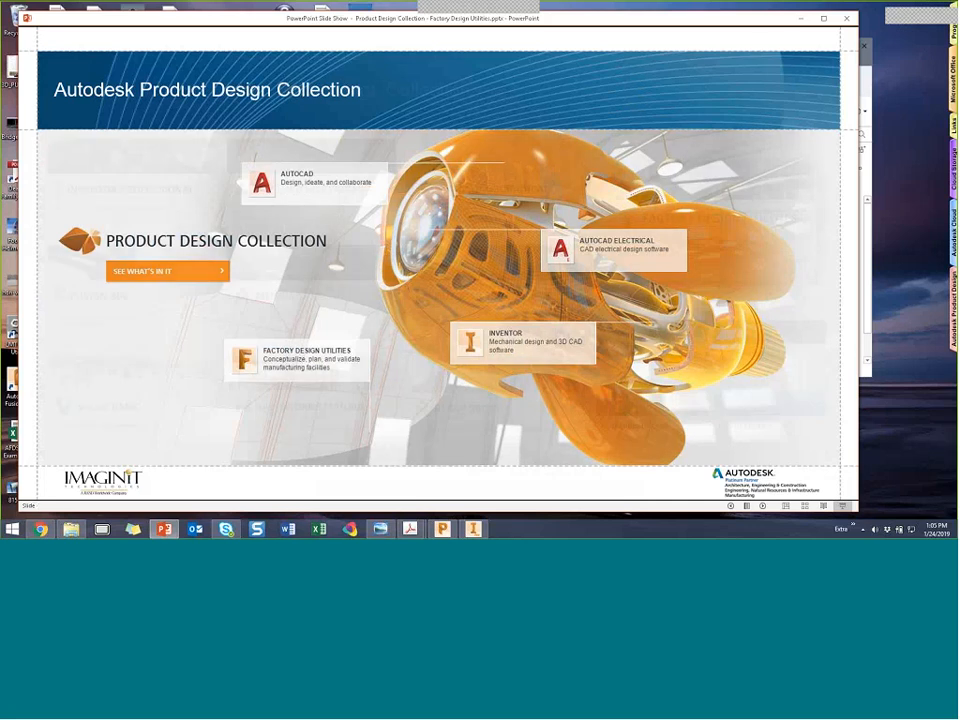
{"action": "left_click", "coordinate": [511, 349]}
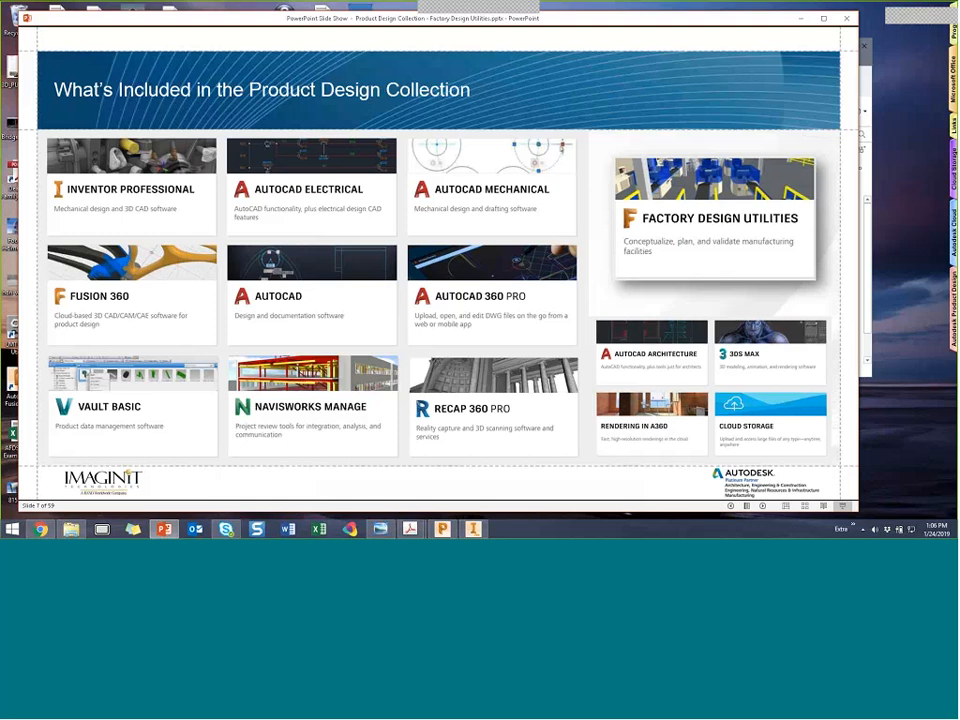
{"action": "key", "text": "Right"}
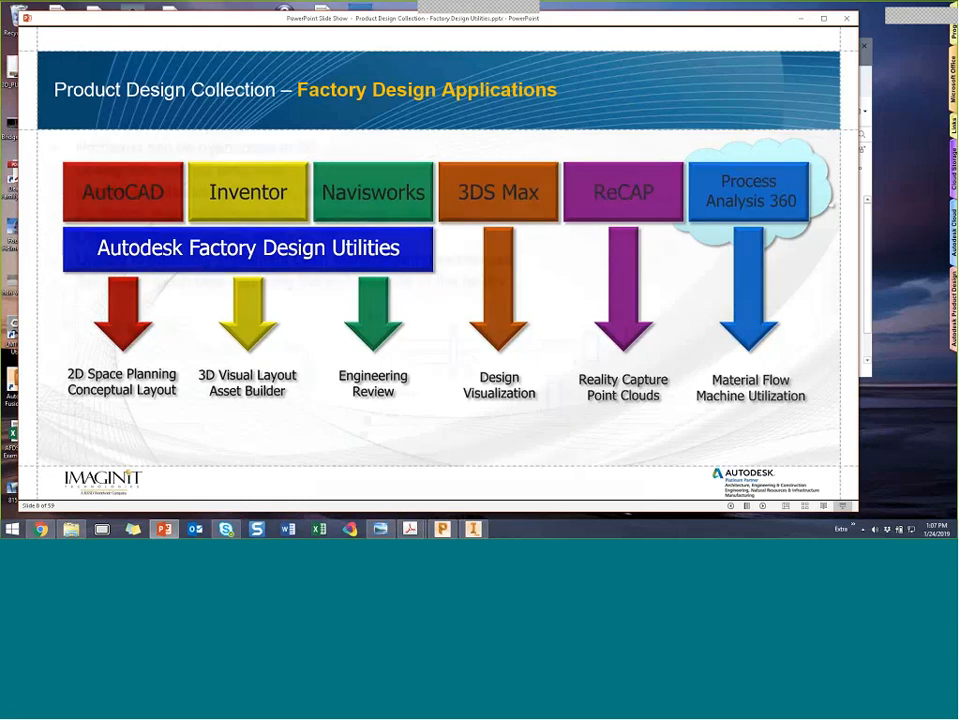
{"action": "key", "text": "Right"}
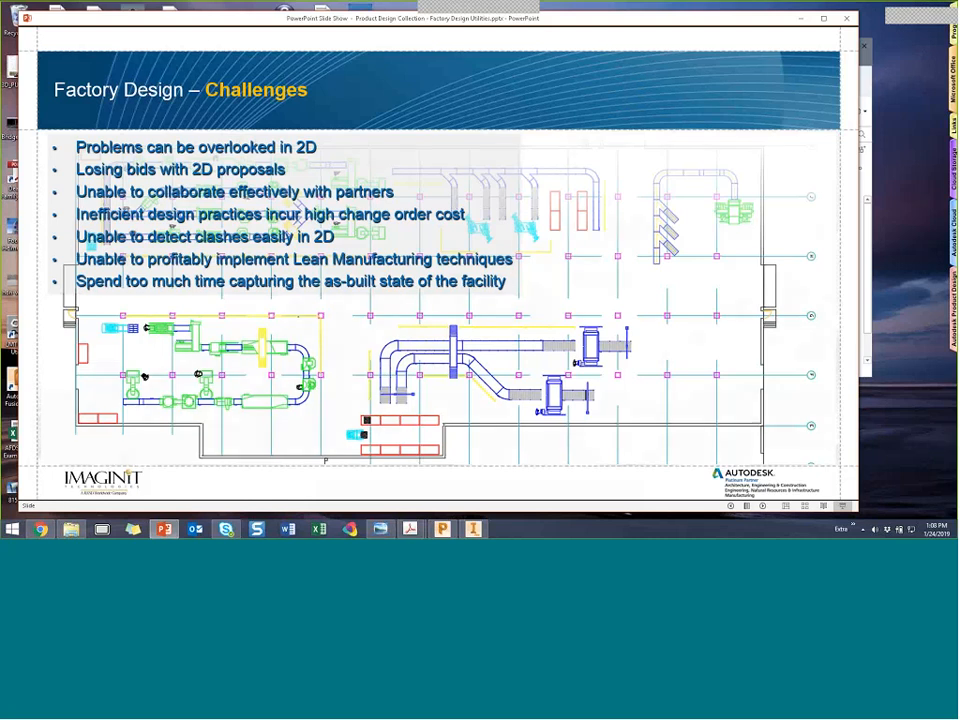
{"action": "key", "text": "Right"}
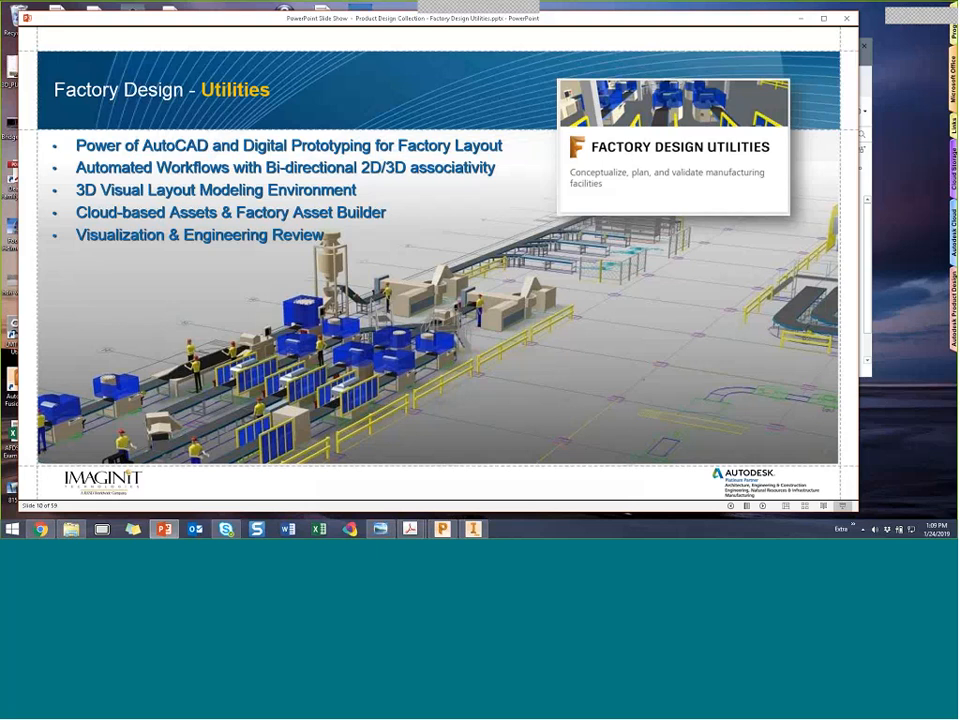
{"action": "key", "text": "Right"}
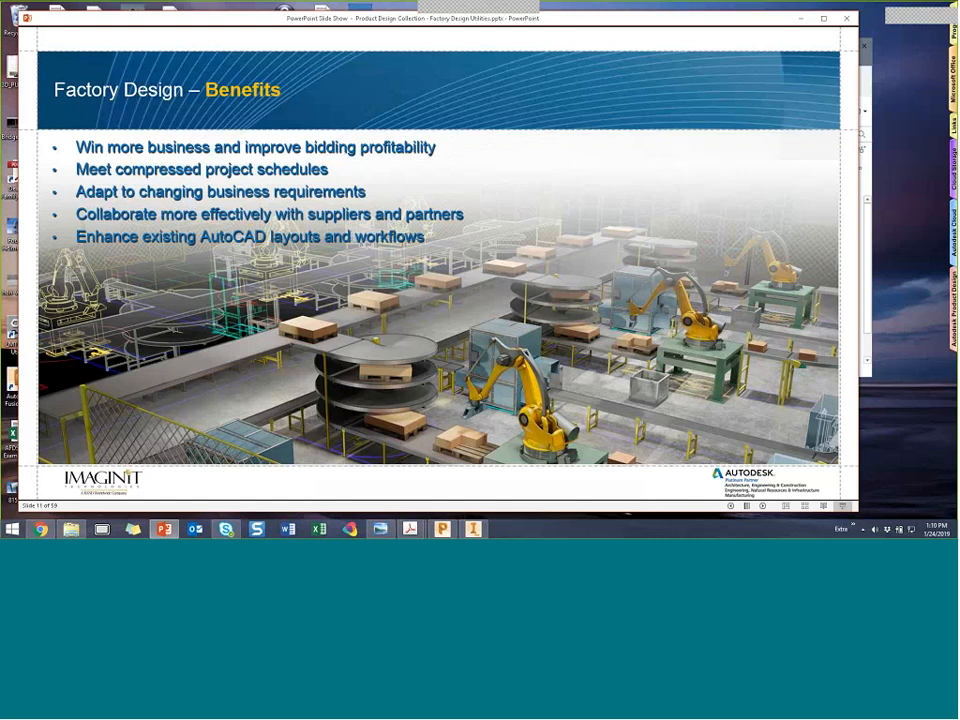
{"action": "key", "text": "Right"}
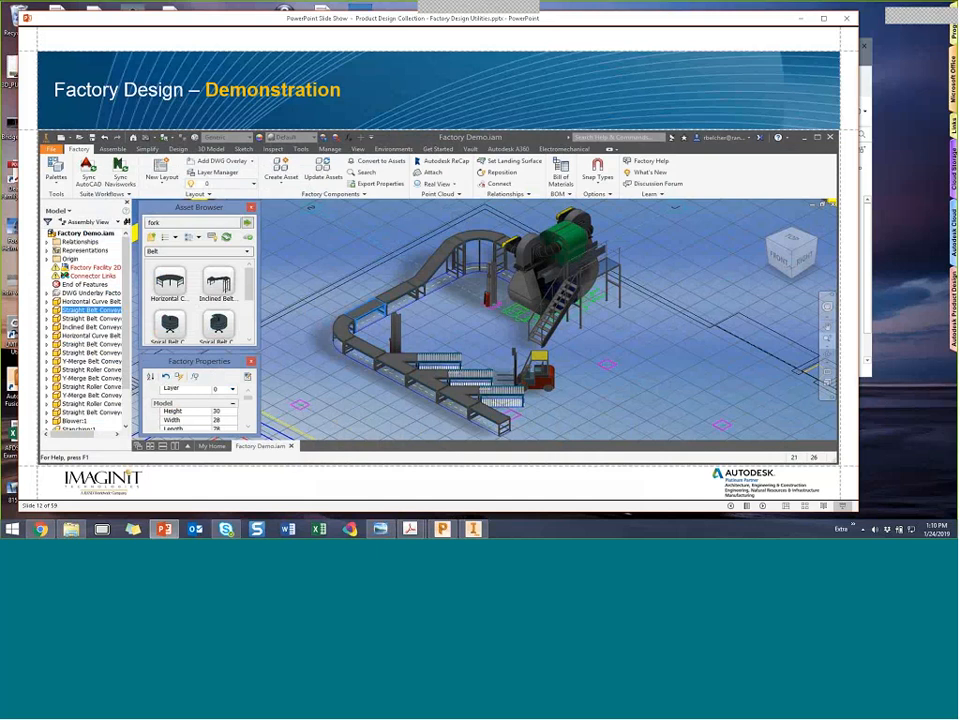
Clear the desktop by minimizing the slide show and closing the Demo folder and Skype for Business windows.
{"action": "left_click", "coordinate": [803, 19]}
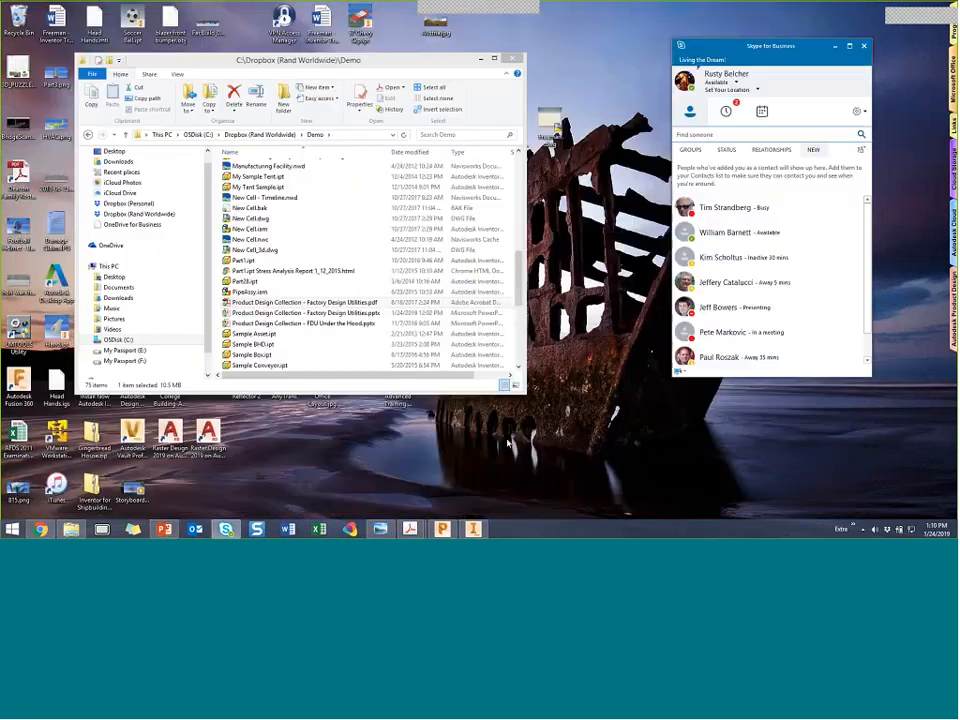
{"action": "left_click", "coordinate": [512, 59]}
{"action": "left_click", "coordinate": [864, 46]}
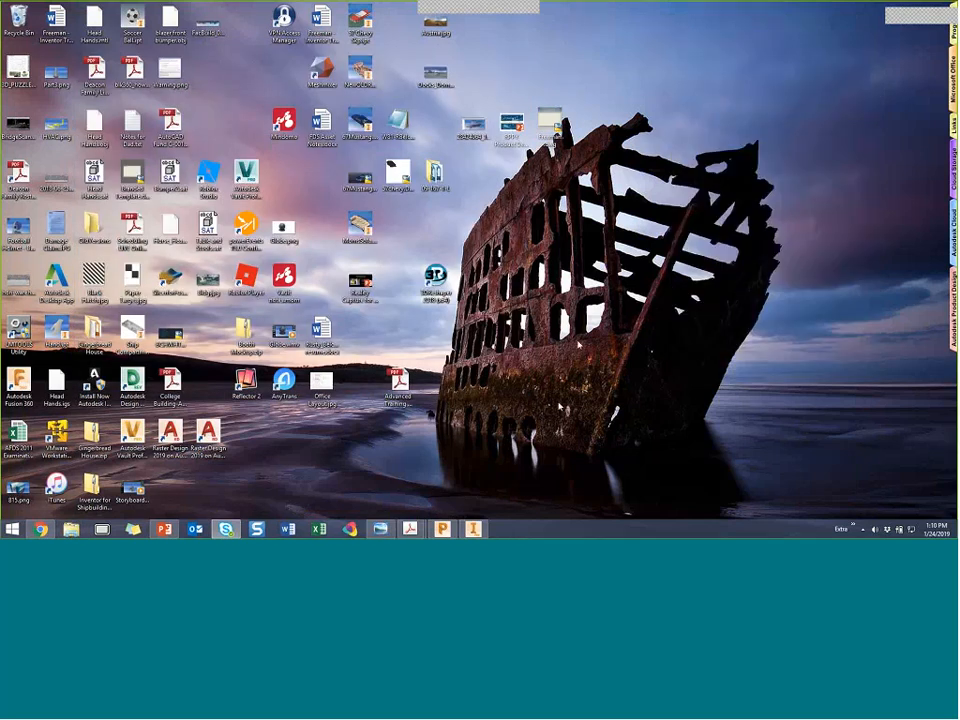
Switch to Autodesk Process Analysis and open the third layout in the list of designs.
{"action": "left_click", "coordinate": [442, 529]}
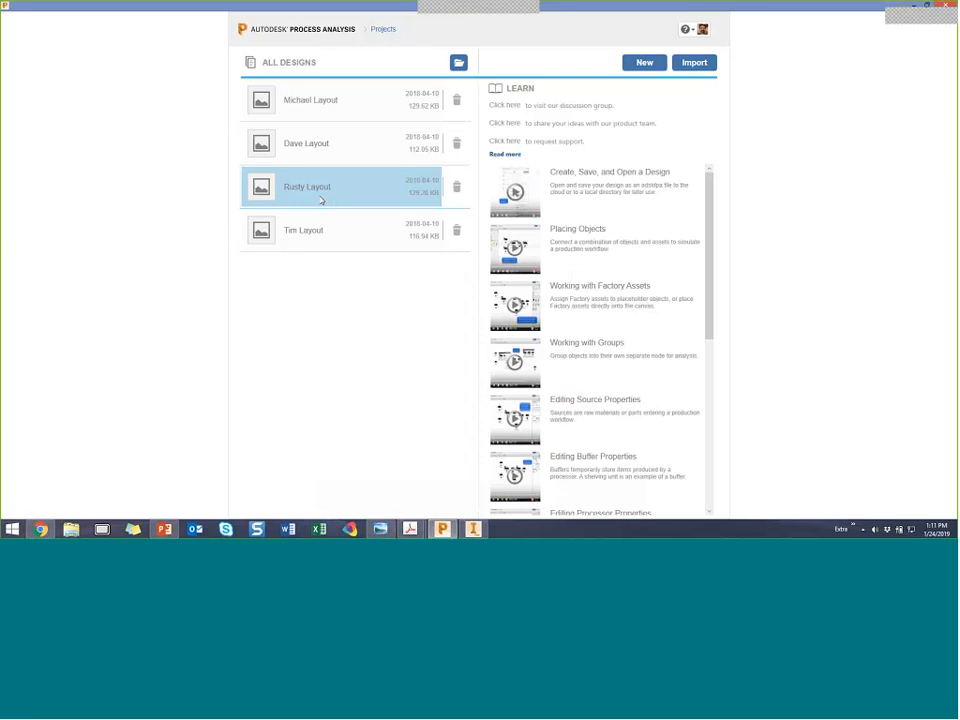
{"action": "left_click", "coordinate": [309, 192]}
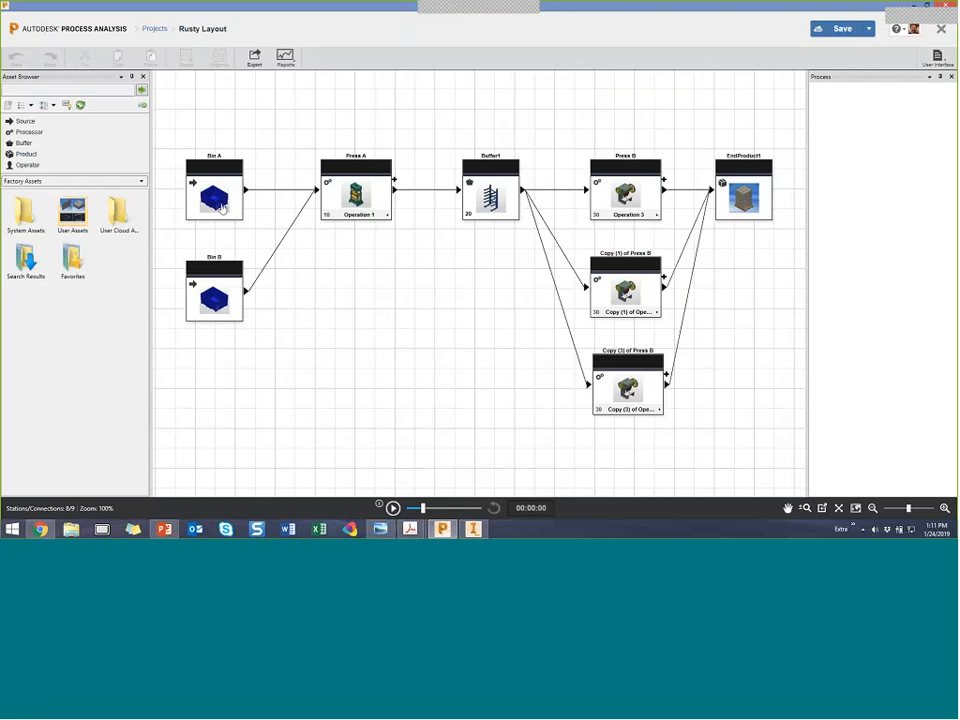
Show the properties of Bin A and EndProduct1, and run the simulation of the three-press layout at increased speed.
{"action": "left_click", "coordinate": [222, 206]}
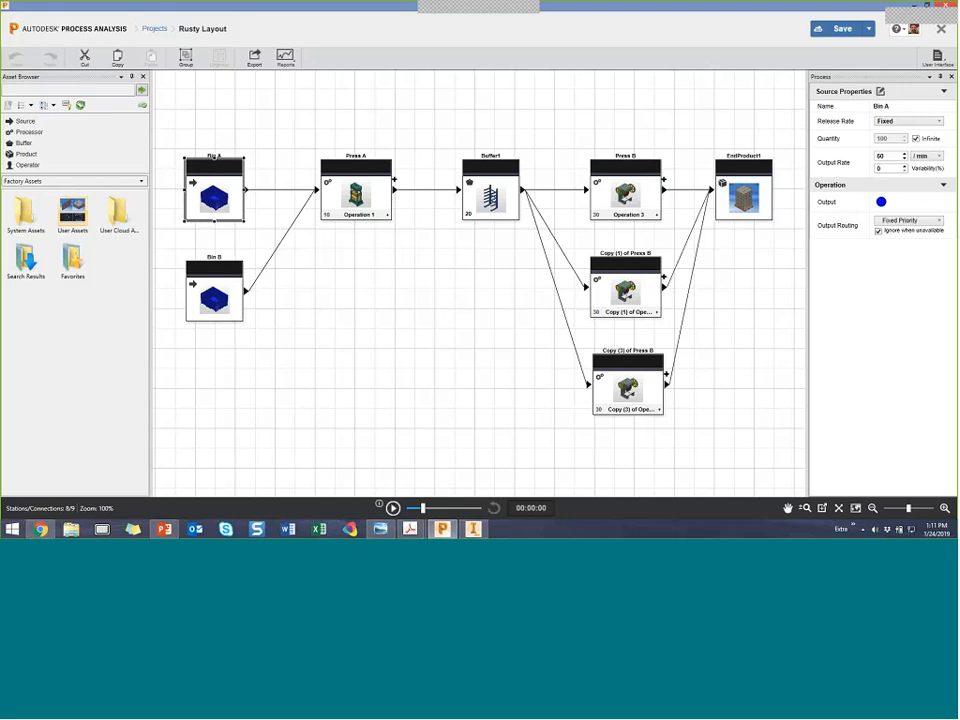
{"action": "left_click", "coordinate": [751, 166]}
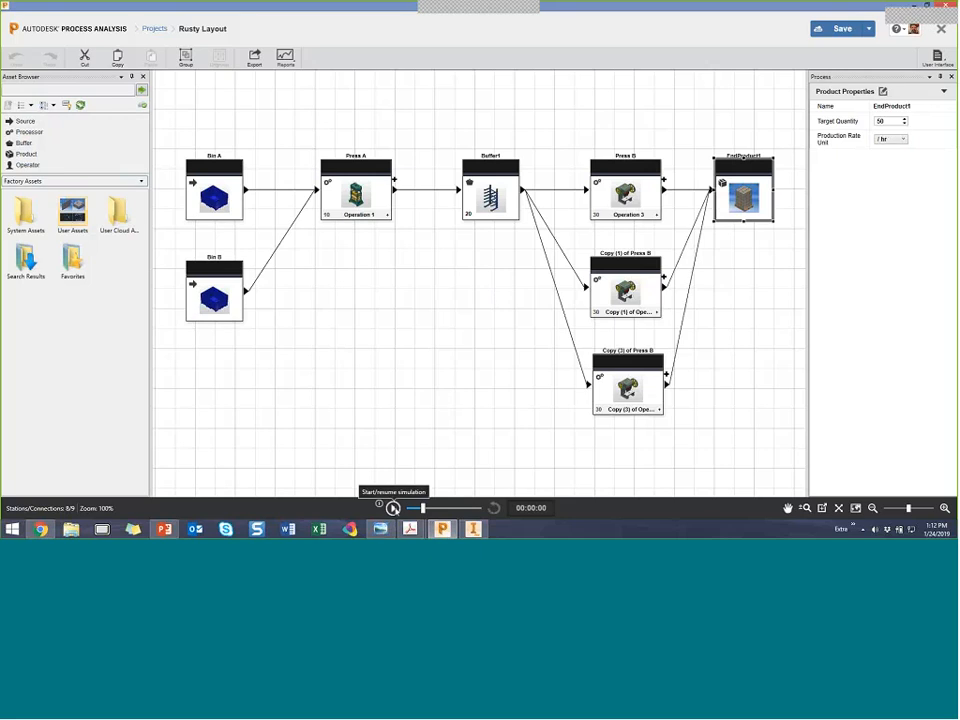
{"action": "left_click", "coordinate": [393, 508]}
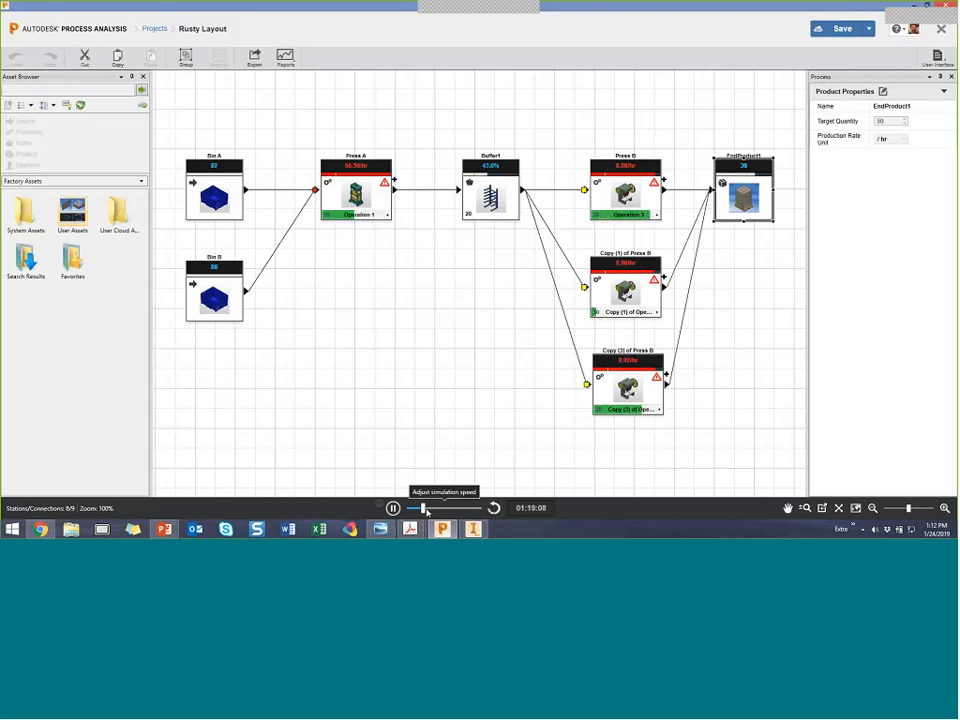
{"action": "left_click_drag", "start_coordinate": [425, 510], "coordinate": [440, 509]}
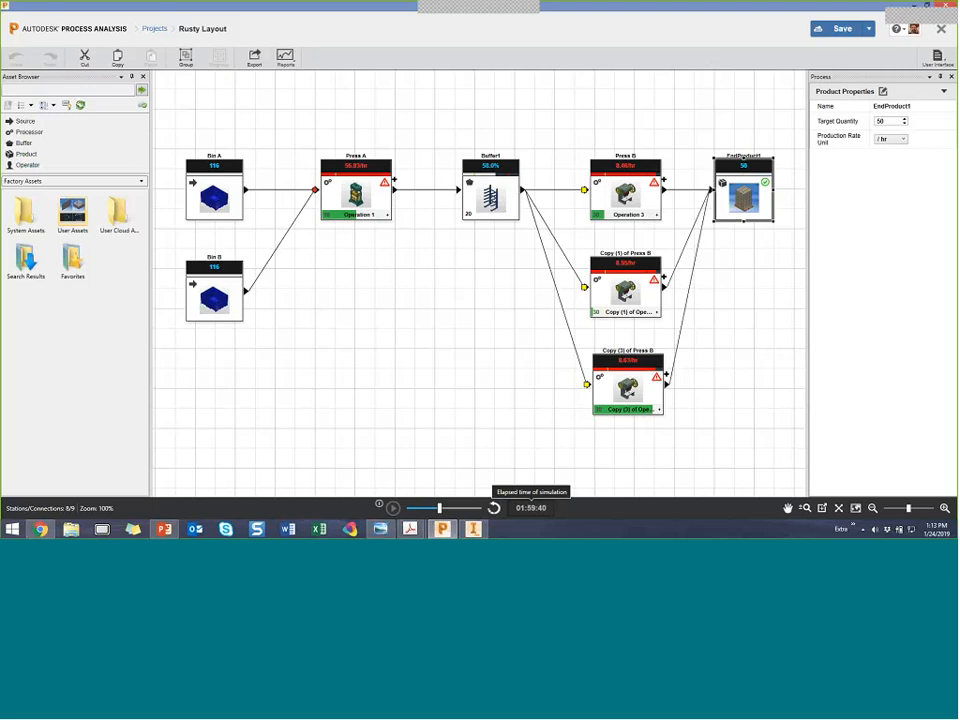
Delete the two copies of Press B from the process layout.
{"action": "left_click", "coordinate": [630, 294]}
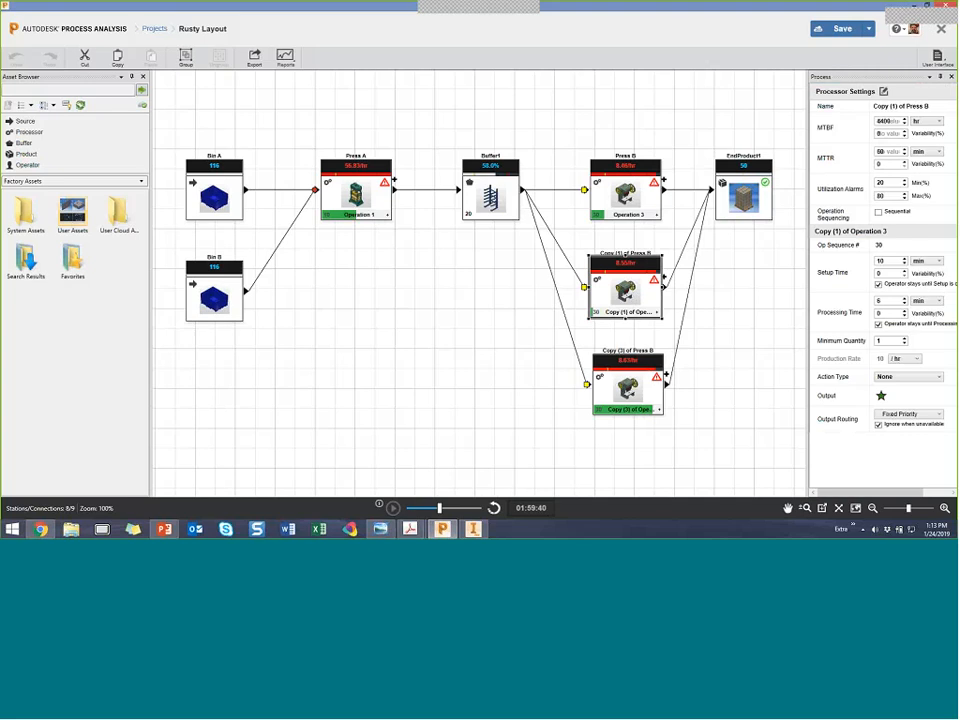
{"action": "key", "text": "Delete"}
{"action": "left_click", "coordinate": [645, 378]}
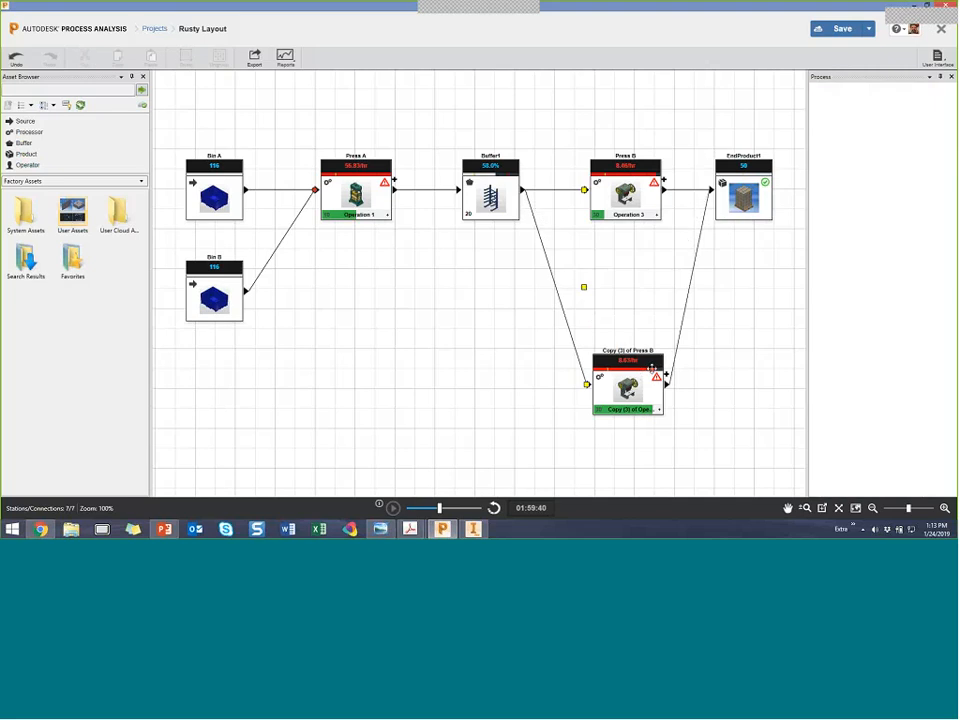
{"action": "key", "text": "Delete"}
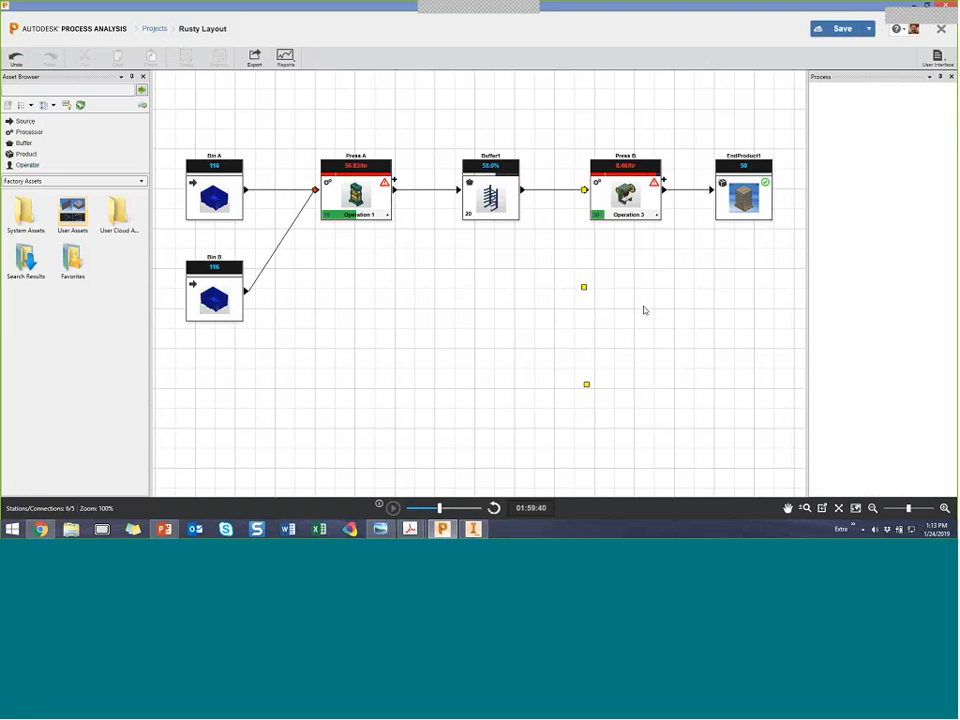
Rerun the simulation with a single Press B, speeding it up partway, and reset it once it completes.
{"action": "left_click", "coordinate": [494, 508]}
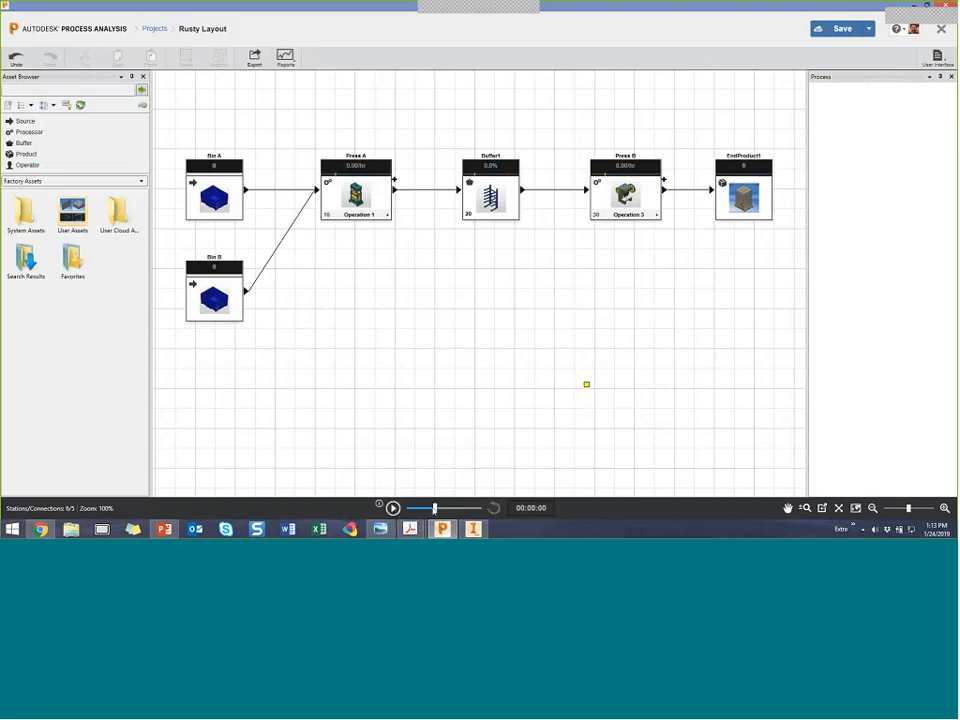
{"action": "left_click_drag", "start_coordinate": [434, 510], "coordinate": [423, 509]}
{"action": "left_click", "coordinate": [393, 508]}
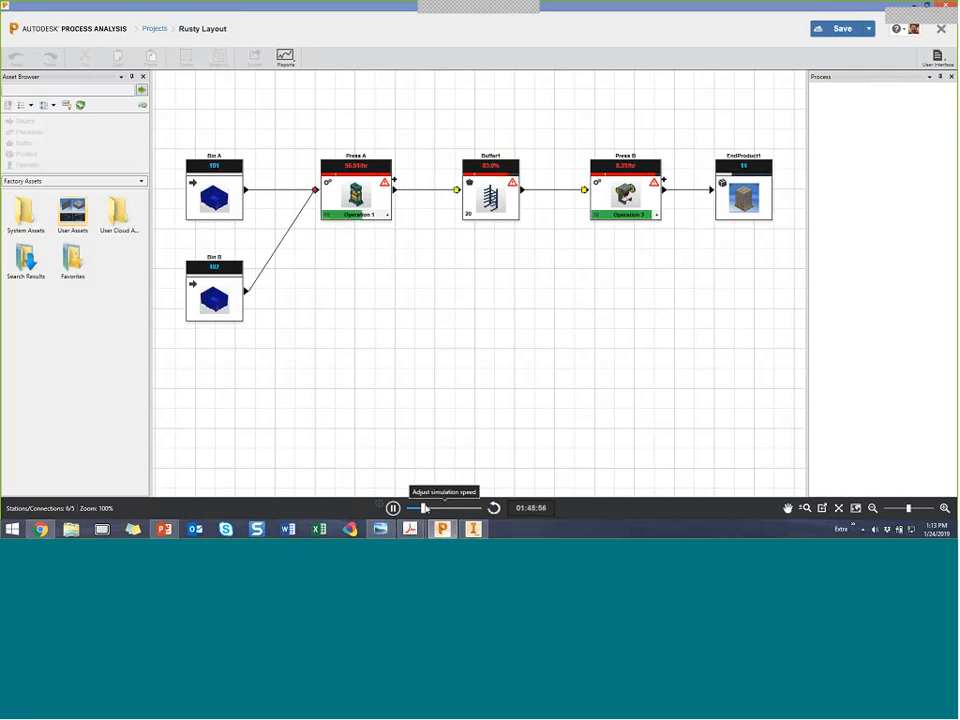
{"action": "left_click_drag", "start_coordinate": [425, 508], "coordinate": [447, 508]}
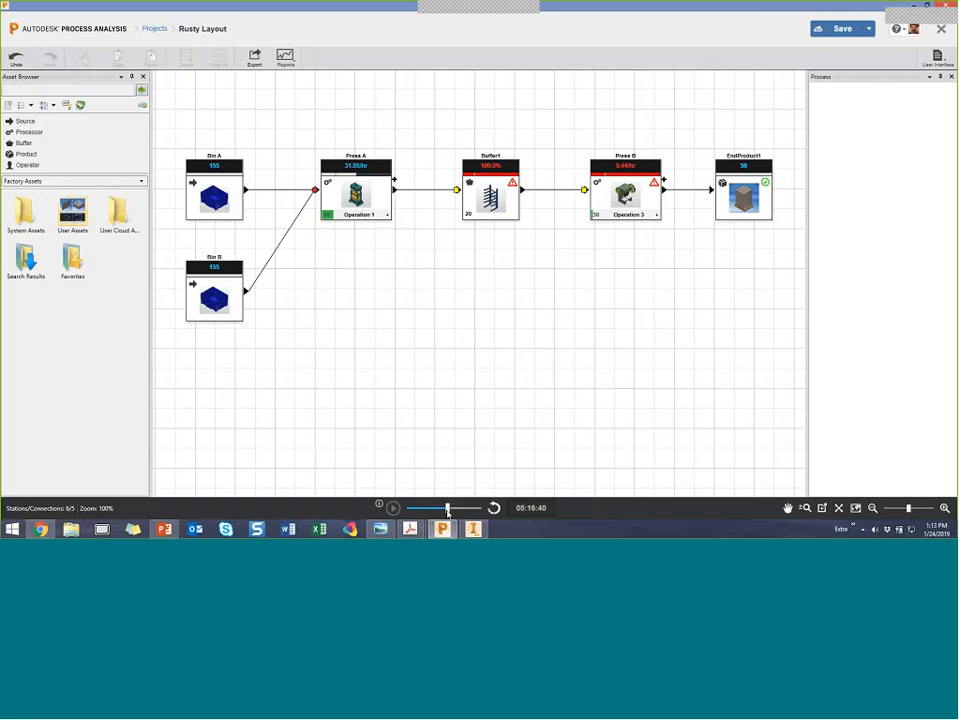
{"action": "left_click_drag", "start_coordinate": [448, 509], "coordinate": [438, 509]}
{"action": "left_click", "coordinate": [493, 508]}
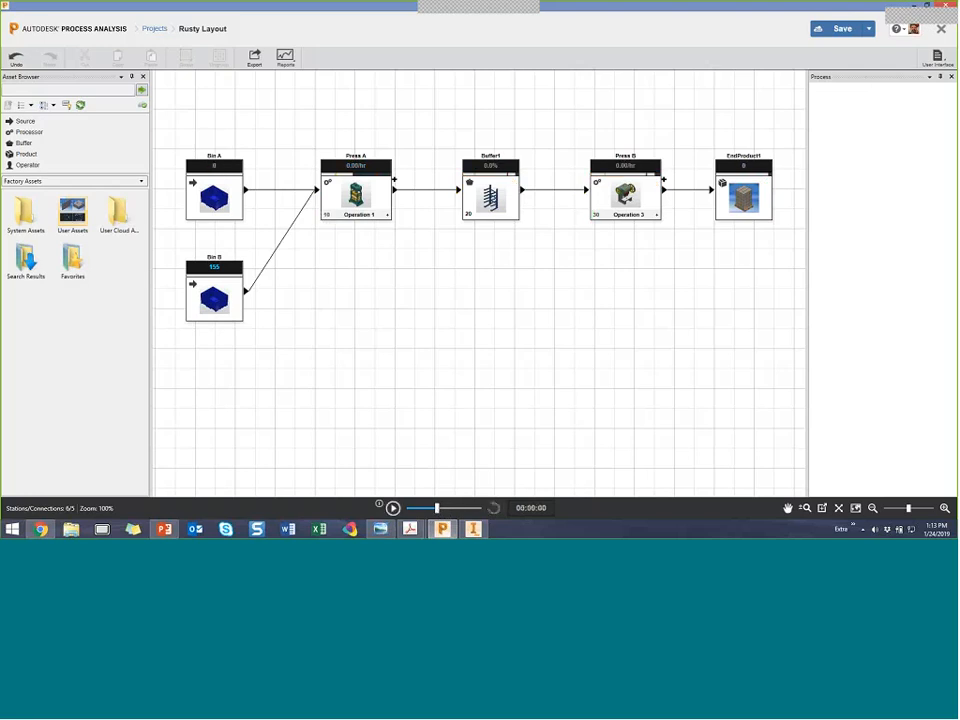
Copy Press B twice and stack both copies below the original.
{"action": "left_click", "coordinate": [626, 197]}
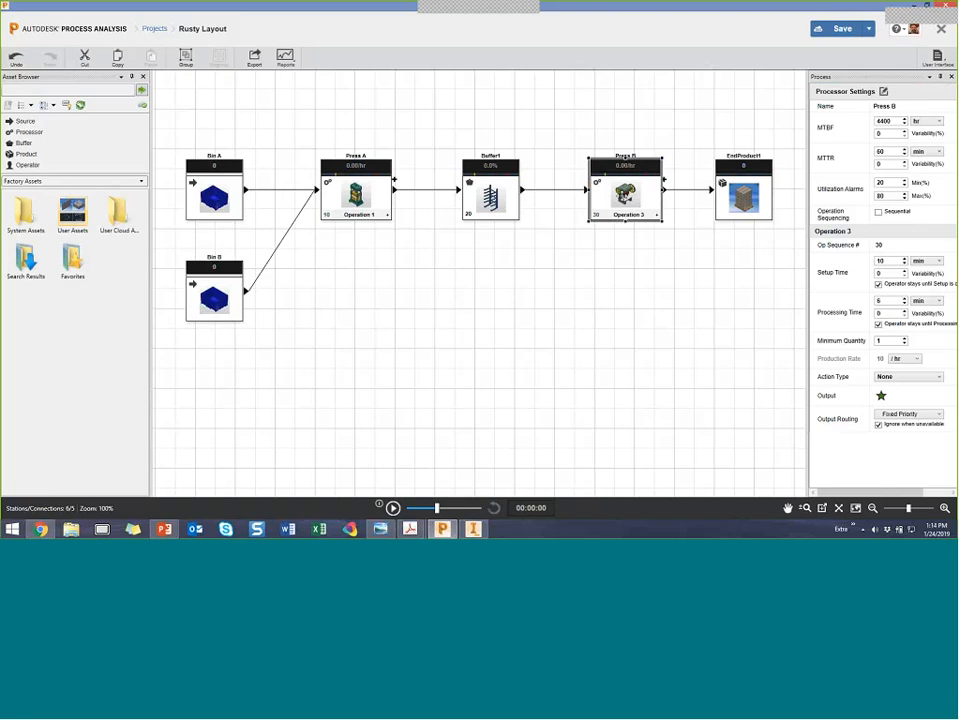
{"action": "right_click", "coordinate": [628, 201]}
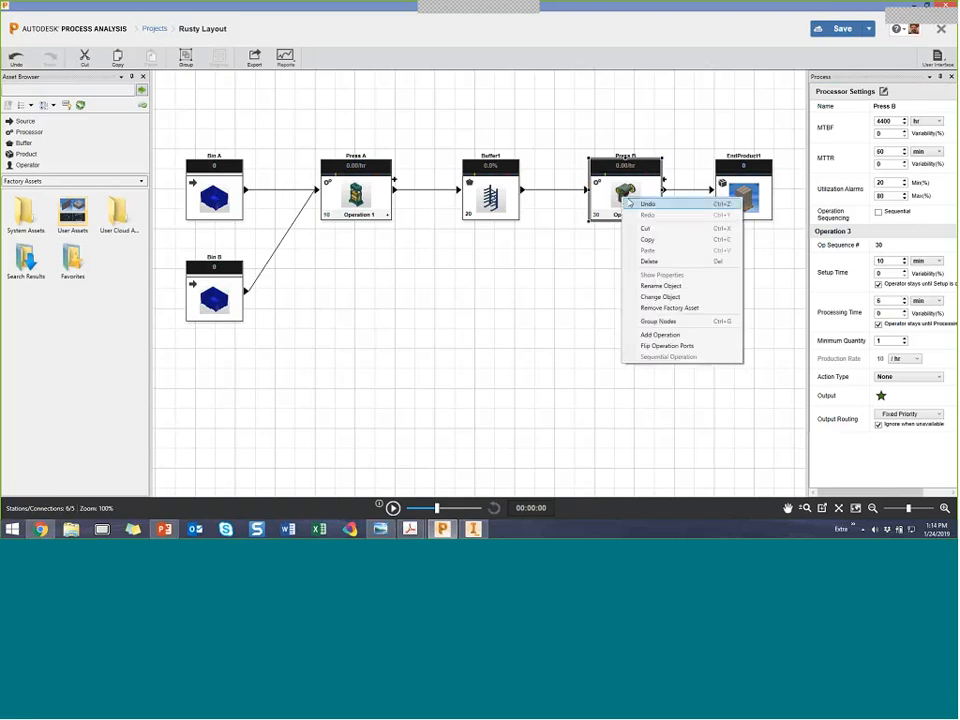
{"action": "left_click", "coordinate": [647, 240]}
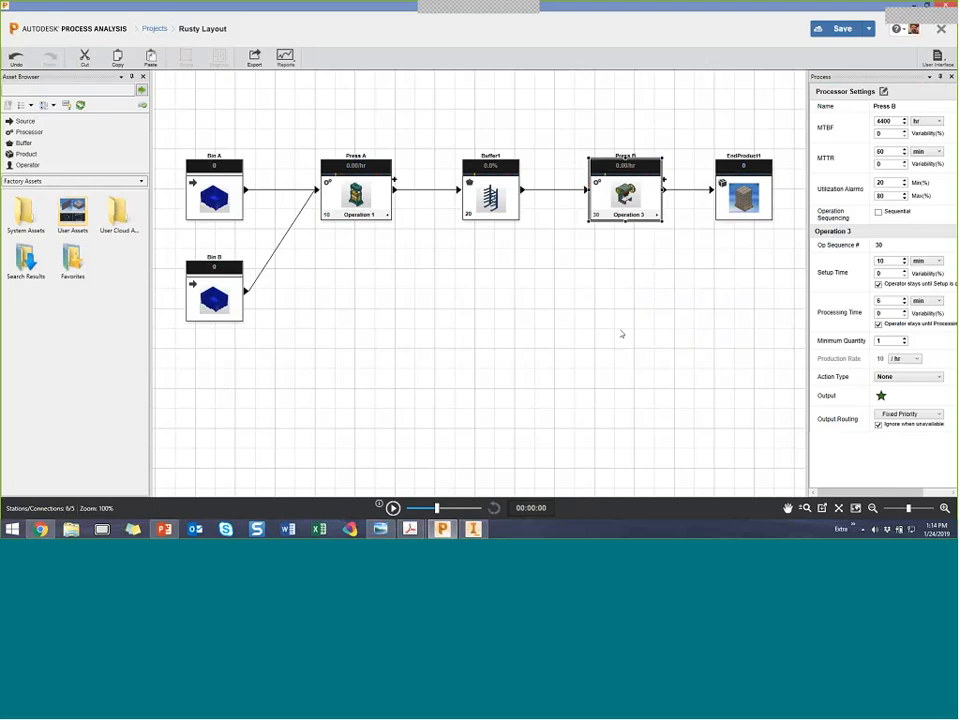
{"action": "key", "text": "ctrl+v"}
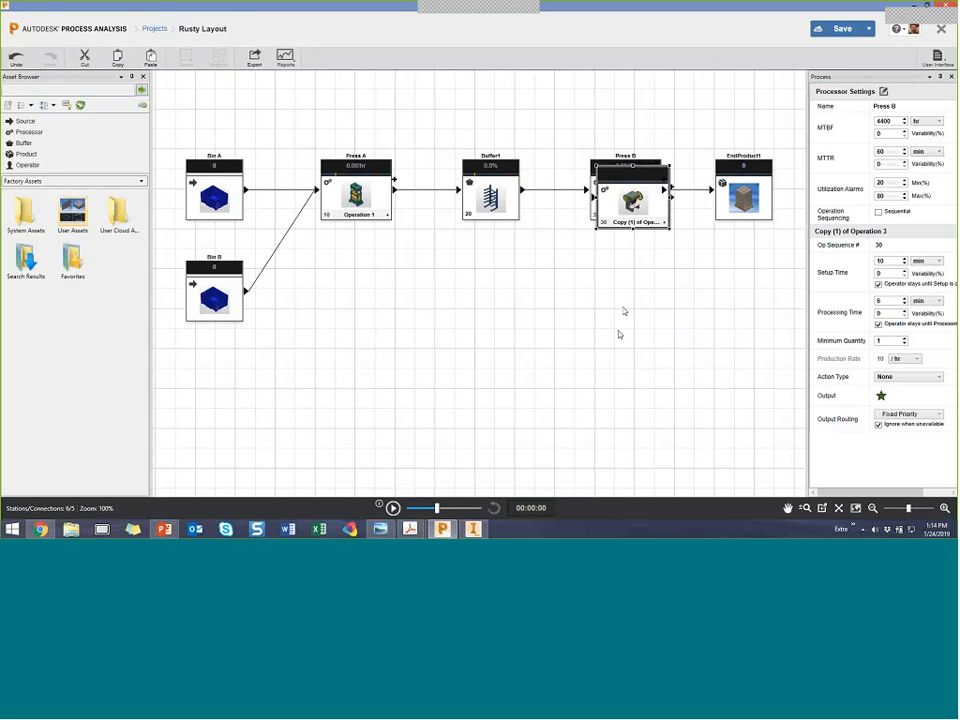
{"action": "left_click_drag", "start_coordinate": [625, 195], "coordinate": [624, 289]}
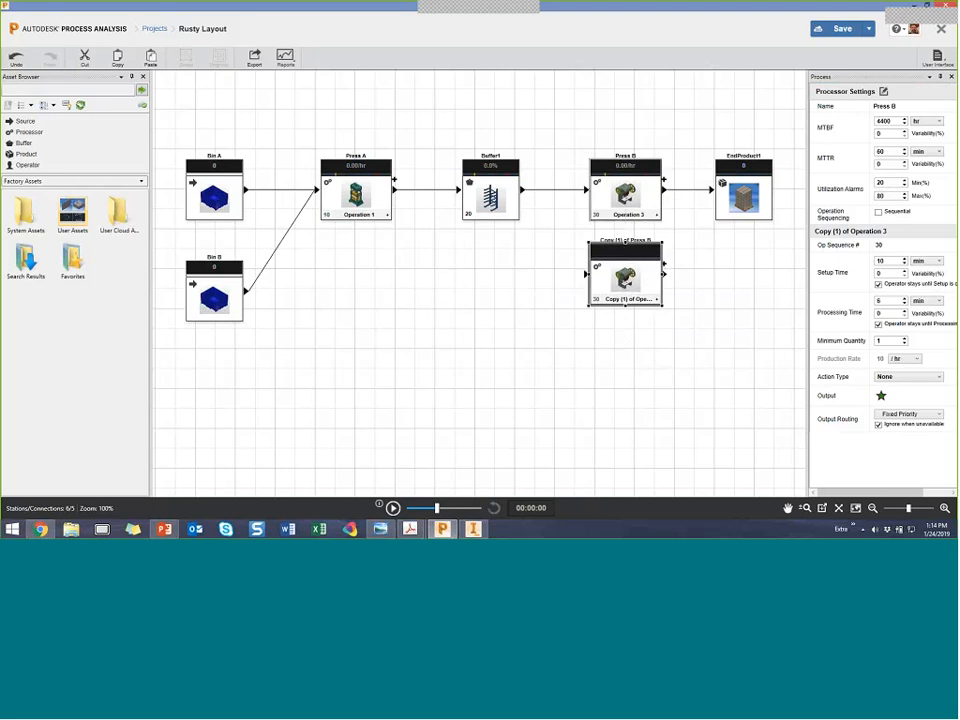
{"action": "key", "text": "ctrl+v"}
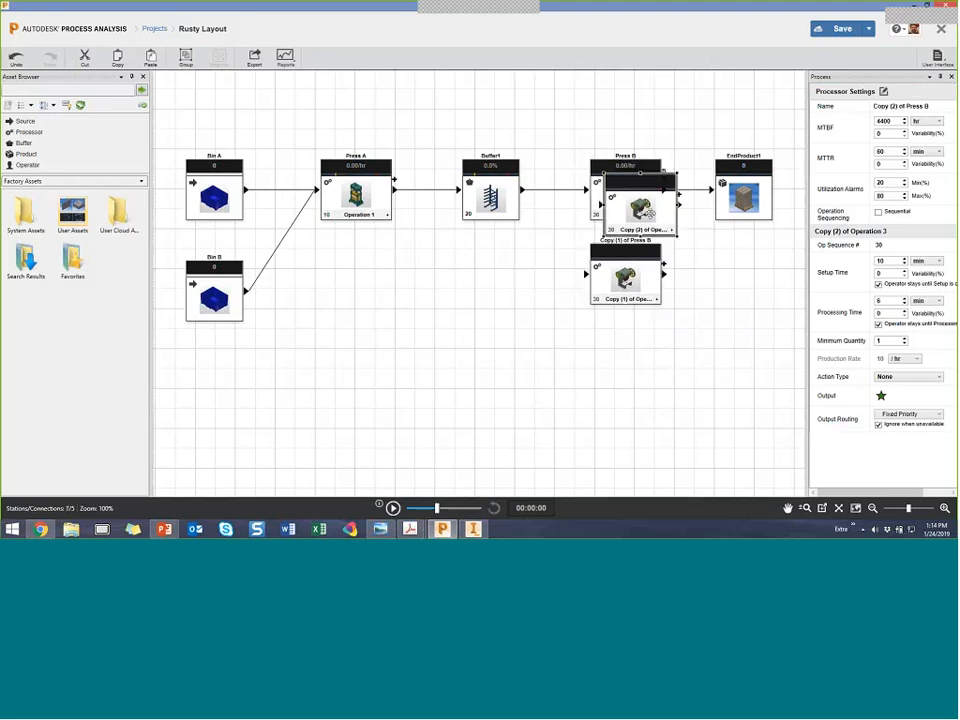
{"action": "left_click_drag", "start_coordinate": [649, 222], "coordinate": [634, 365]}
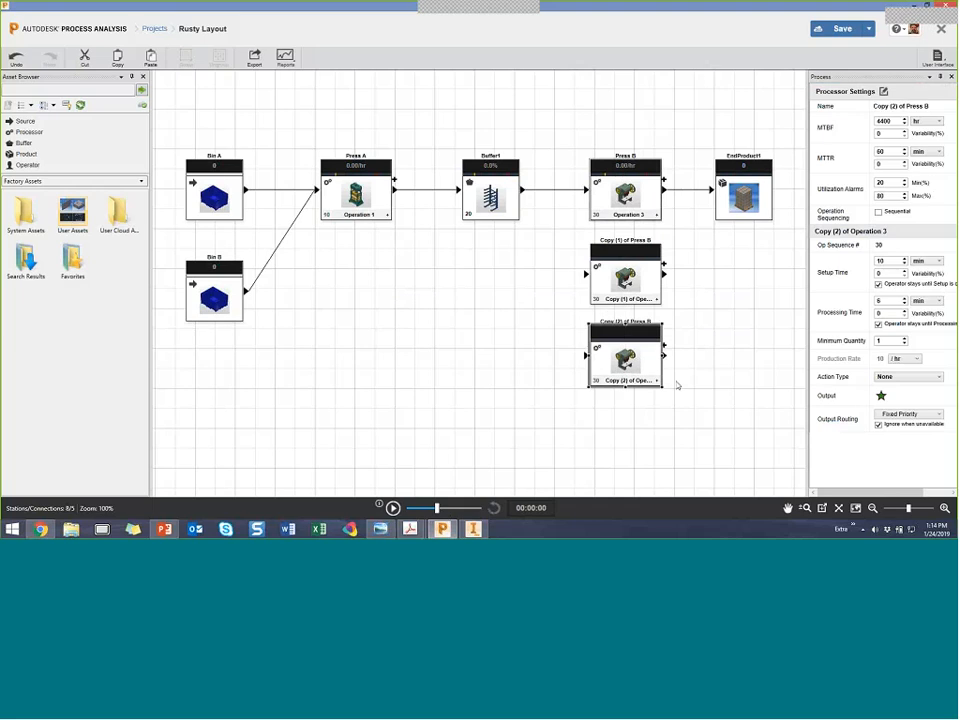
Connect Buffer1 to both Press B copies and link each copy to EndProduct1.
{"action": "left_click_drag", "start_coordinate": [522, 189], "coordinate": [587, 274]}
{"action": "left_click_drag", "start_coordinate": [522, 189], "coordinate": [586, 355]}
{"action": "left_click_drag", "start_coordinate": [664, 263], "coordinate": [714, 189]}
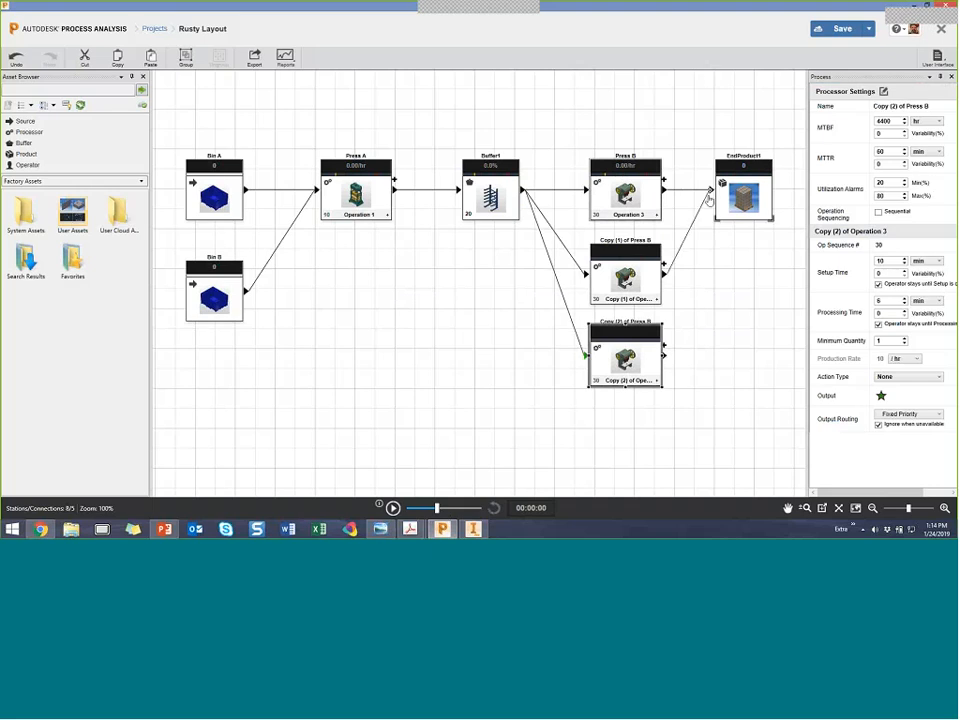
{"action": "left_click_drag", "start_coordinate": [664, 355], "coordinate": [718, 195]}
Run the simulation again with all three presses, view the available reports, and clear the selection.
{"action": "left_click", "coordinate": [496, 509]}
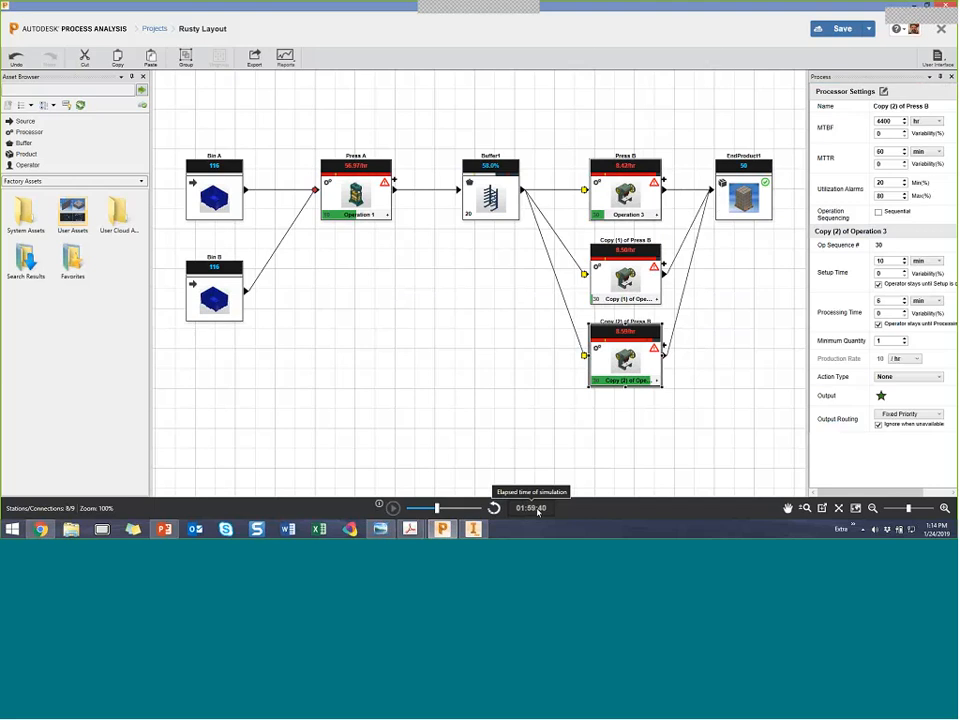
{"action": "left_click", "coordinate": [290, 62]}
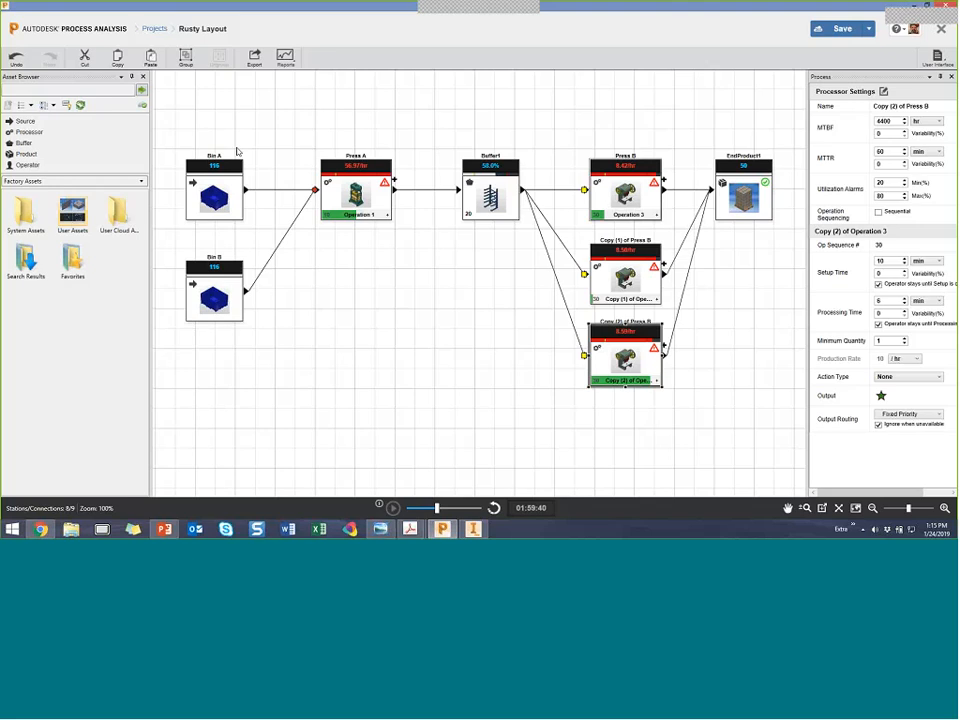
{"action": "left_click", "coordinate": [415, 118]}
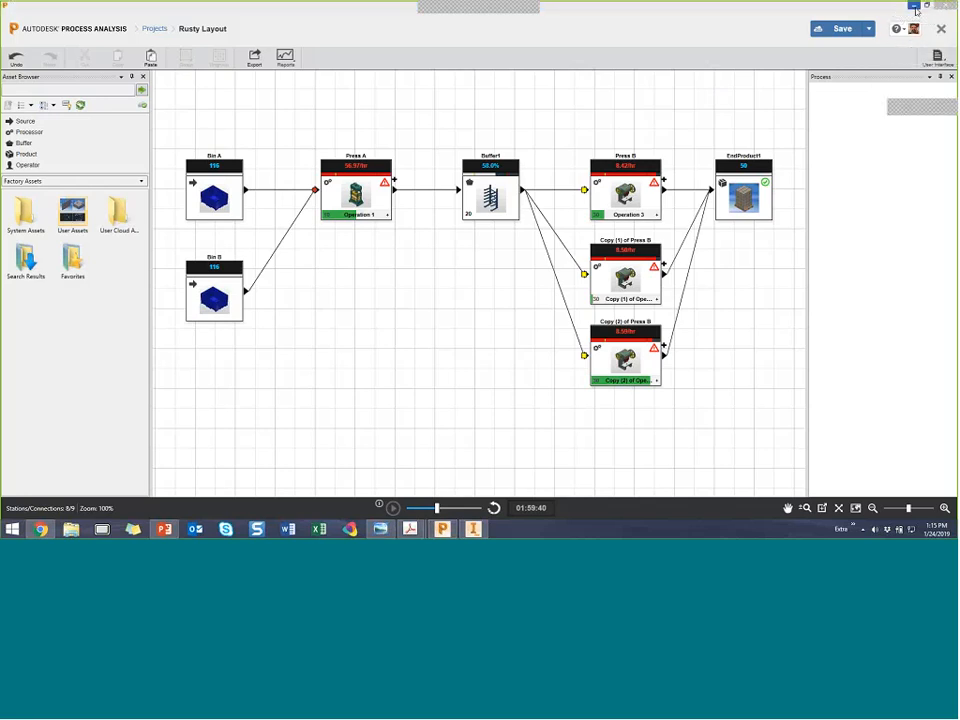
Switch to Inventor and create a new factory layout, with the asset browser set to the Factory Assets level.
{"action": "left_click", "coordinate": [914, 8]}
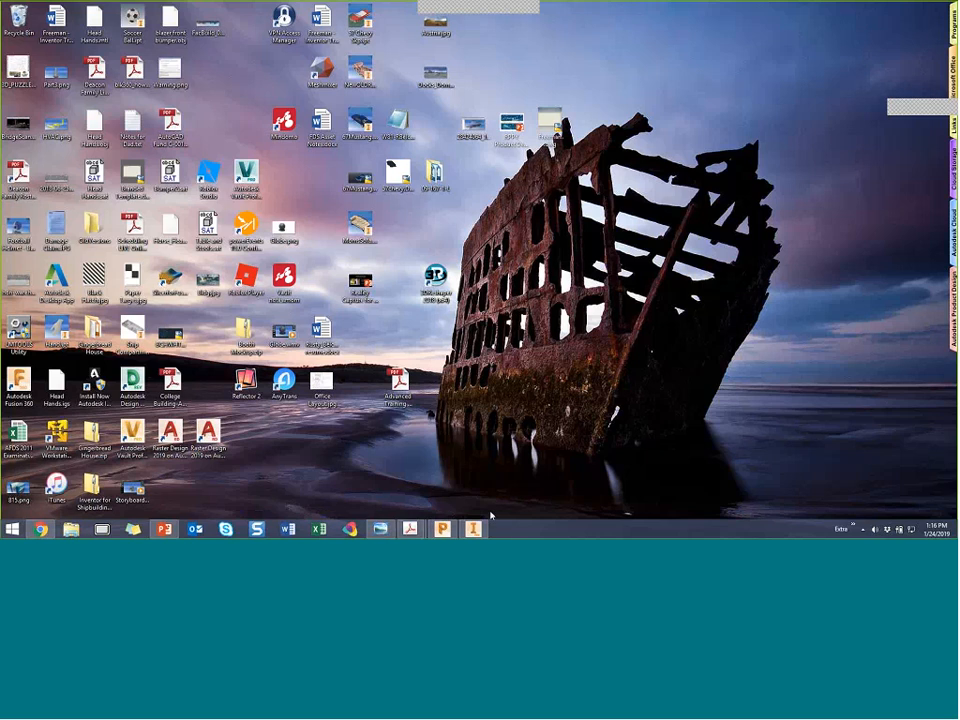
{"action": "mouse_move", "coordinate": [491, 516]}
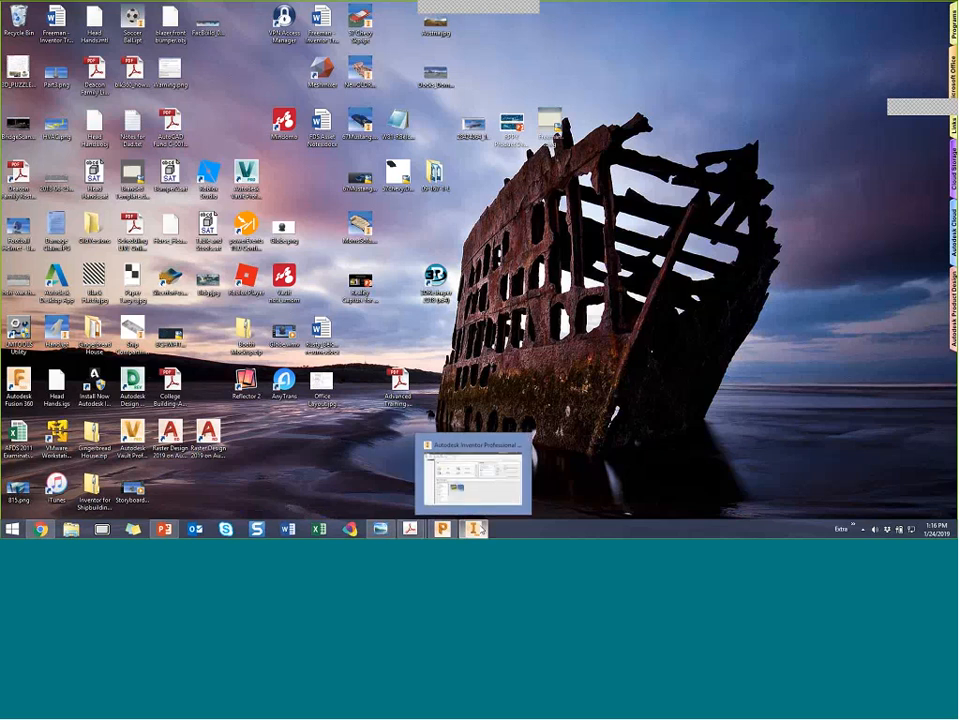
{"action": "left_click", "coordinate": [498, 470]}
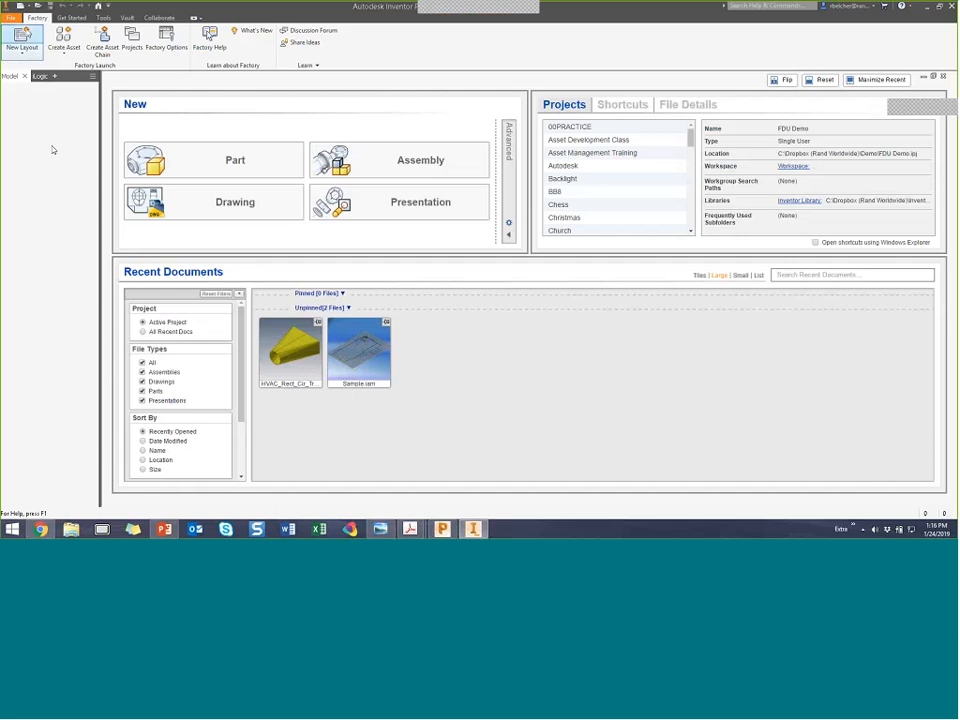
{"action": "left_click", "coordinate": [22, 36]}
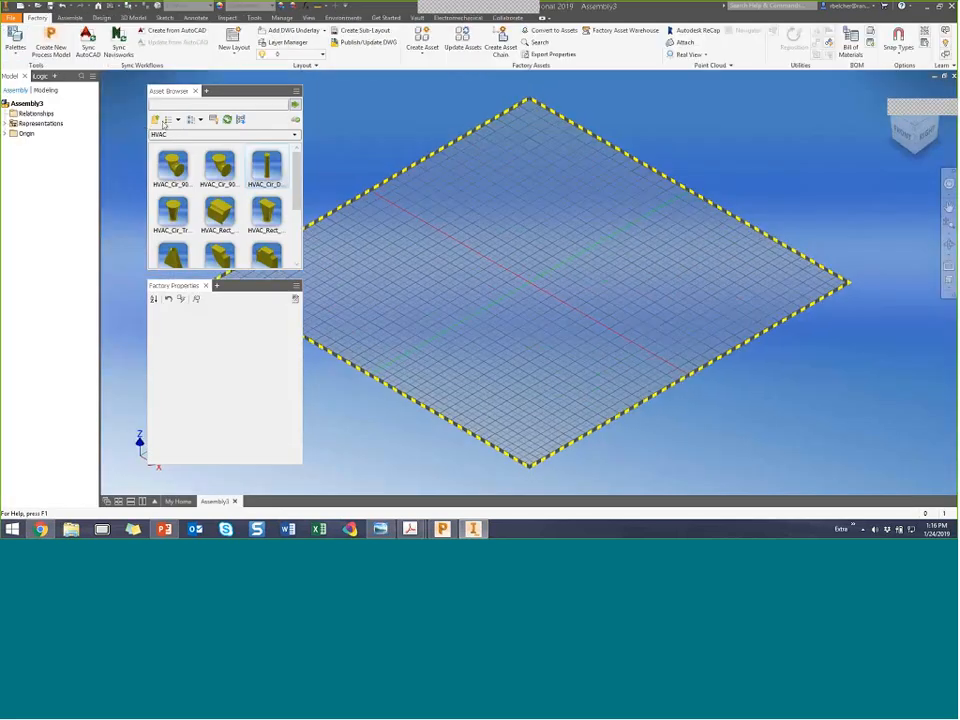
{"action": "left_click", "coordinate": [160, 133]}
{"action": "left_click", "coordinate": [166, 145]}
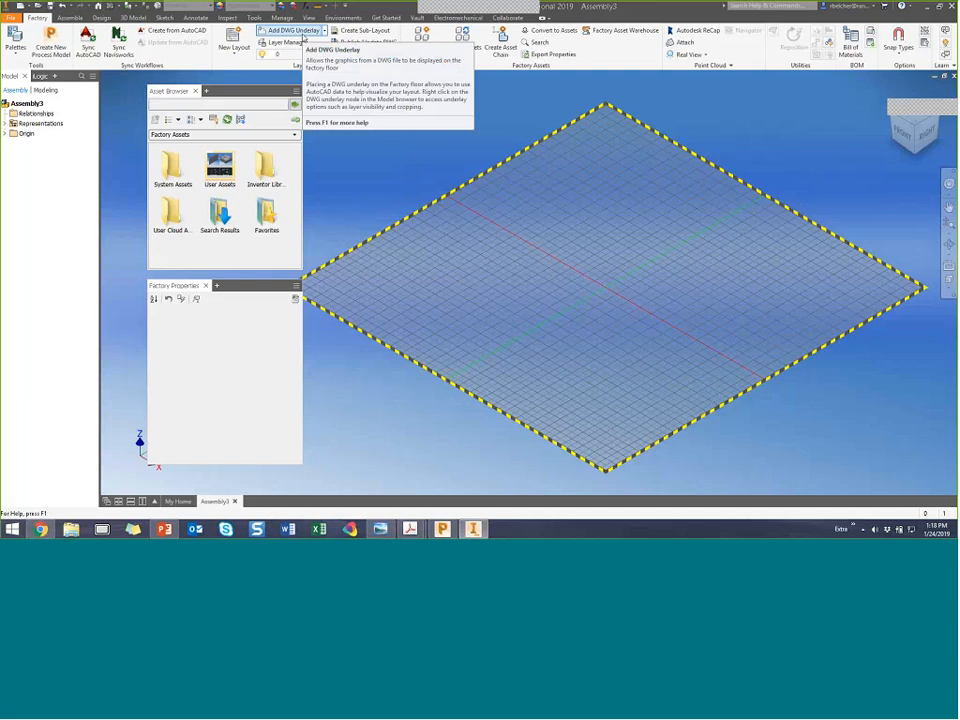
Add Factory Facility 2D 2000.dwg from the Expanded Demo folder as a DWG underlay on the factory floor.
{"action": "left_click", "coordinate": [303, 37]}
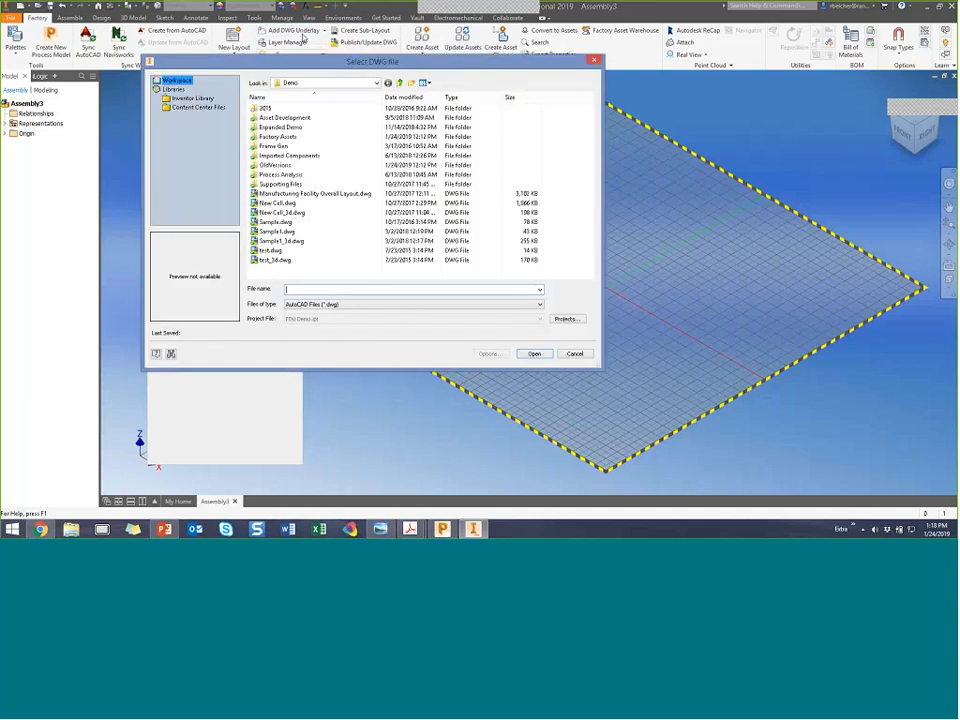
{"action": "double_click", "coordinate": [292, 131]}
{"action": "left_click", "coordinate": [282, 251]}
{"action": "scroll", "coordinate": [289, 260], "scroll_direction": "down", "scroll_amount": 1}
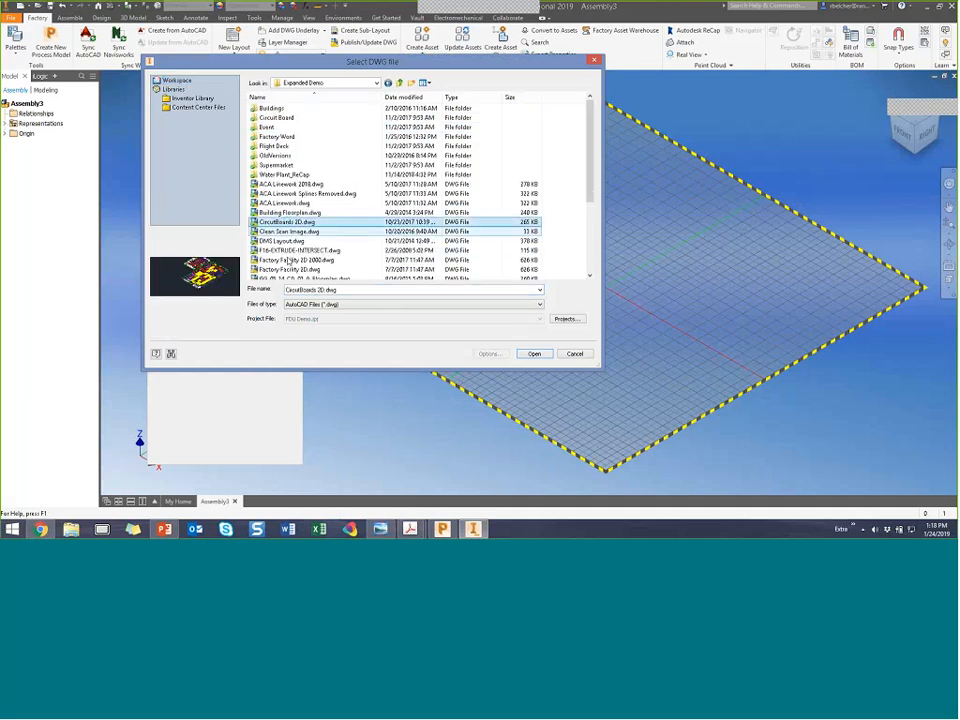
{"action": "scroll", "coordinate": [289, 260], "scroll_direction": "down", "scroll_amount": 1}
{"action": "left_click", "coordinate": [330, 231]}
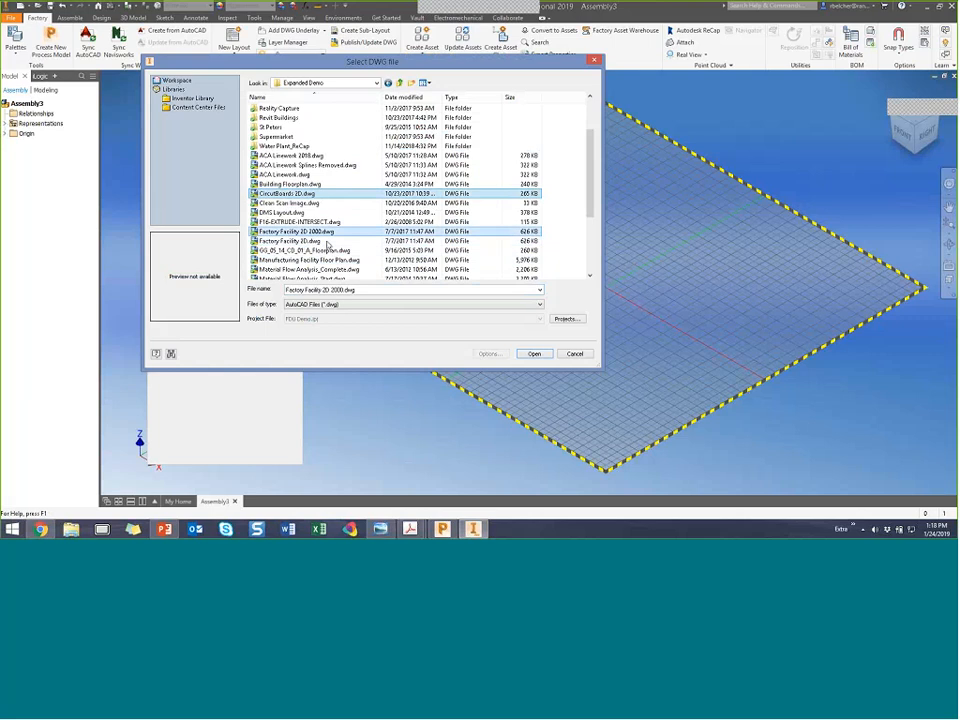
{"action": "left_click", "coordinate": [534, 353]}
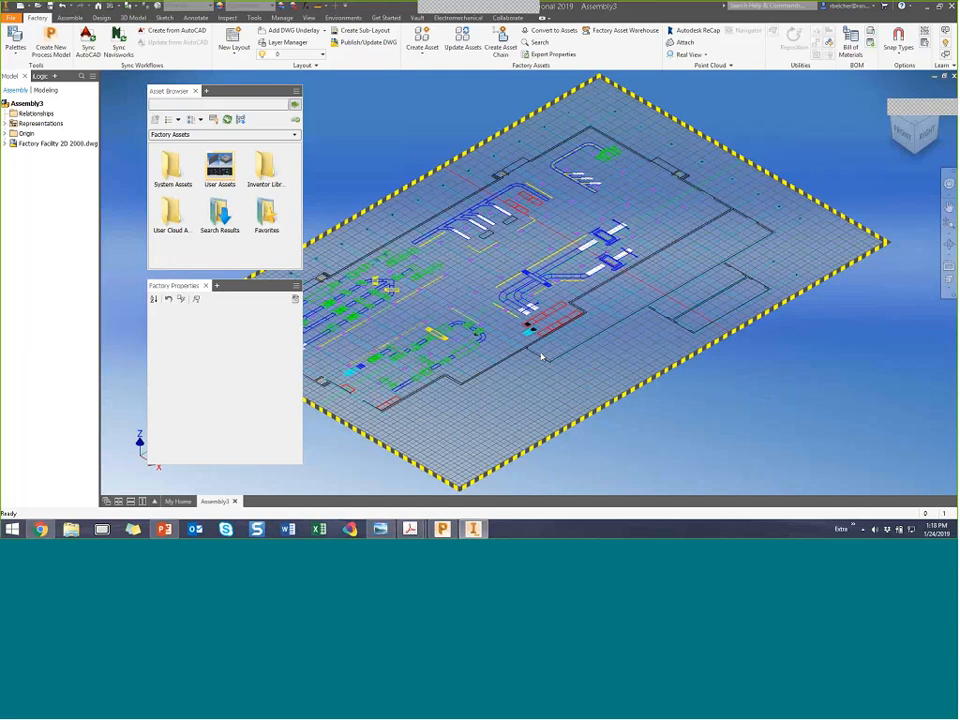
Hide the Conveyor_2 layer of the Factory Facility 2D 2000.dwg underlay.
{"action": "right_click", "coordinate": [49, 146]}
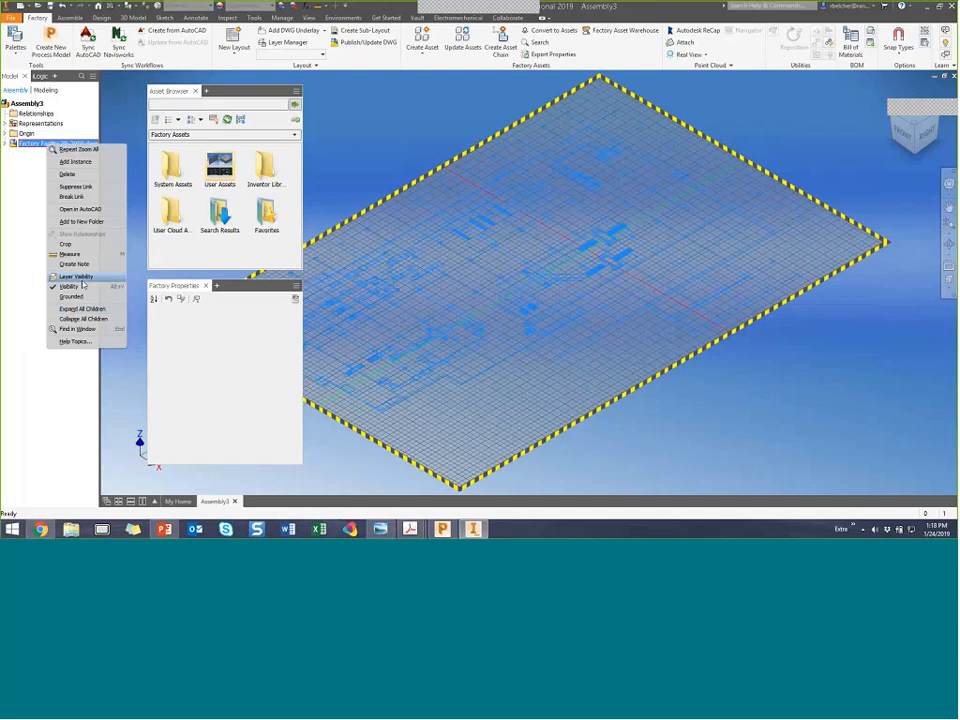
{"action": "left_click", "coordinate": [80, 277]}
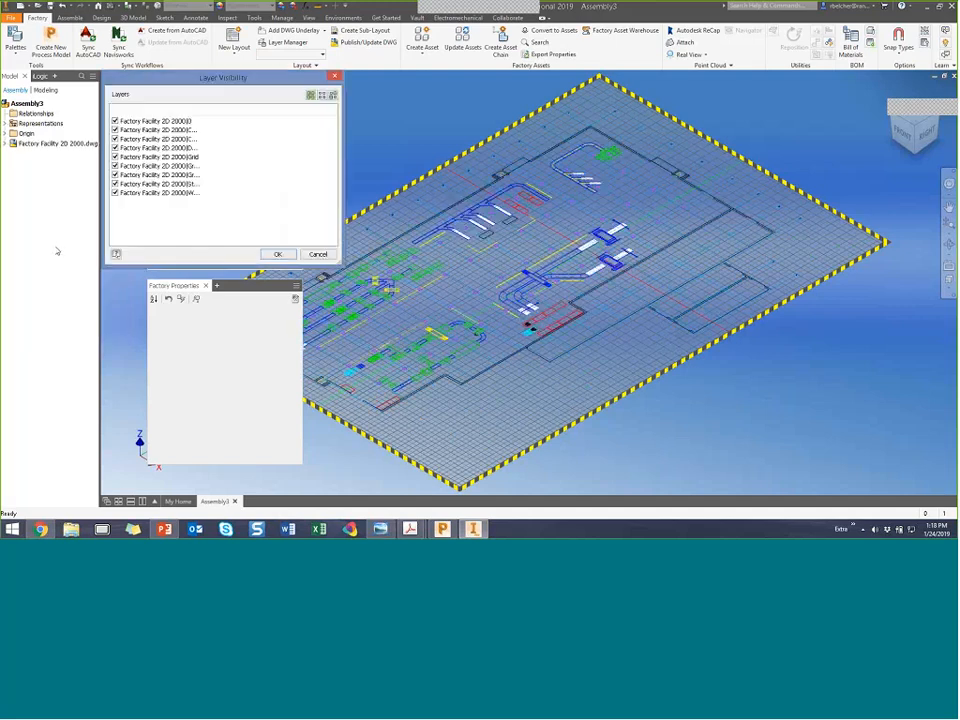
{"action": "left_click_drag", "start_coordinate": [202, 111], "coordinate": [277, 112]}
{"action": "left_click", "coordinate": [116, 139]}
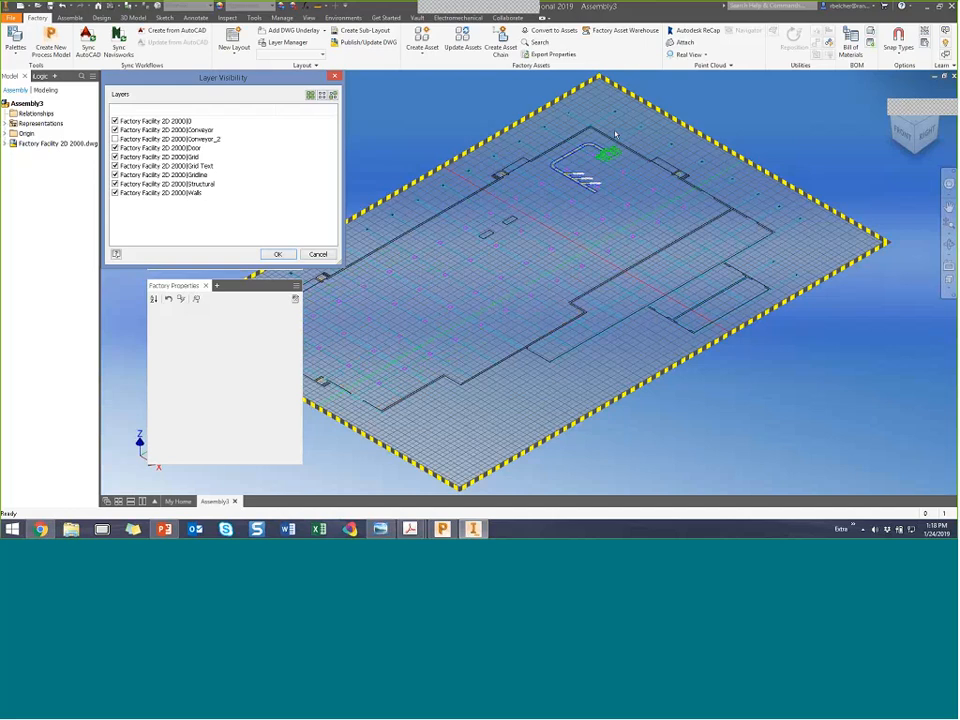
{"action": "left_click", "coordinate": [280, 254]}
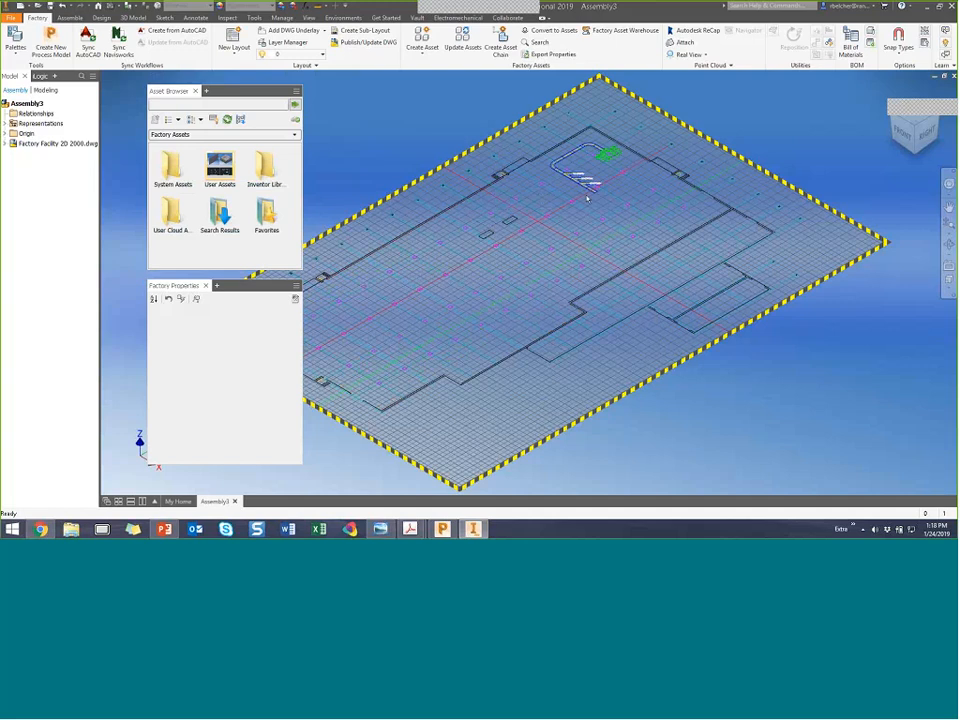
Open the System Assets library and look through its asset categories.
{"action": "scroll", "coordinate": [519, 287], "scroll_direction": "up", "scroll_amount": 5}
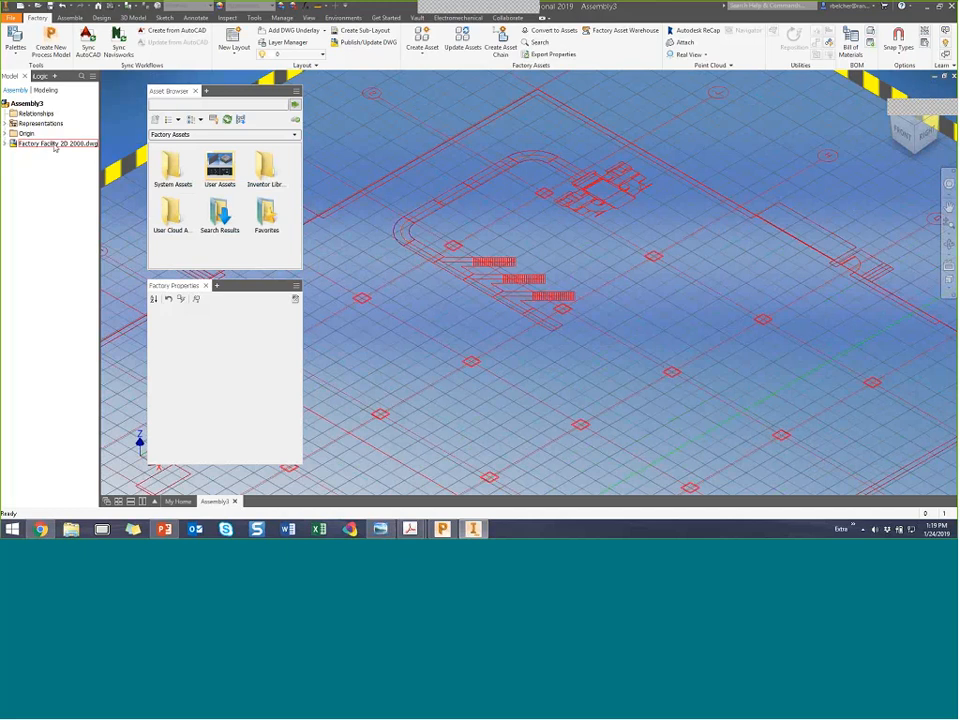
{"action": "scroll", "coordinate": [528, 210], "scroll_direction": "up", "scroll_amount": 3}
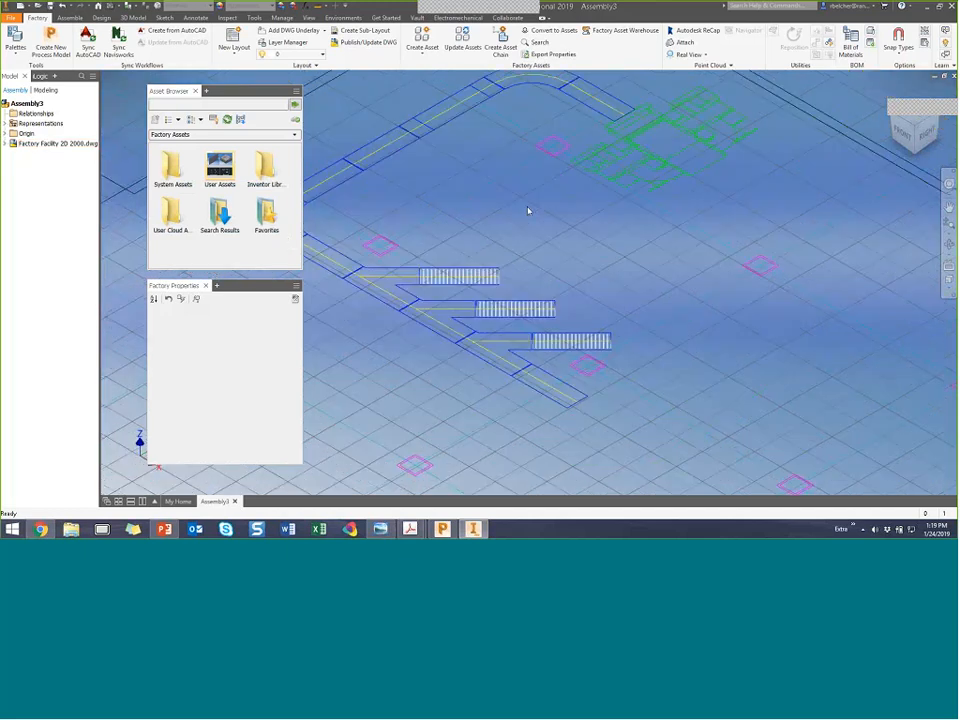
{"action": "middle_click_drag", "start_coordinate": [528, 210], "coordinate": [591, 254]}
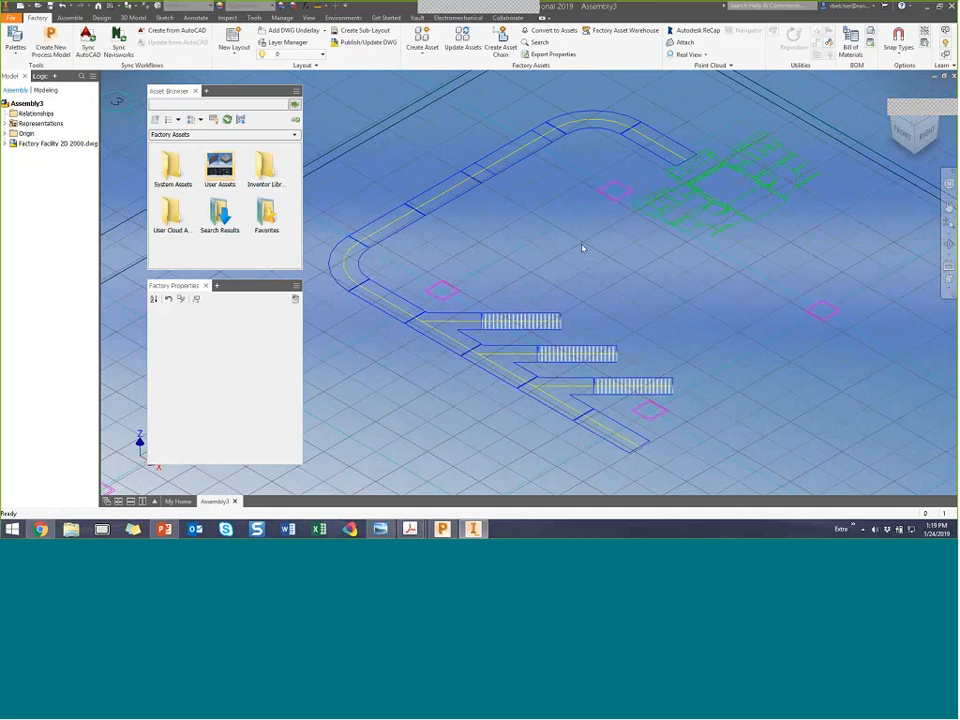
{"action": "middle_click_drag", "start_coordinate": [583, 248], "coordinate": [600, 238]}
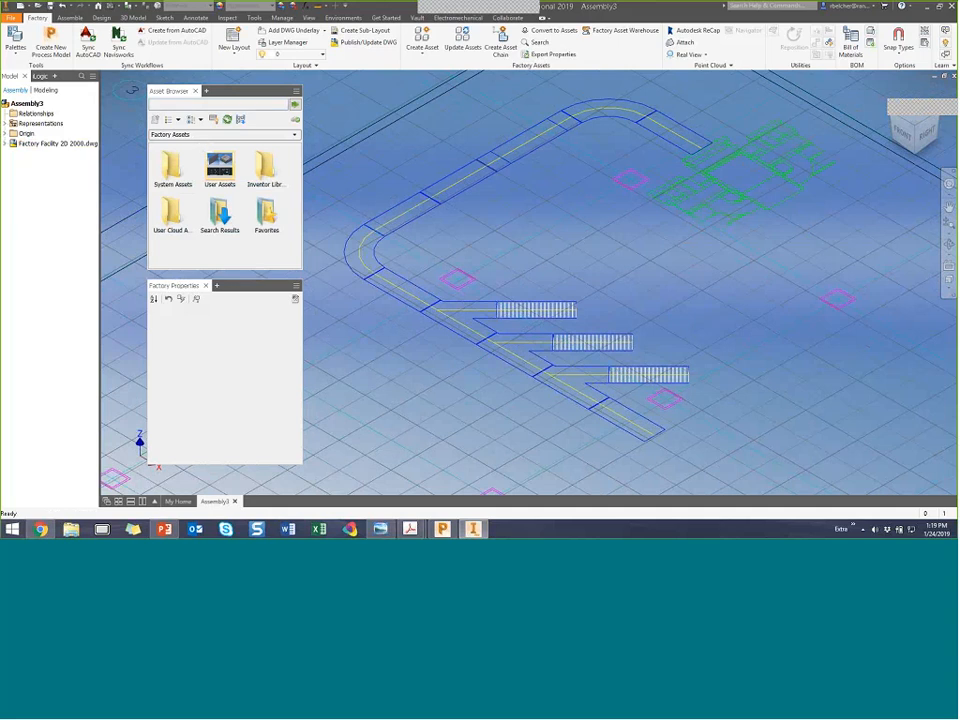
{"action": "key", "text": "ctrl"}
{"action": "key", "text": "ctrl"}
{"action": "double_click", "coordinate": [173, 170]}
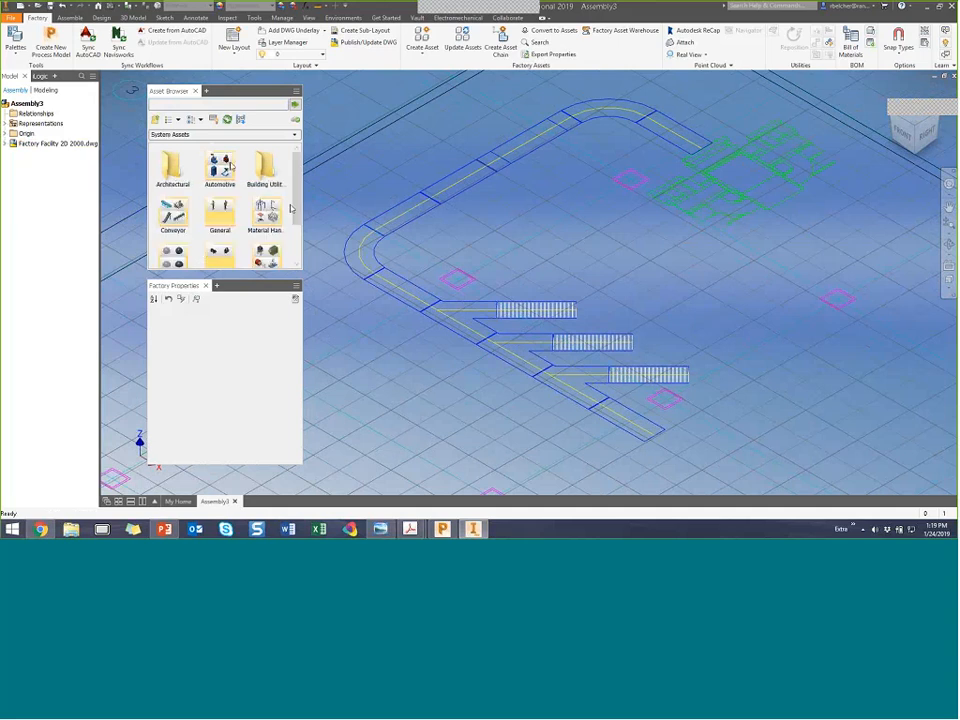
{"action": "scroll", "coordinate": [290, 200], "scroll_direction": "down", "scroll_amount": 3}
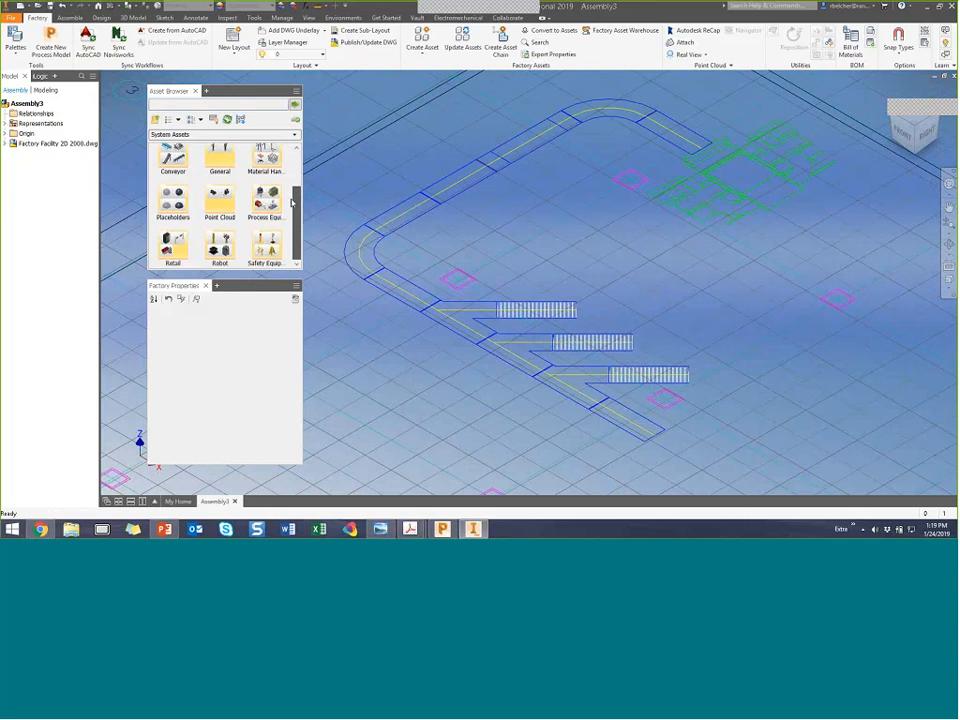
{"action": "scroll", "coordinate": [288, 178], "scroll_direction": "up", "scroll_amount": 3}
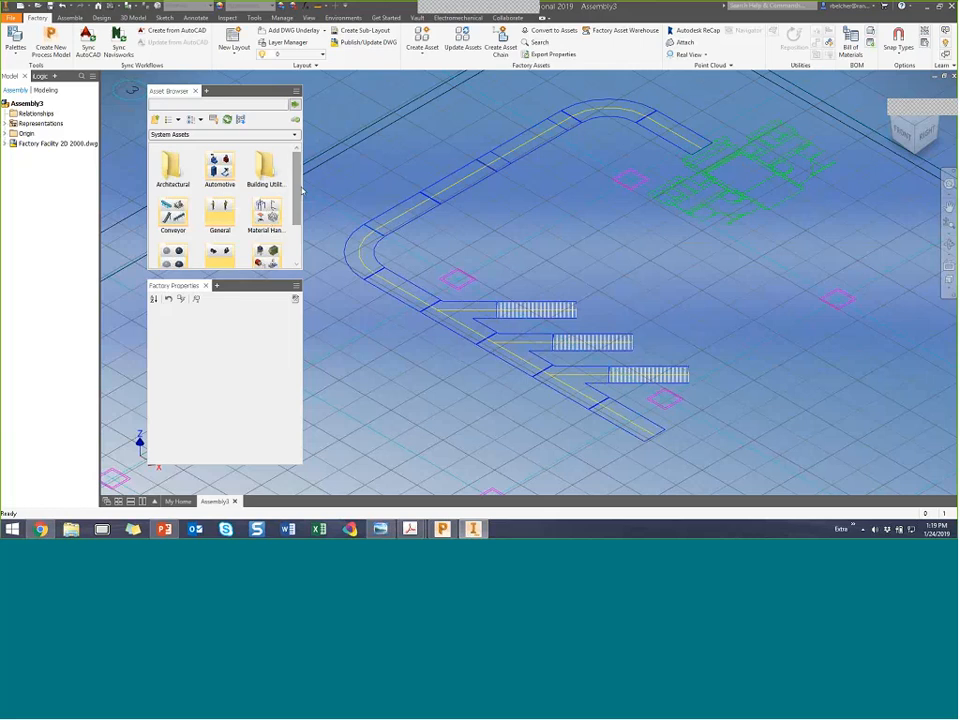
{"action": "scroll", "coordinate": [272, 205], "scroll_direction": "down", "scroll_amount": 3}
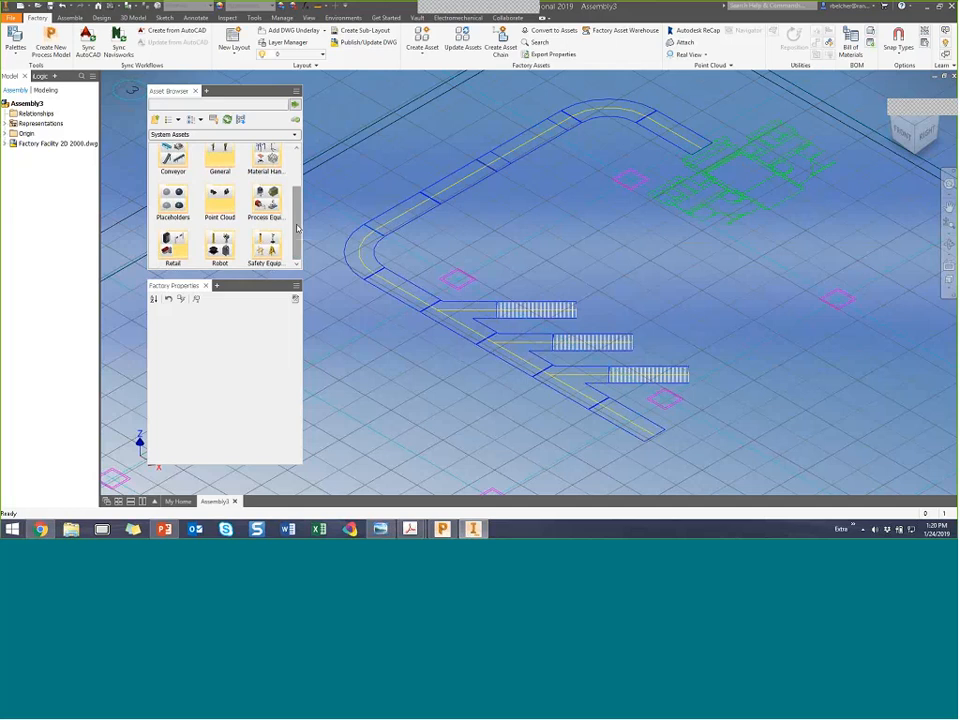
{"action": "left_click_drag", "start_coordinate": [297, 229], "coordinate": [305, 180]}
Place a Straight Belt Conveyor from the Conveyor Belt assets on the outer edge of the underlay's straight conveyor section beside the bend.
{"action": "double_click", "coordinate": [178, 214]}
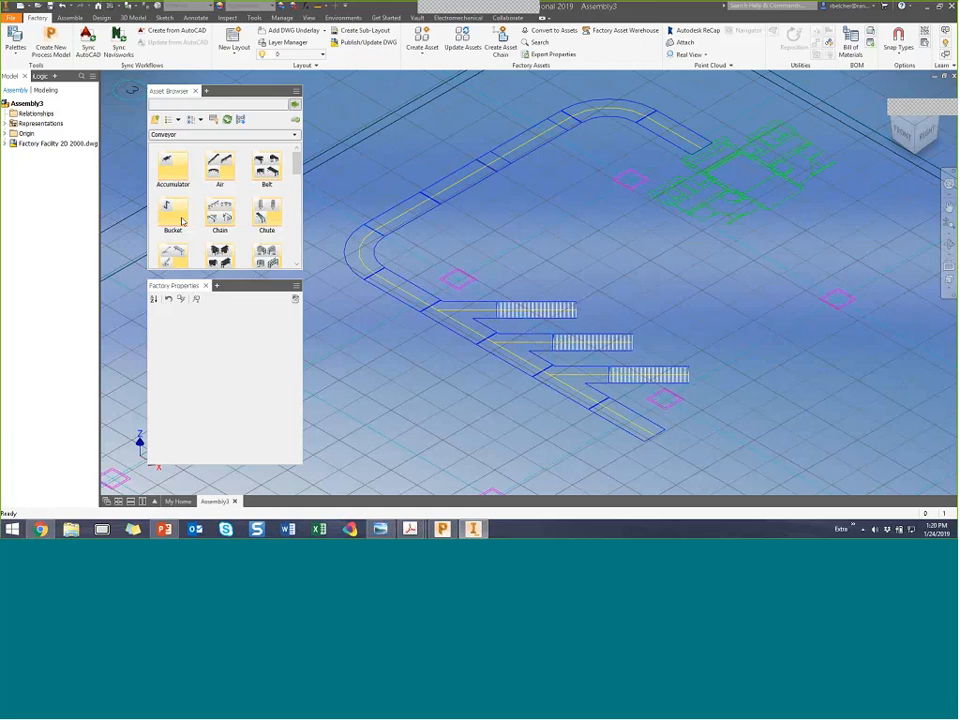
{"action": "double_click", "coordinate": [266, 168]}
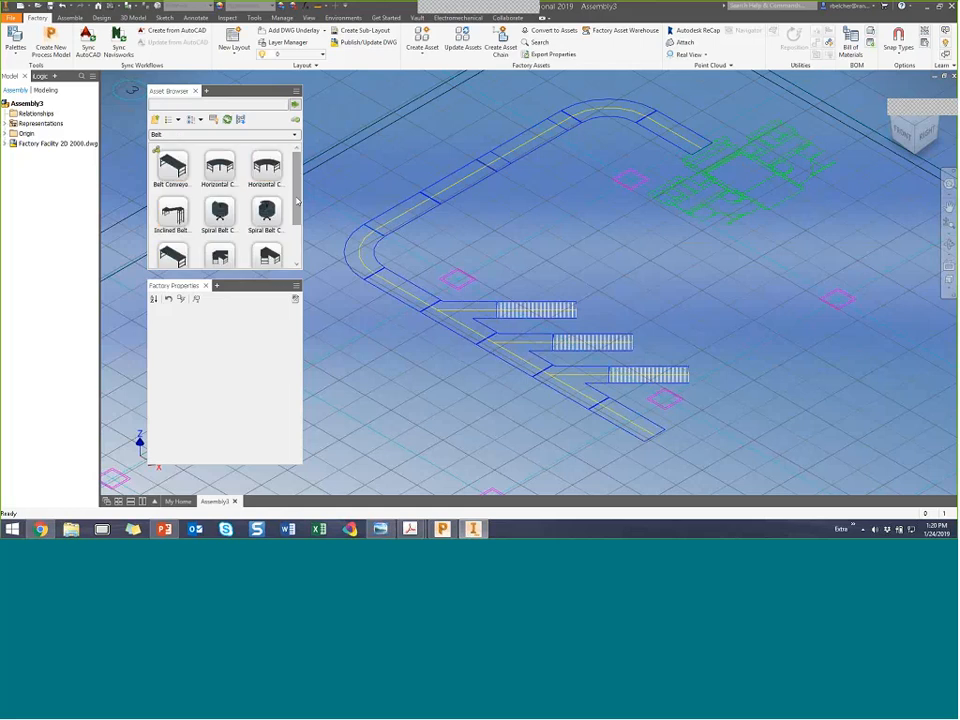
{"action": "left_click_drag", "start_coordinate": [298, 197], "coordinate": [298, 222]}
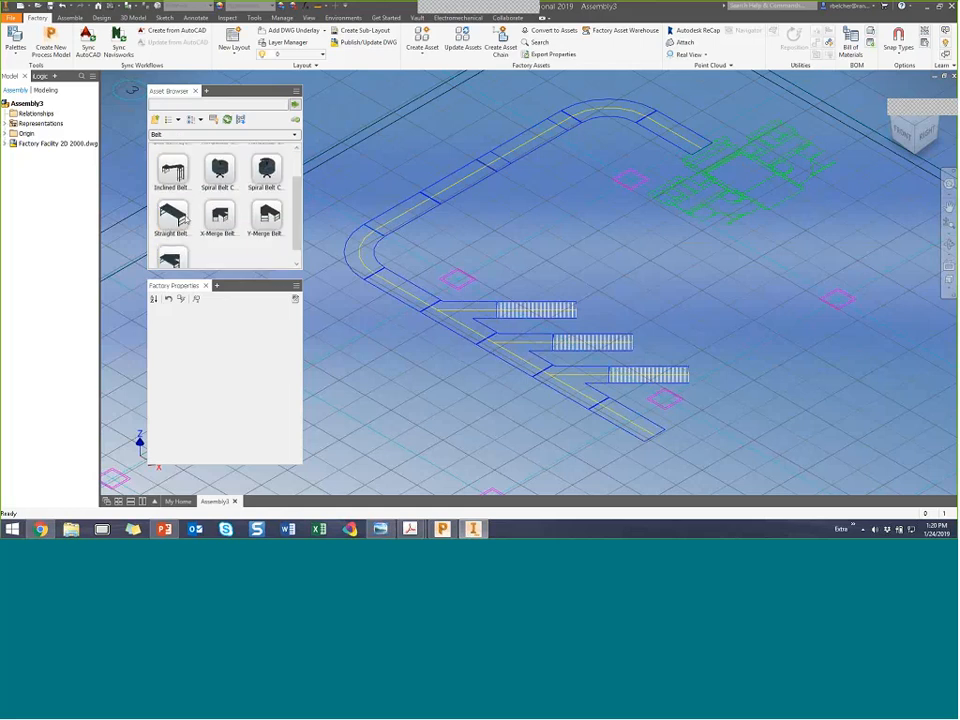
{"action": "left_click_drag", "start_coordinate": [179, 222], "coordinate": [508, 218]}
{"action": "scroll", "coordinate": [487, 237], "scroll_direction": "up", "scroll_amount": 3}
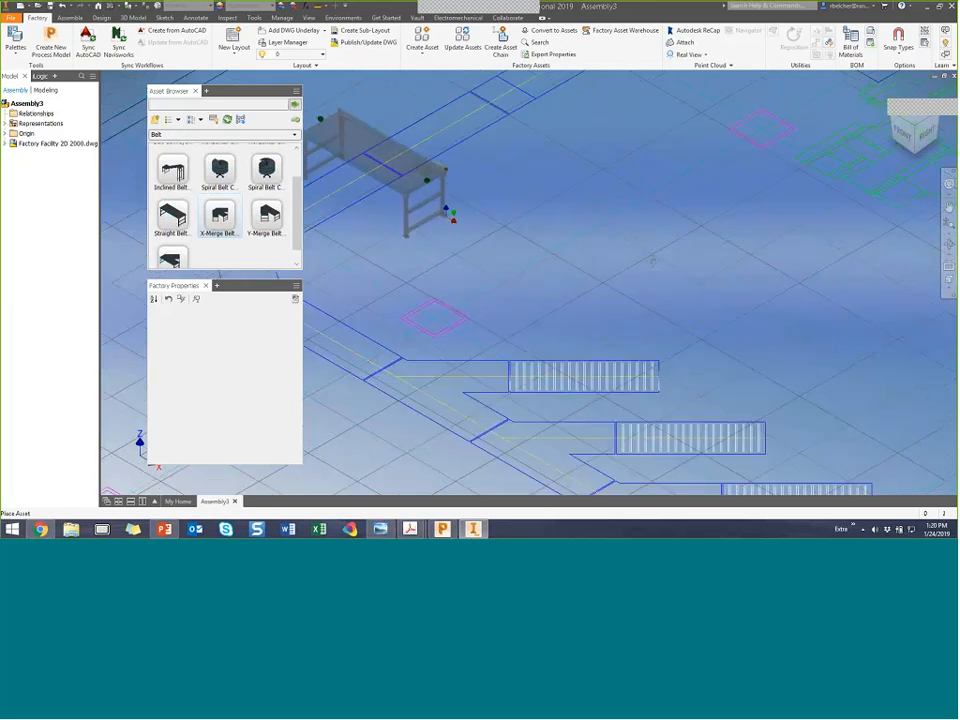
{"action": "middle_click_drag", "start_coordinate": [652, 261], "coordinate": [620, 240]}
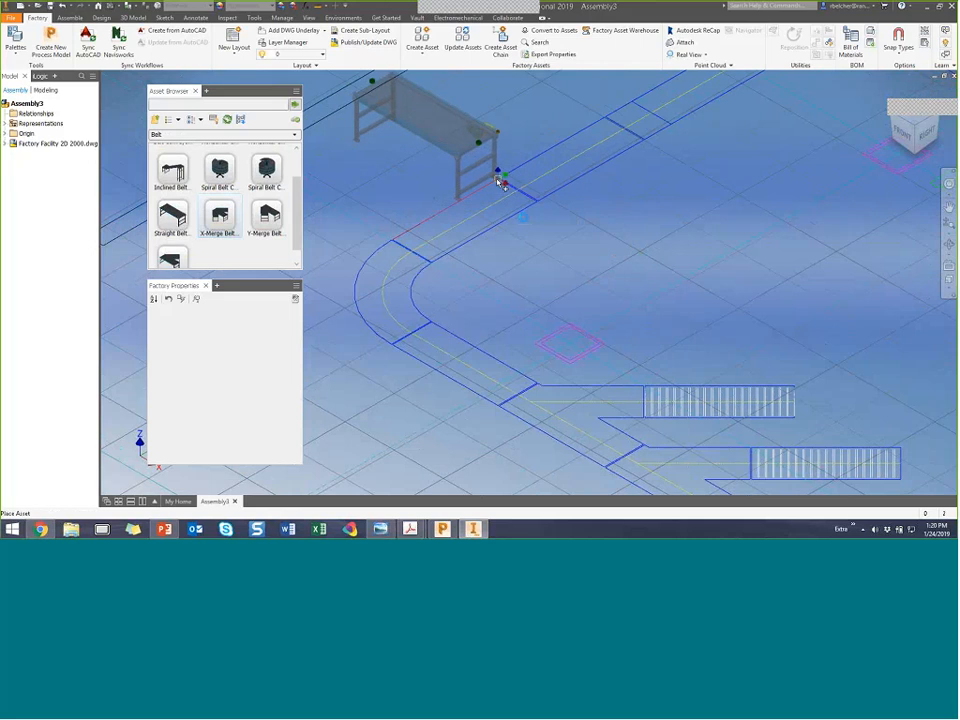
{"action": "left_click", "coordinate": [498, 181]}
Rotate the placed belt conveyor a quarter turn about the vertical axis to align it with the underlay's conveyor outline, and finish repositioning.
{"action": "scroll", "coordinate": [575, 164], "scroll_direction": "up", "scroll_amount": 4}
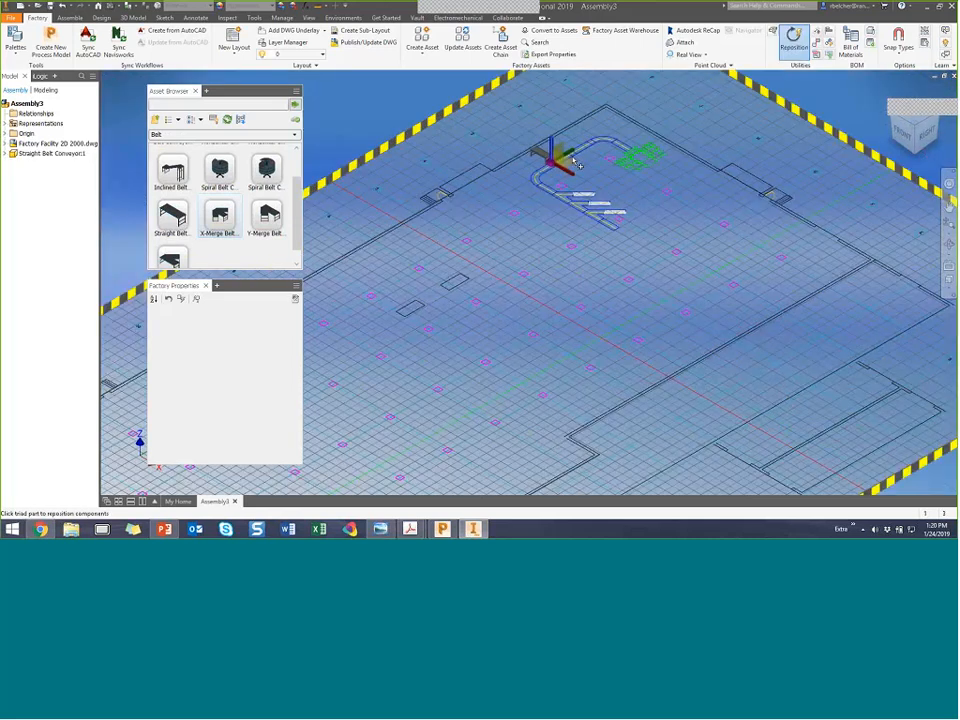
{"action": "scroll", "coordinate": [560, 162], "scroll_direction": "up", "scroll_amount": 6}
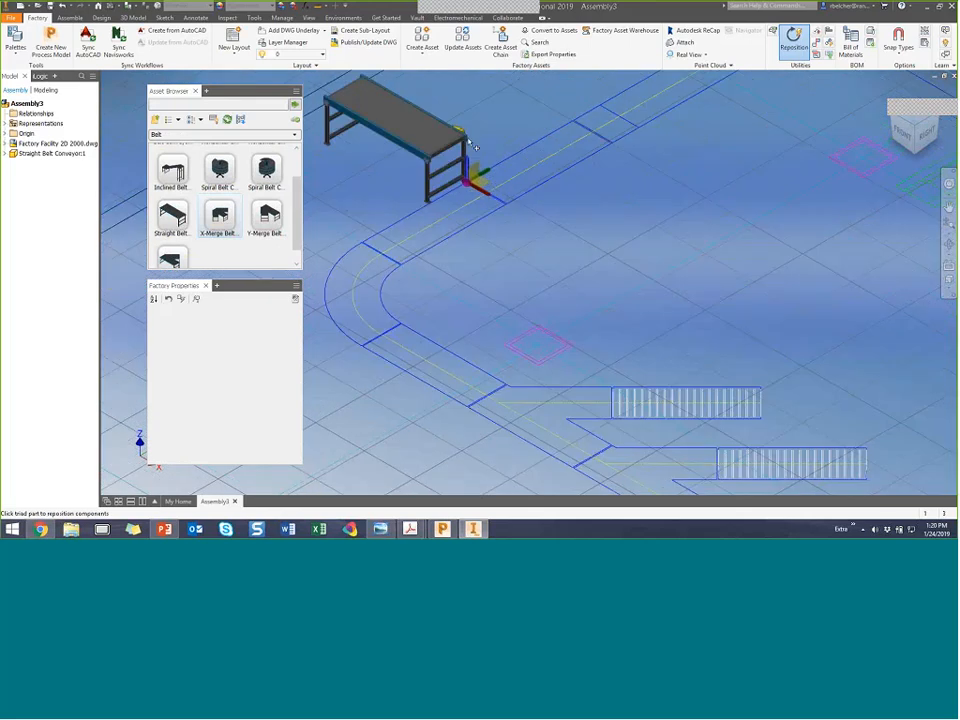
{"action": "left_click_drag", "start_coordinate": [476, 147], "coordinate": [538, 133]}
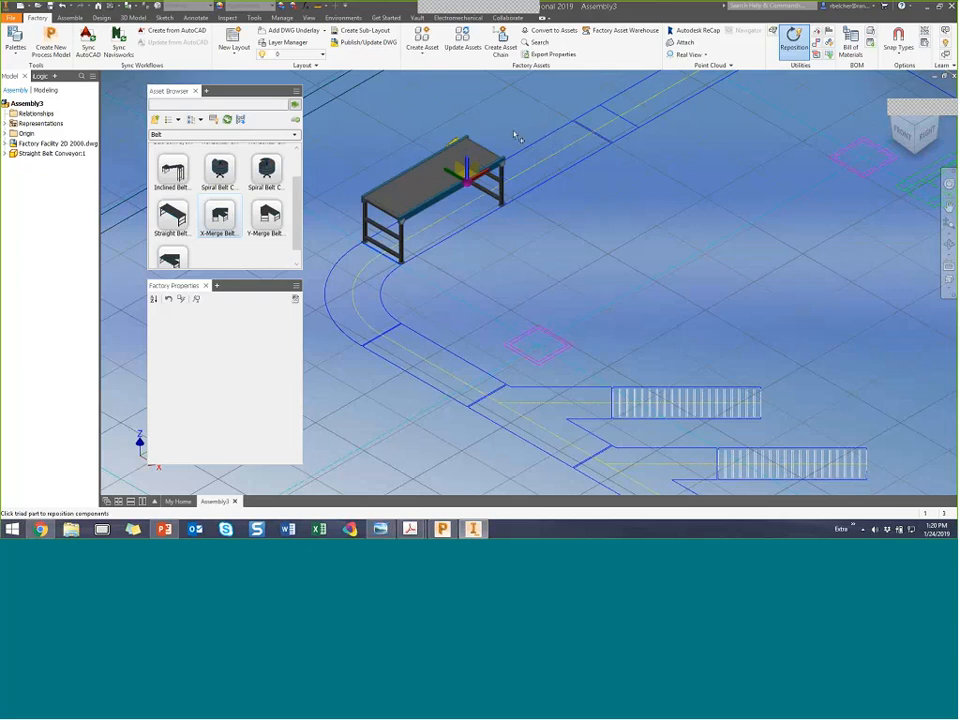
{"action": "right_click", "coordinate": [515, 134]}
{"action": "left_click", "coordinate": [525, 137]}
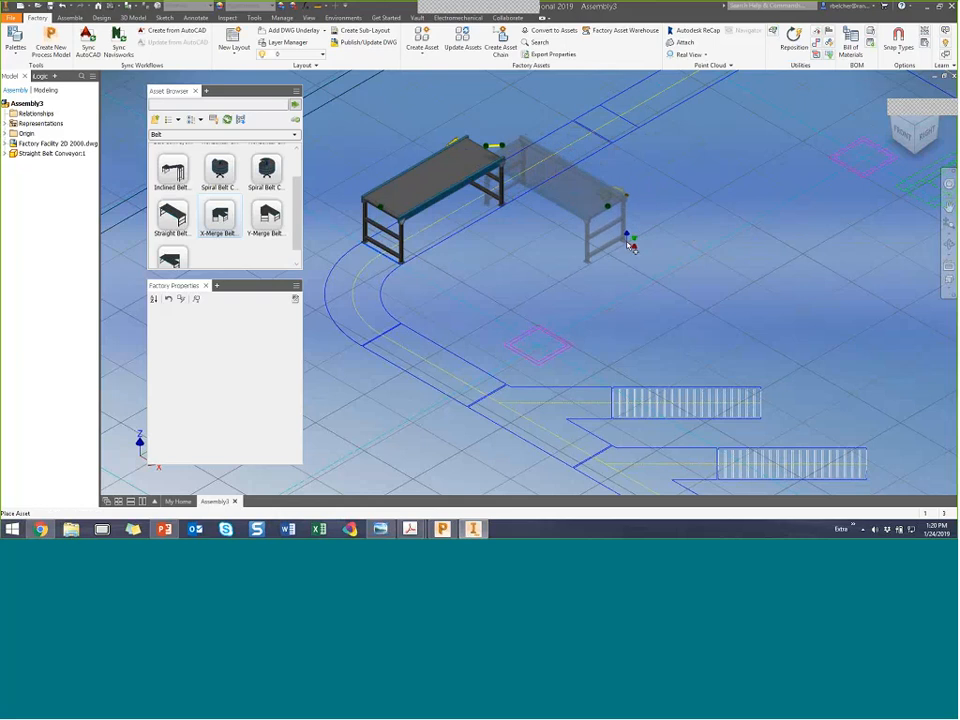
Place a second Straight Belt Conveyor snapped end to end with the first one, and finish placing assets.
{"action": "left_click", "coordinate": [622, 249]}
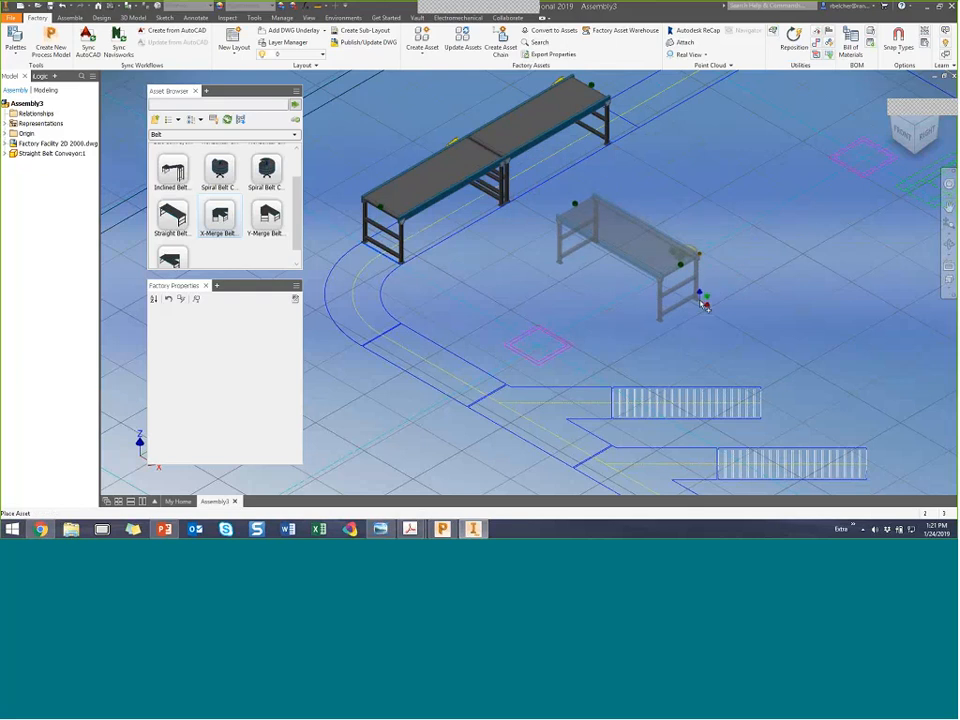
{"action": "right_click", "coordinate": [713, 303]}
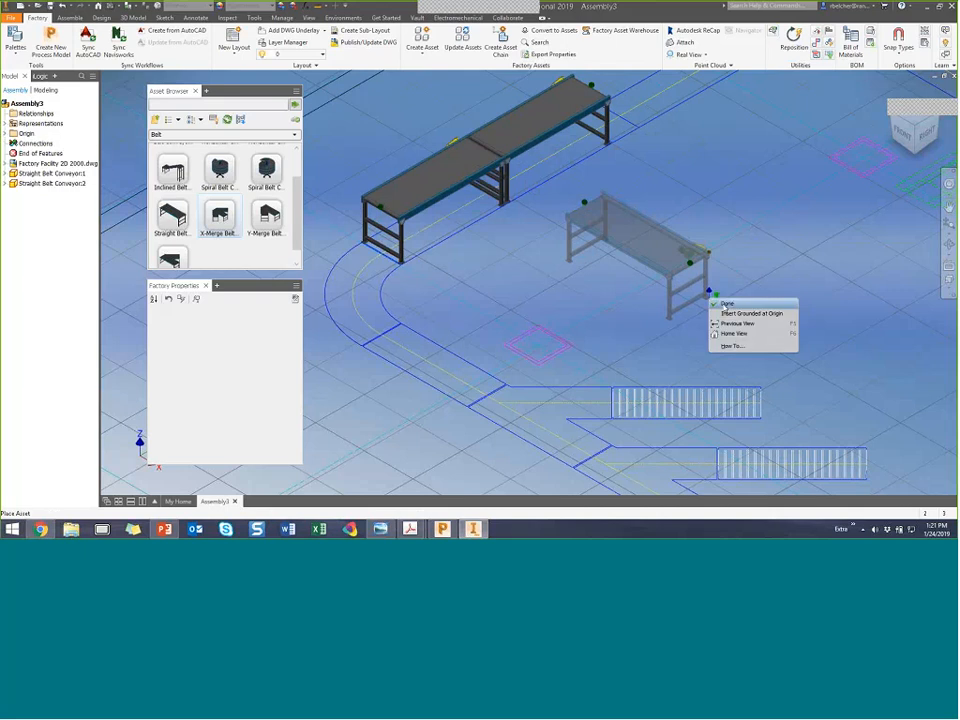
{"action": "left_click", "coordinate": [735, 302]}
Place a third Straight Belt Conveyor in the open area behind the two connected conveyors, parallel to them, and finish repositioning.
{"action": "middle_click_drag", "start_coordinate": [685, 199], "coordinate": [735, 317]}
{"action": "middle_click_drag", "start_coordinate": [633, 383], "coordinate": [672, 337]}
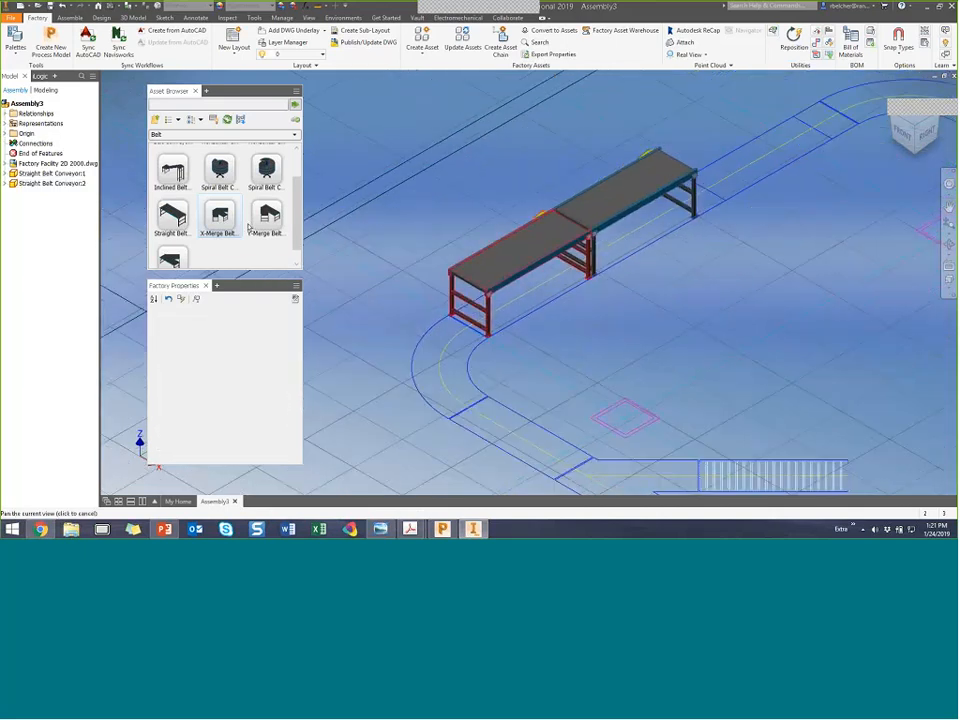
{"action": "left_click_drag", "start_coordinate": [173, 215], "coordinate": [527, 175]}
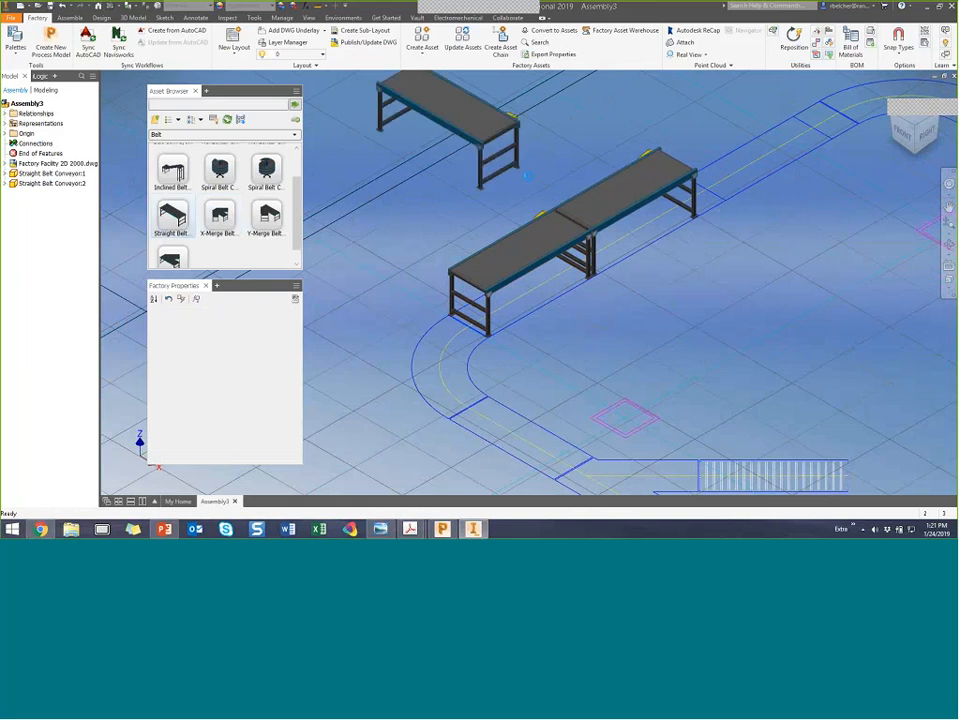
{"action": "left_click", "coordinate": [575, 131]}
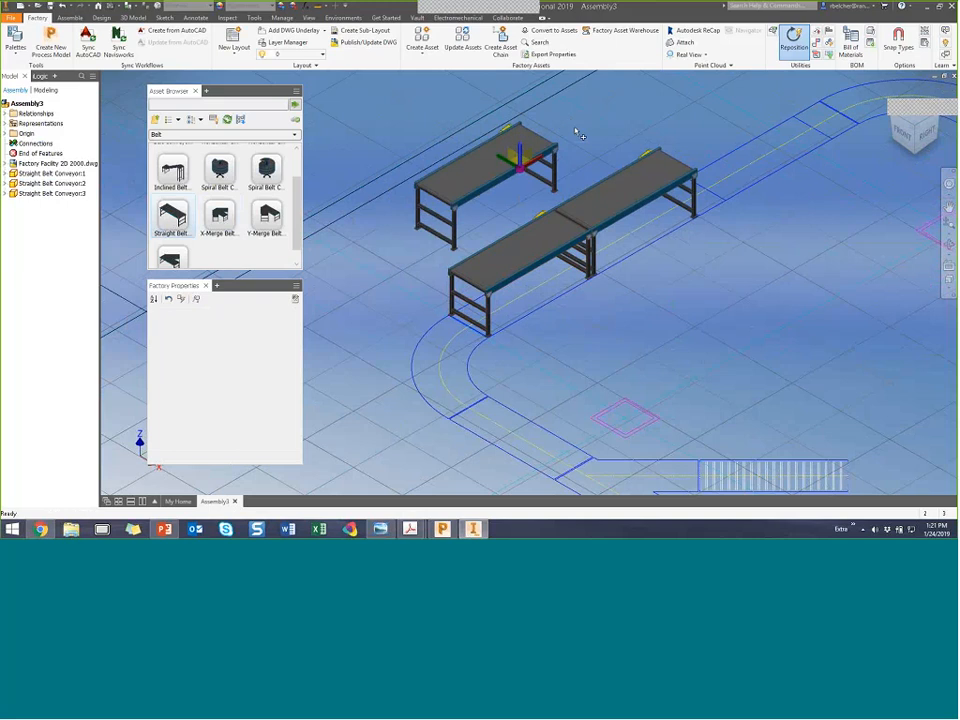
{"action": "right_click", "coordinate": [596, 128]}
{"action": "left_click", "coordinate": [608, 133]}
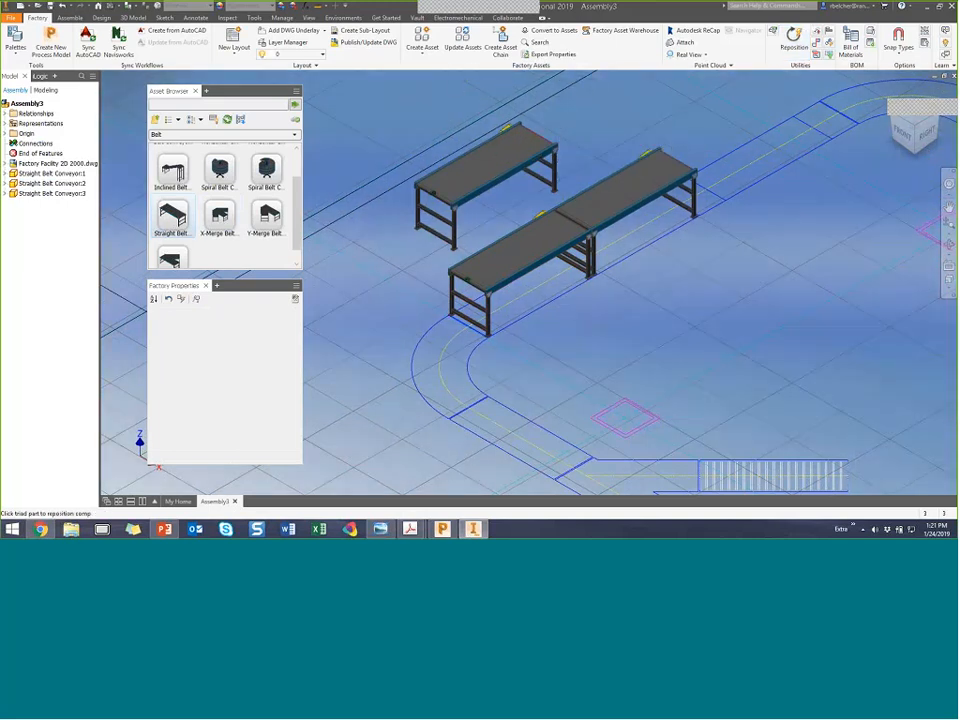
Set the length of the separate third Straight Belt Conveyor to 288.
{"action": "left_click", "coordinate": [510, 165]}
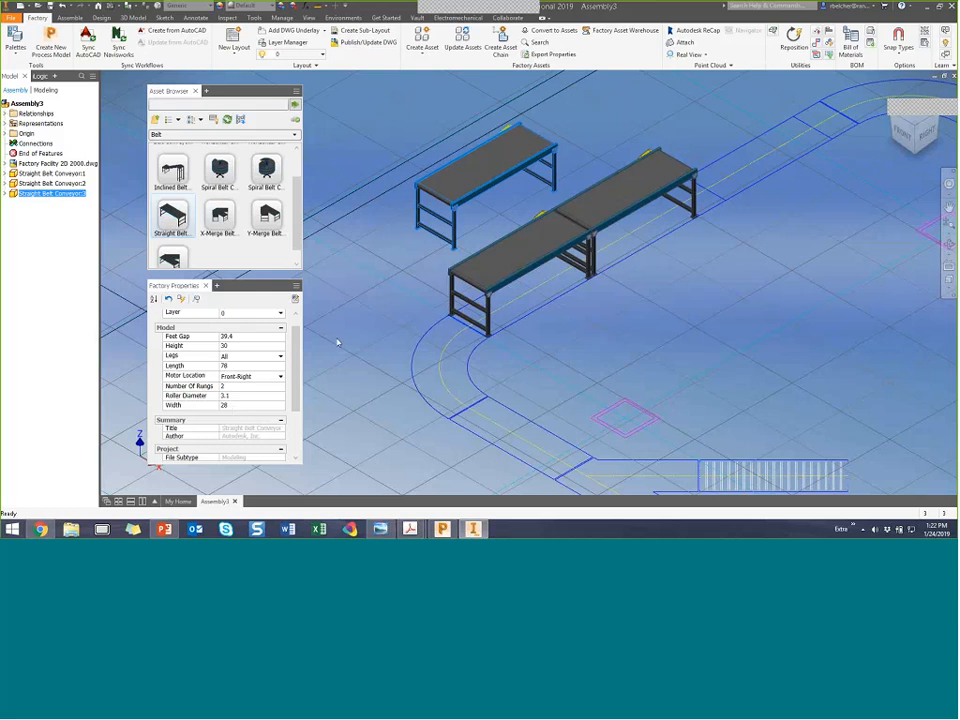
{"action": "left_click", "coordinate": [481, 208]}
{"action": "left_click", "coordinate": [475, 193]}
{"action": "left_click", "coordinate": [172, 366]}
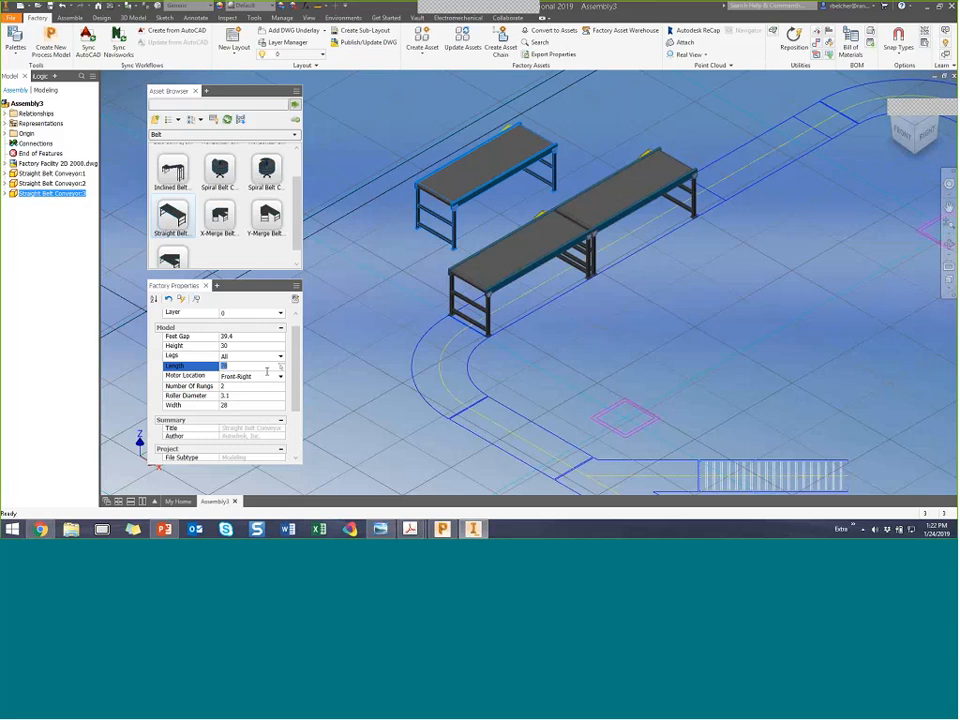
{"action": "key", "text": "Return"}
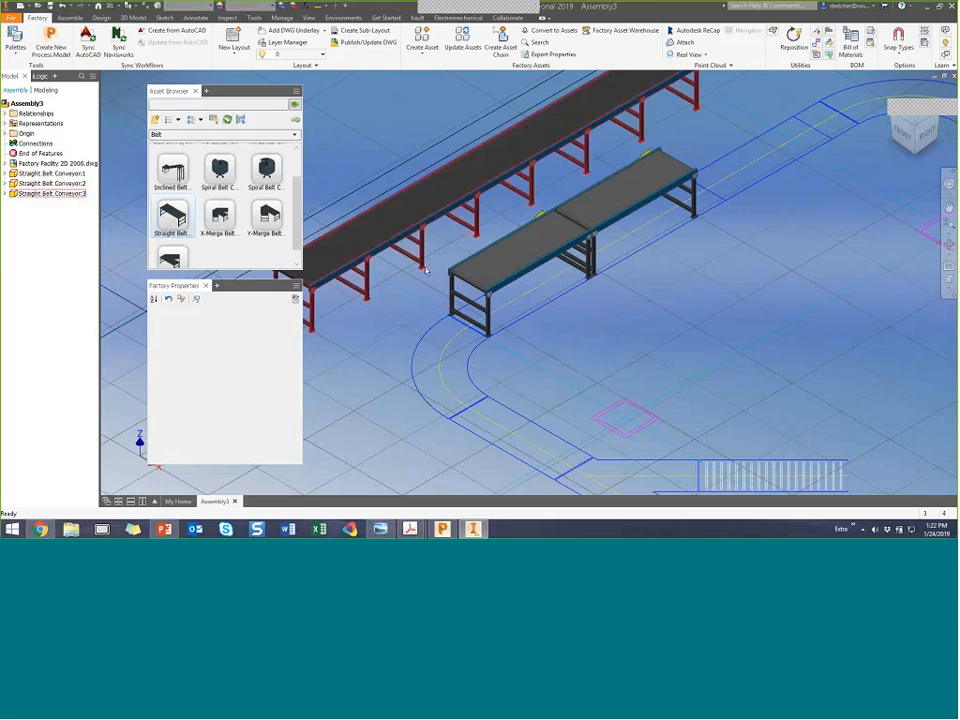
Delete the lengthened Straight Belt Conveyor that stands apart from the conveyor run.
{"action": "middle_click_drag", "start_coordinate": [405, 300], "coordinate": [463, 296]}
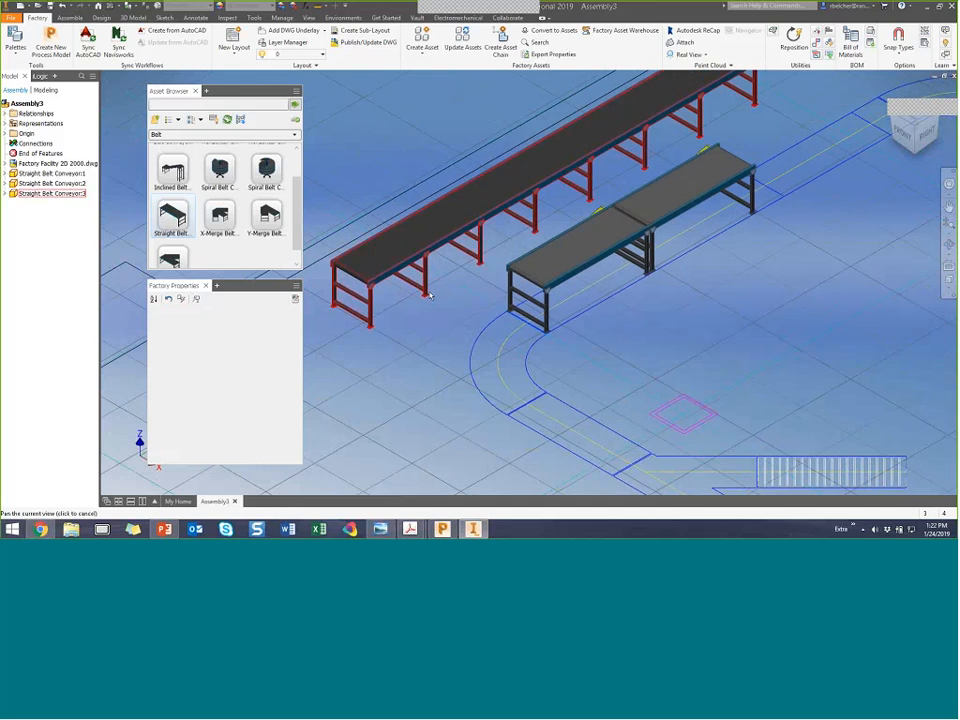
{"action": "left_click", "coordinate": [430, 296]}
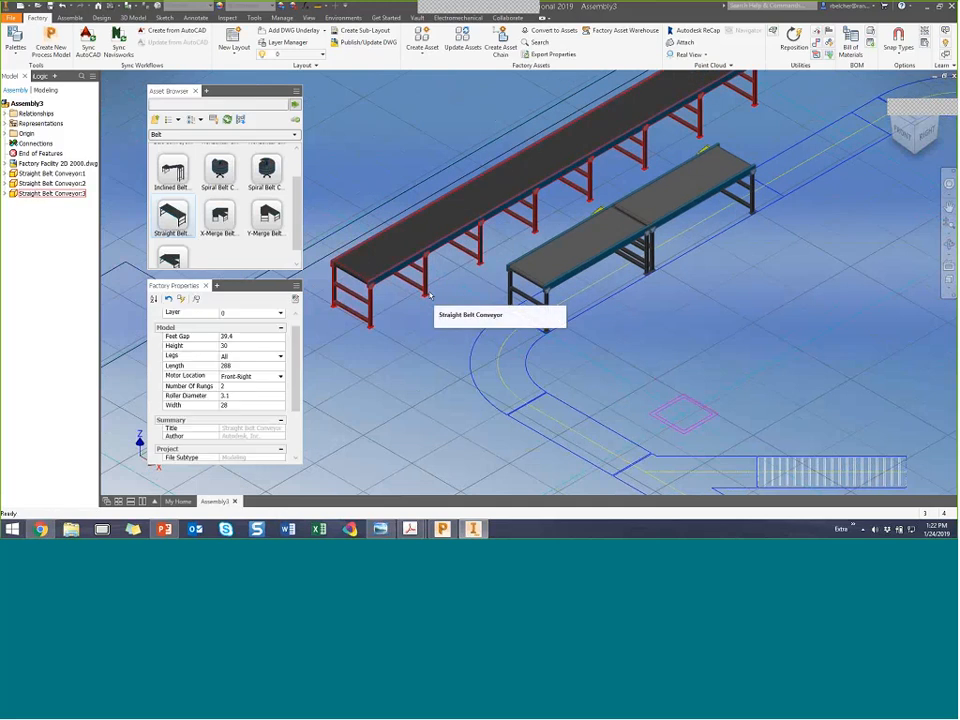
{"action": "key", "text": "Delete"}
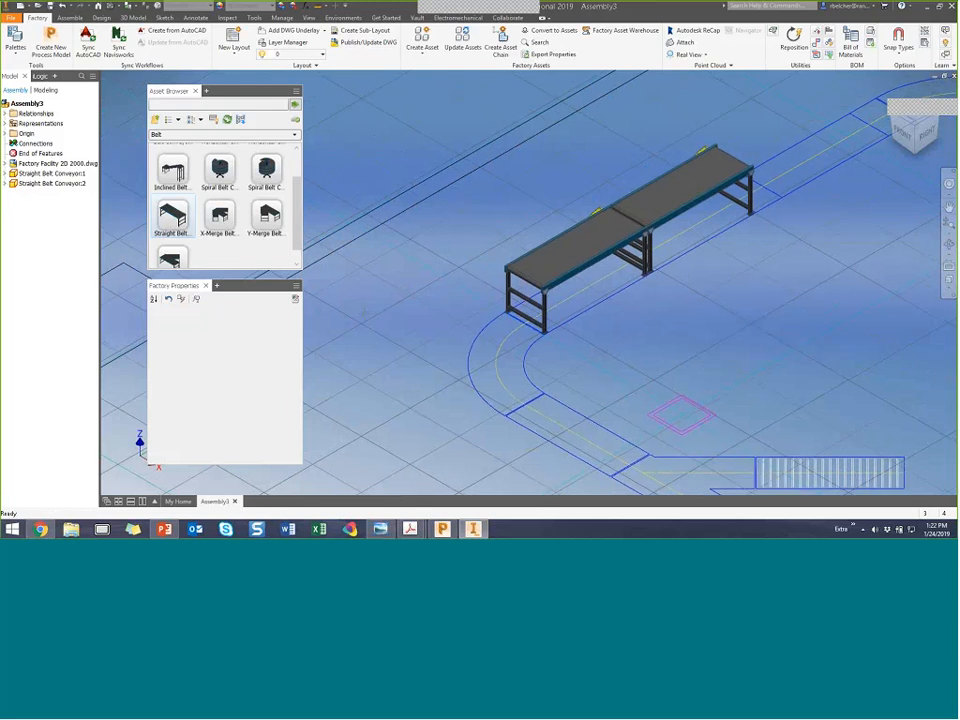
Place a Horizontal Curve Belt Conveyor snapped to the end of the straight run at the underlay's nearby bend, and finish placing assets.
{"action": "middle_click_drag", "start_coordinate": [525, 166], "coordinate": [445, 196]}
{"action": "scroll", "coordinate": [299, 174], "scroll_direction": "up", "scroll_amount": 2}
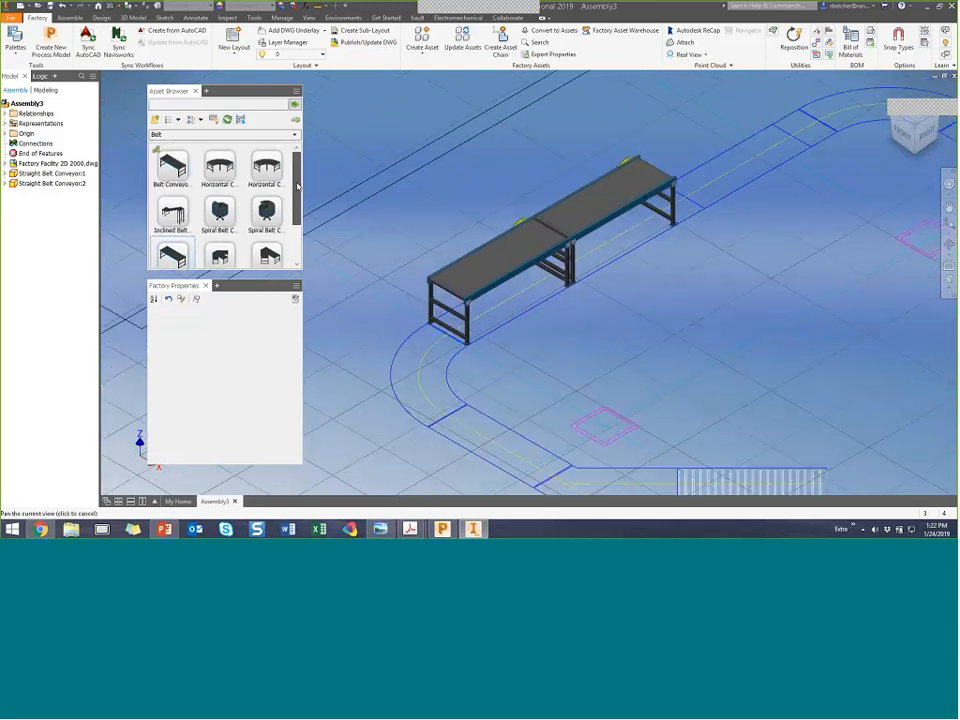
{"action": "left_click_drag", "start_coordinate": [299, 172], "coordinate": [402, 362]}
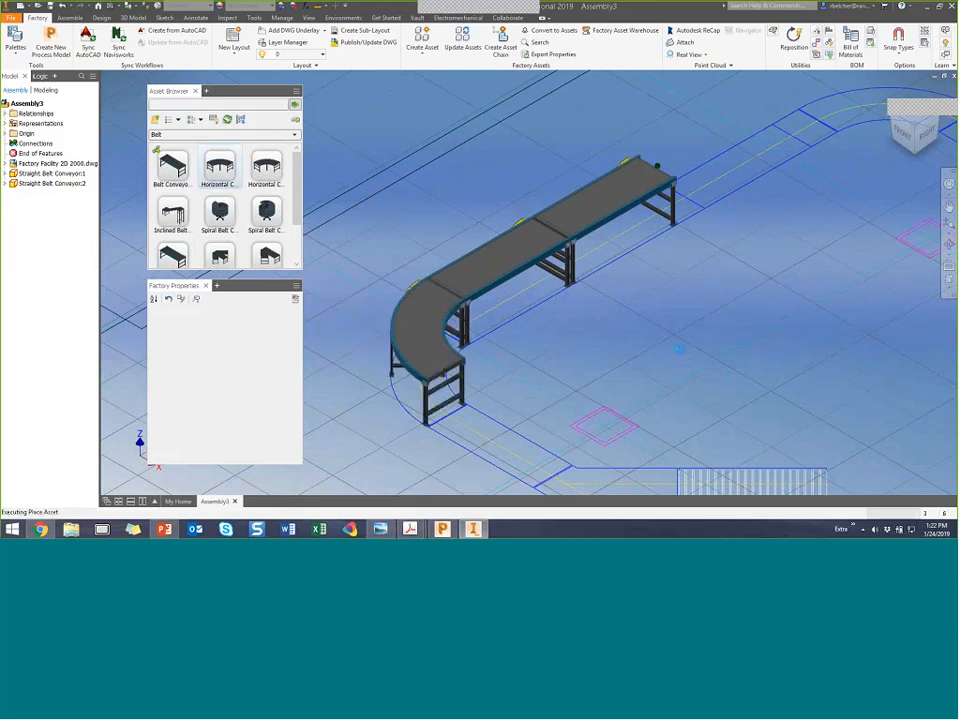
{"action": "right_click", "coordinate": [651, 317]}
{"action": "left_click", "coordinate": [690, 349]}
Place an Inclined Belt Conveyor snapped to the straight run's end opposite the curve, rising toward the underlay's far bend, and finish placing.
{"action": "scroll", "coordinate": [555, 300], "scroll_direction": "down", "scroll_amount": 3}
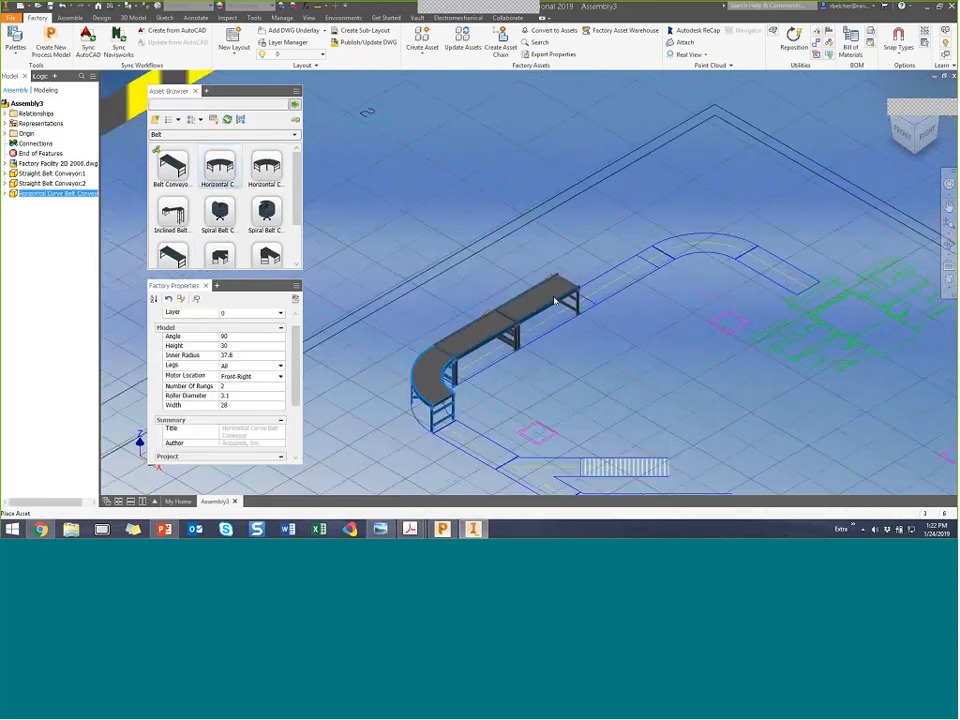
{"action": "scroll", "coordinate": [208, 204], "scroll_direction": "down", "scroll_amount": 2}
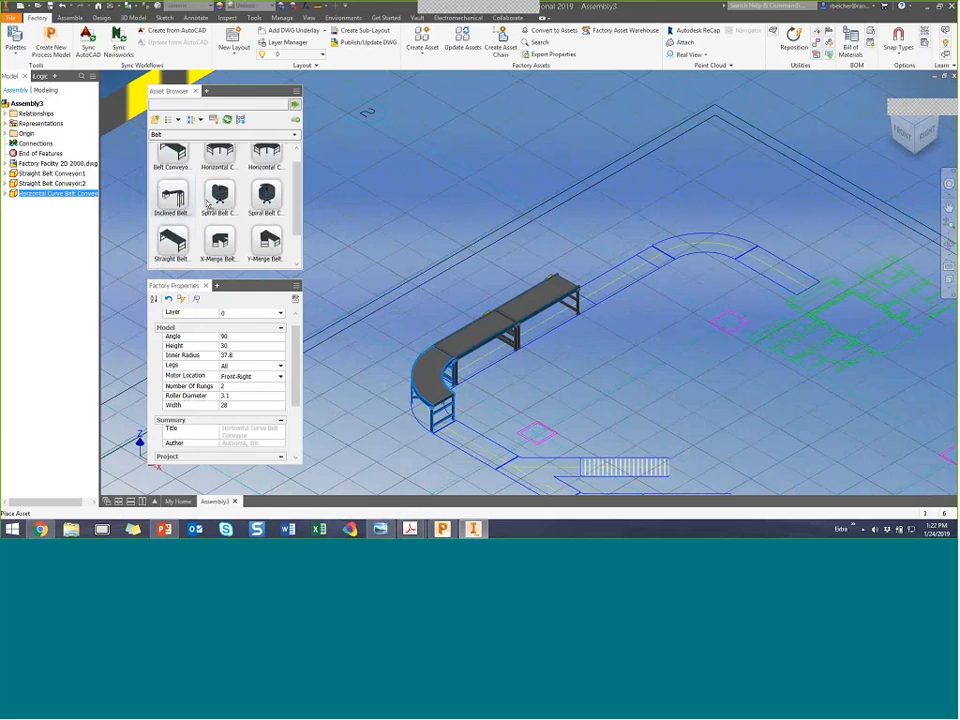
{"action": "left_click_drag", "start_coordinate": [208, 204], "coordinate": [686, 358]}
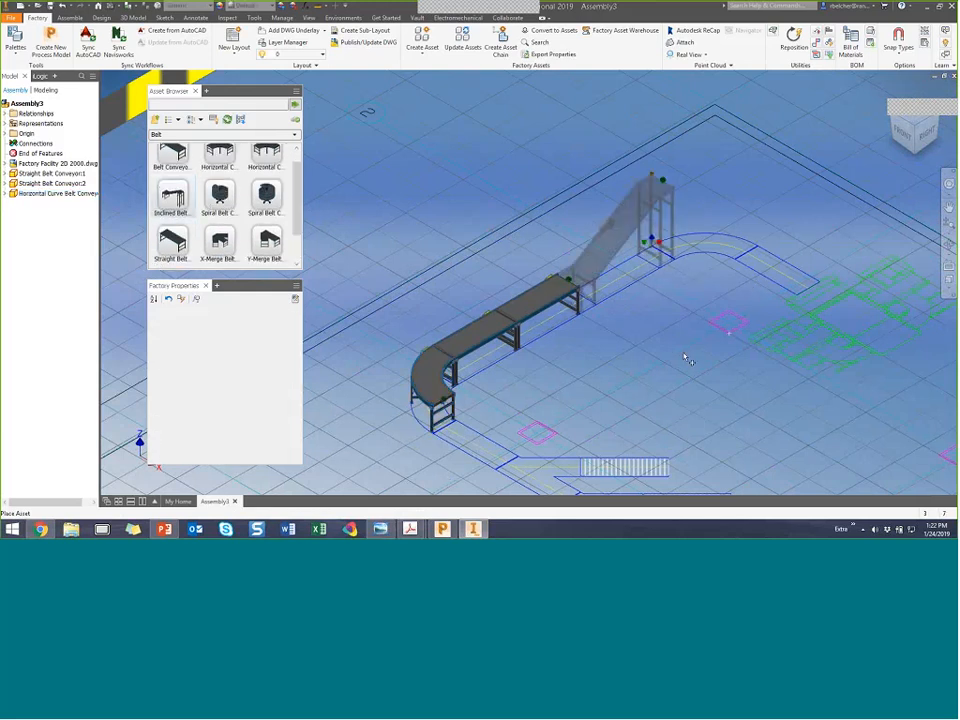
{"action": "left_click", "coordinate": [686, 358]}
{"action": "right_click", "coordinate": [649, 339]}
{"action": "left_click", "coordinate": [664, 343]}
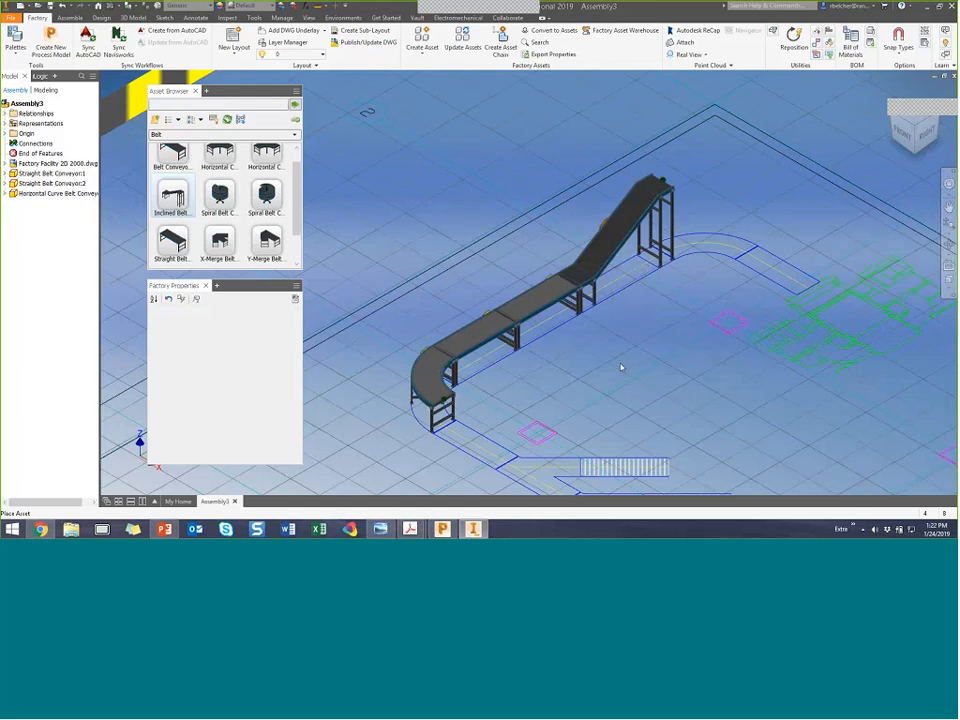
Place a second Horizontal Curve Belt Conveyor snapped to the upper end of the inclined conveyor over the underlay's far bend, and finish placing.
{"action": "middle_click_drag", "start_coordinate": [620, 368], "coordinate": [584, 284]}
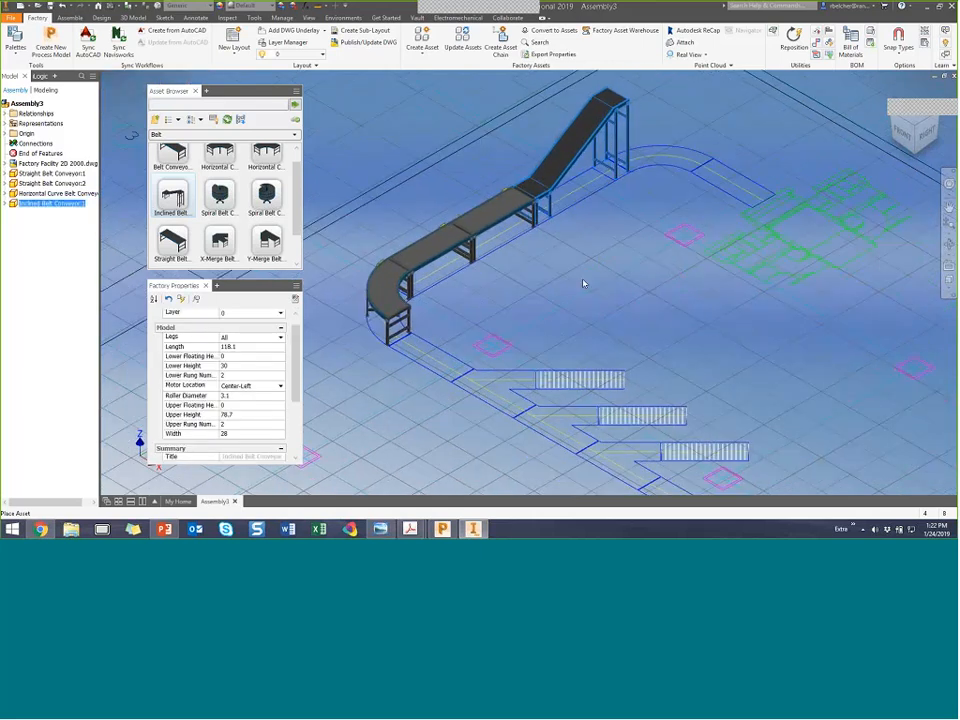
{"action": "left_click", "coordinate": [584, 284]}
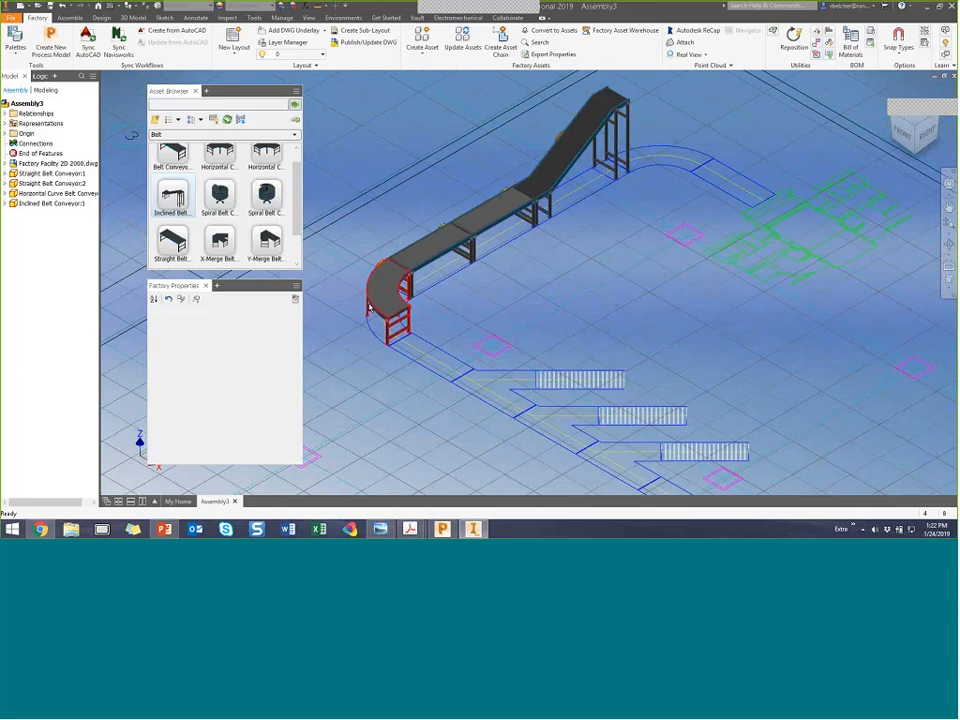
{"action": "left_click_drag", "start_coordinate": [298, 203], "coordinate": [298, 191]}
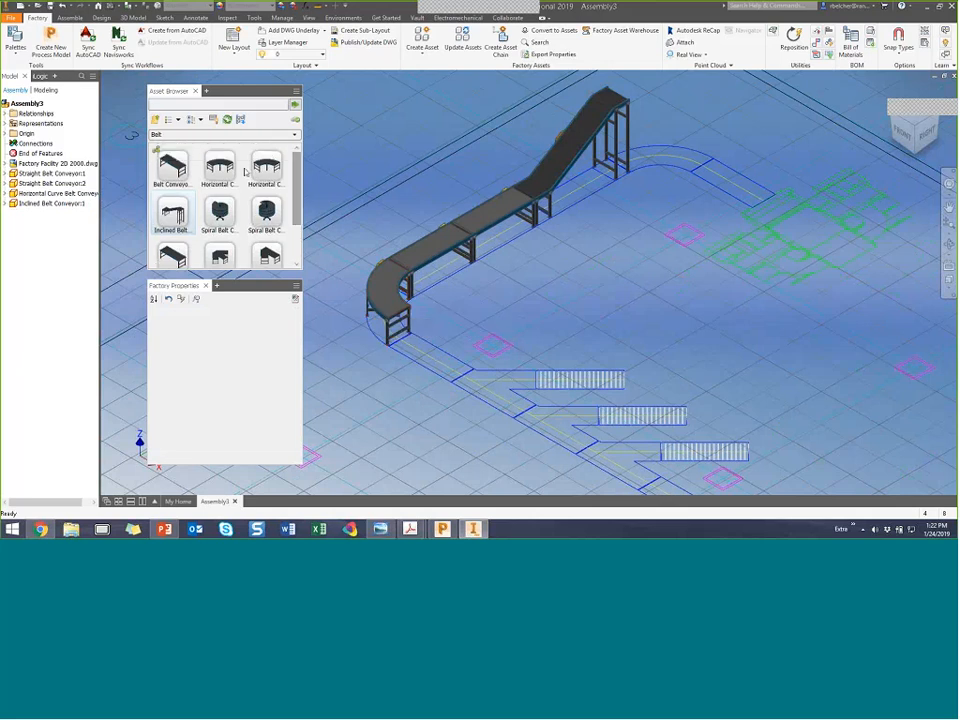
{"action": "left_click_drag", "start_coordinate": [222, 171], "coordinate": [716, 123]}
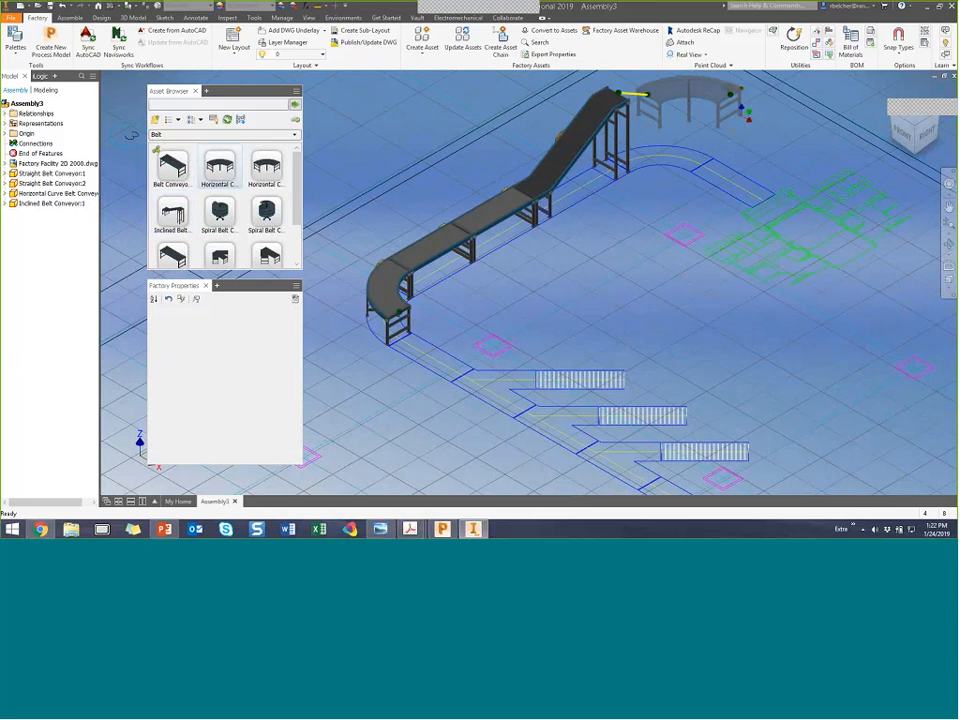
{"action": "middle_click_drag", "start_coordinate": [742, 117], "coordinate": [658, 201]}
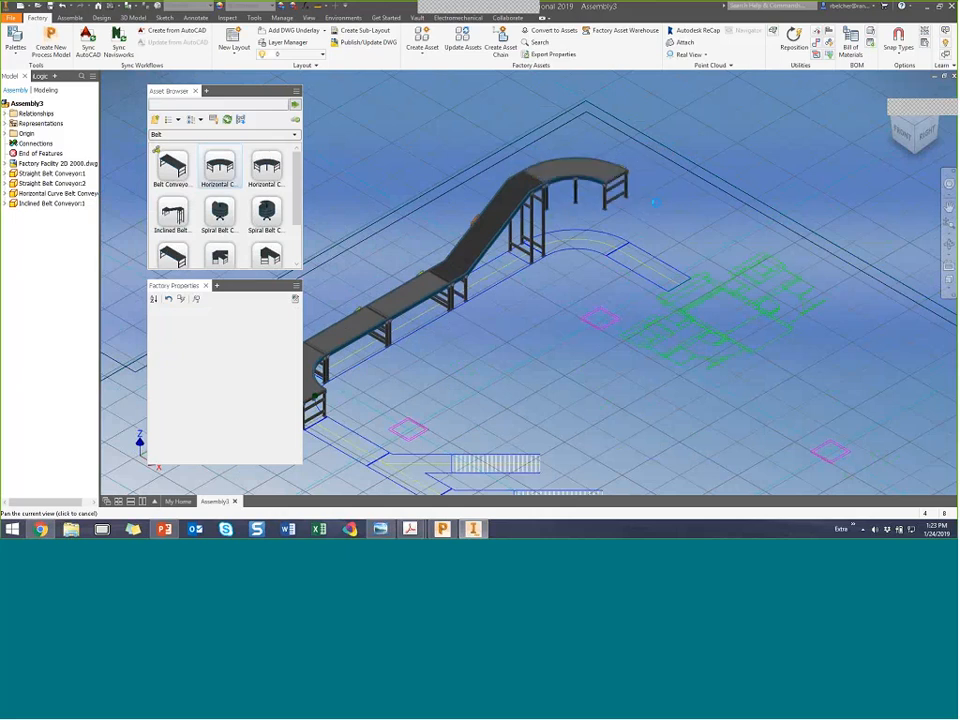
{"action": "left_click", "coordinate": [669, 210]}
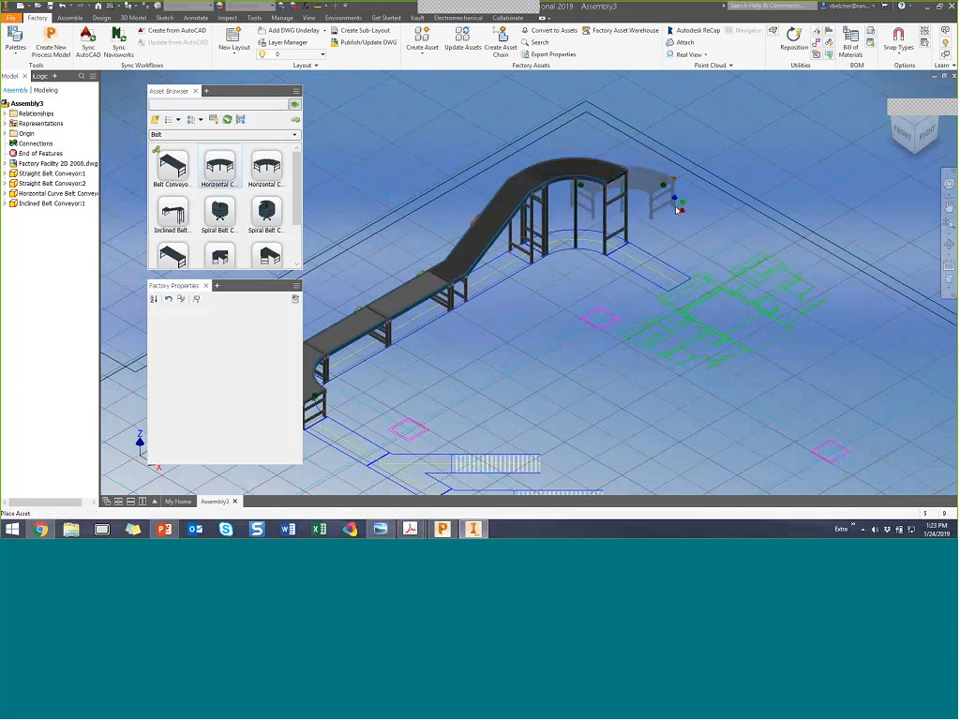
{"action": "right_click", "coordinate": [677, 204]}
{"action": "left_click", "coordinate": [690, 208]}
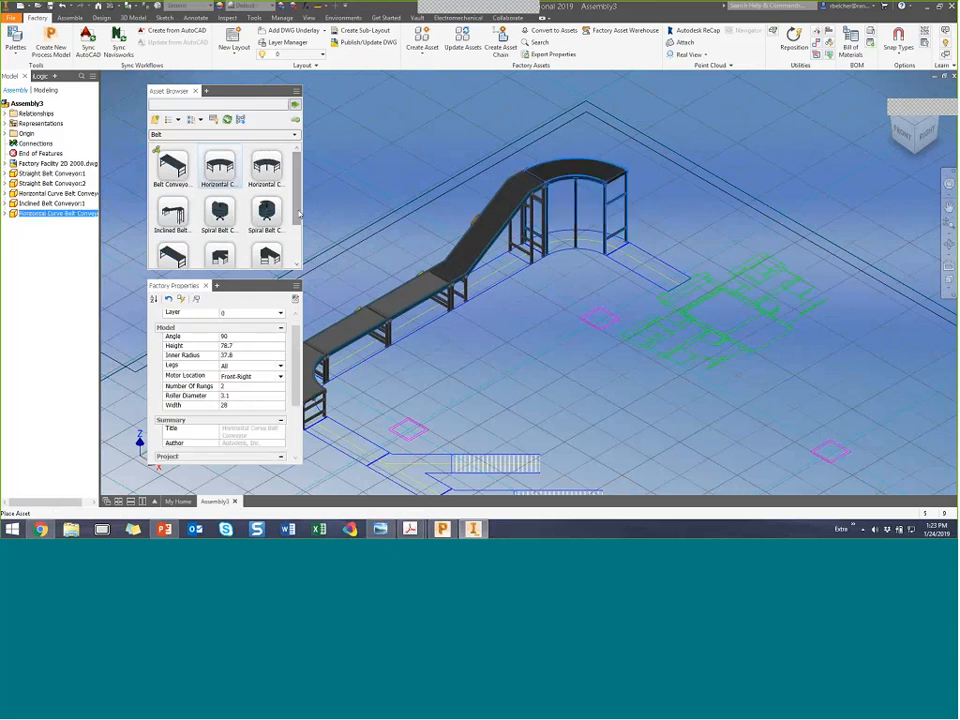
Place a Straight Belt Conveyor snapped to the free end of the raised curve conveyor.
{"action": "scroll", "coordinate": [210, 233], "scroll_direction": "down", "scroll_amount": 2}
{"action": "left_click_drag", "start_coordinate": [172, 202], "coordinate": [605, 211]}
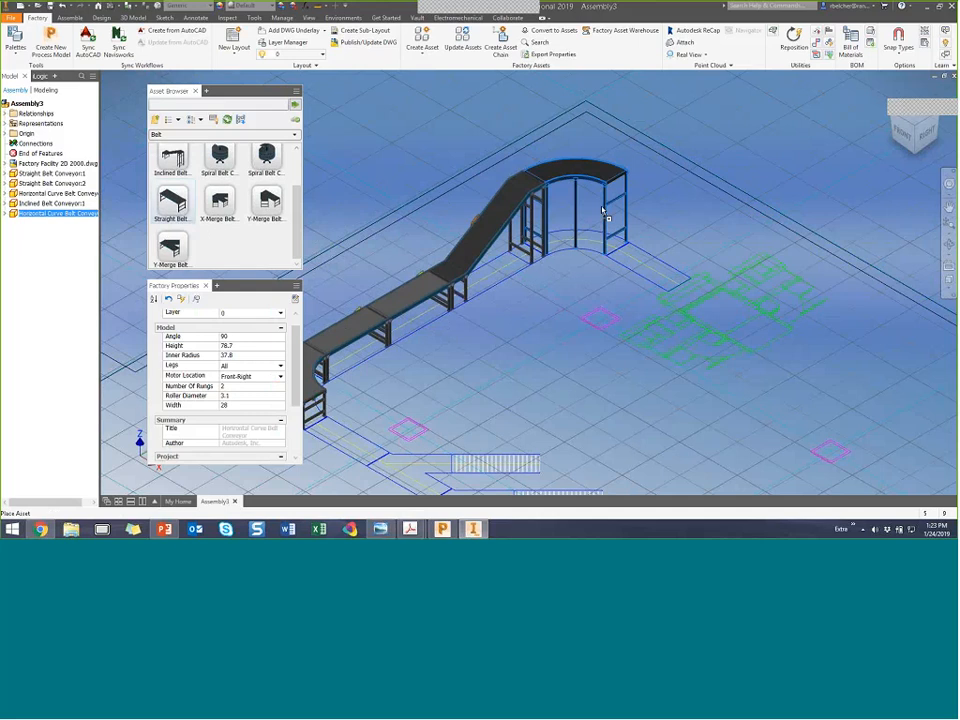
{"action": "left_click_drag", "start_coordinate": [720, 238], "coordinate": [706, 228]}
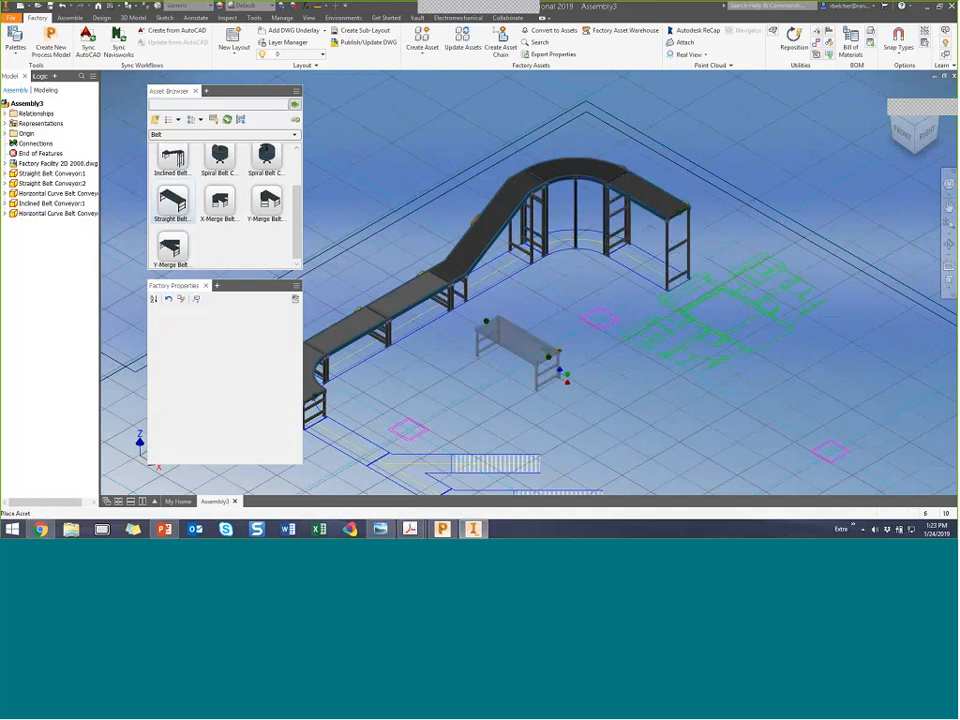
Place another Straight Belt Conveyor snapped to the free end of the lower curve conveyor, and finish placing assets.
{"action": "middle_click_drag", "start_coordinate": [550, 392], "coordinate": [664, 297]}
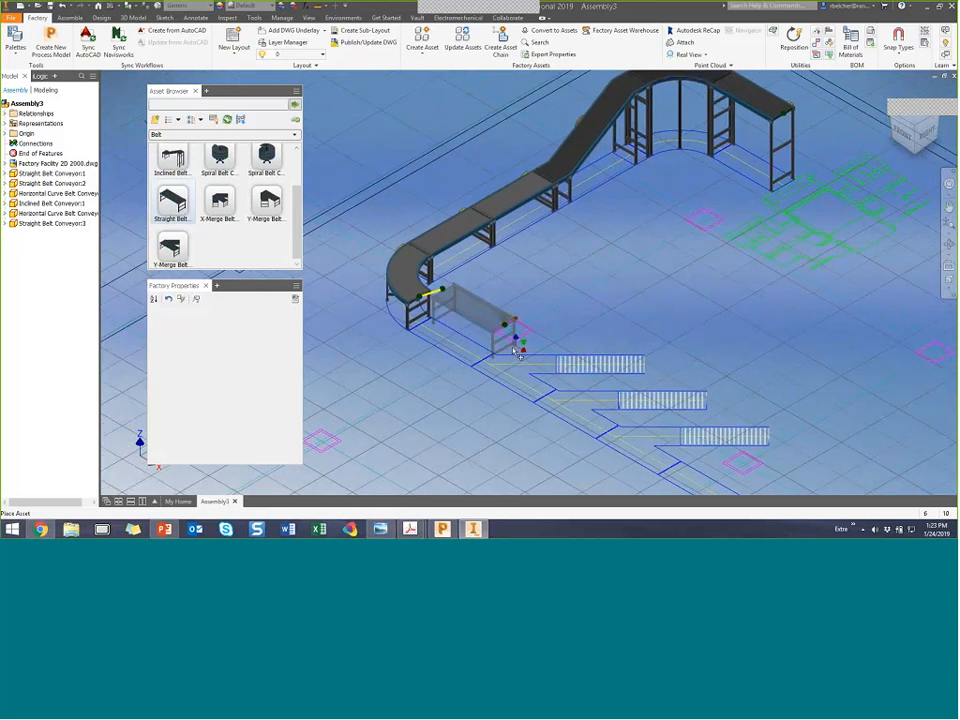
{"action": "left_click", "coordinate": [502, 358]}
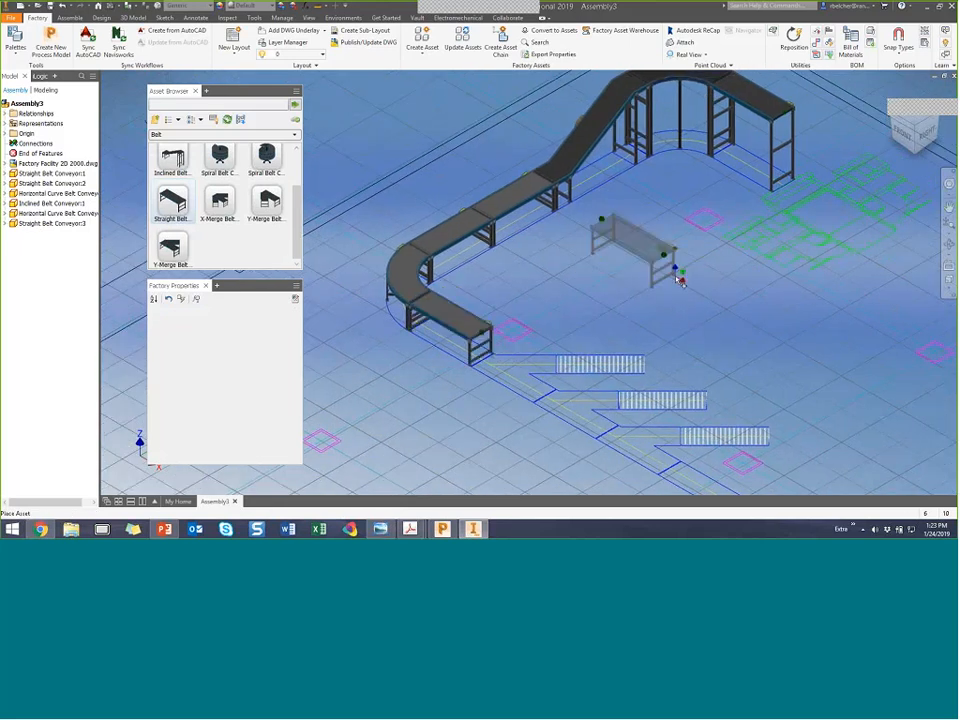
{"action": "middle_click_drag", "start_coordinate": [660, 305], "coordinate": [605, 350]}
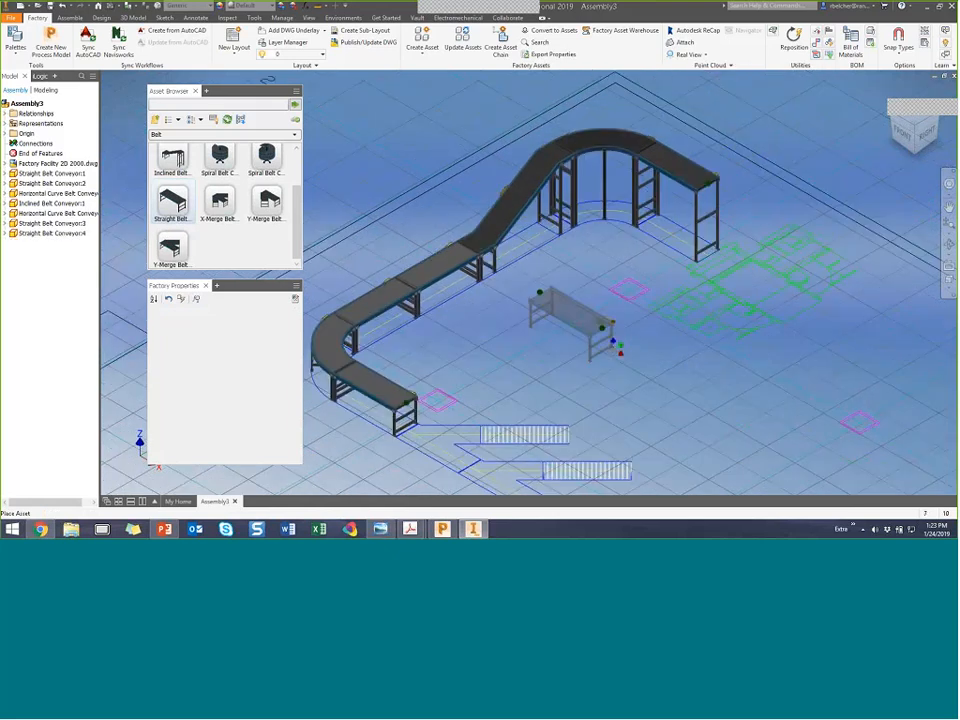
{"action": "right_click", "coordinate": [628, 348]}
{"action": "left_click", "coordinate": [645, 353]}
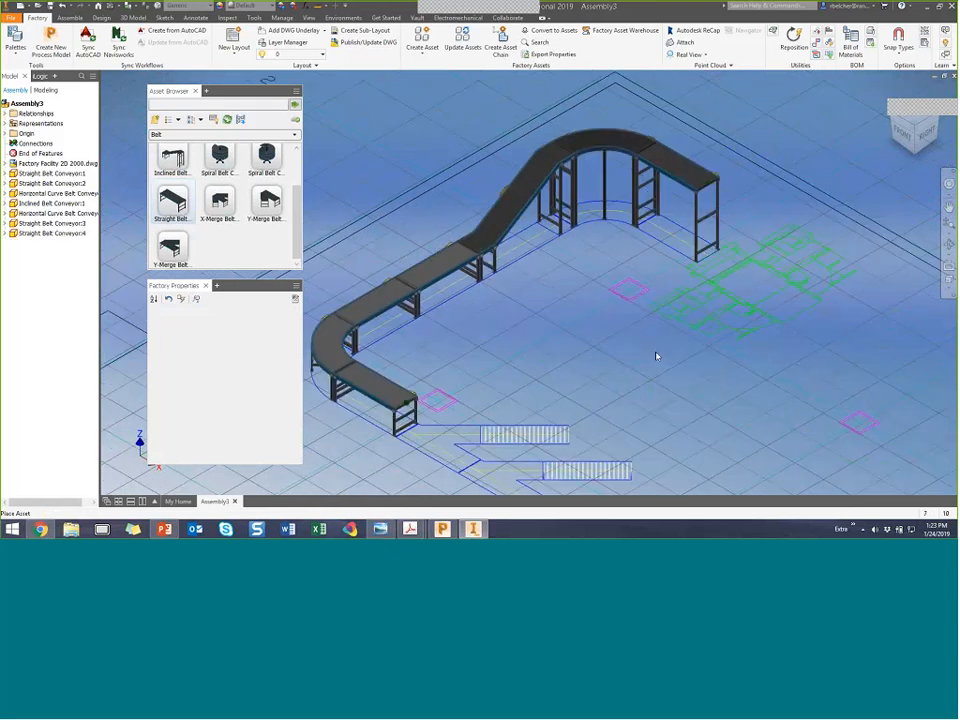
Place three right-hand Y-Merge Belt Conveyors end to end from the lower straight conveyor along the underlay's branches, and finish placing.
{"action": "middle_click_drag", "start_coordinate": [620, 355], "coordinate": [639, 278]}
{"action": "left_click", "coordinate": [642, 313]}
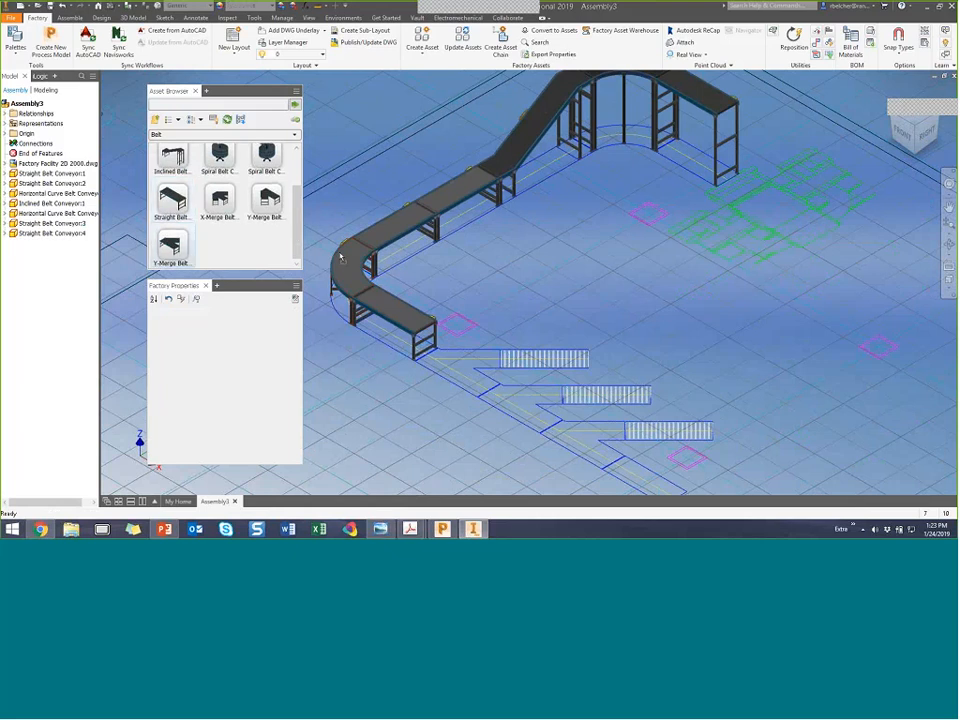
{"action": "left_click_drag", "start_coordinate": [526, 295], "coordinate": [528, 312]}
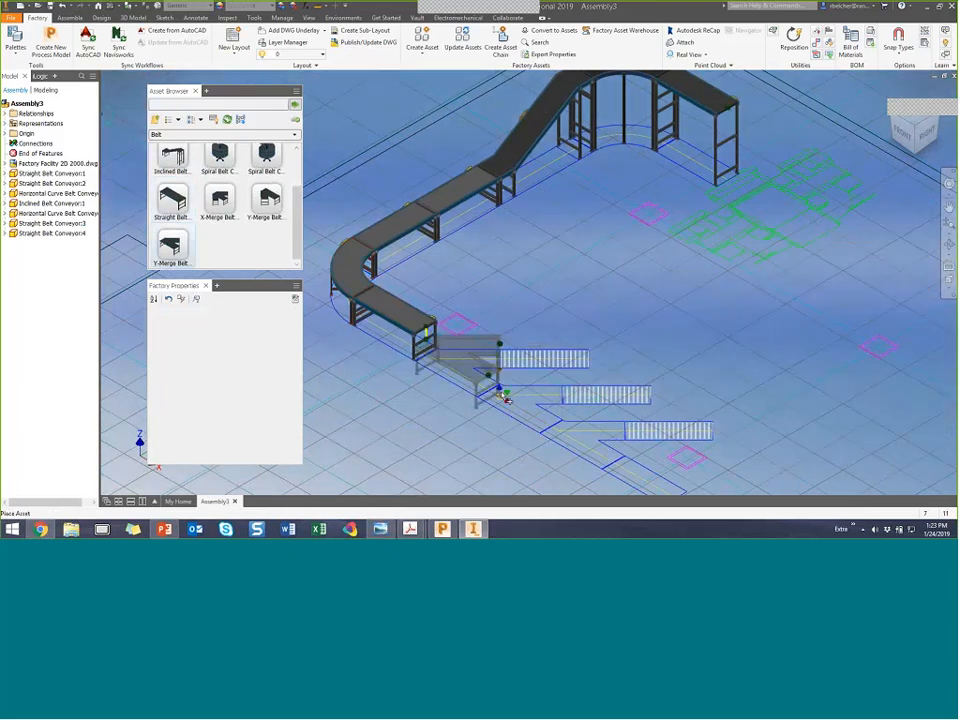
{"action": "left_click", "coordinate": [514, 404]}
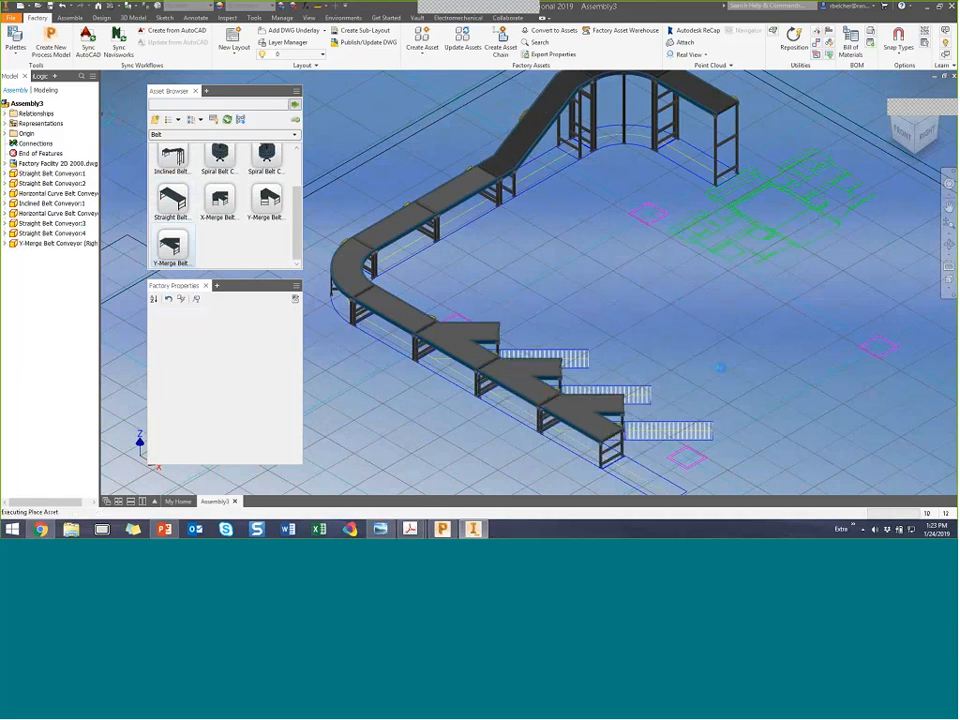
{"action": "right_click", "coordinate": [725, 365]}
{"action": "left_click", "coordinate": [742, 374]}
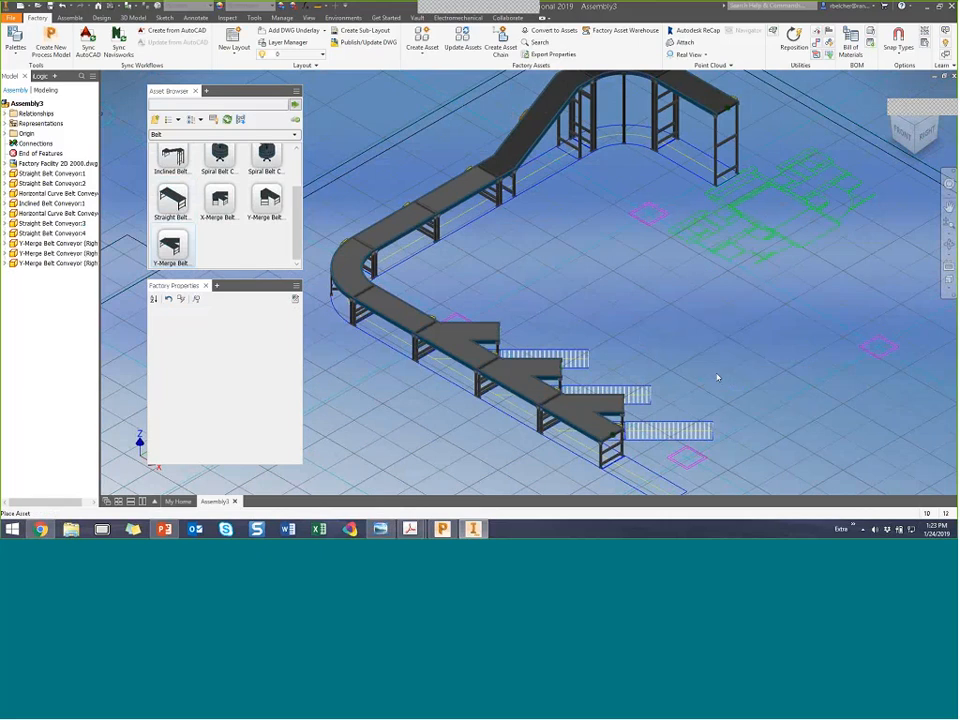
Place a Straight Belt Conveyor snapped to the main-line end of the last Y-Merge Belt Conveyor.
{"action": "left_click", "coordinate": [188, 212]}
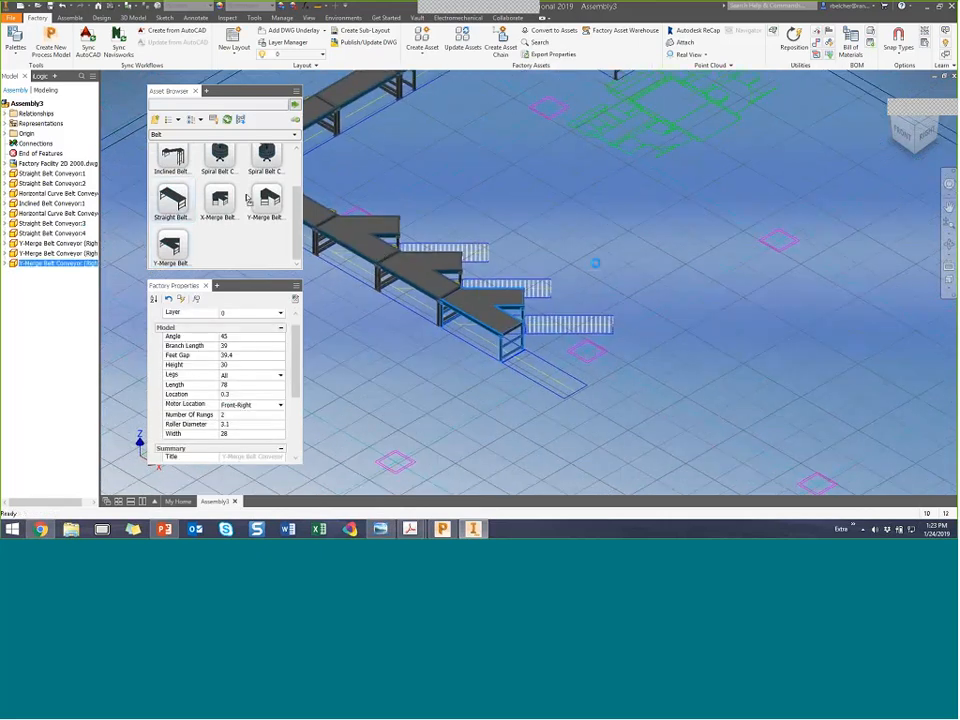
{"action": "left_click", "coordinate": [594, 390]}
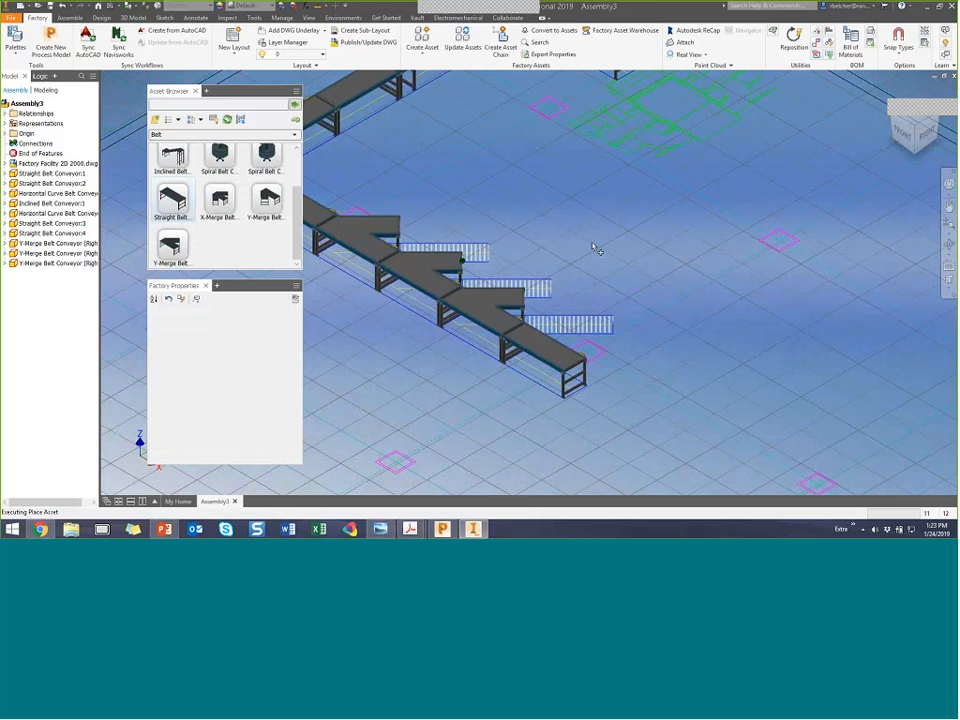
Finish placing the belt conveyor, and place three Straight Roller Conveyors snapped to the branch ends of the Y-Merge Belt Conveyors.
{"action": "right_click", "coordinate": [597, 241]}
{"action": "left_click", "coordinate": [616, 249]}
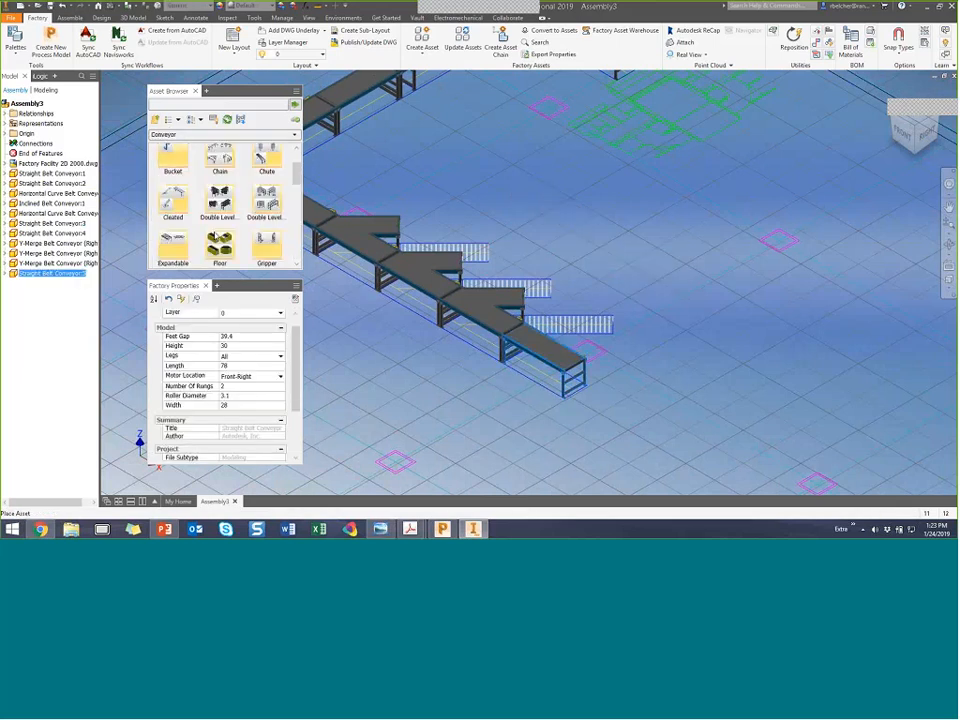
{"action": "mouse_move", "coordinate": [297, 181]}
{"action": "left_mouse_down"}
{"action": "mouse_move", "coordinate": [295, 214]}
{"action": "mouse_move", "coordinate": [295, 187]}
{"action": "mouse_move", "coordinate": [295, 205]}
{"action": "left_mouse_up"}
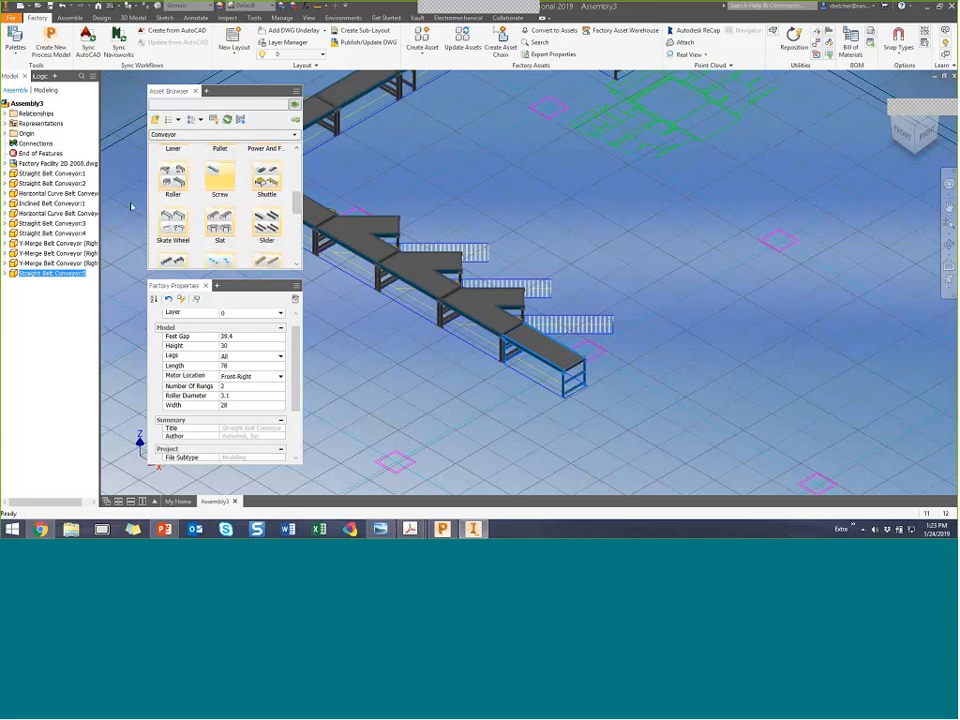
{"action": "double_click", "coordinate": [172, 177]}
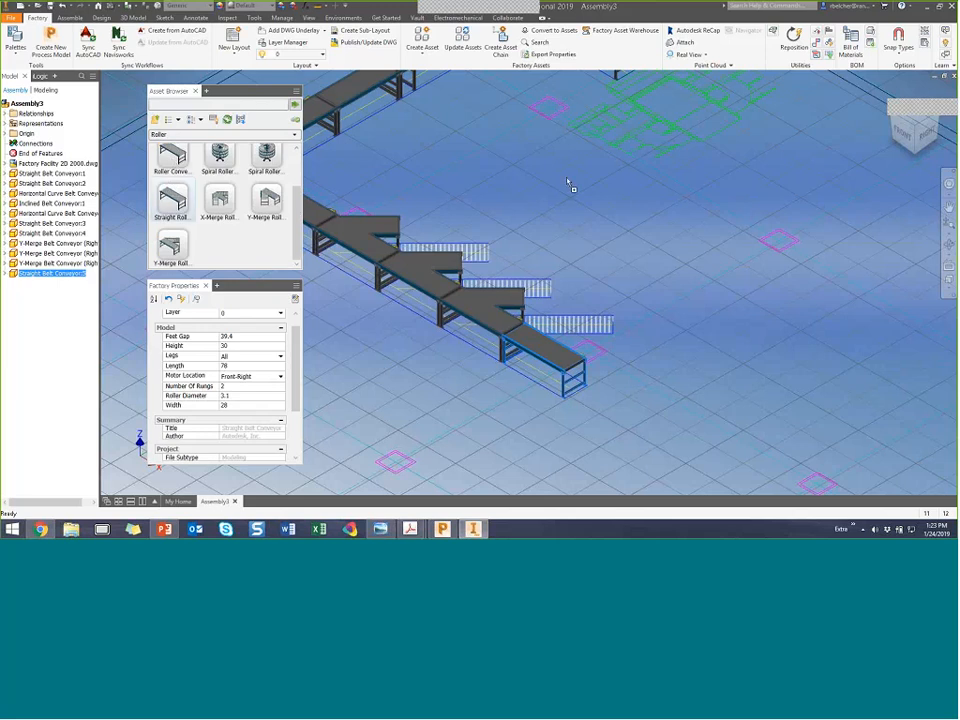
{"action": "left_click_drag", "start_coordinate": [567, 182], "coordinate": [566, 183]}
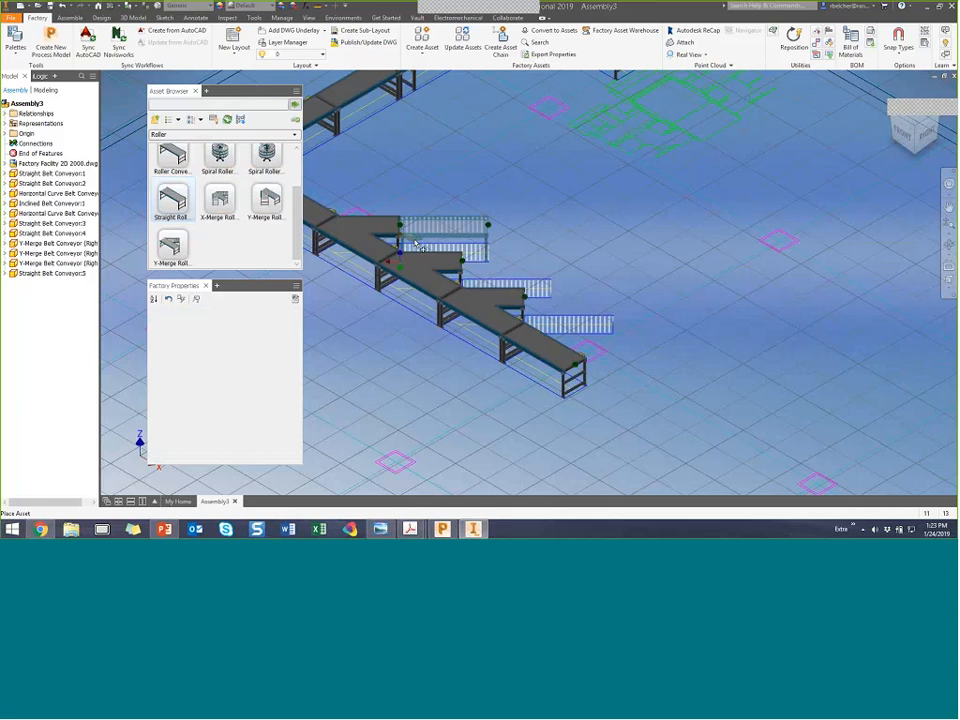
{"action": "left_click", "coordinate": [463, 259]}
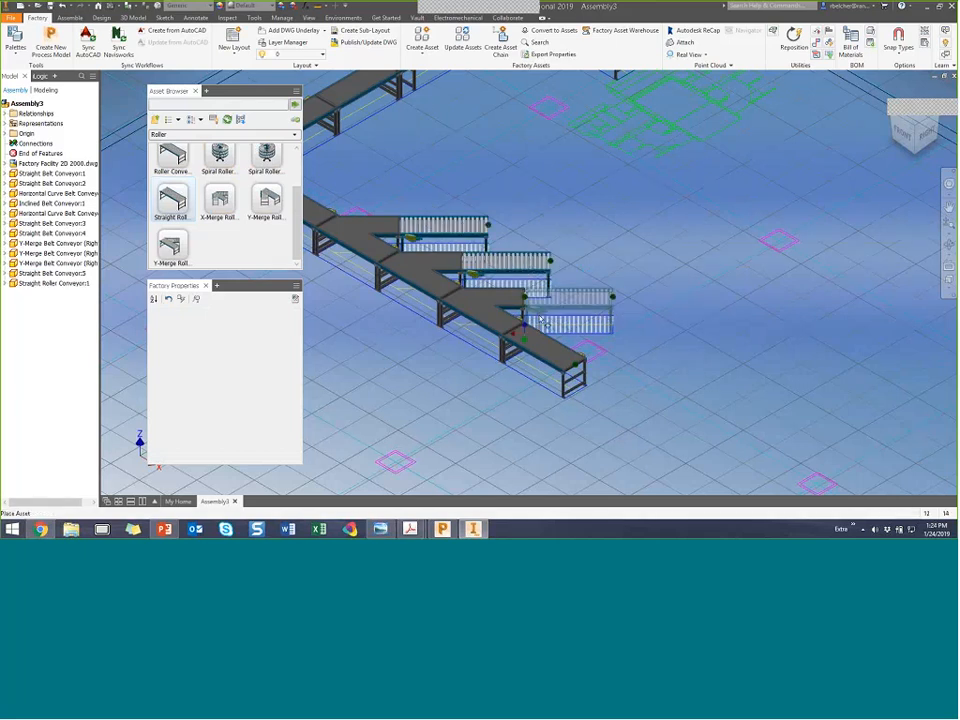
{"action": "right_click", "coordinate": [636, 252]}
{"action": "left_click", "coordinate": [645, 258]}
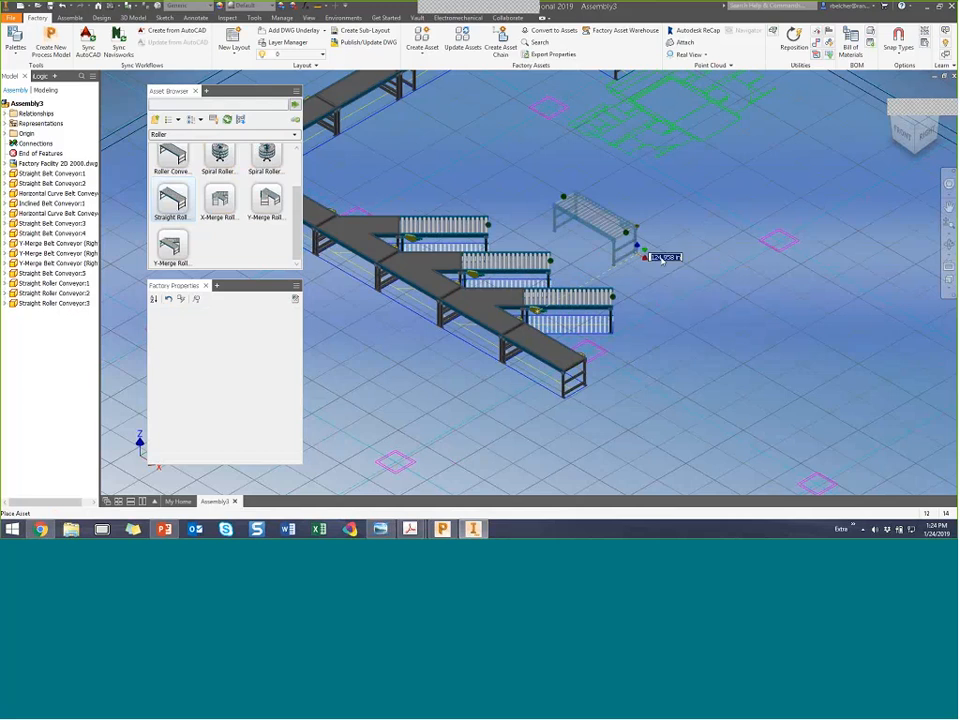
Save the assembly as Sample.iam in the Demo folder, replacing the existing file.
{"action": "middle_click_drag", "start_coordinate": [512, 167], "coordinate": [545, 298]}
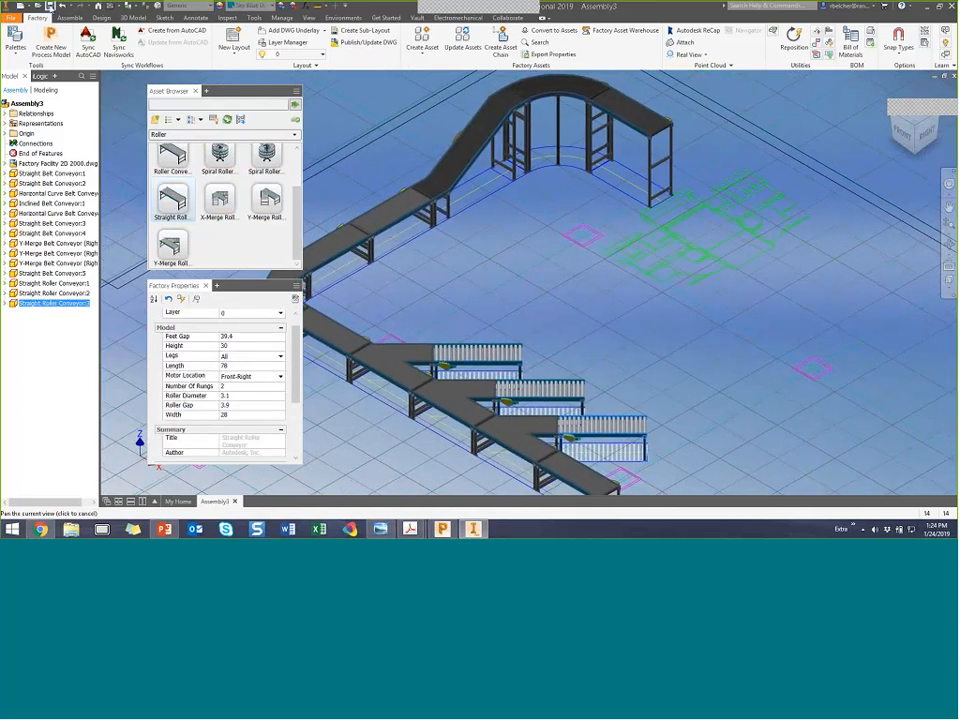
{"action": "left_click", "coordinate": [49, 6]}
{"action": "left_click", "coordinate": [290, 260]}
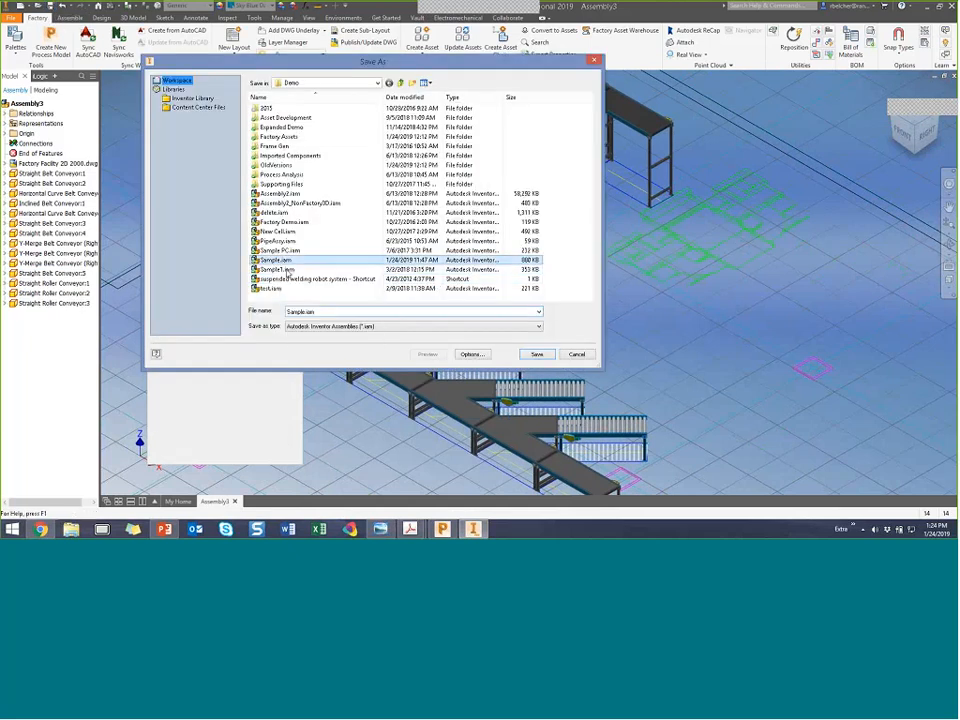
{"action": "left_click", "coordinate": [536, 356]}
{"action": "left_click", "coordinate": [508, 264]}
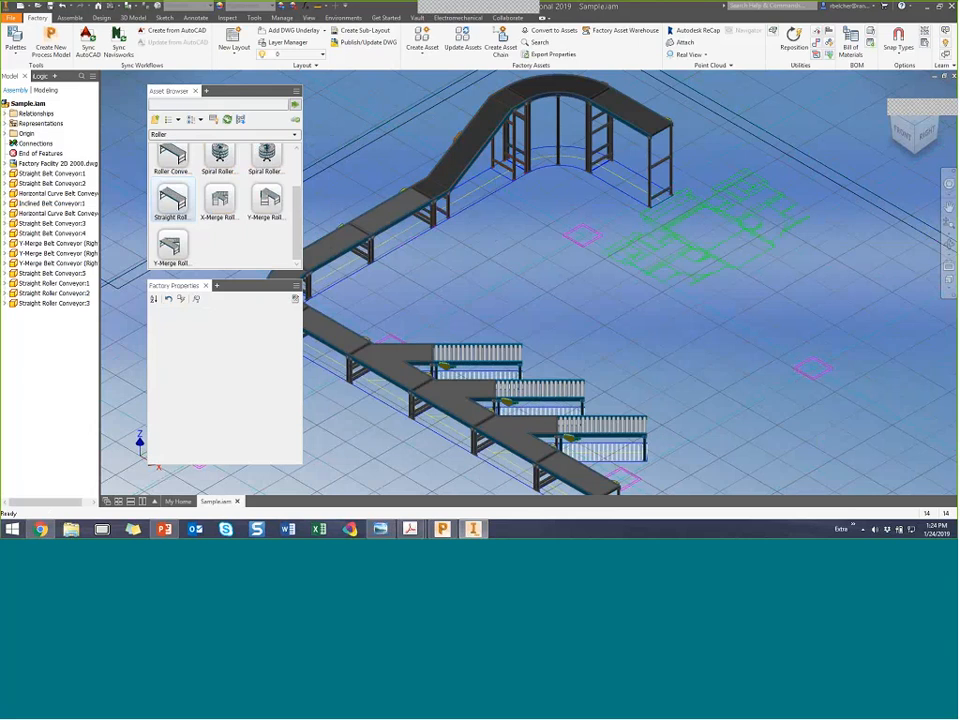
Start Insert Model, review the supported import file types, and load Blower.ipt from the Expanded Demo folder.
{"action": "middle_click_drag", "start_coordinate": [726, 232], "coordinate": [668, 274]}
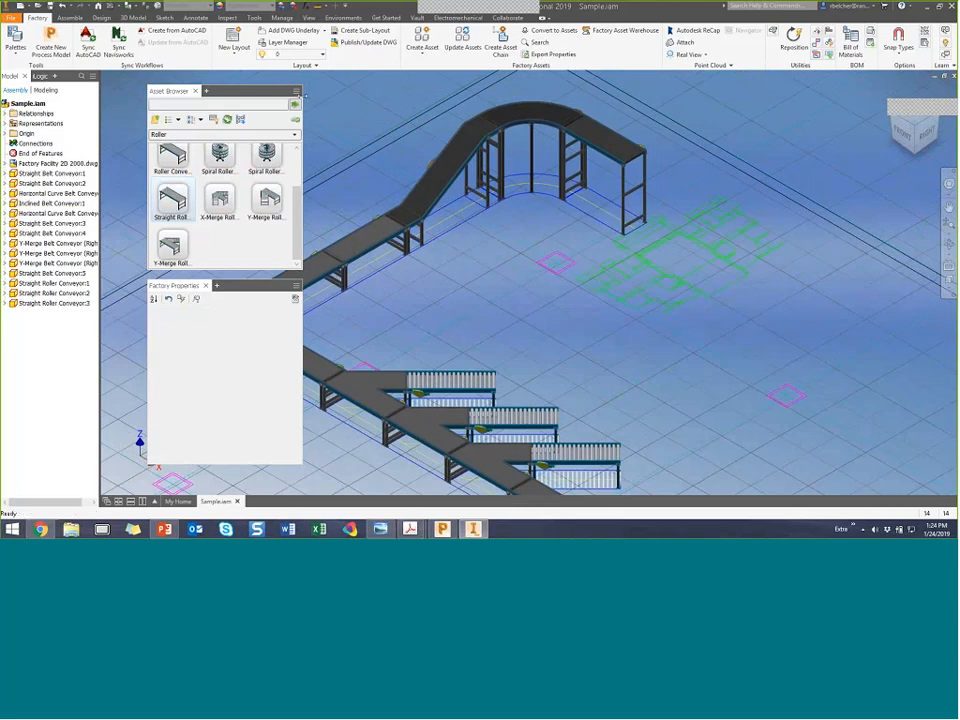
{"action": "left_click", "coordinate": [302, 65]}
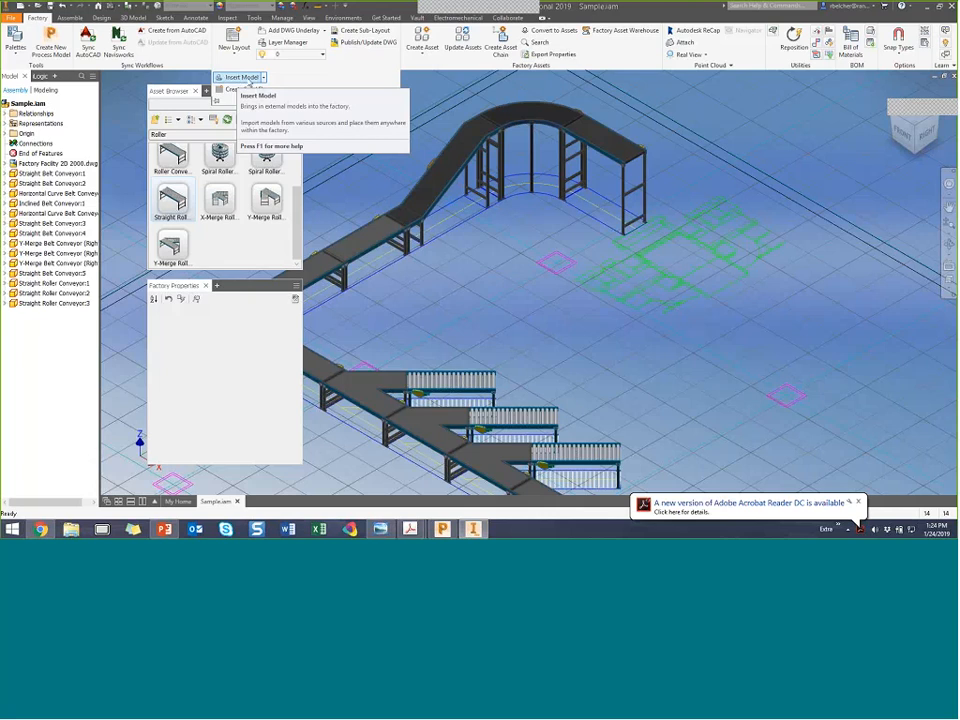
{"action": "left_click", "coordinate": [238, 78]}
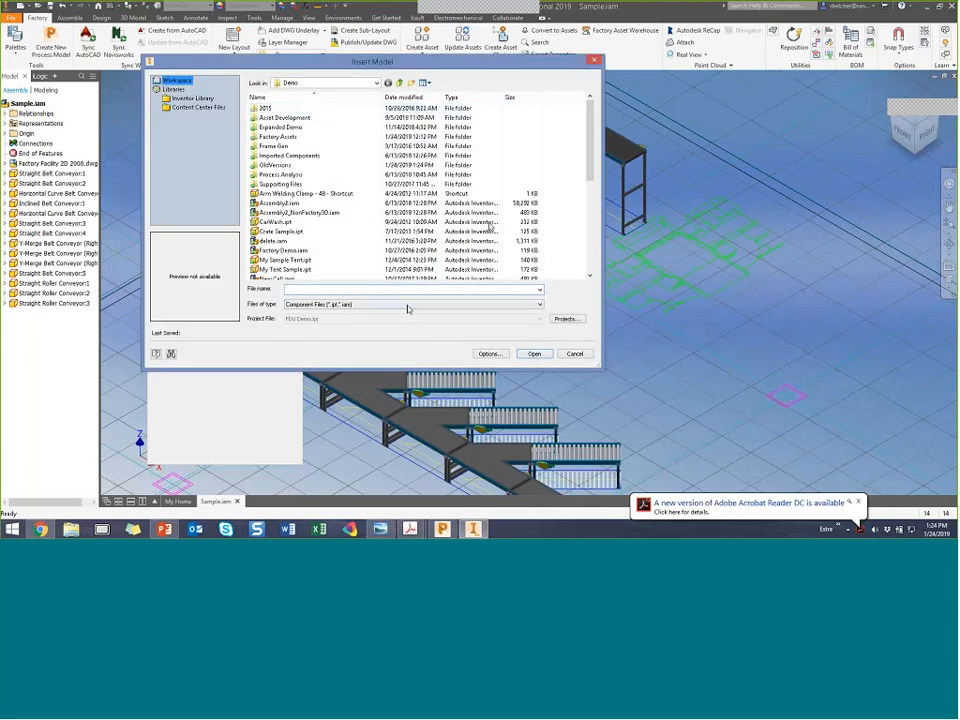
{"action": "left_click", "coordinate": [407, 304]}
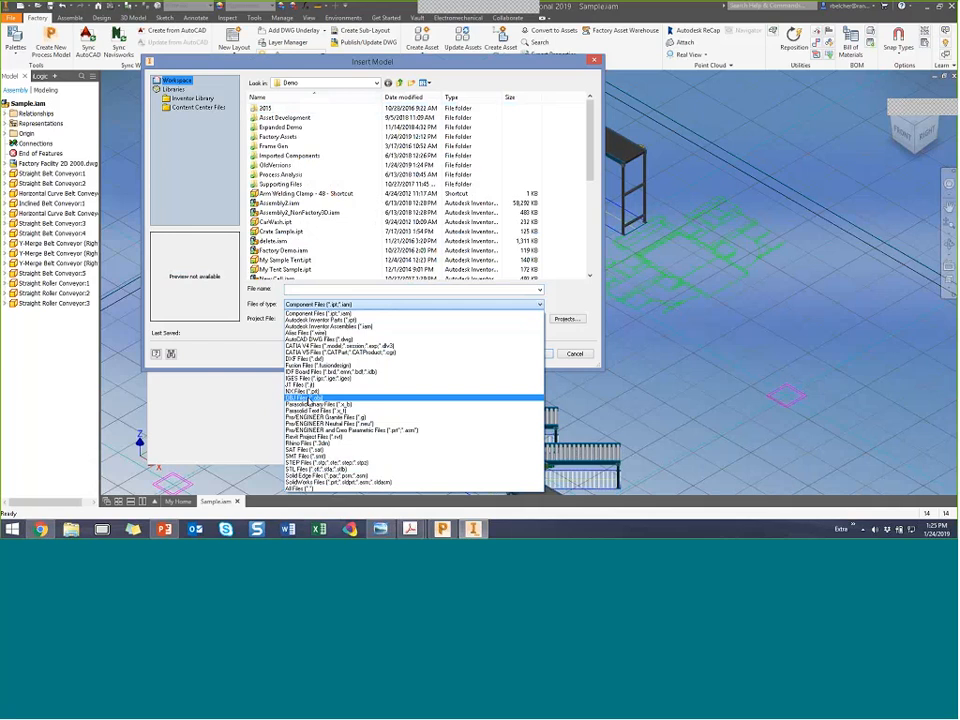
{"action": "left_click", "coordinate": [267, 340]}
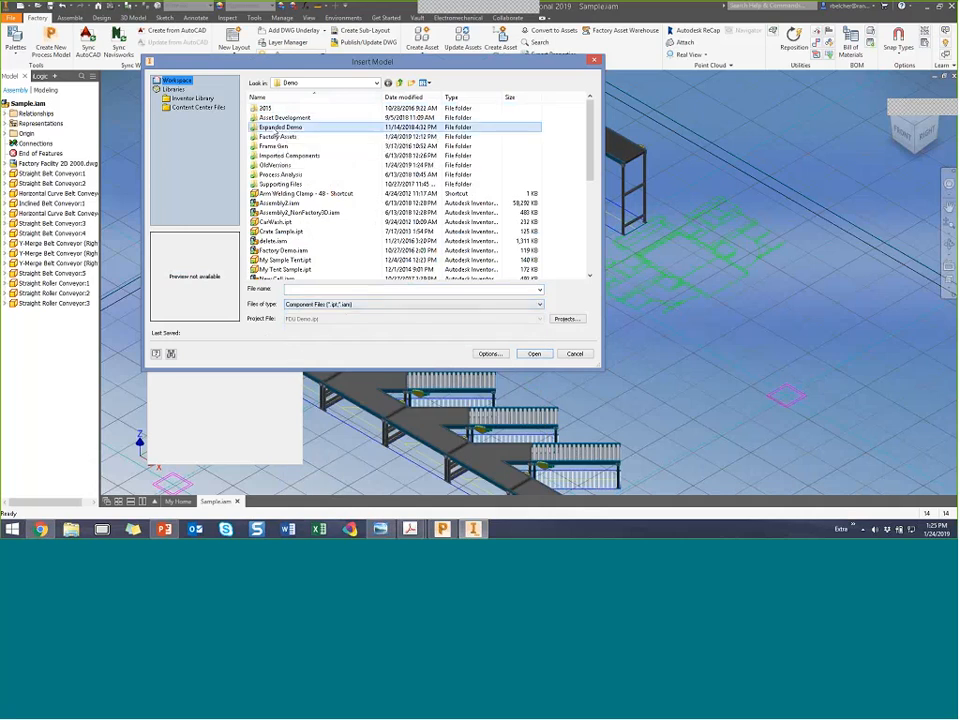
{"action": "double_click", "coordinate": [268, 128]}
{"action": "left_click", "coordinate": [271, 270]}
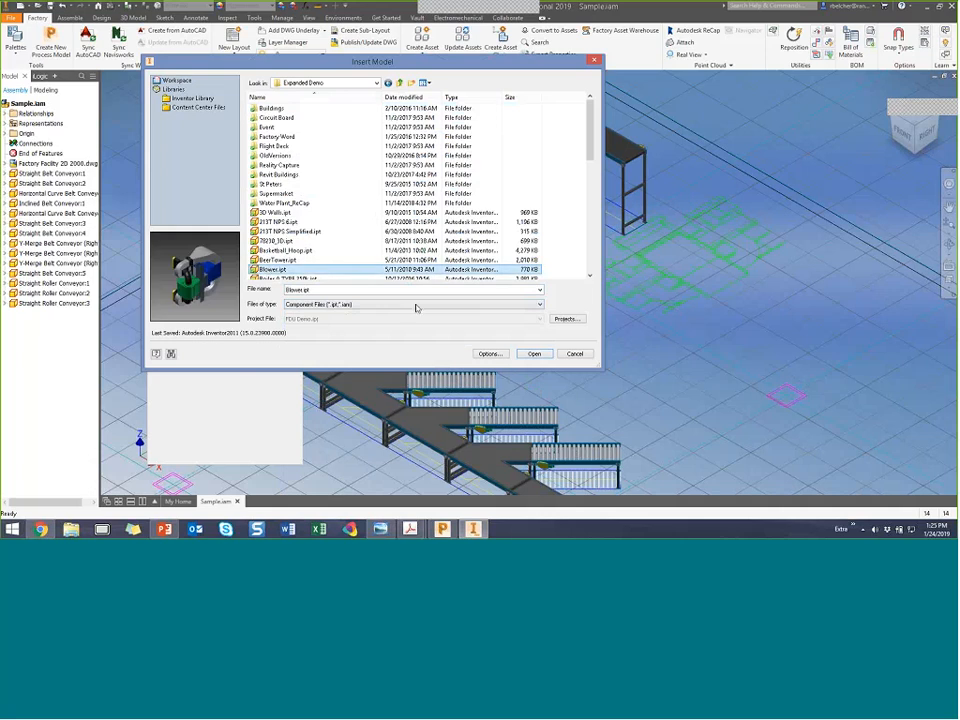
{"action": "left_click", "coordinate": [538, 355]}
Place the blower beside the conveyor line, comparing the XZ and YZ landing surfaces before accepting XY.
{"action": "scroll", "coordinate": [594, 372], "scroll_direction": "down", "scroll_amount": 3}
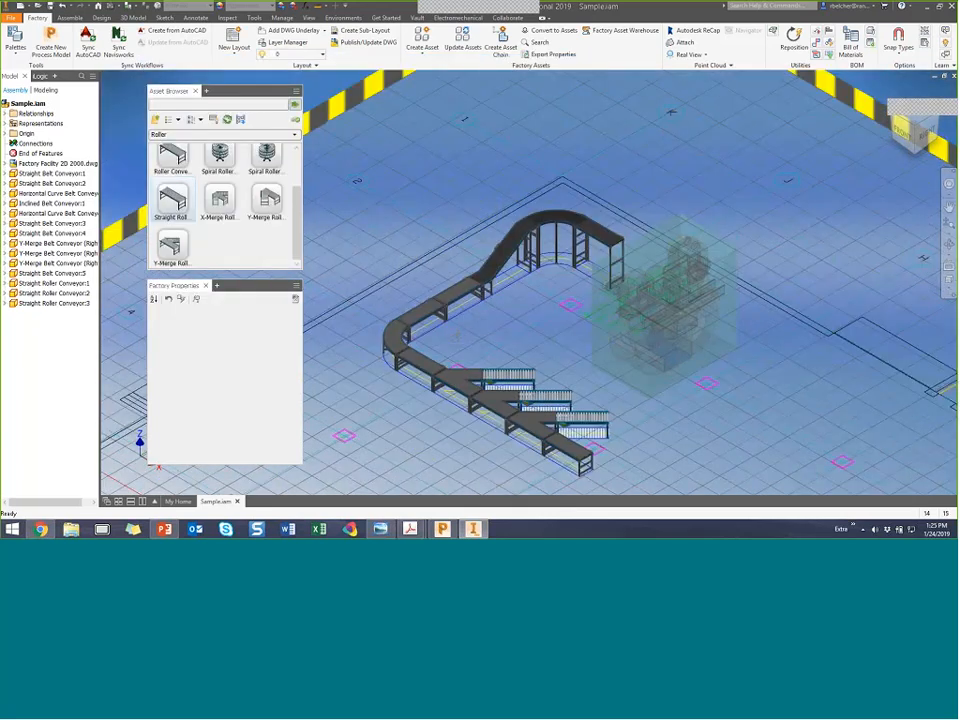
{"action": "scroll", "coordinate": [329, 245], "scroll_direction": "up", "scroll_amount": 8}
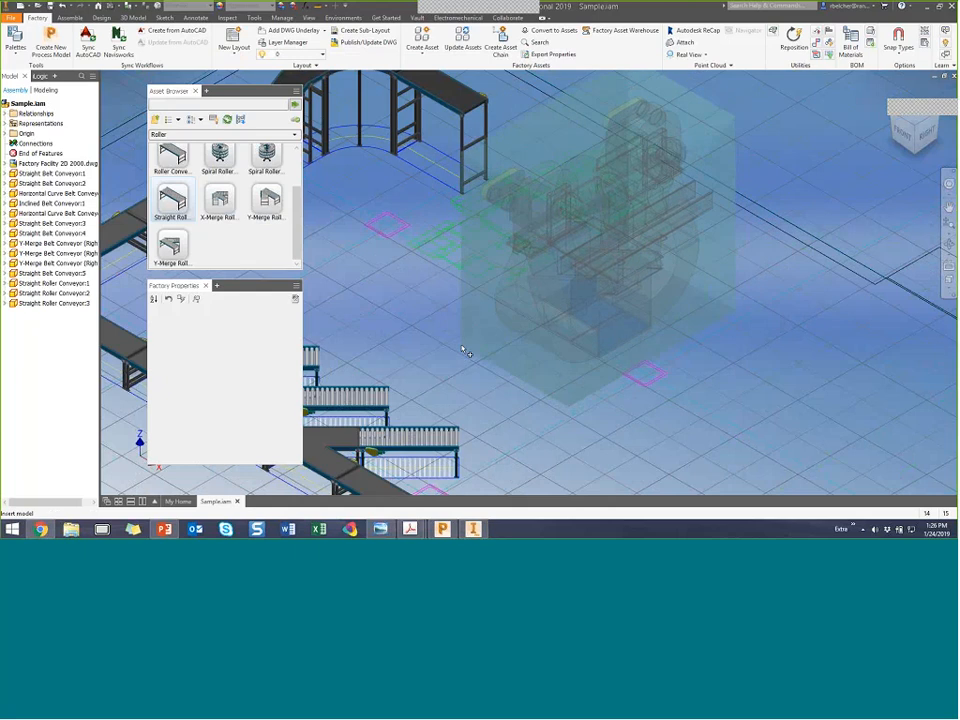
{"action": "left_click", "coordinate": [463, 350]}
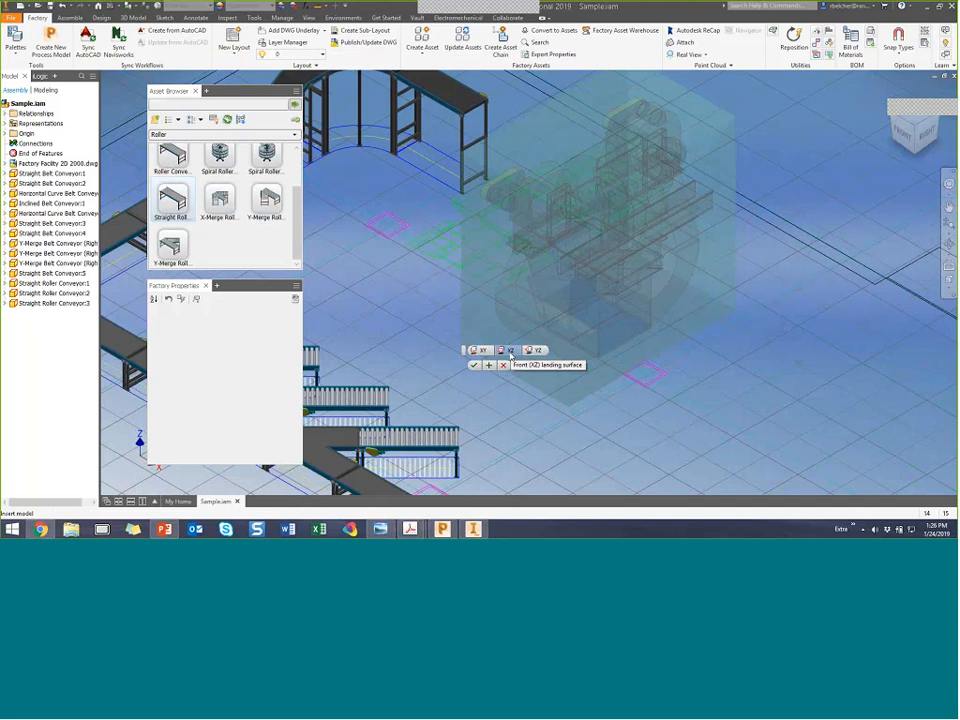
{"action": "left_click", "coordinate": [509, 351]}
{"action": "left_click", "coordinate": [543, 352]}
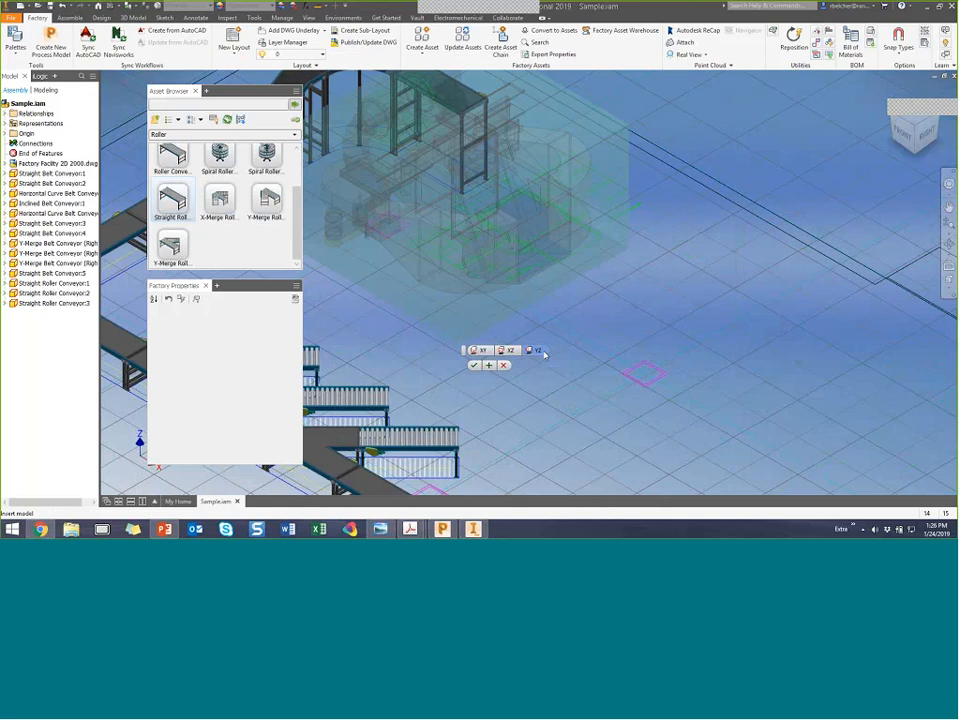
{"action": "left_click", "coordinate": [480, 350]}
{"action": "left_click", "coordinate": [484, 352]}
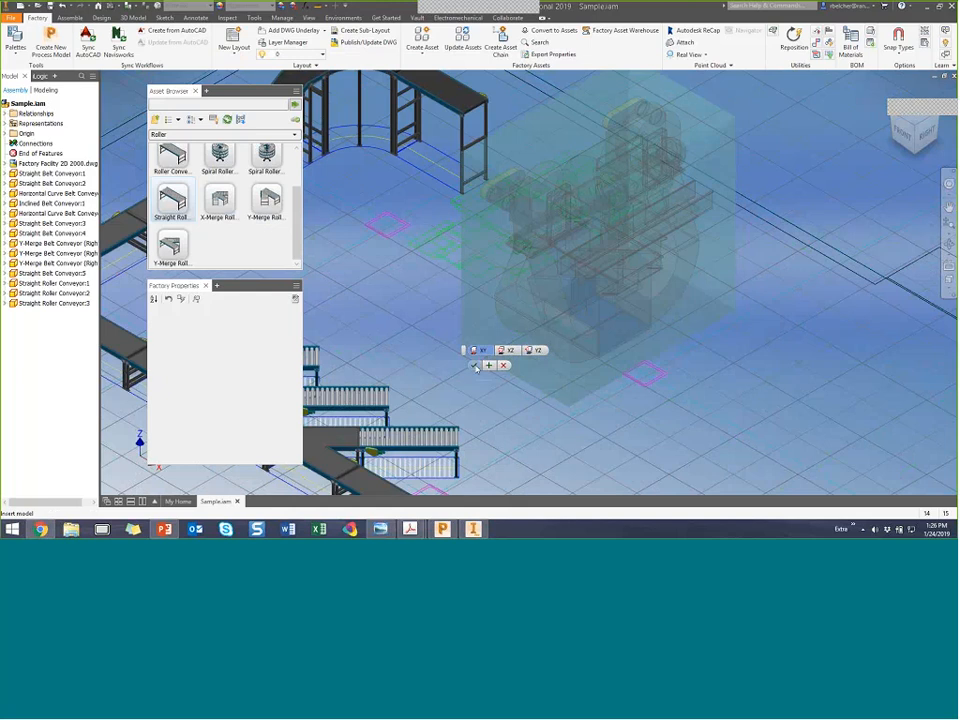
{"action": "key", "text": "Return"}
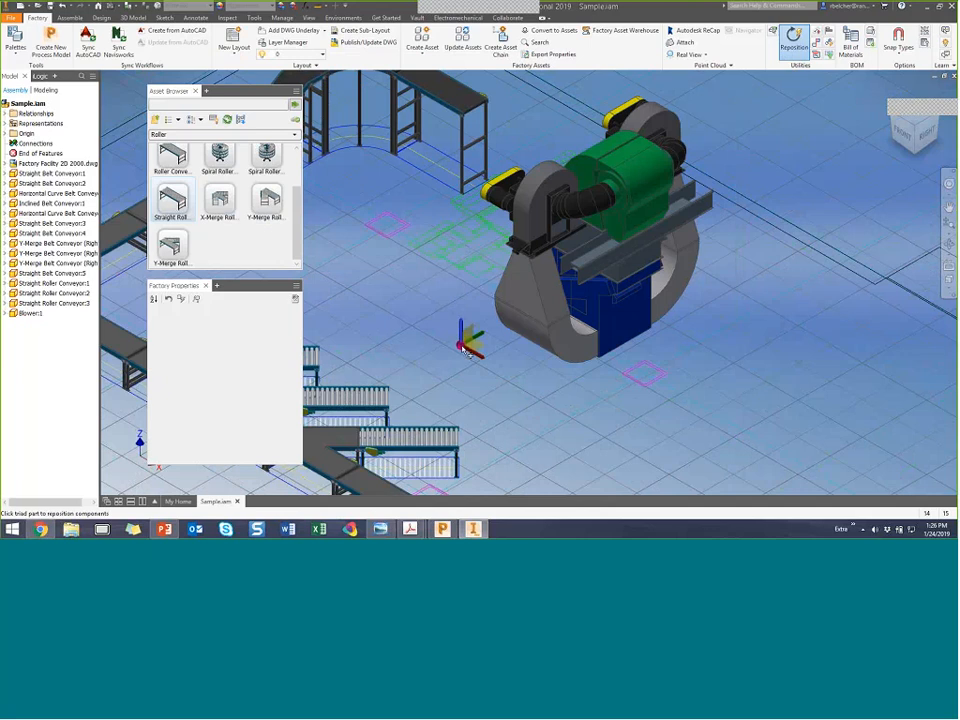
Relocate the blower's reposition triad to a point beneath its base and move the blower onto the green underlay outline's near corner.
{"action": "right_click", "coordinate": [464, 348]}
{"action": "left_click", "coordinate": [505, 383]}
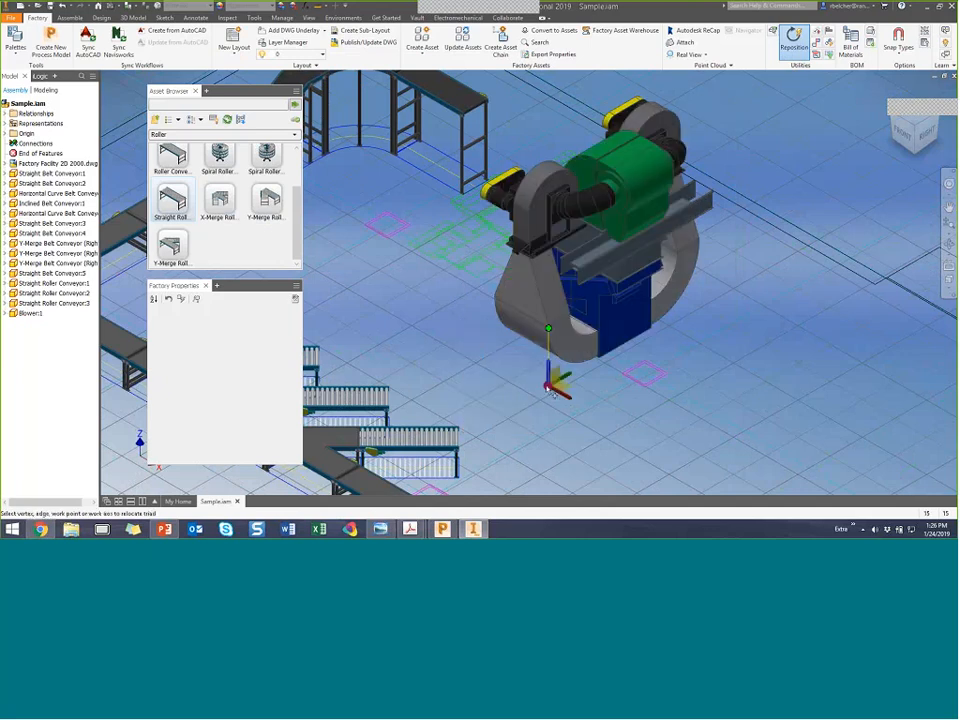
{"action": "left_click_drag", "start_coordinate": [547, 388], "coordinate": [470, 290]}
{"action": "scroll", "coordinate": [486, 266], "scroll_direction": "down", "scroll_amount": 2}
{"action": "scroll", "coordinate": [490, 268], "scroll_direction": "up", "scroll_amount": 5}
{"action": "scroll", "coordinate": [470, 290], "scroll_direction": "down", "scroll_amount": 2}
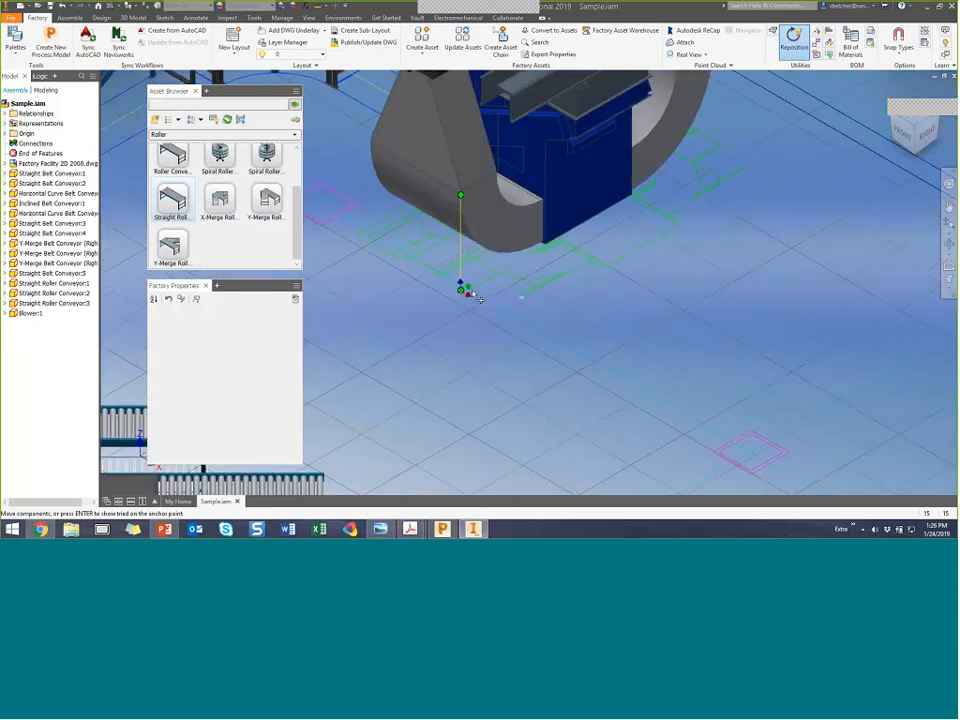
{"action": "scroll", "coordinate": [476, 295], "scroll_direction": "down", "scroll_amount": 2}
{"action": "scroll", "coordinate": [472, 282], "scroll_direction": "up", "scroll_amount": 5}
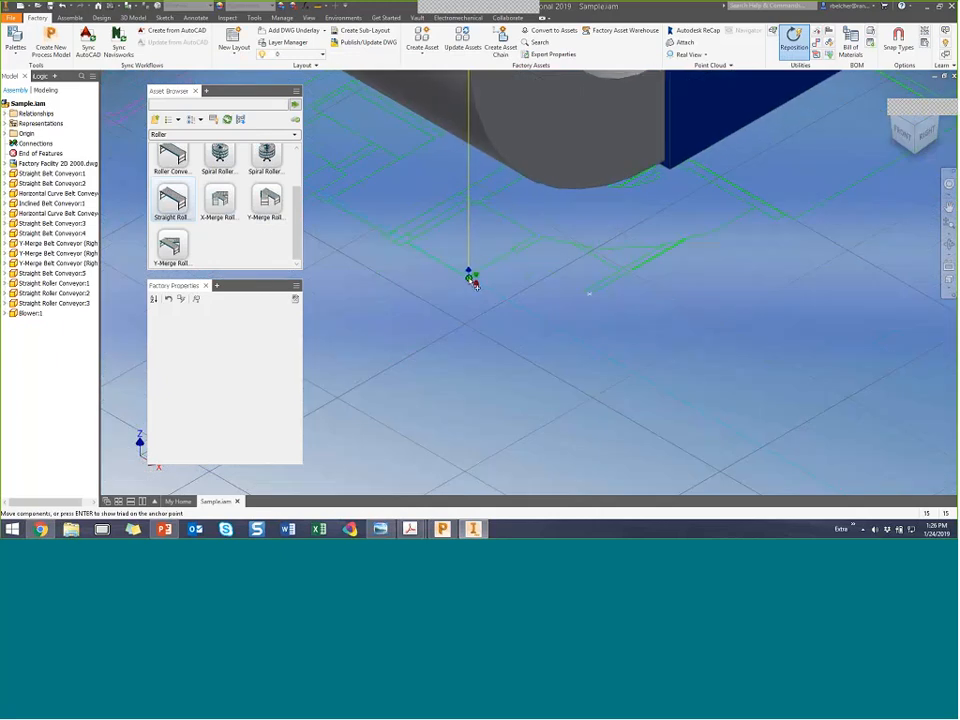
{"action": "right_click", "coordinate": [480, 314]}
{"action": "left_click", "coordinate": [492, 325]}
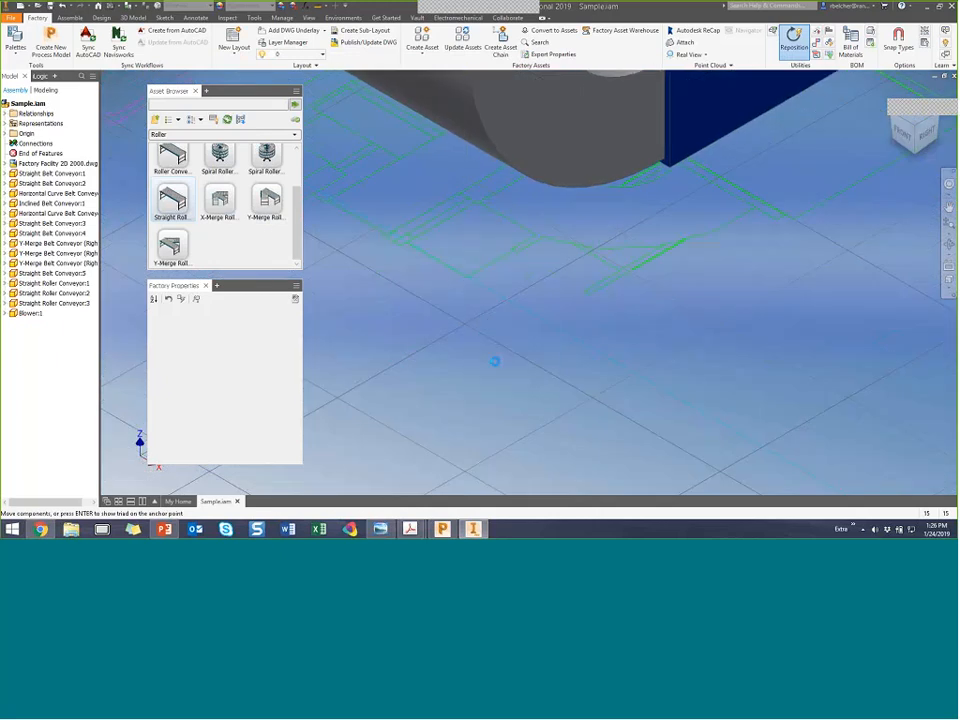
{"action": "scroll", "coordinate": [497, 374], "scroll_direction": "down", "scroll_amount": 5}
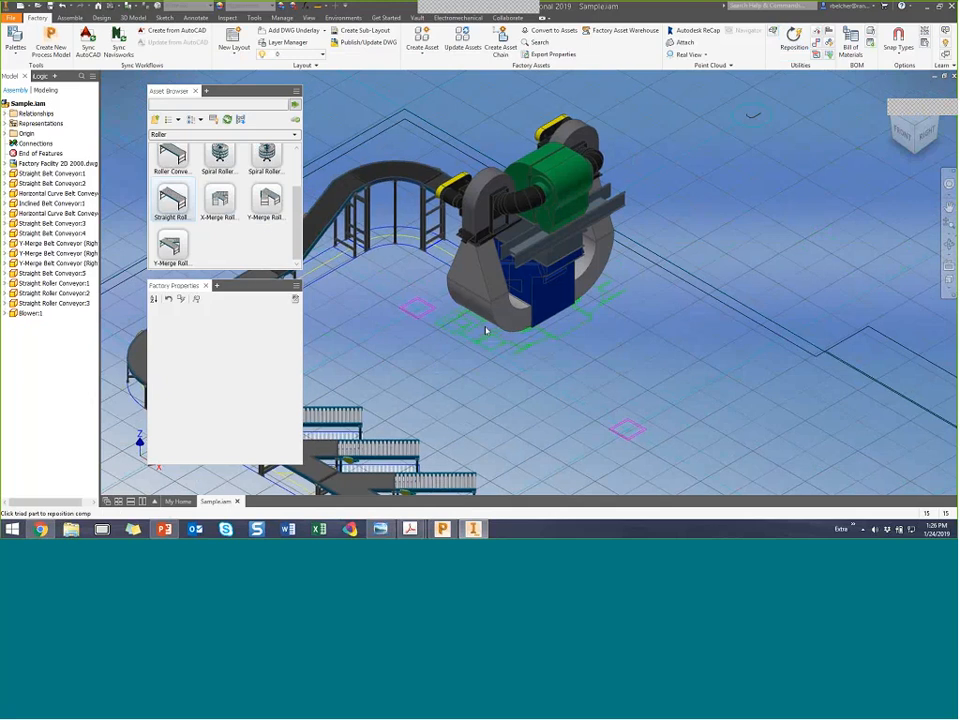
Create a new drawing from the Standard.idw template.
{"action": "middle_click_drag", "start_coordinate": [431, 364], "coordinate": [535, 328]}
{"action": "scroll", "coordinate": [488, 344], "scroll_direction": "down", "scroll_amount": 3}
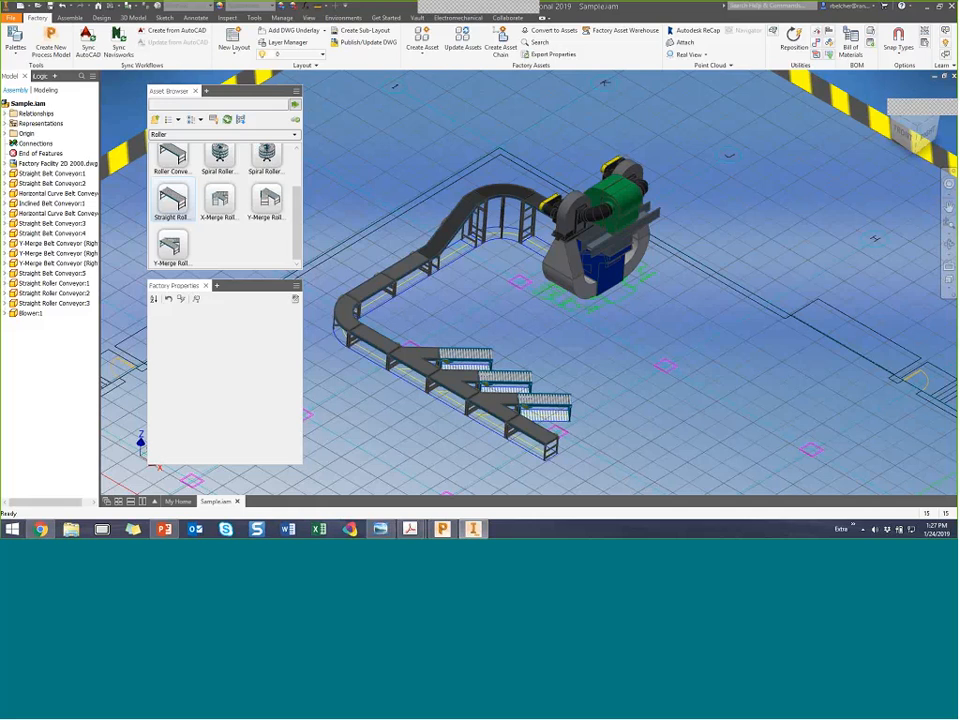
{"action": "middle_click_drag", "start_coordinate": [398, 209], "coordinate": [419, 196]}
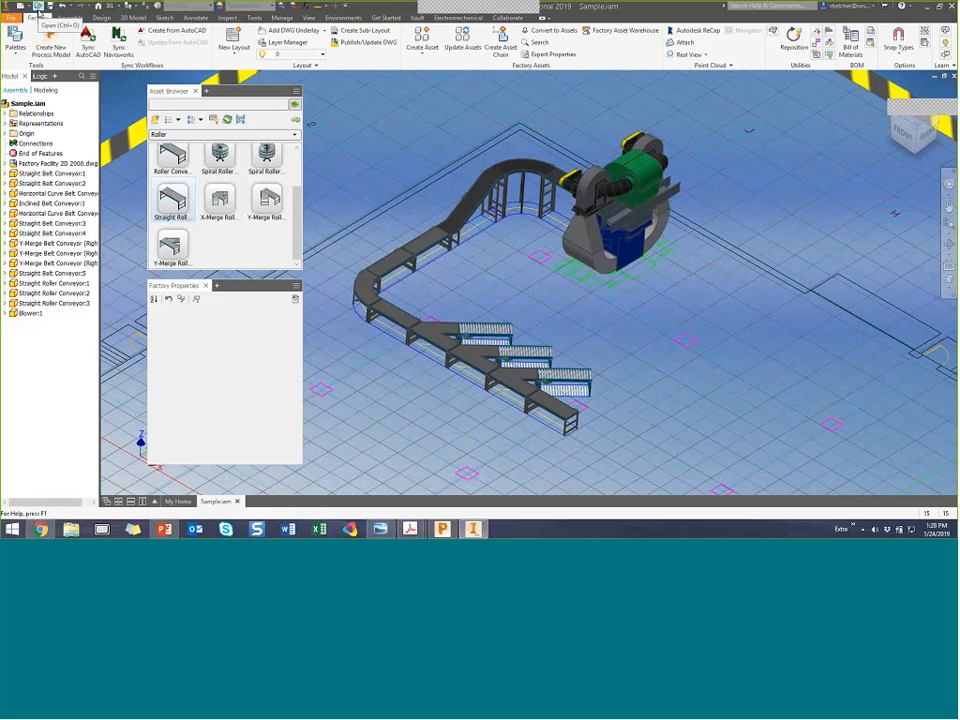
{"action": "left_click", "coordinate": [20, 8]}
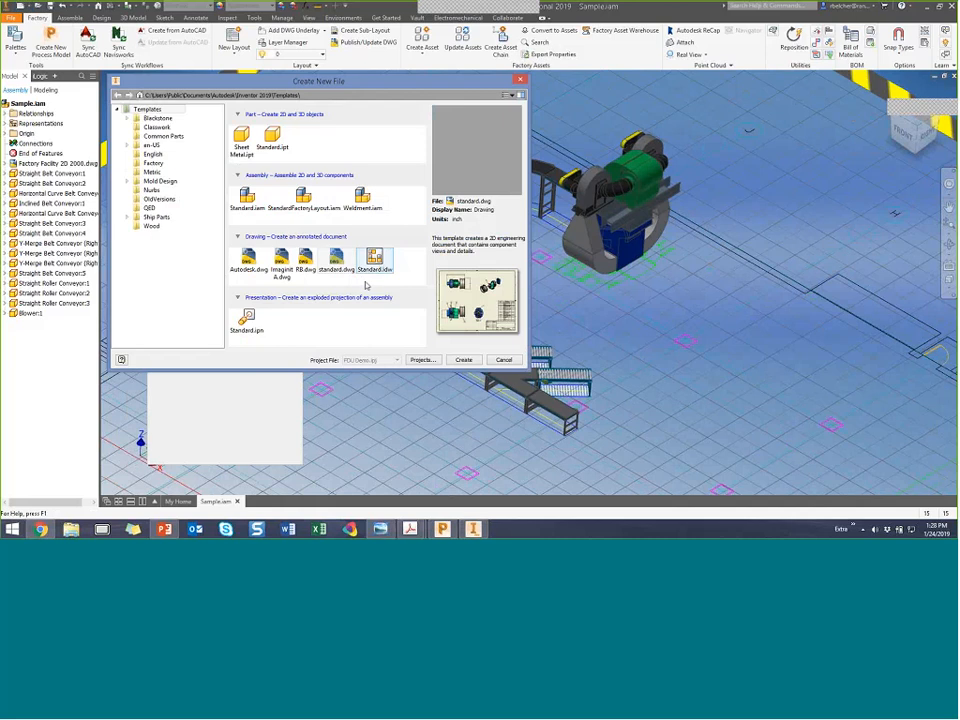
{"action": "double_click", "coordinate": [370, 270]}
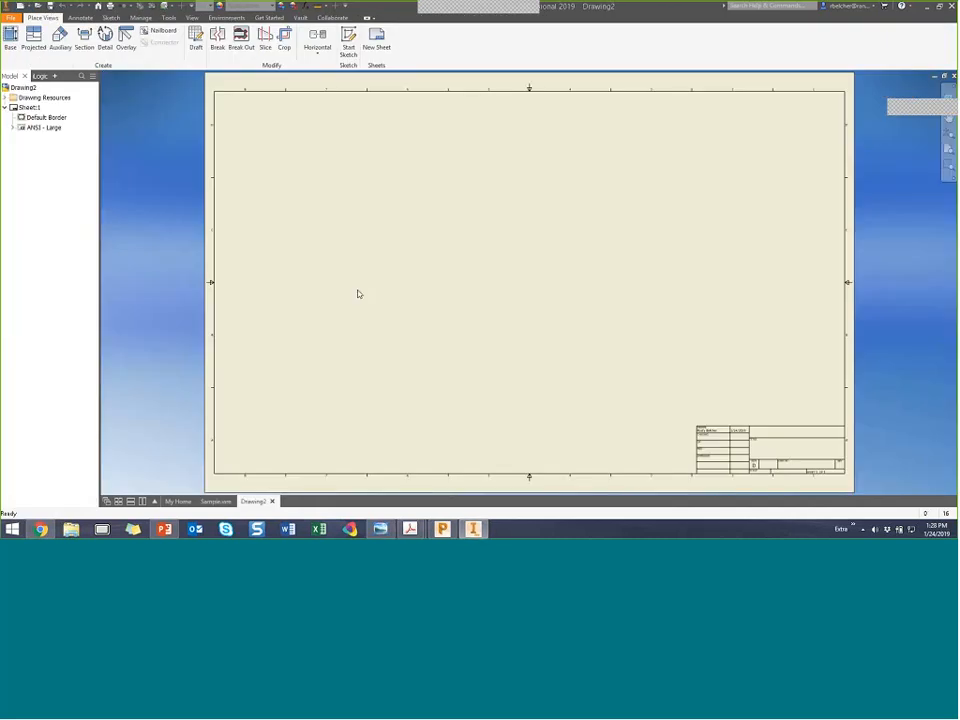
Place a front base view of Sample.iam at 1/50 scale, with a projected top view above and an isometric view at the sheet's upper right.
{"action": "left_click", "coordinate": [10, 38]}
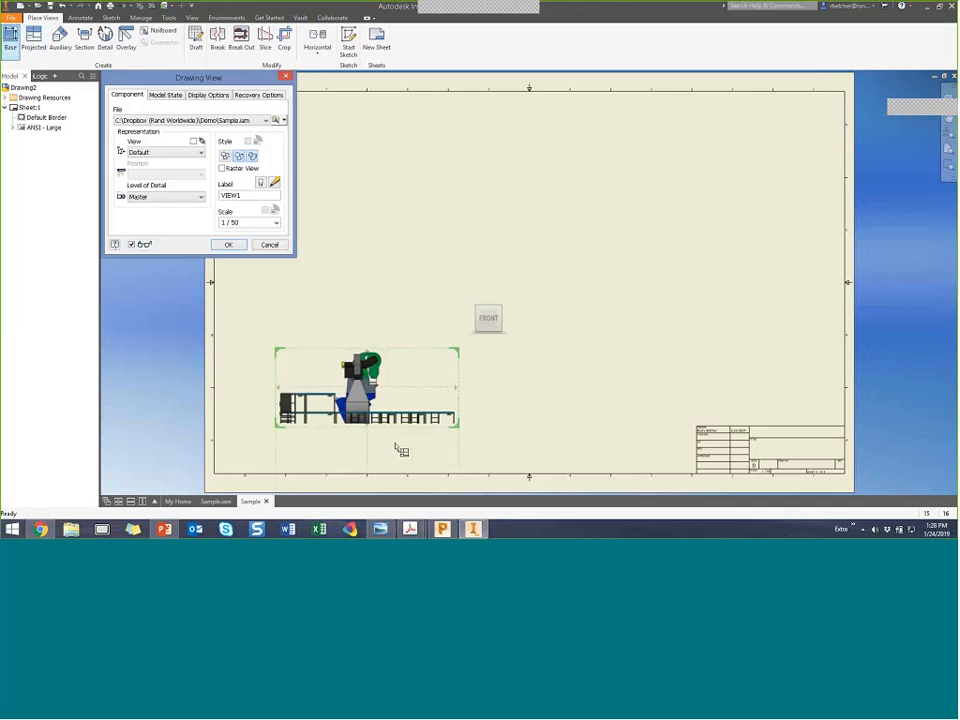
{"action": "left_click", "coordinate": [409, 412]}
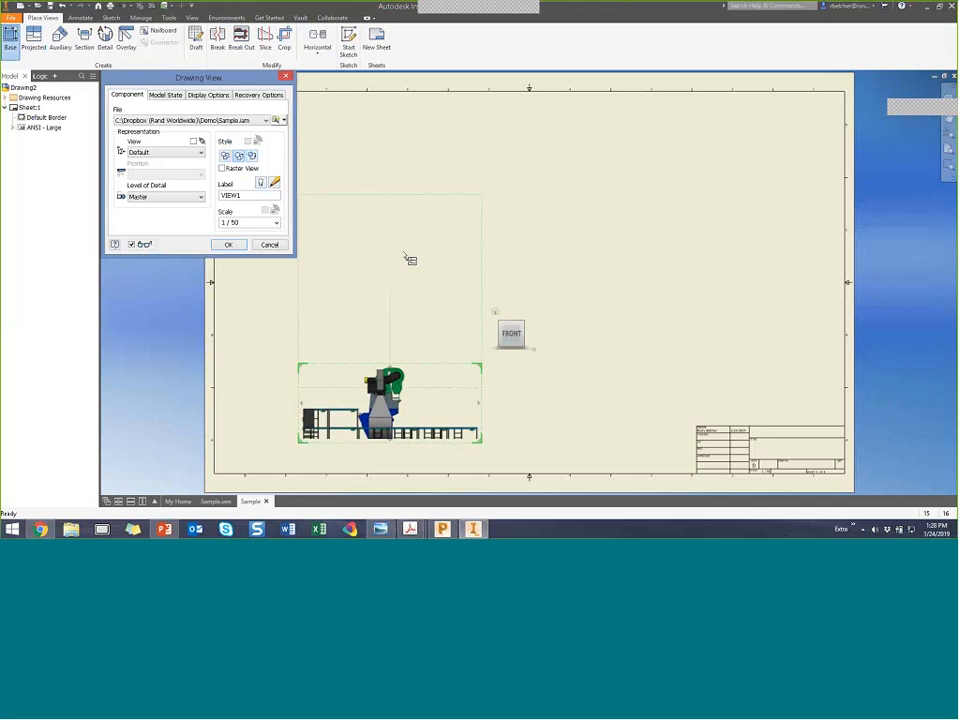
{"action": "left_click", "coordinate": [400, 228]}
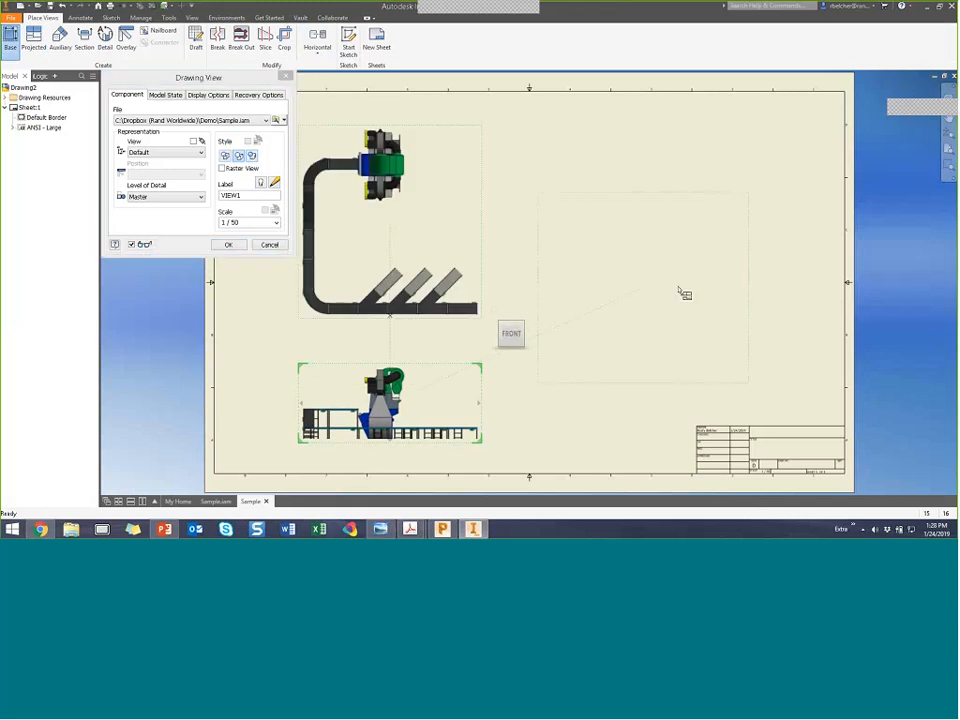
{"action": "left_click", "coordinate": [727, 210]}
{"action": "right_click", "coordinate": [593, 245]}
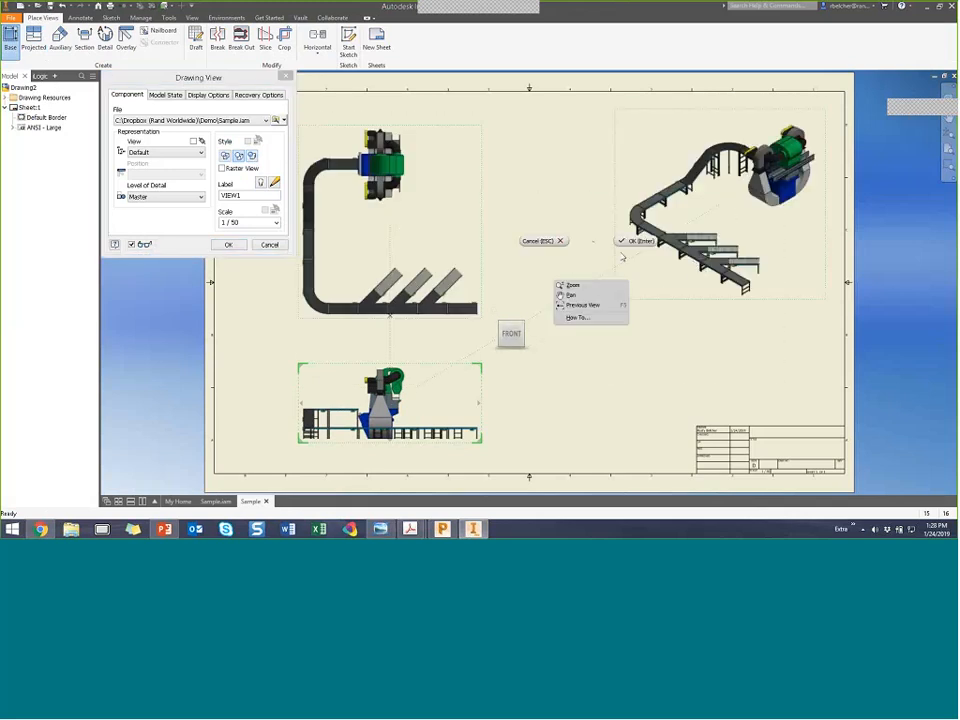
{"action": "left_click", "coordinate": [632, 248]}
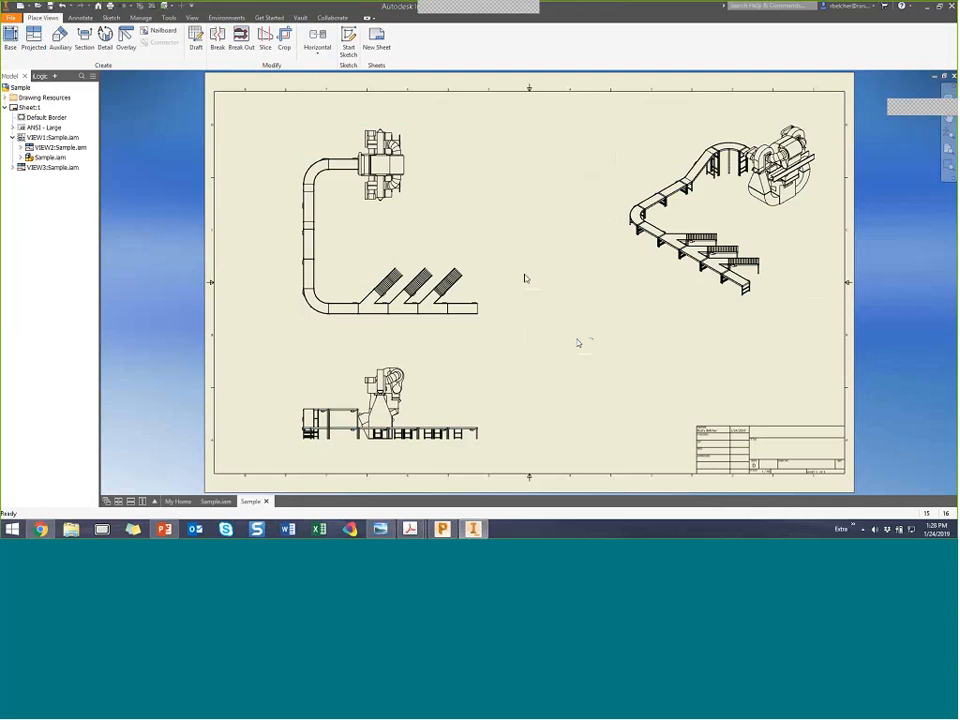
Insert a structured, first-level parts list from the isometric view, enabling the assembly's BOM view, and place it below that view.
{"action": "middle_click_drag", "start_coordinate": [529, 291], "coordinate": [457, 296]}
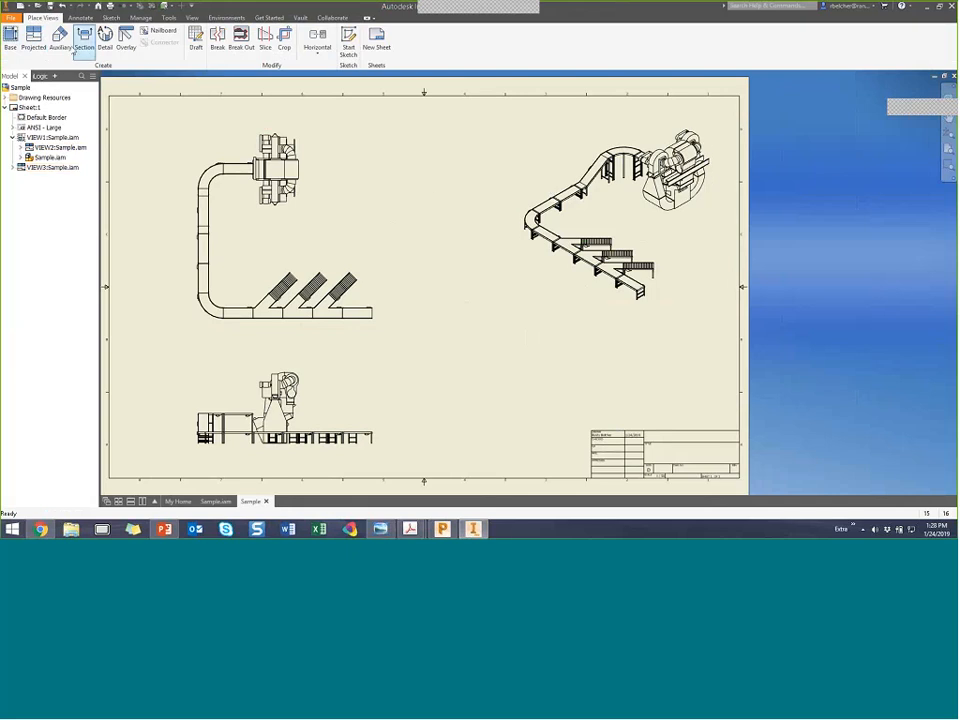
{"action": "left_click", "coordinate": [82, 18]}
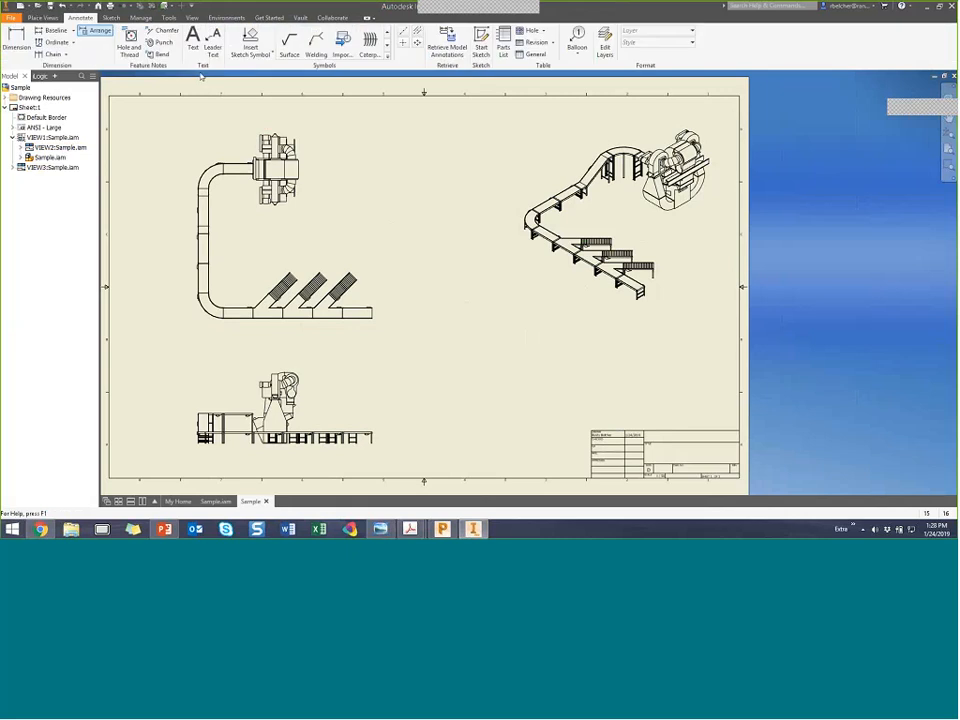
{"action": "left_click", "coordinate": [511, 46]}
{"action": "left_click", "coordinate": [591, 238]}
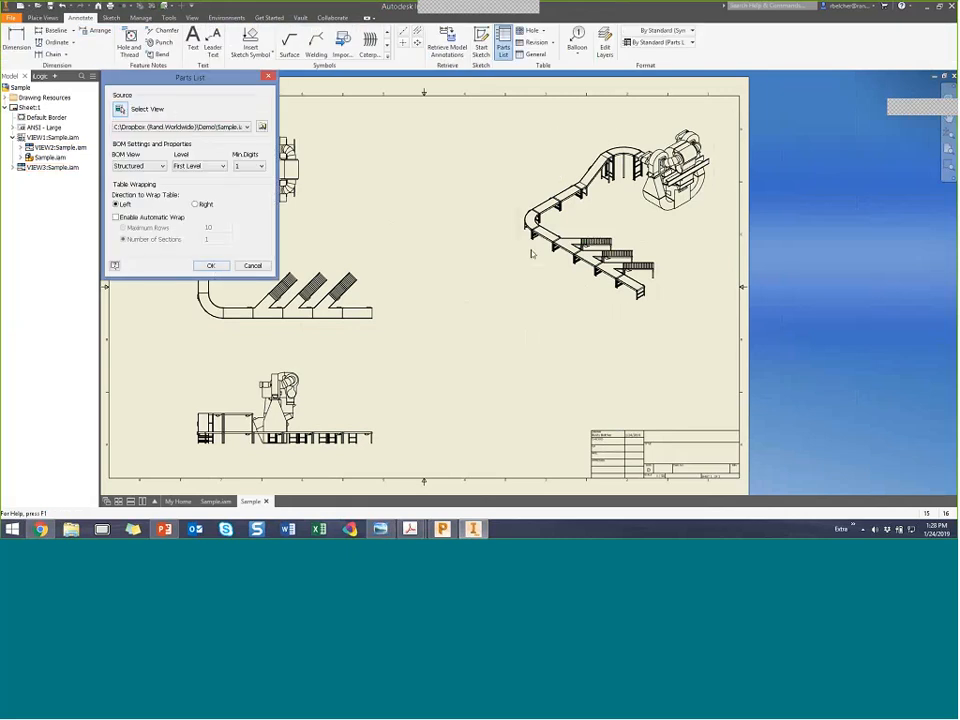
{"action": "left_click", "coordinate": [210, 266]}
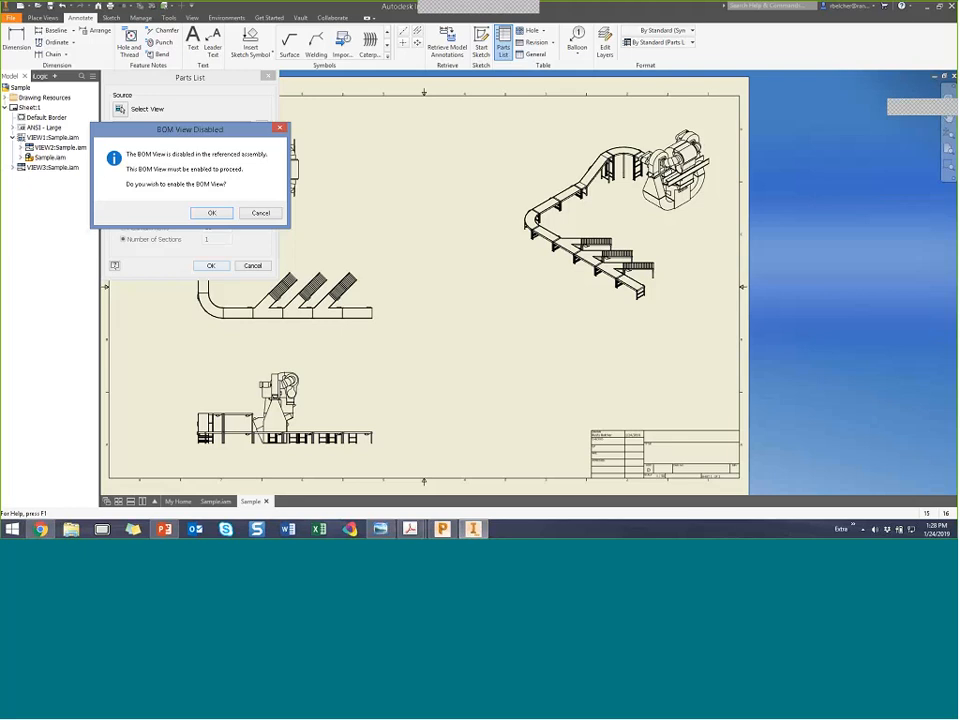
{"action": "left_click", "coordinate": [211, 213]}
{"action": "left_click", "coordinate": [685, 321]}
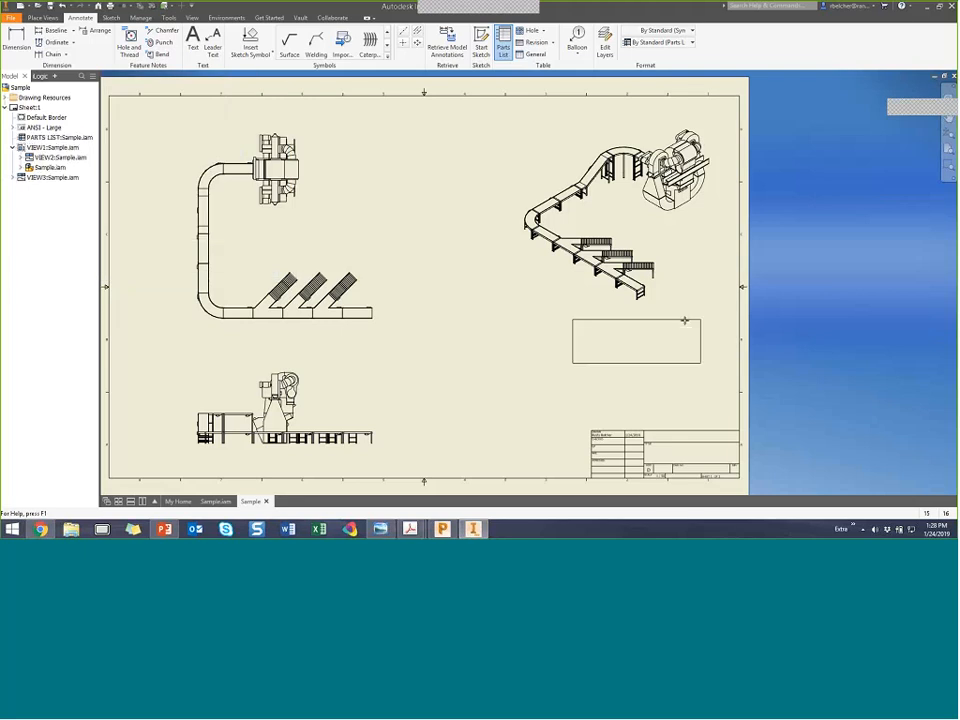
{"action": "scroll", "coordinate": [638, 334], "scroll_direction": "up", "scroll_amount": 2}
{"action": "scroll", "coordinate": [638, 334], "scroll_direction": "down", "scroll_amount": 5}
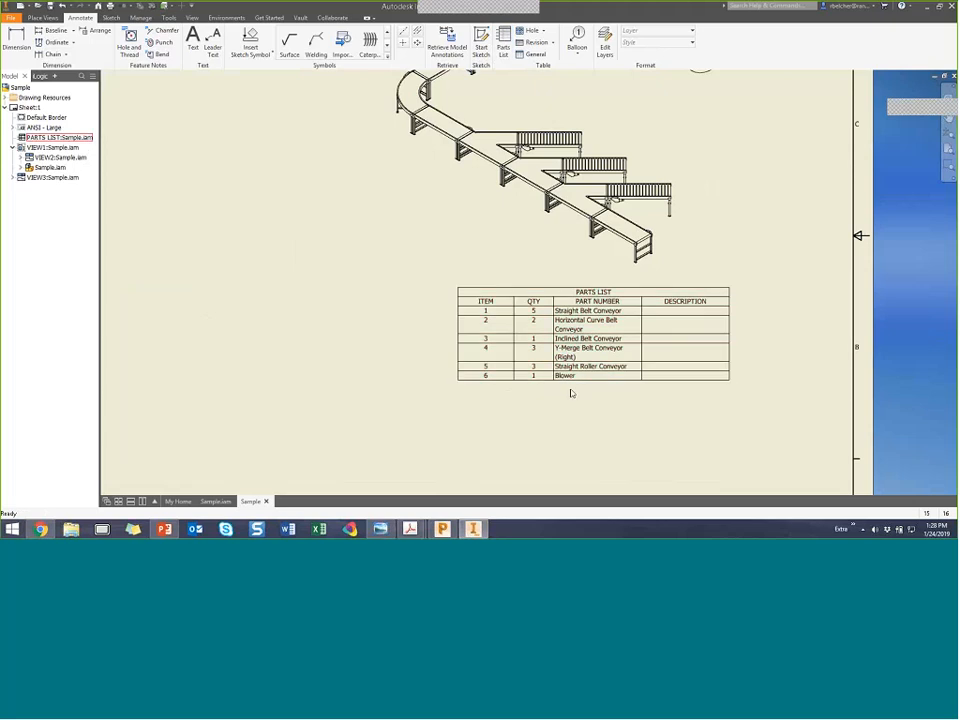
Balloon the straight belt conveyor beside the blower, the adjoining upper curve conveyor and the inclined conveyor in the isometric view.
{"action": "scroll", "coordinate": [571, 393], "scroll_direction": "down", "scroll_amount": 5}
{"action": "scroll", "coordinate": [573, 292], "scroll_direction": "up", "scroll_amount": 3}
{"action": "middle_click_drag", "start_coordinate": [574, 292], "coordinate": [487, 294]}
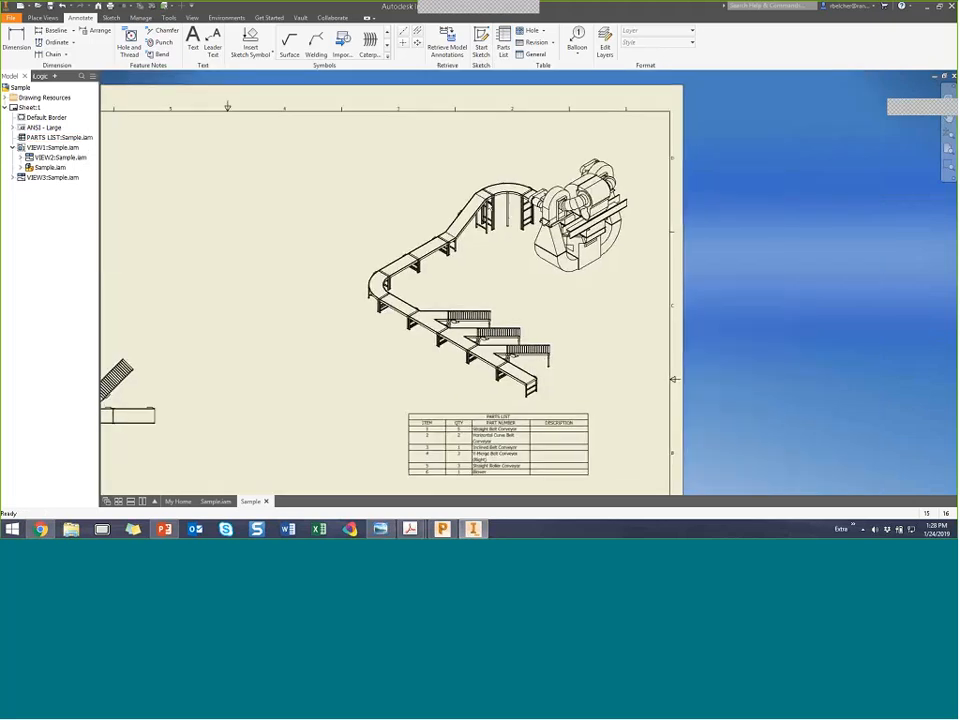
{"action": "left_click", "coordinate": [577, 45]}
{"action": "scroll", "coordinate": [545, 225], "scroll_direction": "up", "scroll_amount": 3}
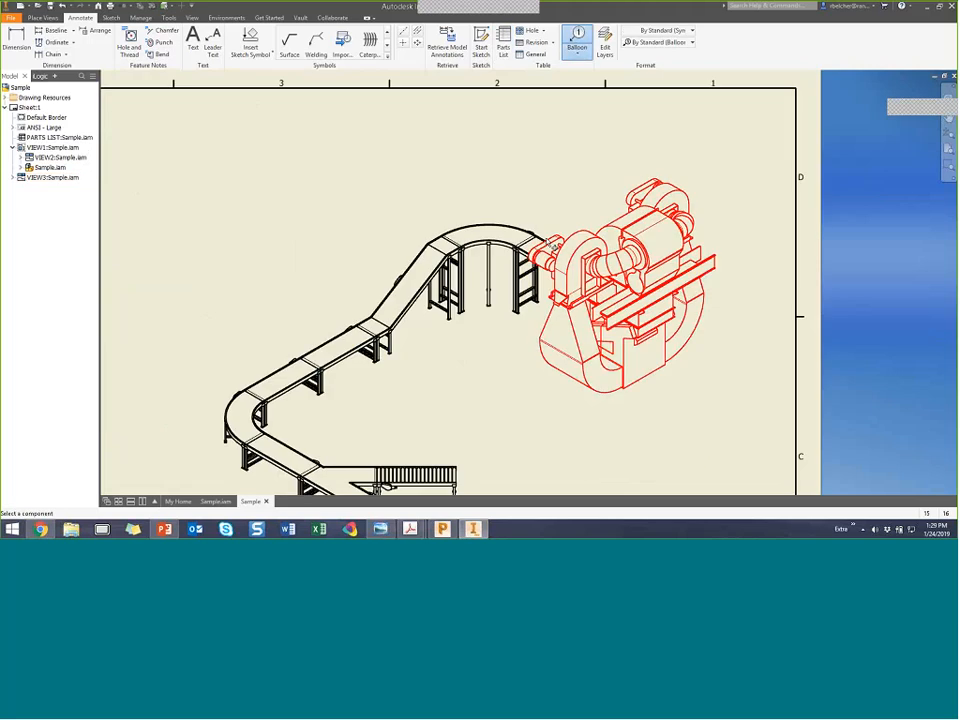
{"action": "left_click", "coordinate": [540, 238]}
{"action": "left_click", "coordinate": [574, 186]}
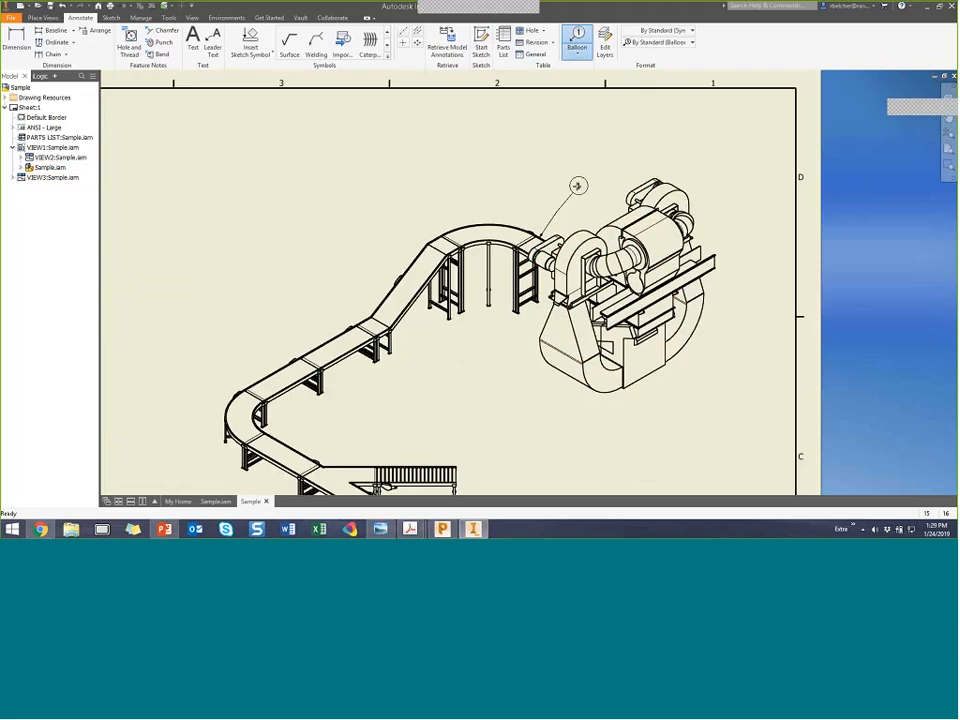
{"action": "left_click", "coordinate": [556, 212]}
{"action": "left_click", "coordinate": [492, 223]}
{"action": "left_click", "coordinate": [492, 193]}
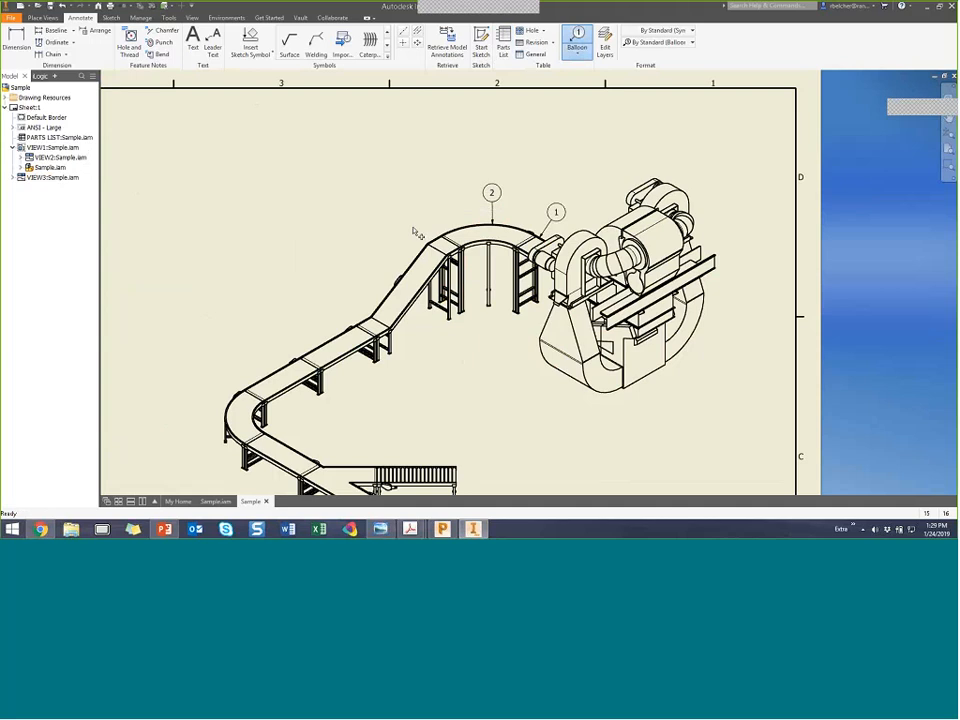
{"action": "left_click", "coordinate": [424, 263]}
{"action": "left_click", "coordinate": [390, 236]}
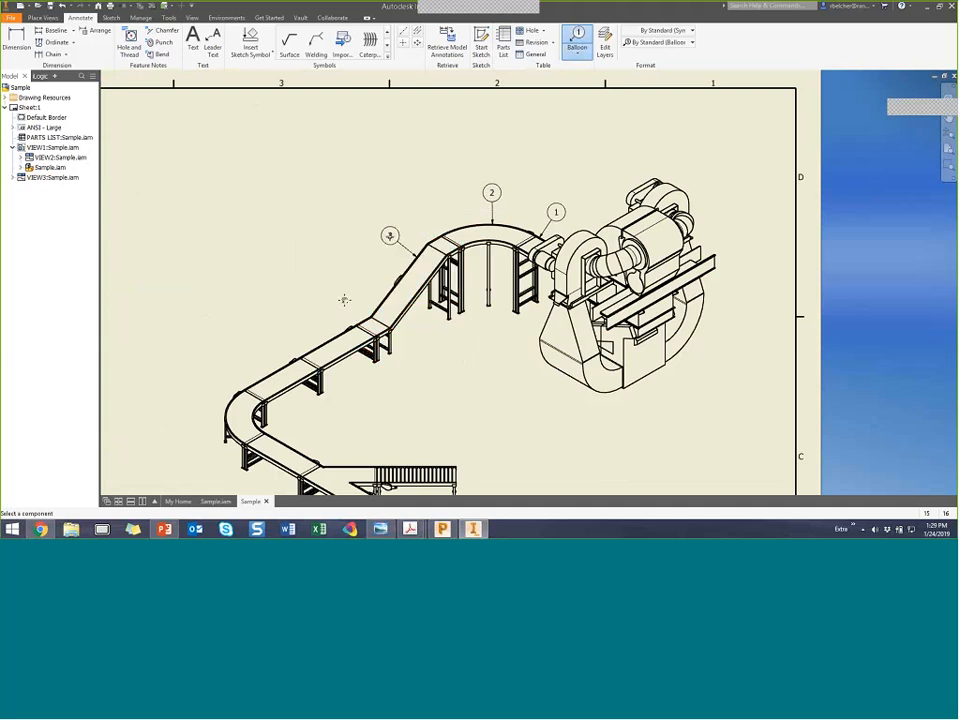
Balloon the two straight belt conveyors below the incline and the lower horizontal curve conveyor in the isometric view.
{"action": "middle_click_drag", "start_coordinate": [337, 336], "coordinate": [429, 268]}
{"action": "left_click", "coordinate": [430, 271]}
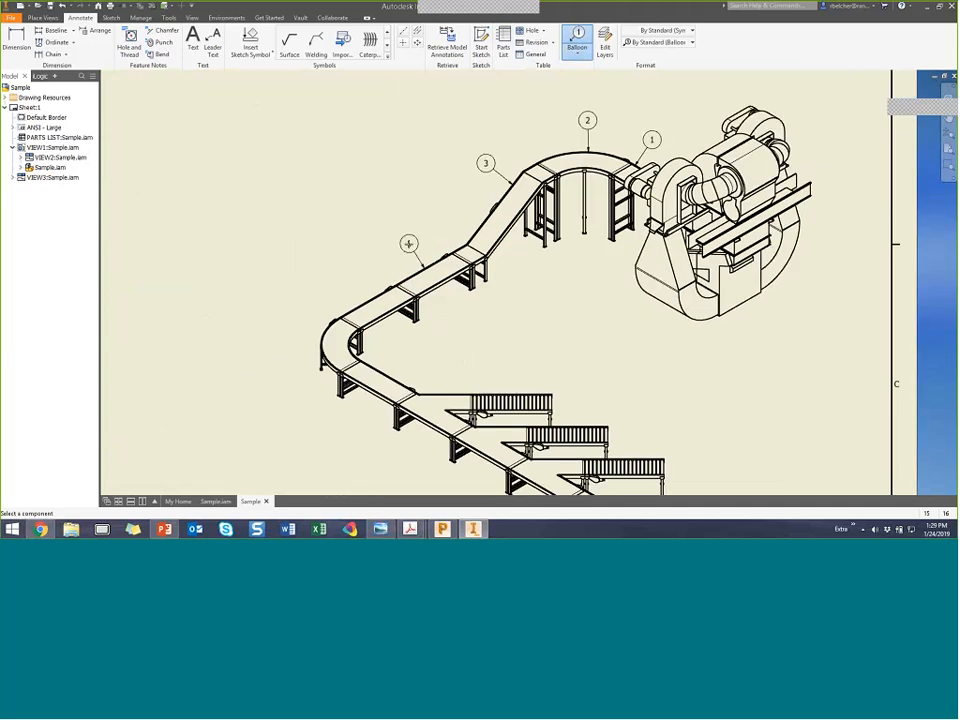
{"action": "left_click", "coordinate": [409, 244]}
{"action": "left_click", "coordinate": [364, 304]}
{"action": "left_click", "coordinate": [345, 276]}
{"action": "left_click", "coordinate": [326, 352]}
{"action": "left_click", "coordinate": [288, 333]}
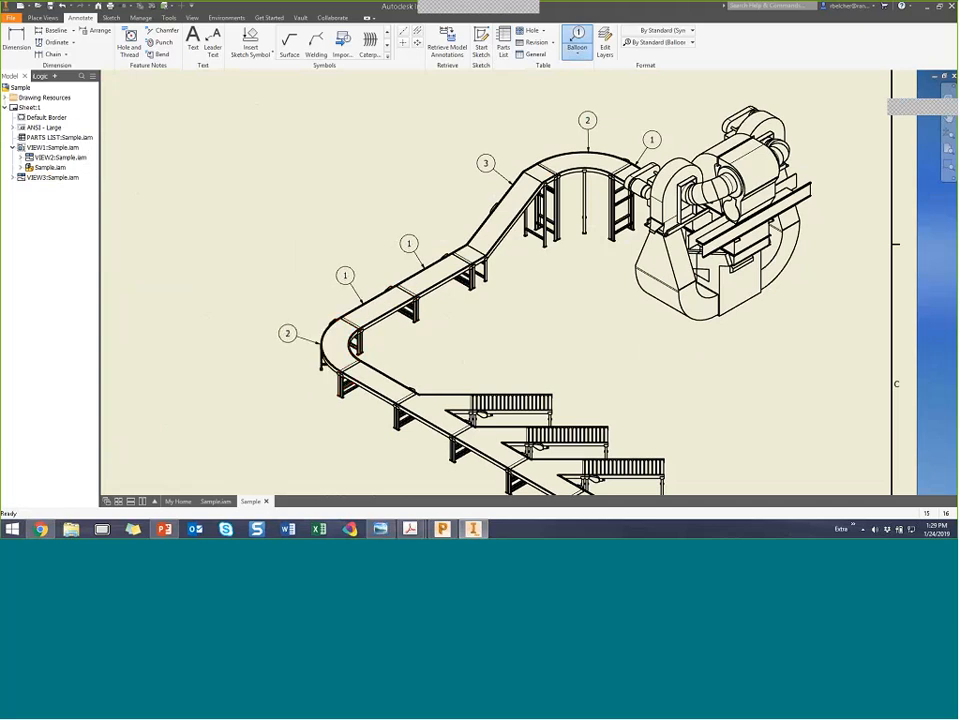
Balloon the straight belt conveyor after the lower curve, the first Y-merge conveyor and its roller conveyor, ending the balloon placement.
{"action": "left_click", "coordinate": [369, 397]}
{"action": "left_click", "coordinate": [341, 424]}
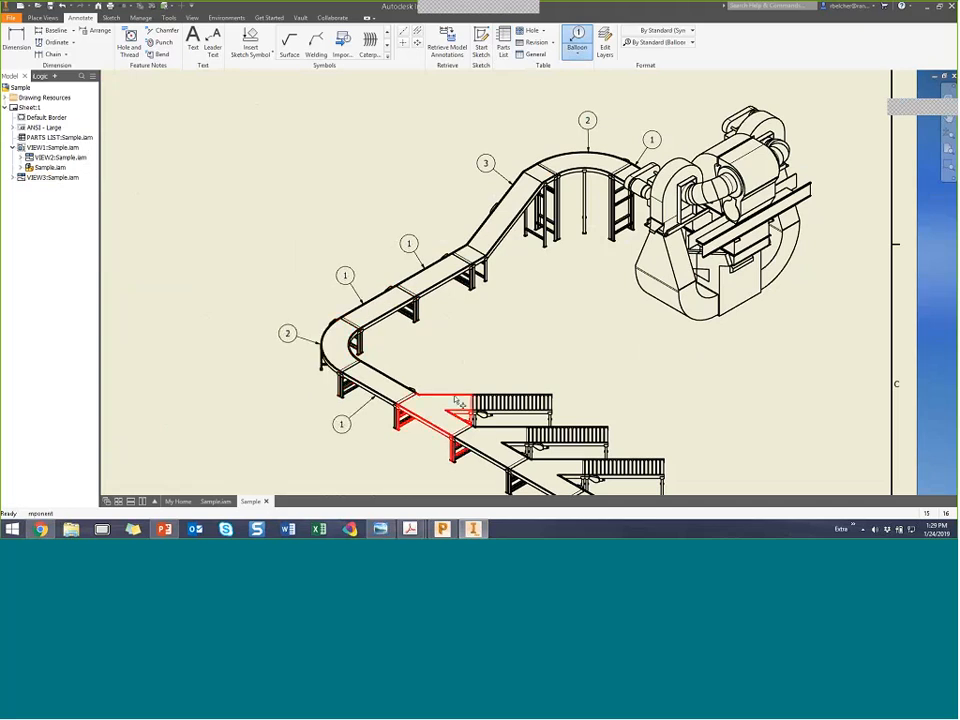
{"action": "left_click", "coordinate": [415, 412]}
{"action": "left_click", "coordinate": [453, 371]}
{"action": "left_click", "coordinate": [512, 405]}
{"action": "left_click", "coordinate": [526, 365]}
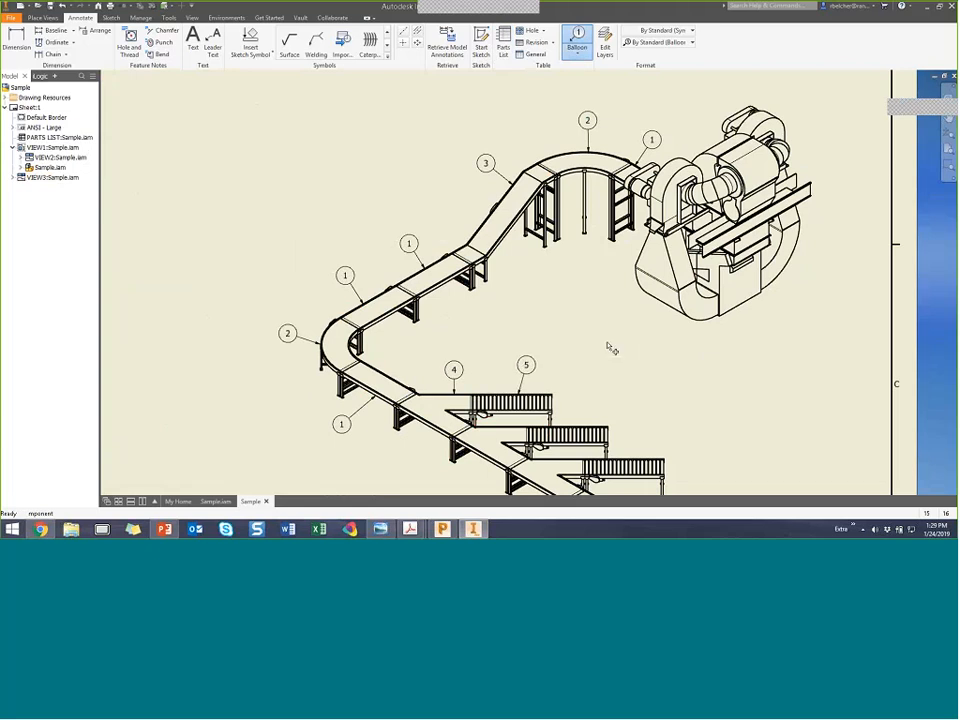
{"action": "key", "text": "Escape"}
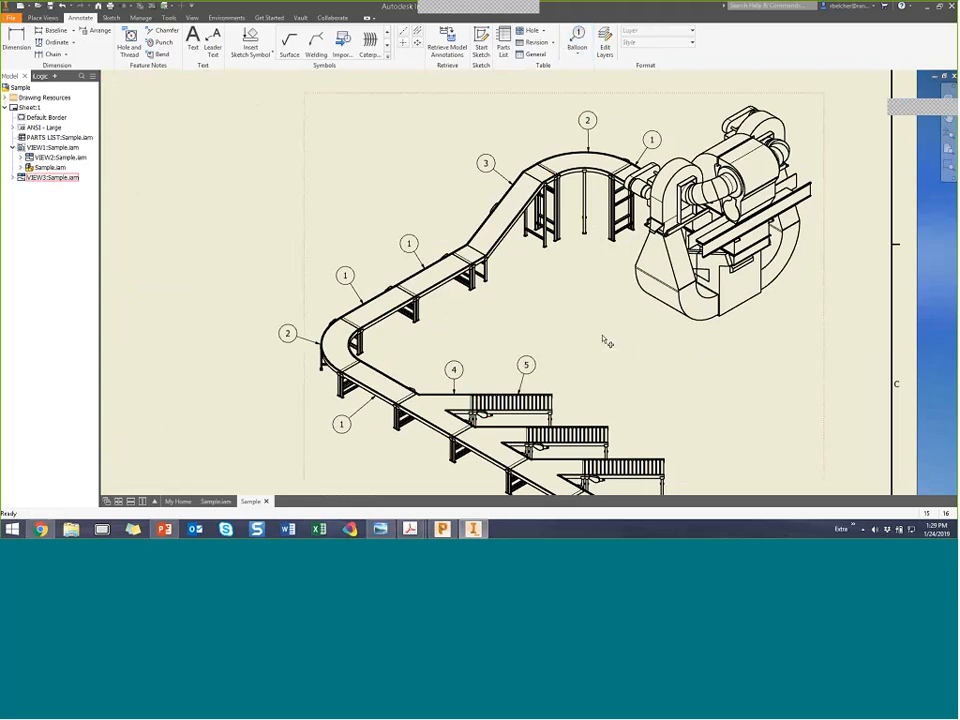
Switch to the Sample.iam assembly and disable row merging on part number match in its bill of materials.
{"action": "mouse_move", "coordinate": [522, 306]}
{"action": "middle_mouse_down"}
{"action": "mouse_move", "coordinate": [471, 279]}
{"action": "mouse_move", "coordinate": [453, 328]}
{"action": "middle_mouse_up"}
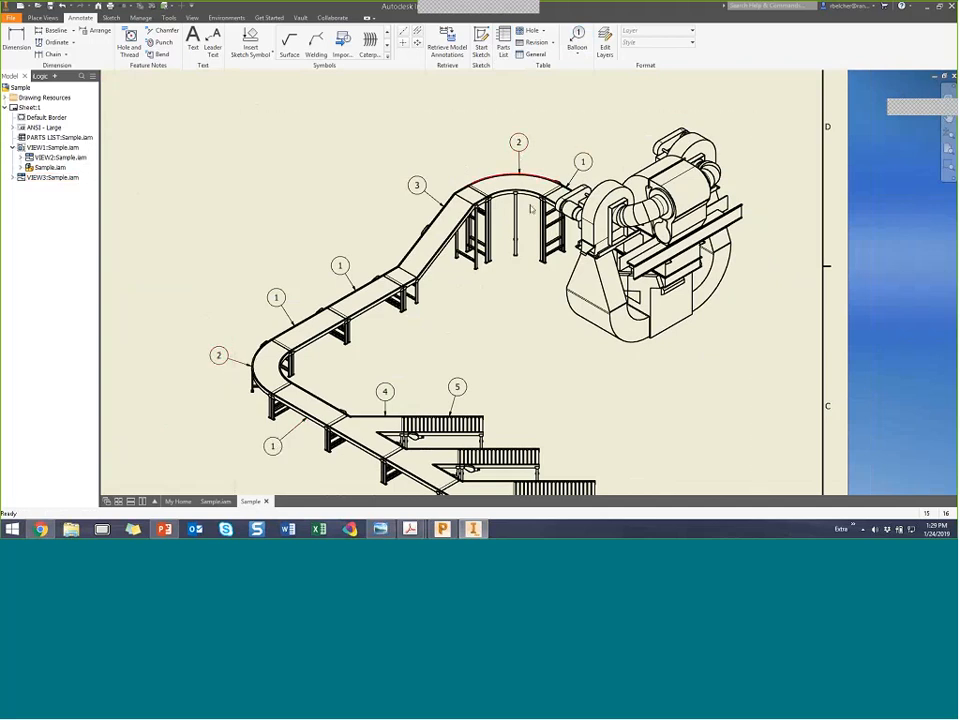
{"action": "scroll", "coordinate": [542, 294], "scroll_direction": "down", "scroll_amount": 3}
{"action": "middle_click_drag", "start_coordinate": [542, 294], "coordinate": [568, 268]}
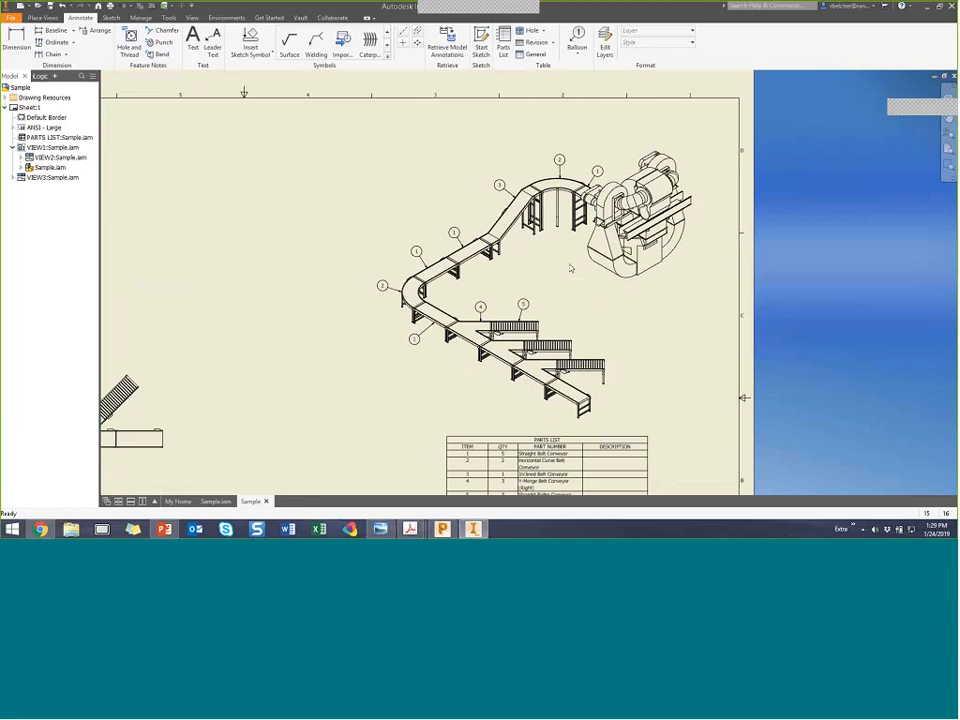
{"action": "left_click", "coordinate": [216, 501]}
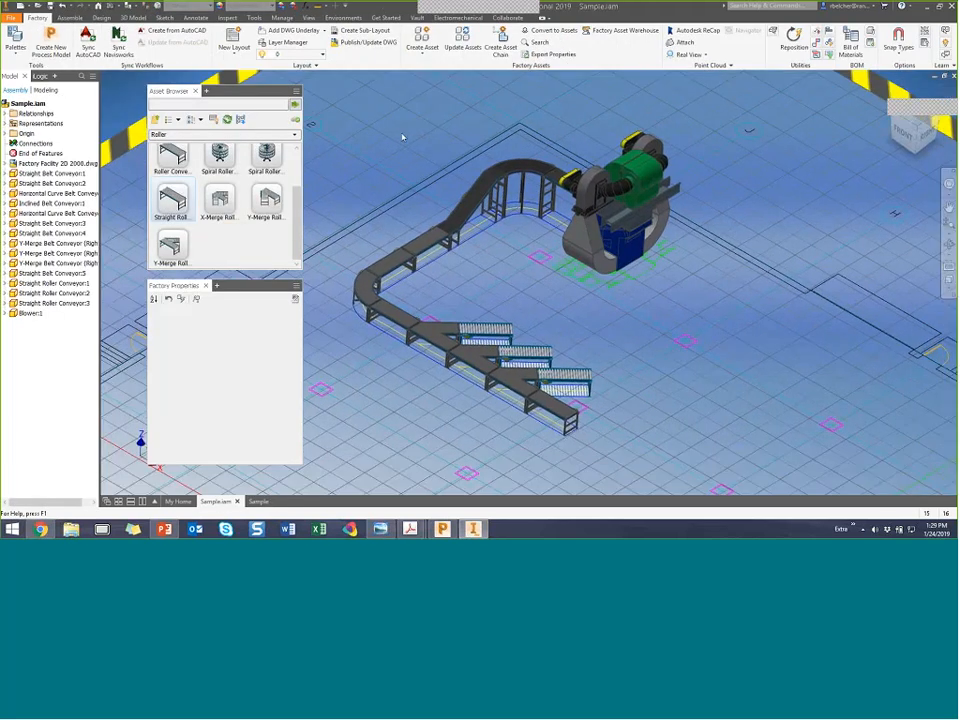
{"action": "left_click", "coordinate": [72, 18]}
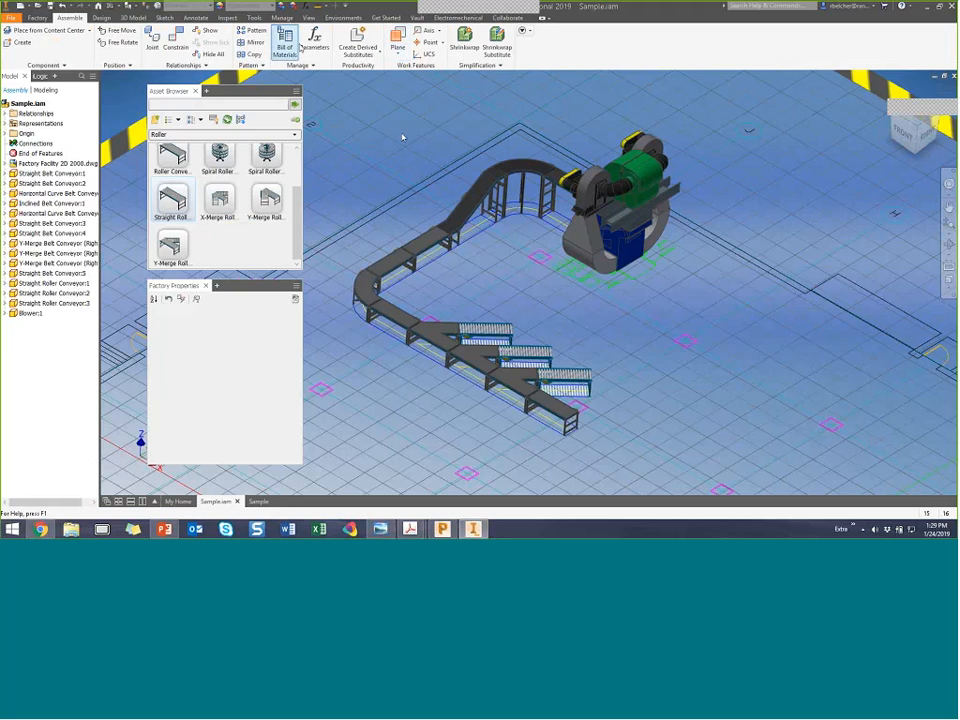
{"action": "left_click", "coordinate": [285, 44]}
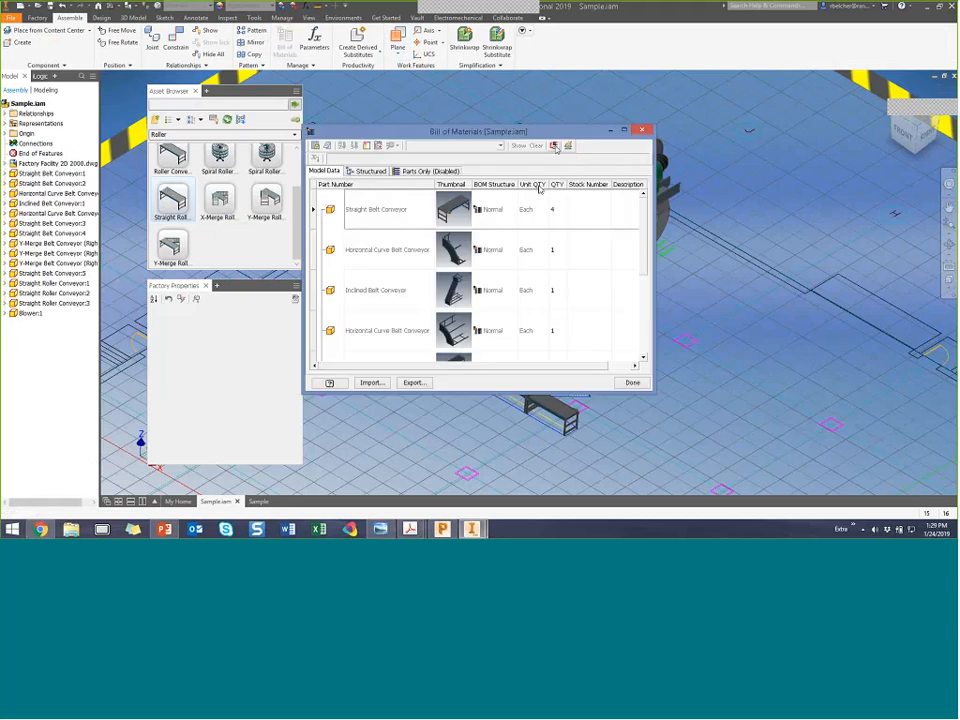
{"action": "left_click", "coordinate": [553, 146]}
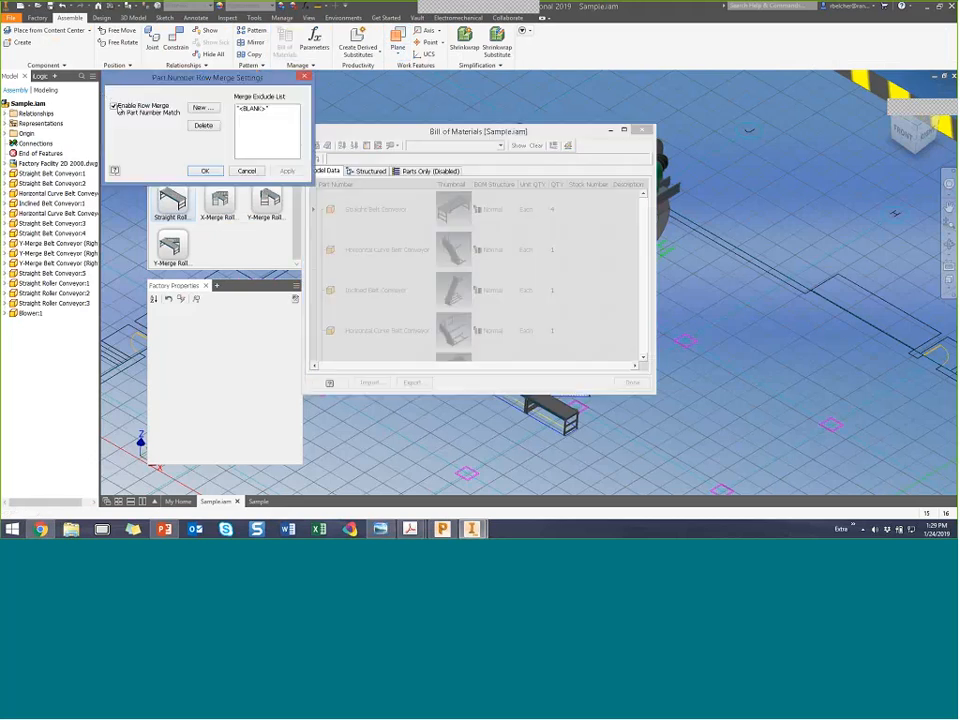
{"action": "left_click", "coordinate": [115, 107]}
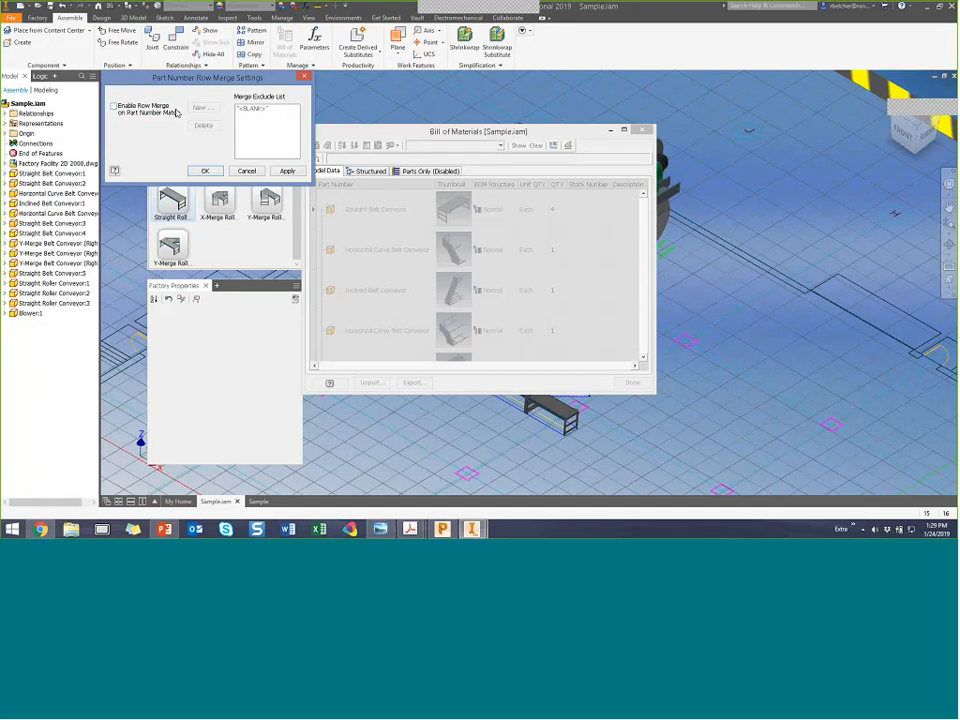
{"action": "left_click", "coordinate": [205, 171]}
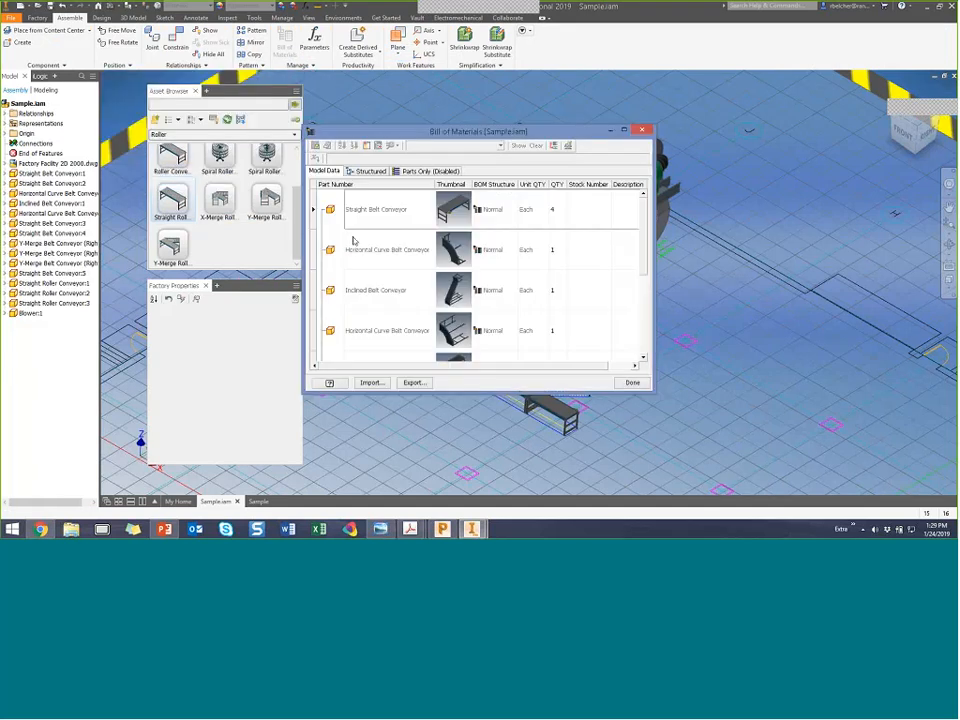
{"action": "left_click", "coordinate": [632, 383]}
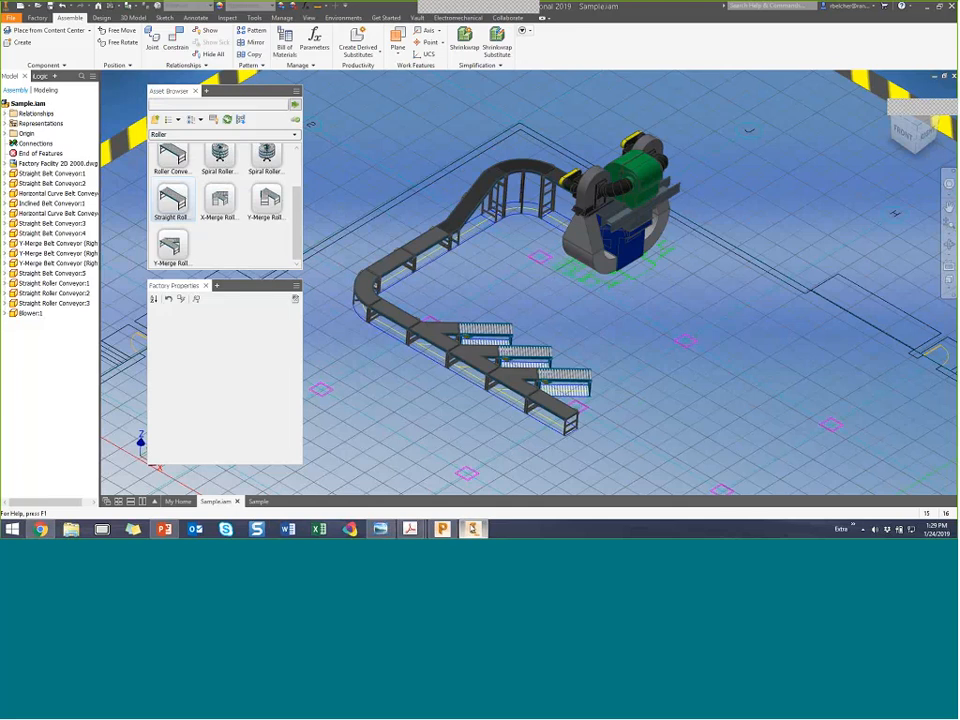
Return to the Sample drawing and include the Factory Facility 2D 2000.dwg underlay in the projected top view.
{"action": "left_click", "coordinate": [472, 527]}
{"action": "left_click", "coordinate": [472, 527]}
{"action": "left_click", "coordinate": [258, 501]}
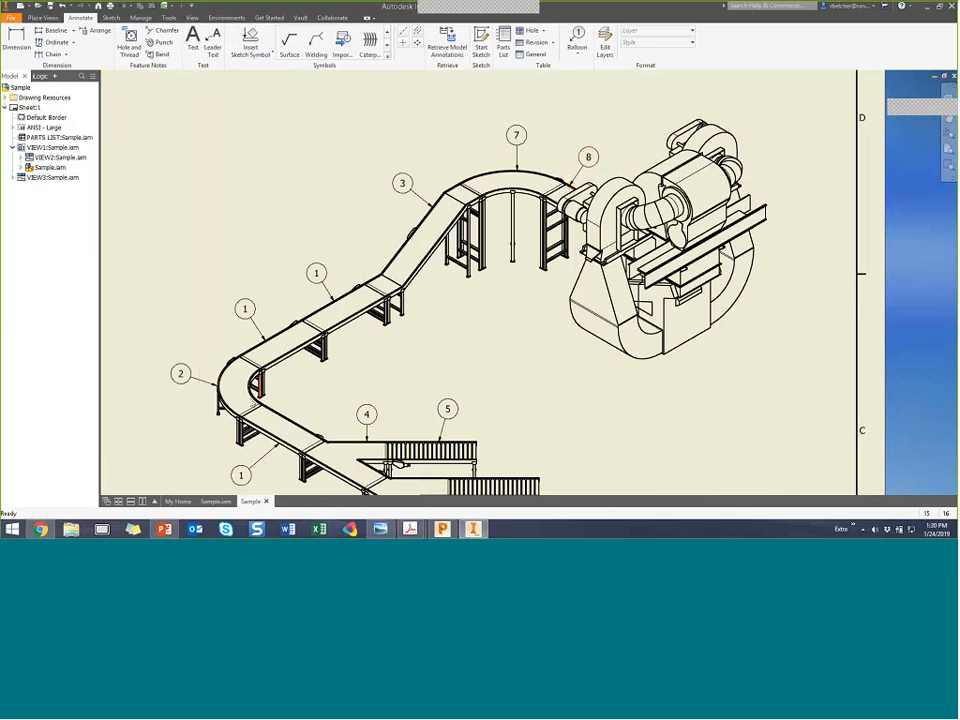
{"action": "scroll", "coordinate": [382, 358], "scroll_direction": "down", "scroll_amount": 5}
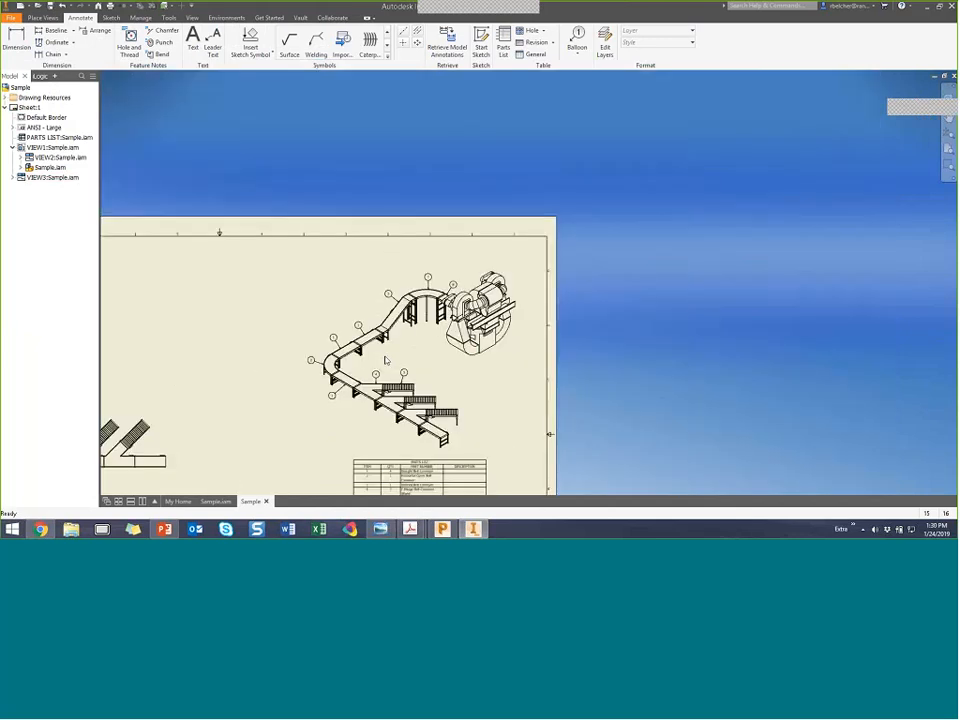
{"action": "mouse_move", "coordinate": [400, 342]}
{"action": "middle_mouse_down"}
{"action": "mouse_move", "coordinate": [578, 224]}
{"action": "mouse_move", "coordinate": [648, 217]}
{"action": "mouse_move", "coordinate": [653, 205]}
{"action": "middle_mouse_up"}
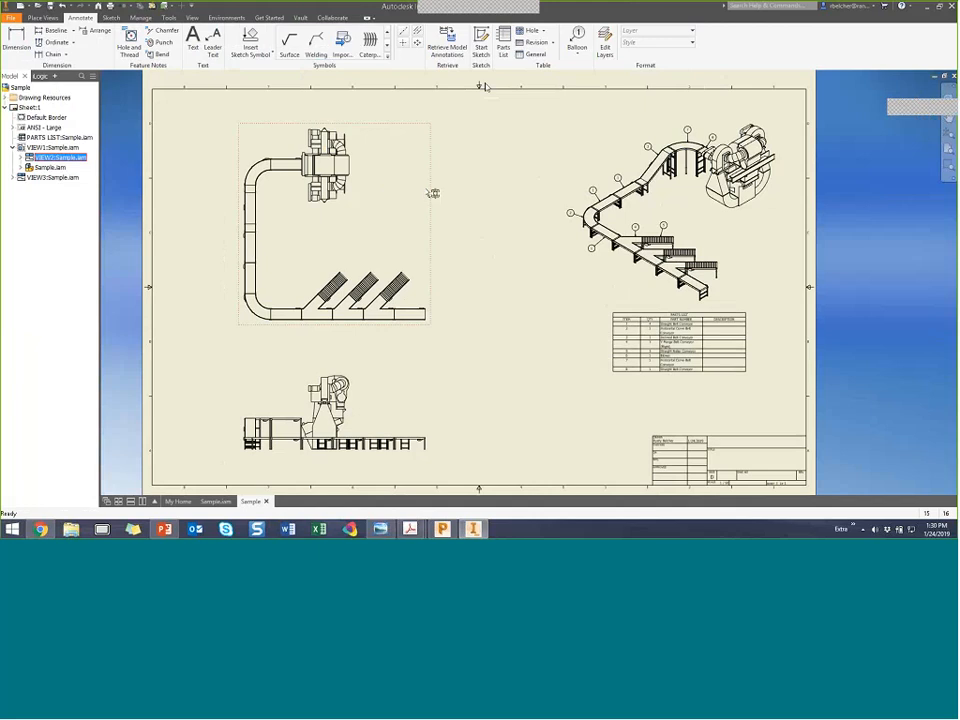
{"action": "left_click", "coordinate": [249, 204]}
{"action": "left_click", "coordinate": [20, 157]}
{"action": "left_click", "coordinate": [29, 167]}
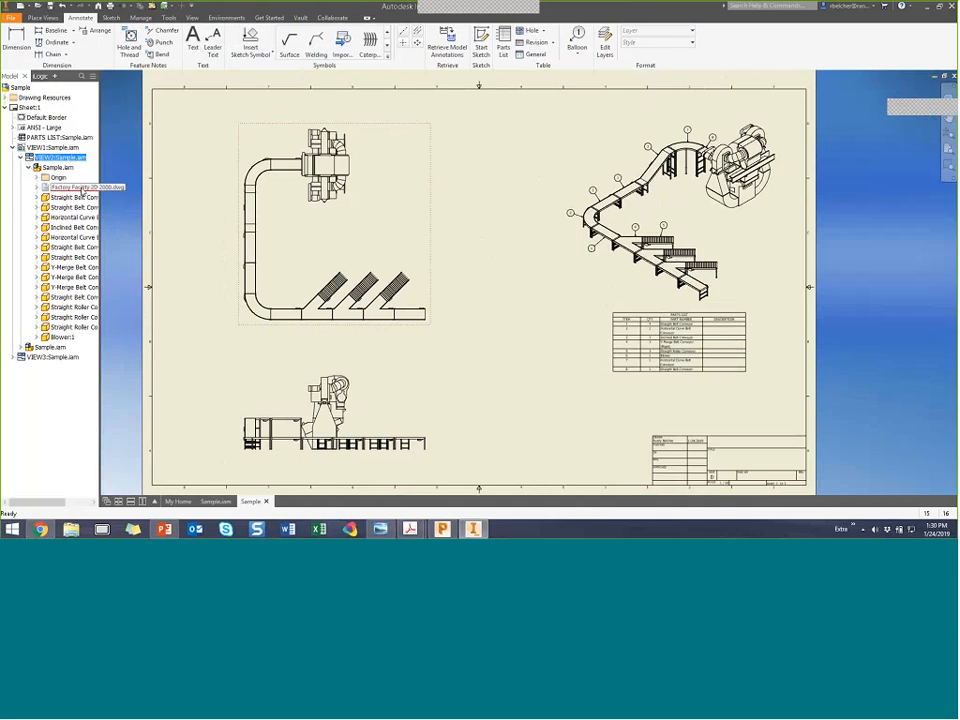
{"action": "left_click", "coordinate": [83, 188]}
{"action": "right_click", "coordinate": [83, 190]}
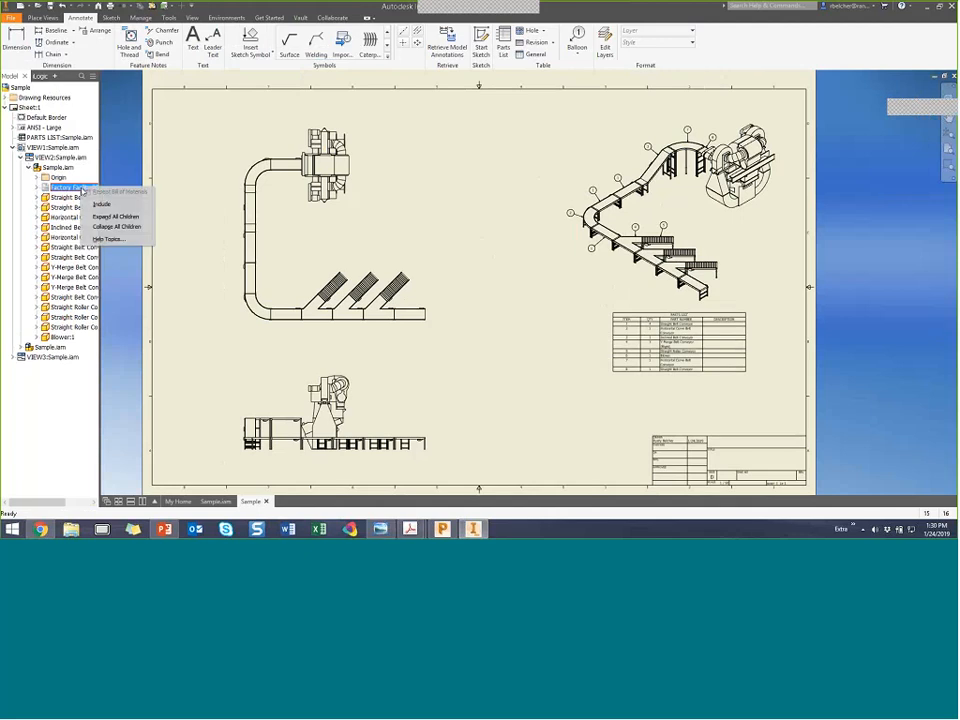
{"action": "left_click", "coordinate": [106, 204]}
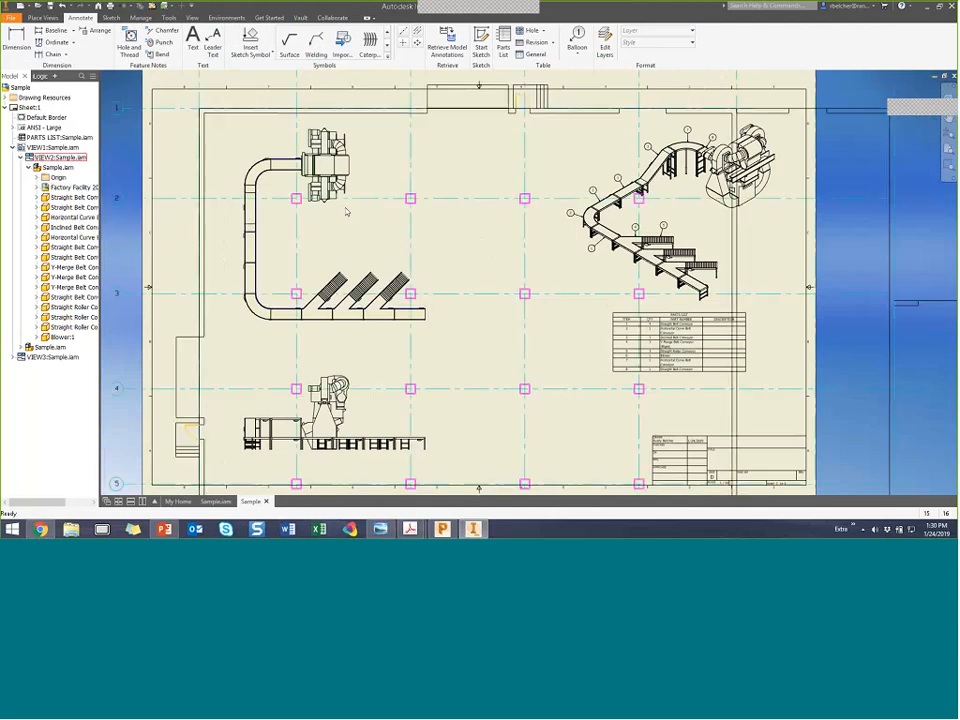
Try to crop the projected top view to a rectangle around the conveyor layout and blower, and undo that crop.
{"action": "scroll", "coordinate": [298, 245], "scroll_direction": "down", "scroll_amount": 5}
{"action": "scroll", "coordinate": [301, 247], "scroll_direction": "up", "scroll_amount": 3}
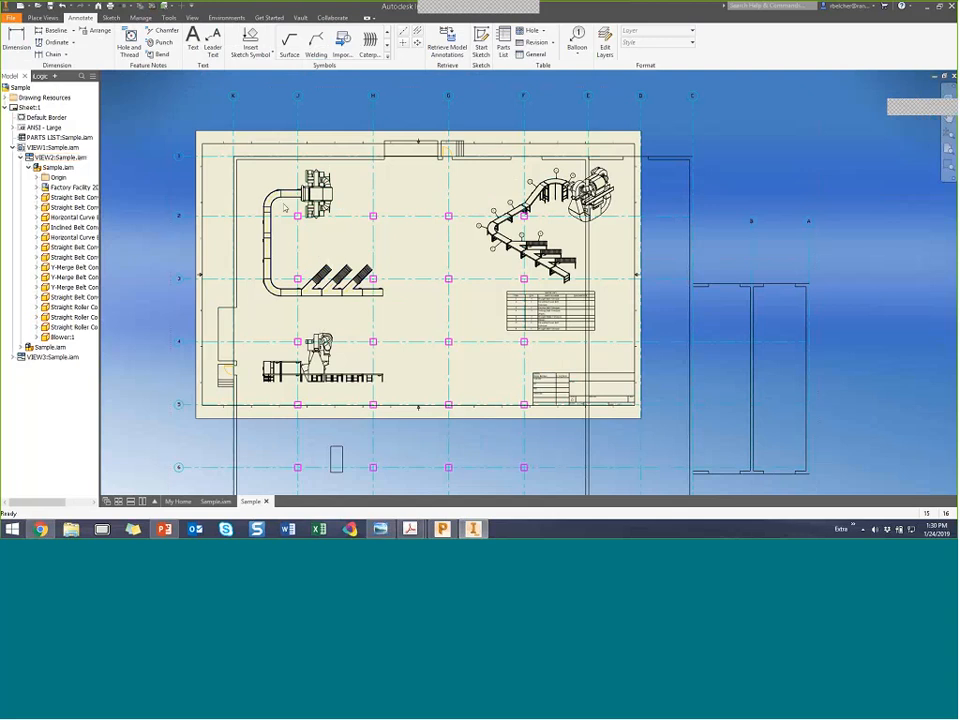
{"action": "scroll", "coordinate": [273, 145], "scroll_direction": "down", "scroll_amount": 2}
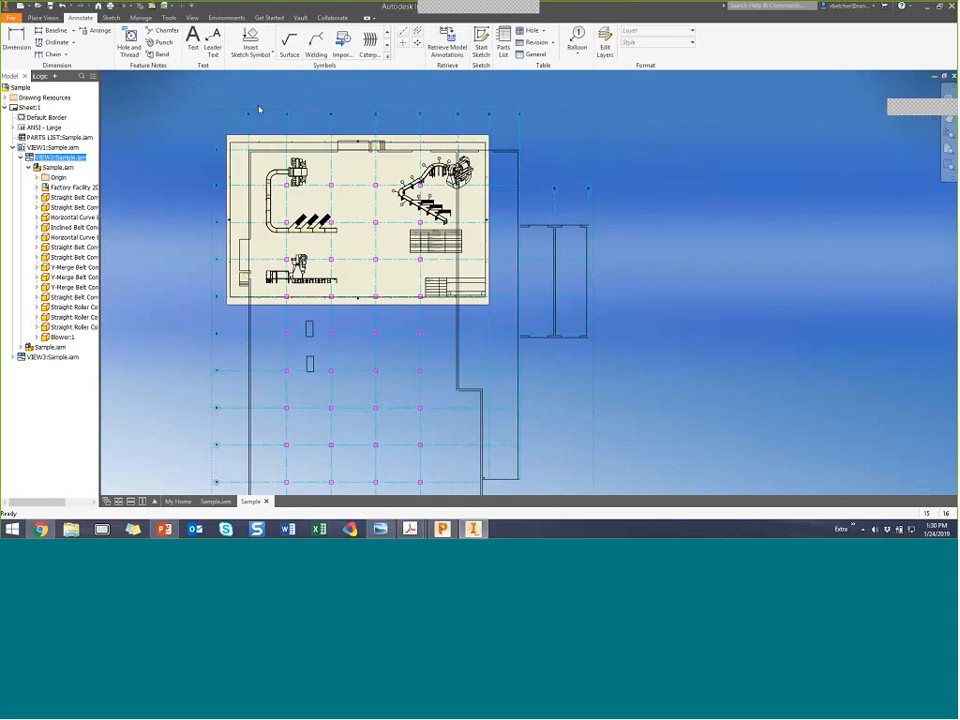
{"action": "left_click", "coordinate": [43, 18]}
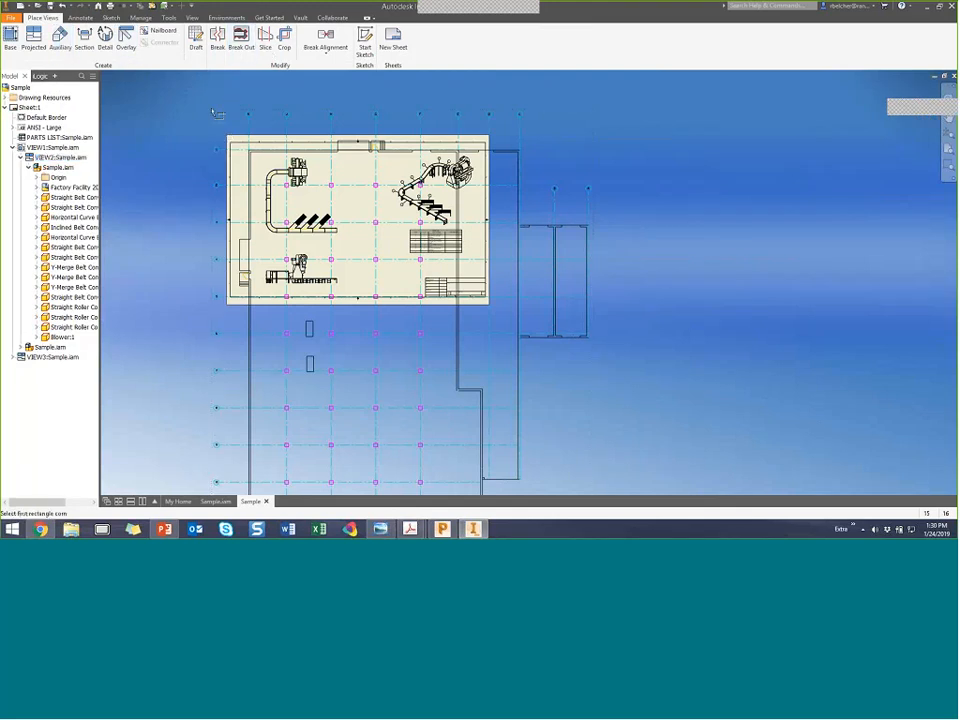
{"action": "left_click", "coordinate": [284, 40]}
{"action": "left_click", "coordinate": [231, 127]}
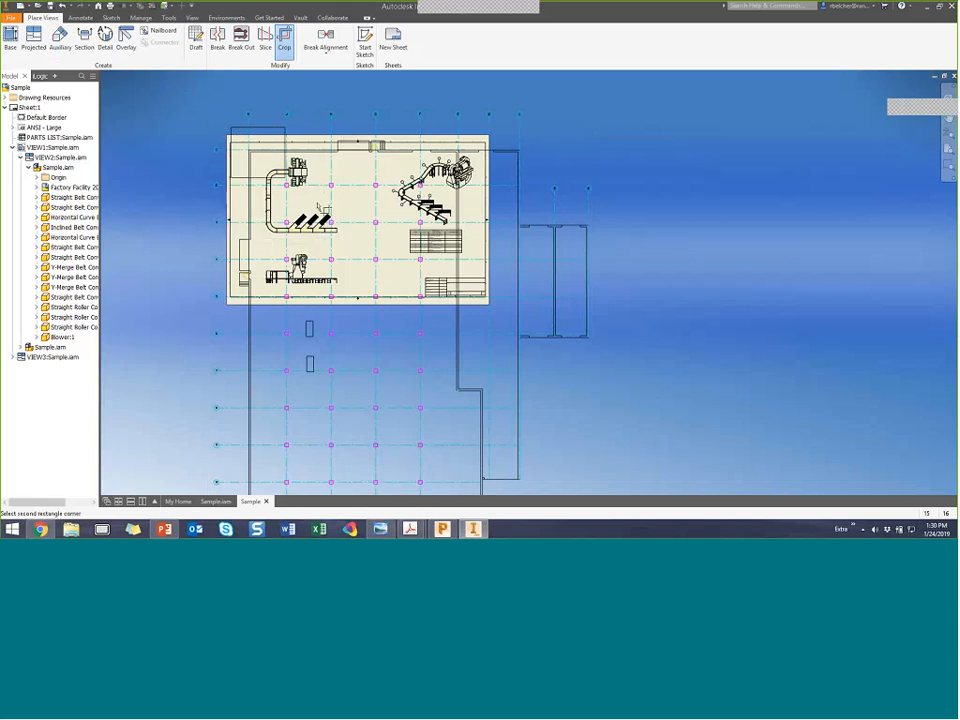
{"action": "left_click", "coordinate": [344, 241]}
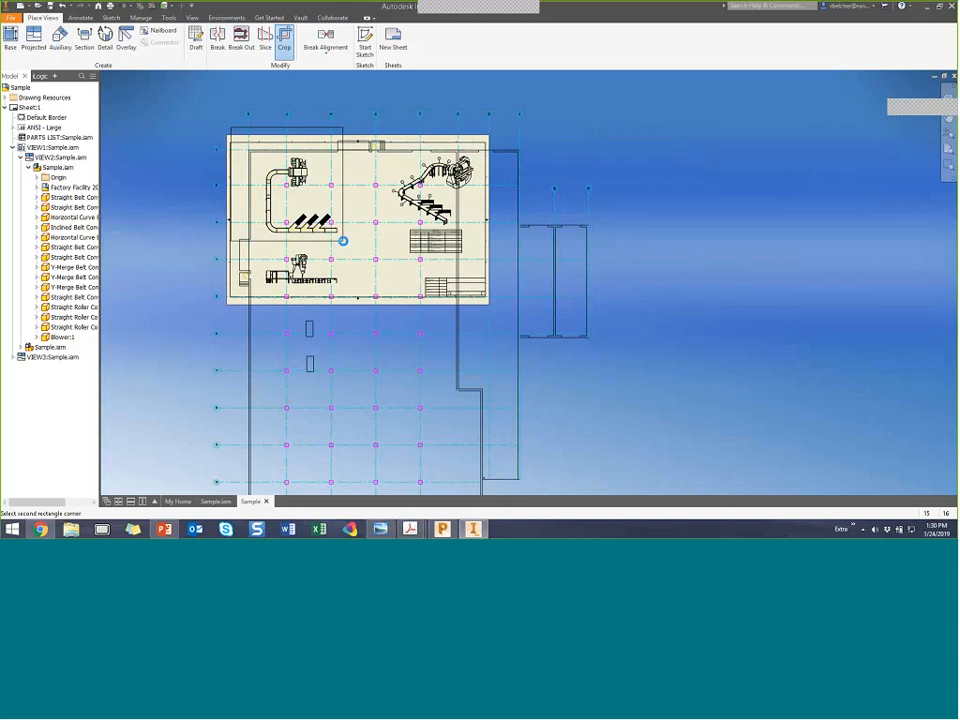
{"action": "scroll", "coordinate": [333, 210], "scroll_direction": "up", "scroll_amount": 3}
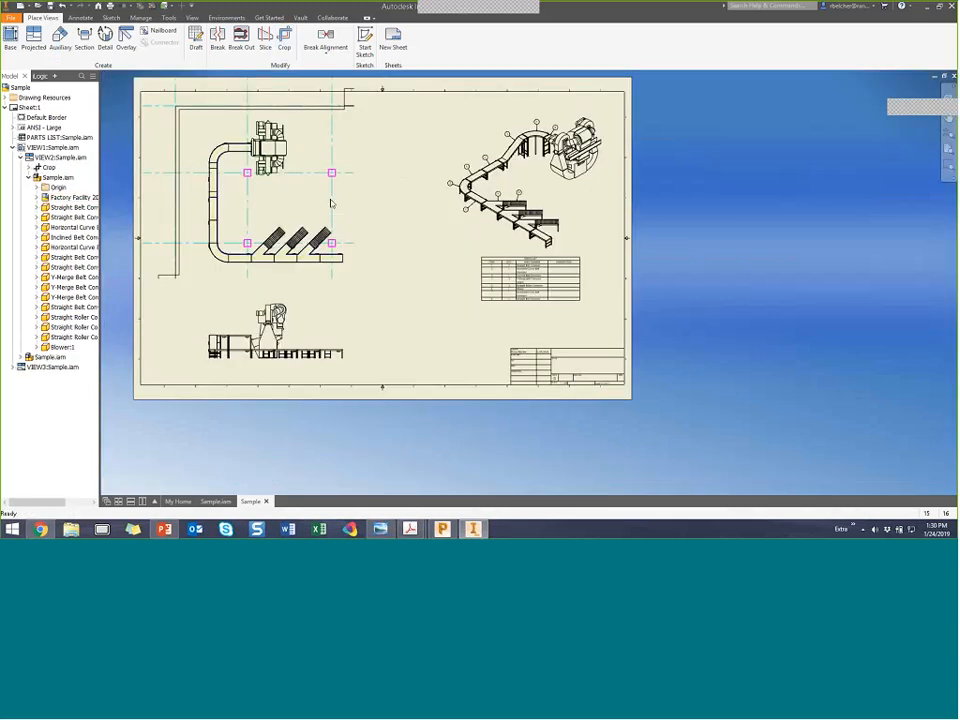
{"action": "scroll", "coordinate": [330, 202], "scroll_direction": "down", "scroll_amount": 4}
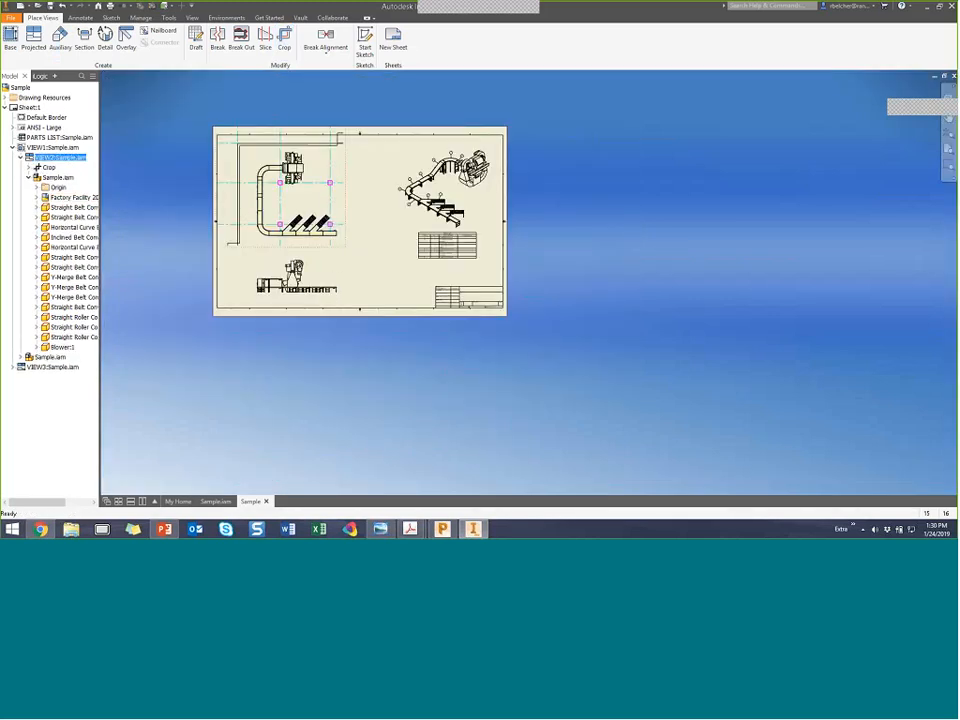
{"action": "left_click", "coordinate": [62, 9]}
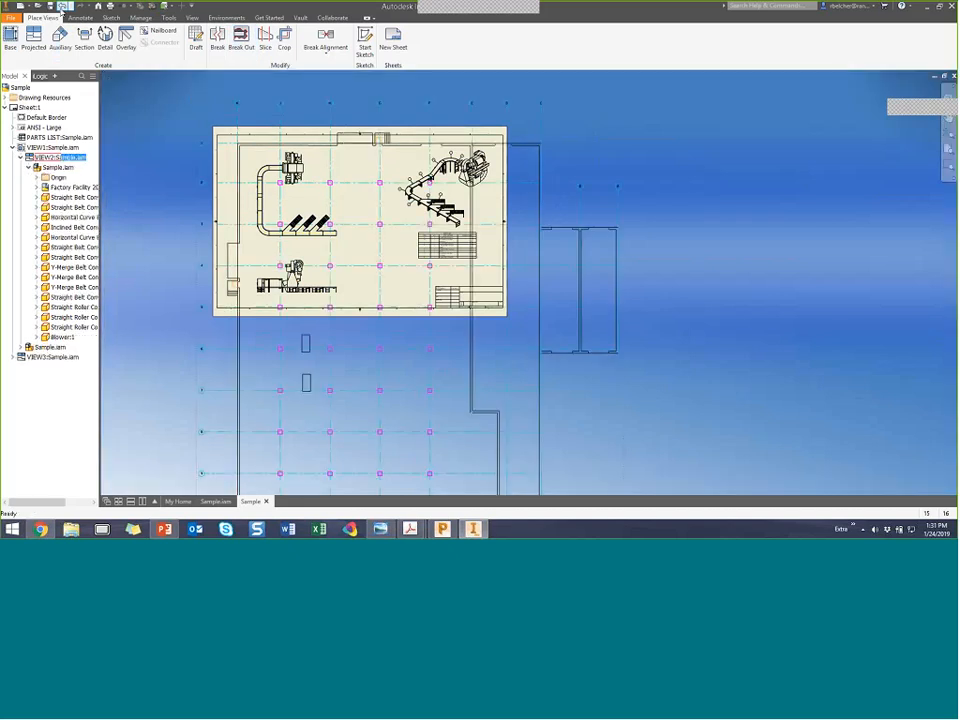
Crop the projected top view to a rectangle enclosing the conveyor layout, the blower and the adjacent building corner.
{"action": "left_click", "coordinate": [284, 40]}
{"action": "mouse_move", "coordinate": [222, 137]}
{"action": "left_mouse_down"}
{"action": "mouse_move", "coordinate": [305, 247]}
{"action": "mouse_move", "coordinate": [353, 250]}
{"action": "mouse_move", "coordinate": [348, 243]}
{"action": "left_mouse_up"}
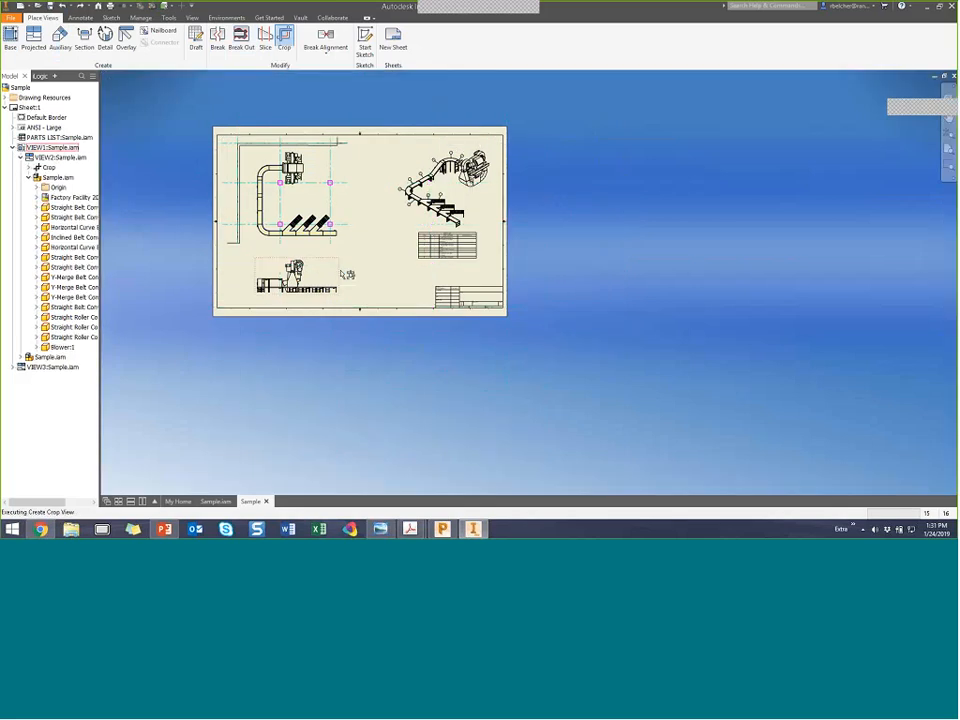
{"action": "scroll", "coordinate": [344, 183], "scroll_direction": "up", "scroll_amount": 3}
{"action": "middle_click_drag", "start_coordinate": [344, 183], "coordinate": [409, 236]}
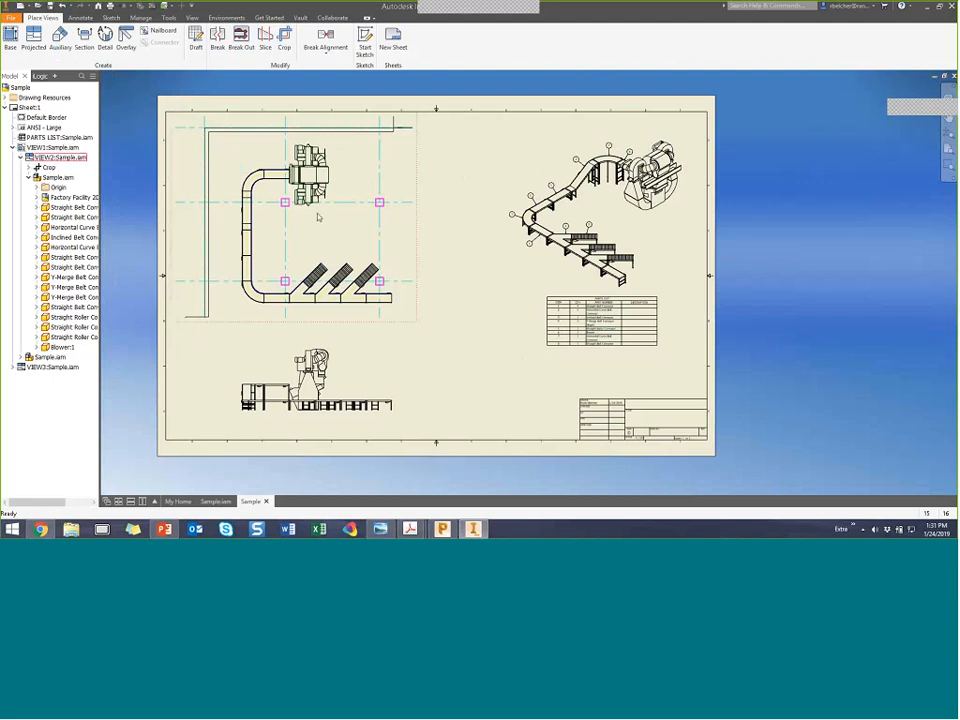
Dimension the vertical distance from the lower column gridline to the last straight conveyor's centreline in the Architectural (ANSI) style.
{"action": "scroll", "coordinate": [319, 214], "scroll_direction": "up", "scroll_amount": 3}
{"action": "mouse_move", "coordinate": [316, 268]}
{"action": "middle_mouse_down"}
{"action": "mouse_move", "coordinate": [364, 234]}
{"action": "mouse_move", "coordinate": [285, 180]}
{"action": "middle_mouse_up"}
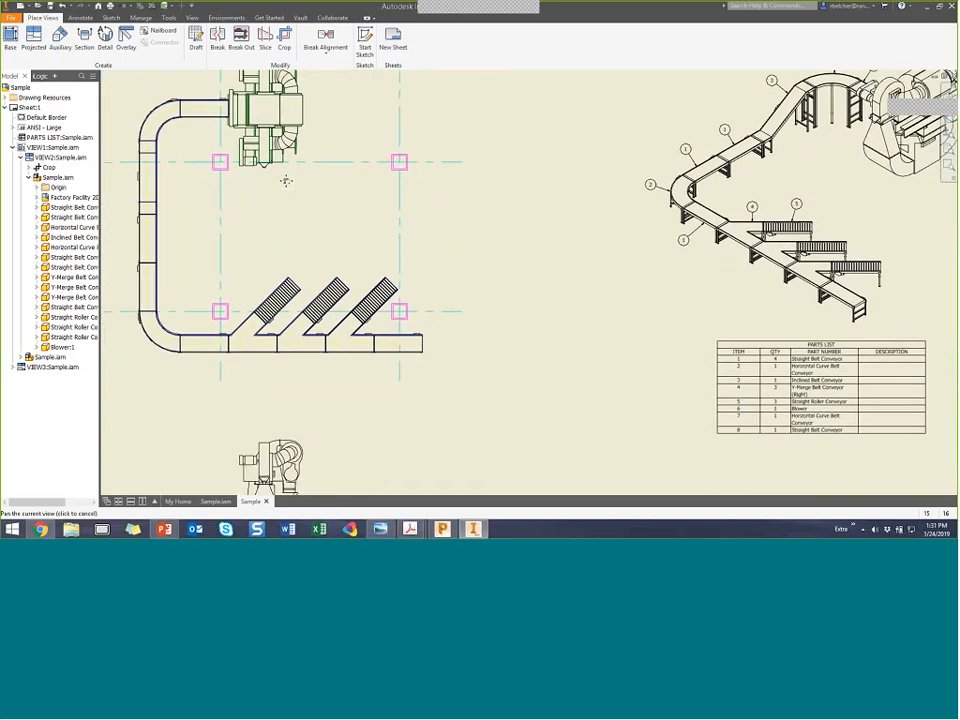
{"action": "scroll", "coordinate": [358, 255], "scroll_direction": "up", "scroll_amount": 3}
{"action": "middle_click_drag", "start_coordinate": [386, 267], "coordinate": [332, 154]}
{"action": "left_click", "coordinate": [80, 18]}
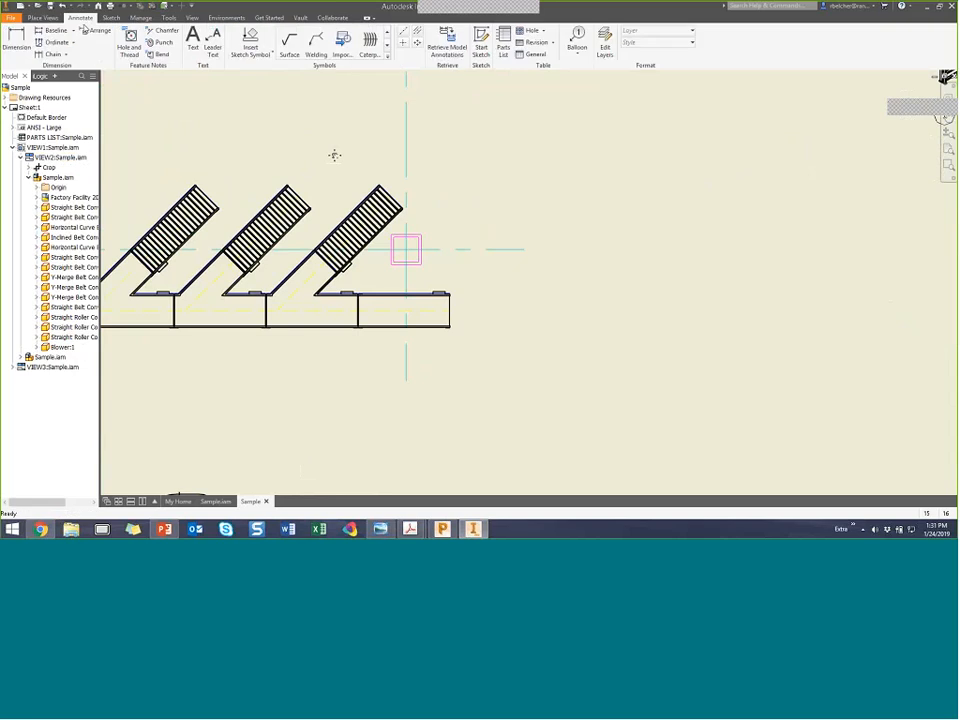
{"action": "left_click", "coordinate": [16, 40]}
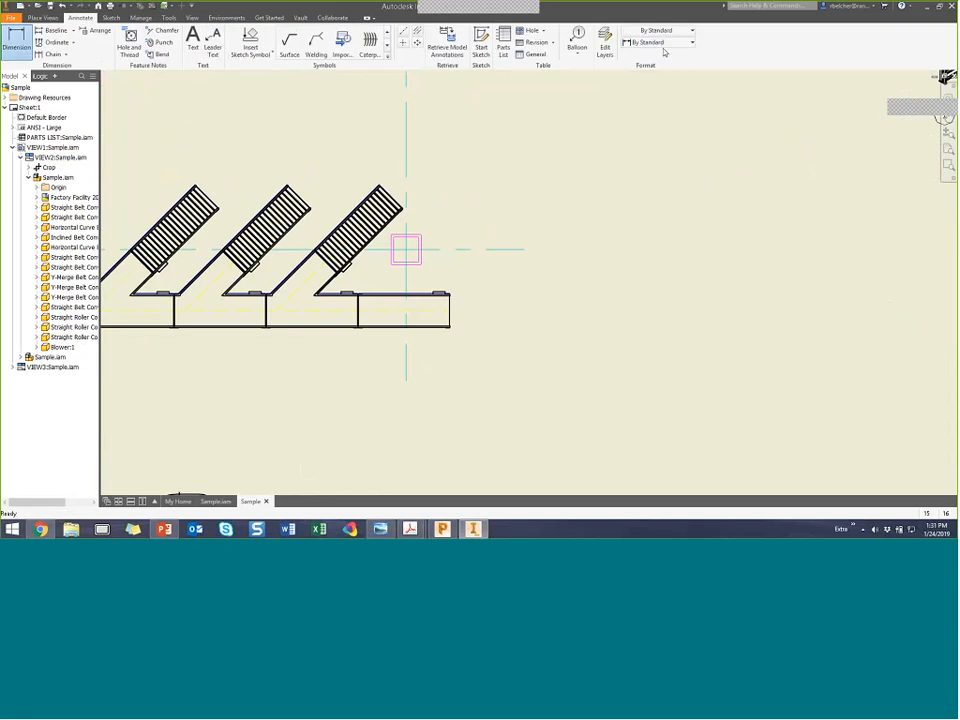
{"action": "left_click", "coordinate": [661, 43]}
{"action": "left_click", "coordinate": [659, 64]}
{"action": "left_click", "coordinate": [460, 254]}
{"action": "left_click", "coordinate": [458, 313]}
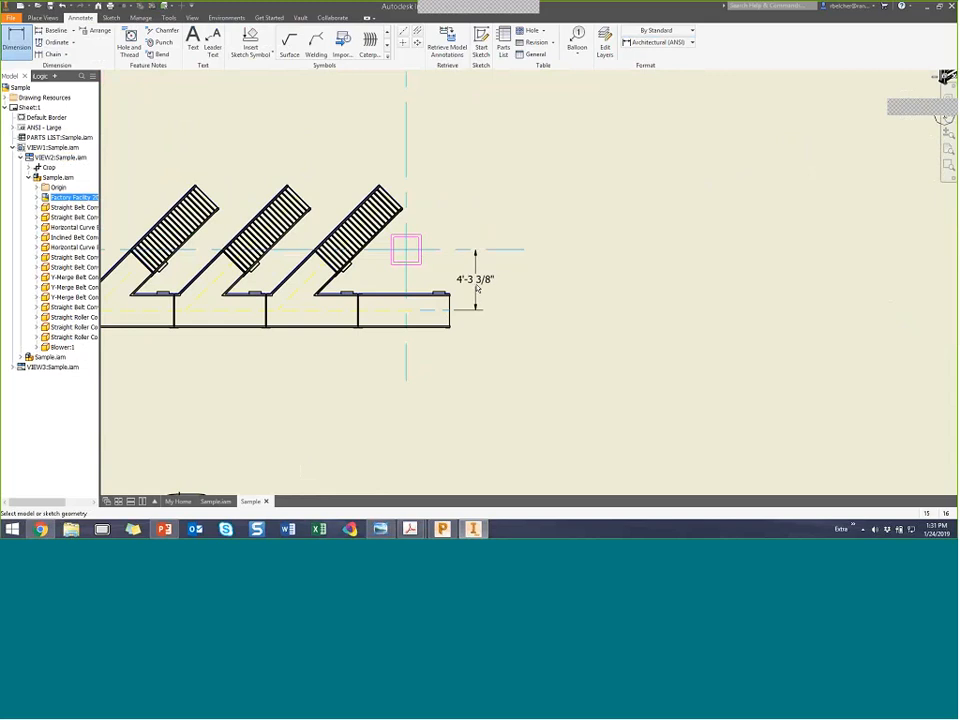
{"action": "left_click", "coordinate": [477, 289]}
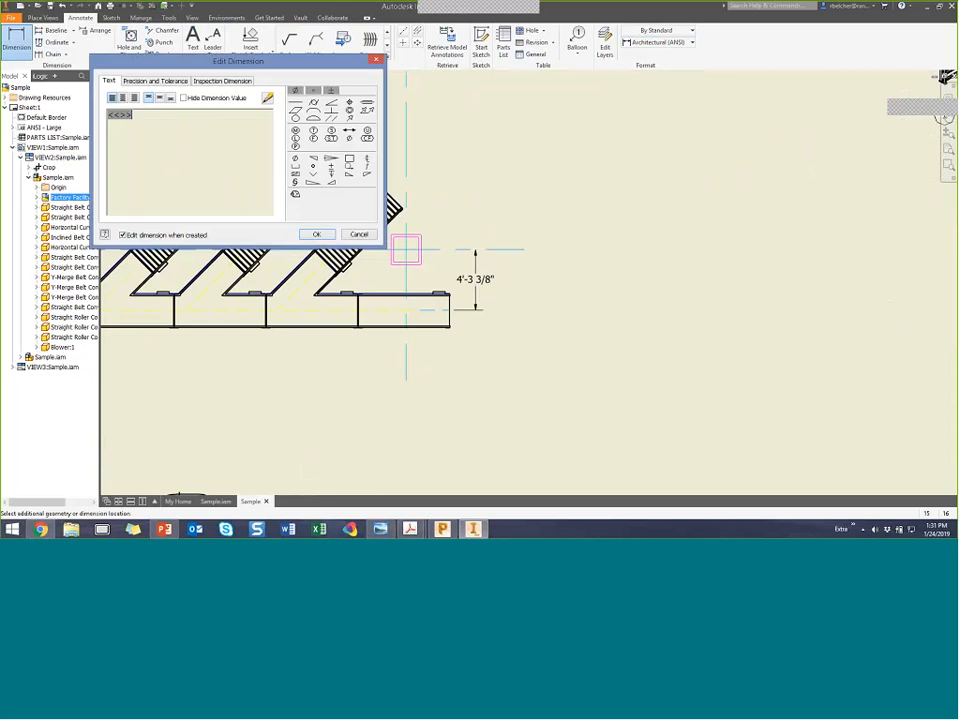
{"action": "left_click", "coordinate": [317, 234]}
Dimension the horizontal distance between the vertical conveyor run's centreline and the nearest column gridline in the top view.
{"action": "scroll", "coordinate": [240, 155], "scroll_direction": "up", "scroll_amount": 3}
{"action": "middle_click_drag", "start_coordinate": [536, 214], "coordinate": [670, 251]}
{"action": "scroll", "coordinate": [670, 251], "scroll_direction": "down", "scroll_amount": 3}
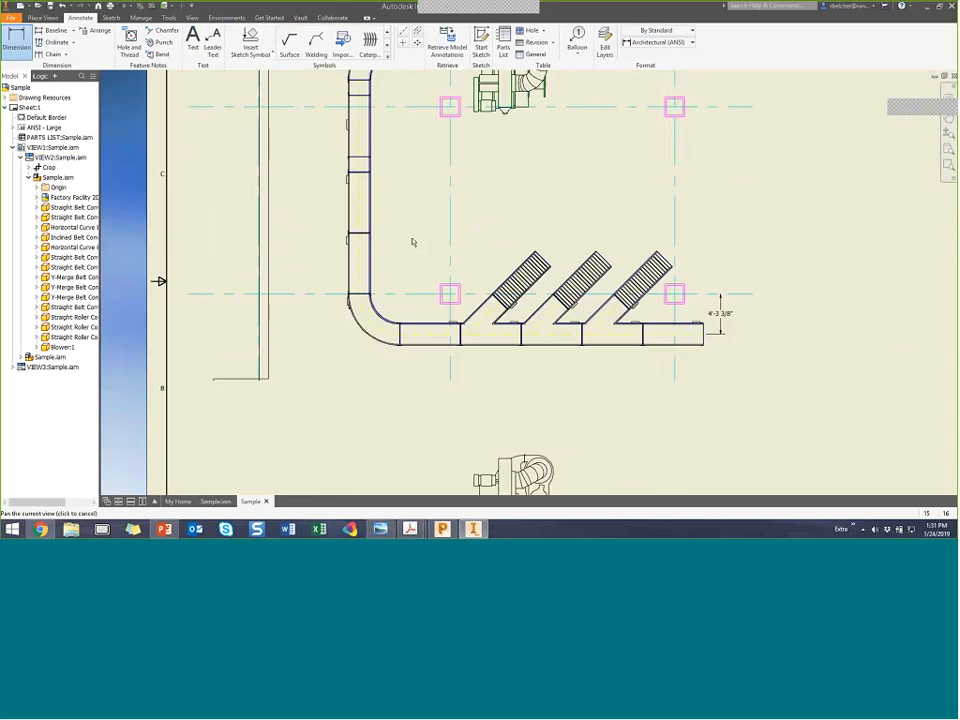
{"action": "left_click", "coordinate": [451, 214]}
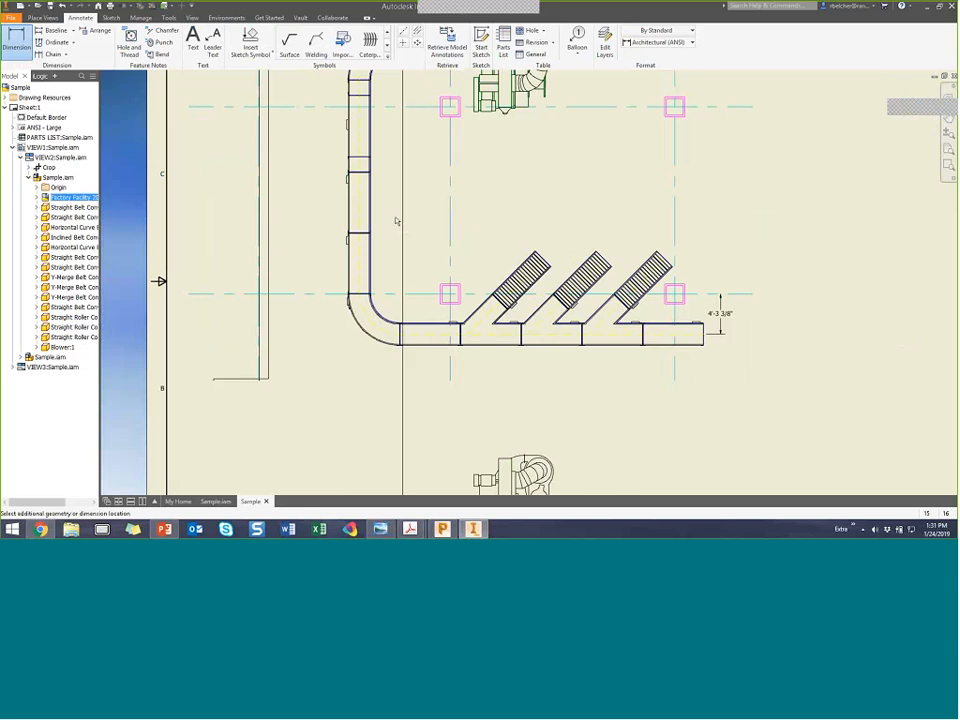
{"action": "left_click", "coordinate": [361, 219]}
{"action": "scroll", "coordinate": [398, 224], "scroll_direction": "up", "scroll_amount": 3}
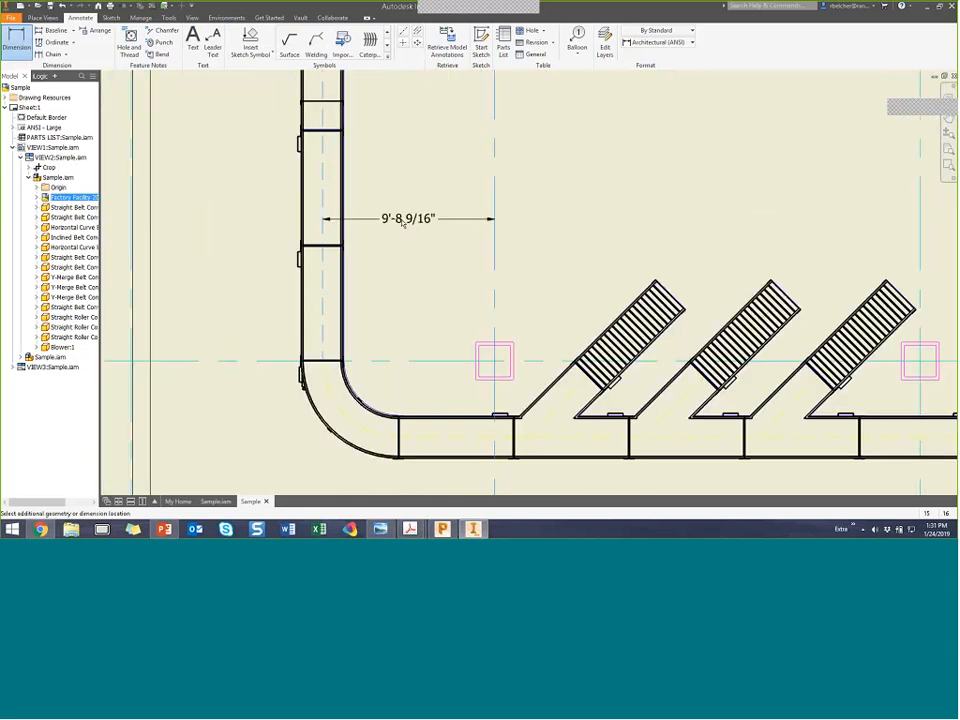
{"action": "left_click", "coordinate": [409, 204]}
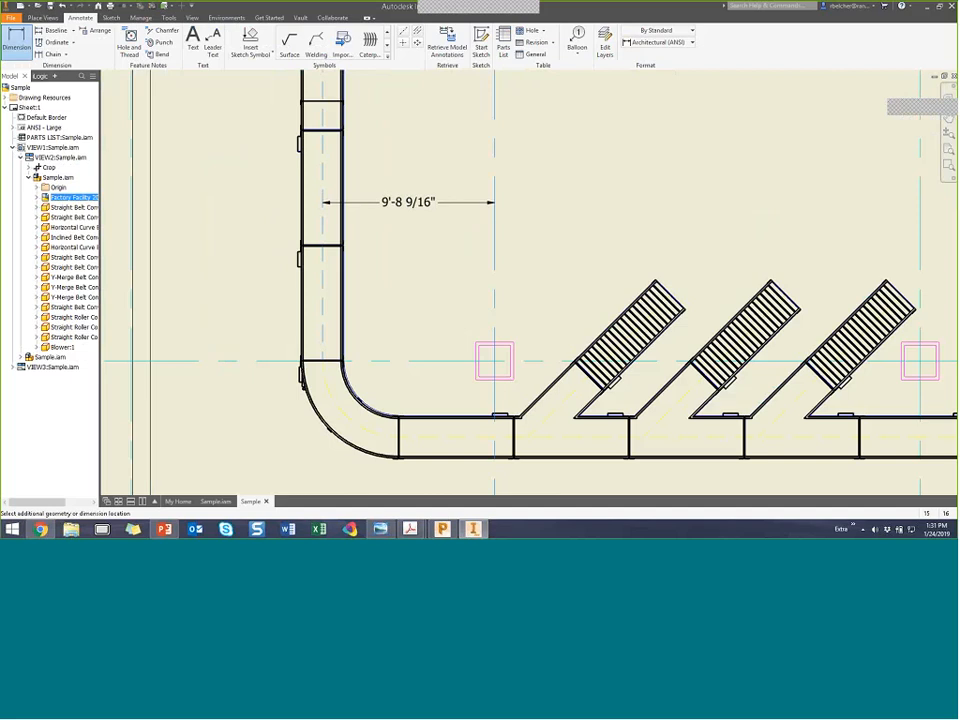
{"action": "key", "text": "Return"}
{"action": "scroll", "coordinate": [398, 291], "scroll_direction": "down", "scroll_amount": 3}
{"action": "mouse_move", "coordinate": [420, 285]}
{"action": "middle_mouse_down"}
{"action": "mouse_move", "coordinate": [326, 315]}
{"action": "mouse_move", "coordinate": [311, 342]}
{"action": "middle_mouse_up"}
{"action": "scroll", "coordinate": [311, 342], "scroll_direction": "down", "scroll_amount": 3}
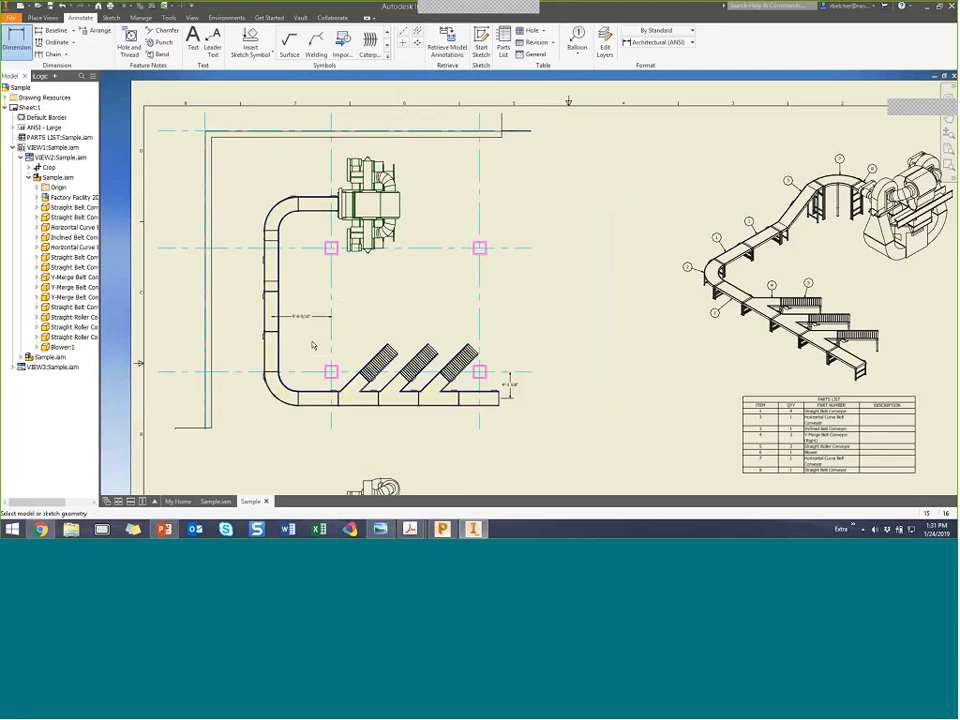
{"action": "scroll", "coordinate": [221, 296], "scroll_direction": "up", "scroll_amount": 3}
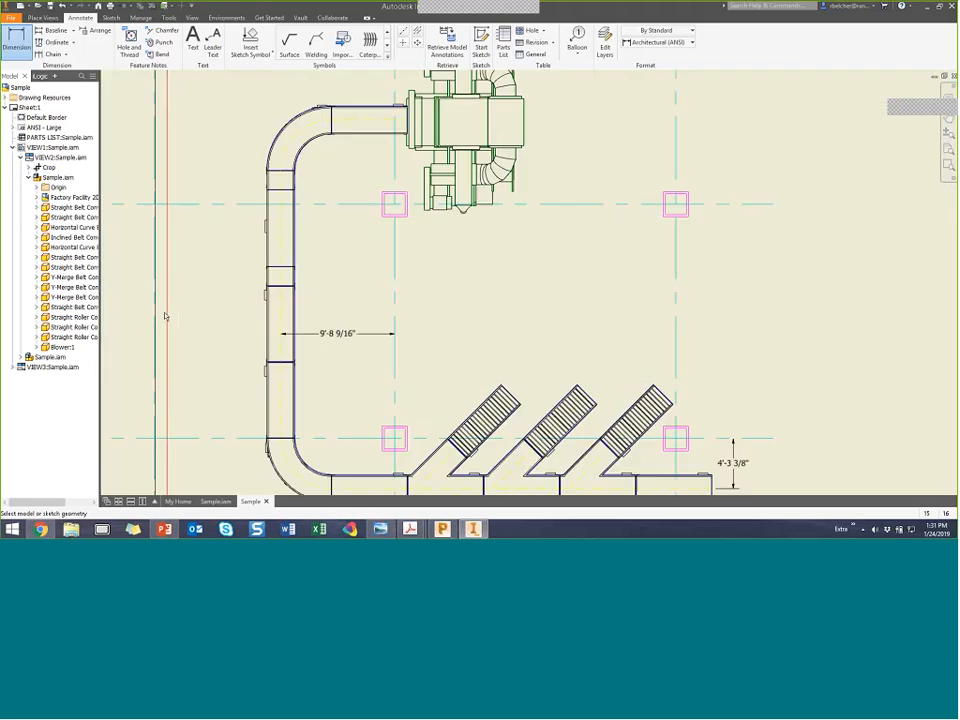
{"action": "middle_click_drag", "start_coordinate": [193, 202], "coordinate": [170, 297]}
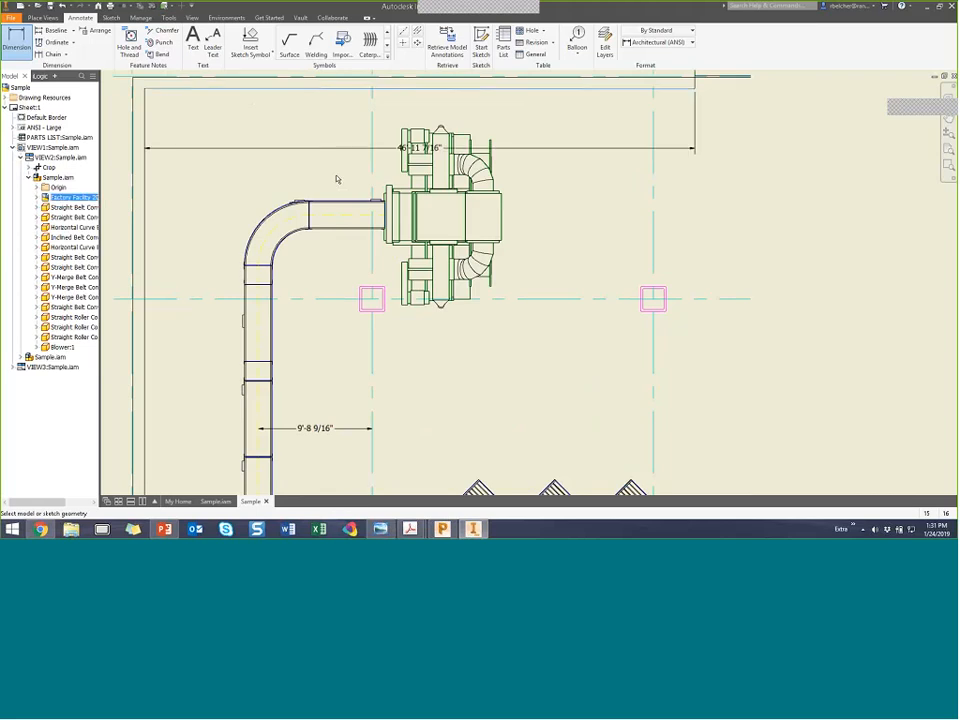
{"action": "left_click", "coordinate": [340, 218]}
{"action": "left_click", "coordinate": [340, 216]}
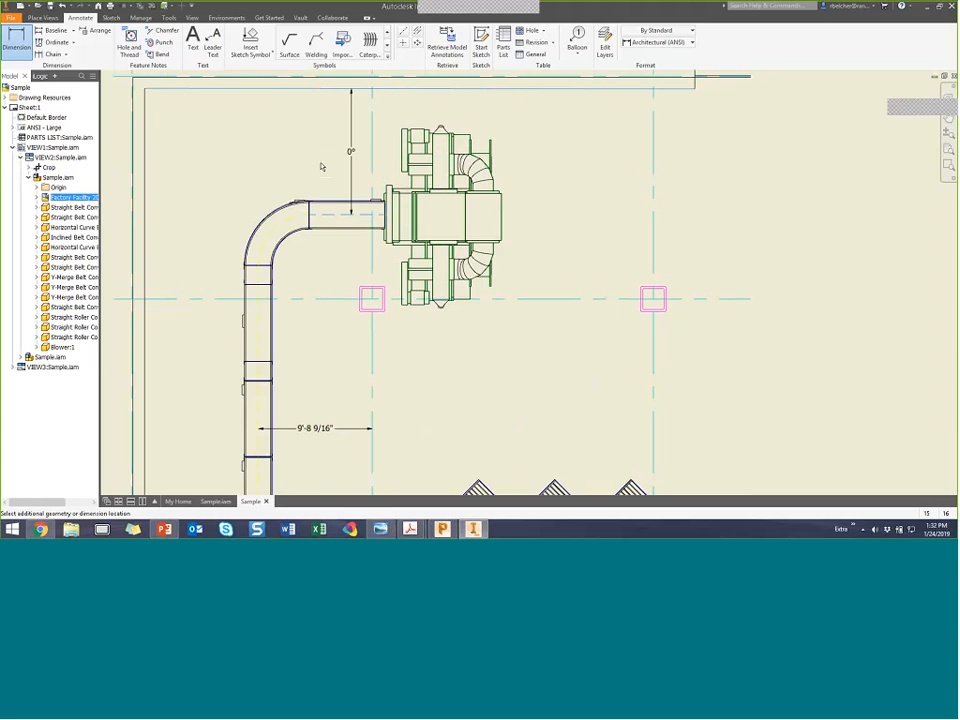
{"action": "key", "text": "Escape"}
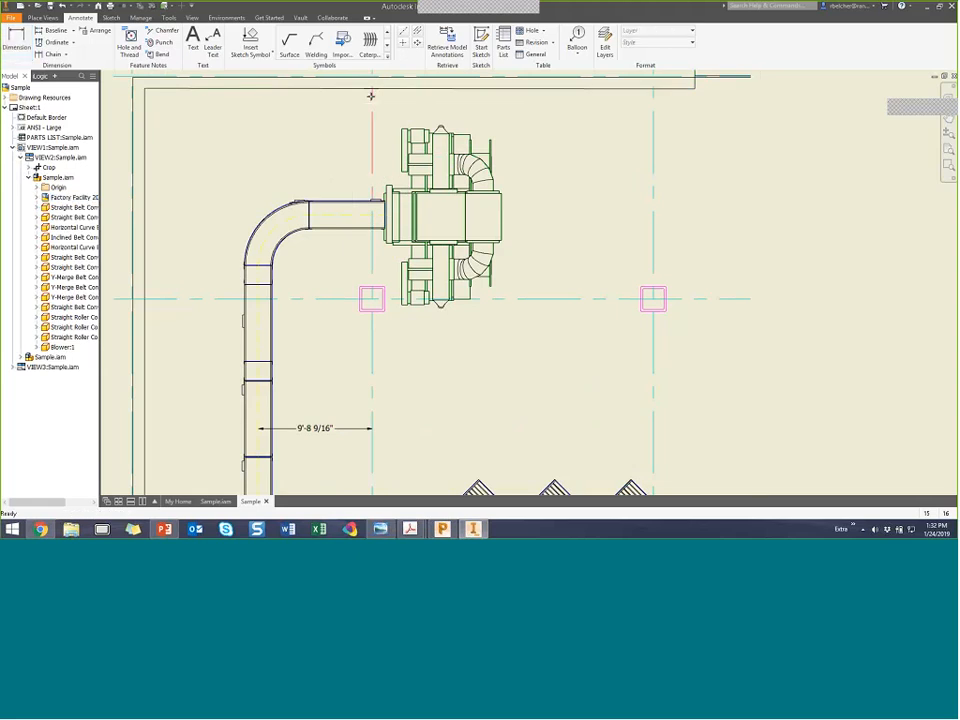
Dimension from the upper inner wall line to the centreline of the conveyor feeding the blower, using the Architectural (ANSI) style, and end dimensioning.
{"action": "key", "text": "d"}
{"action": "left_click", "coordinate": [342, 91]}
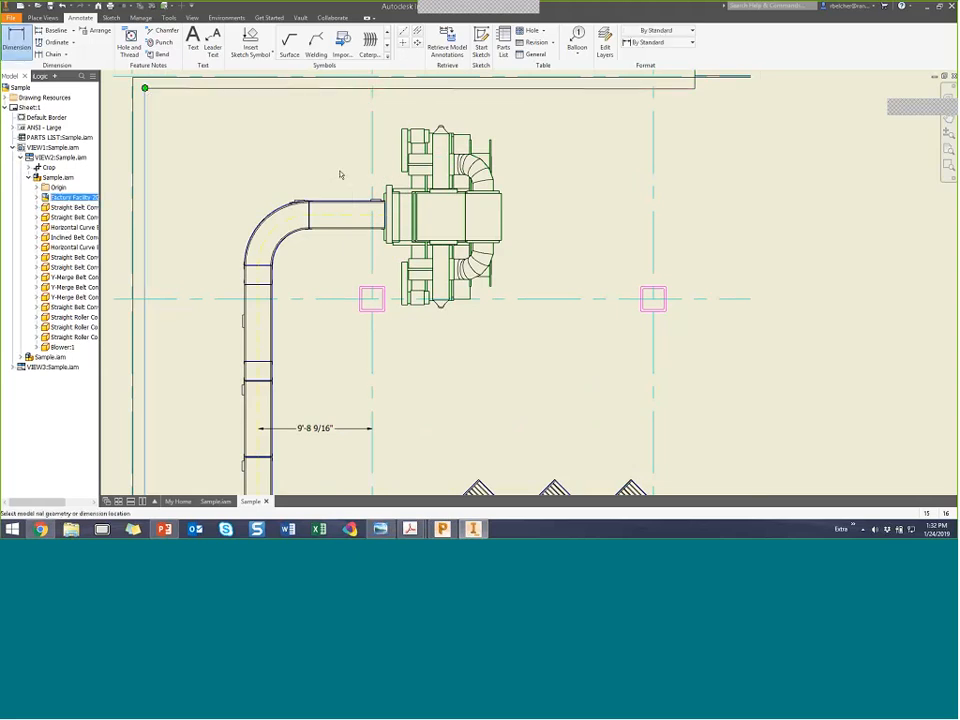
{"action": "left_click", "coordinate": [338, 216]}
{"action": "left_click", "coordinate": [660, 42]}
{"action": "left_click", "coordinate": [650, 50]}
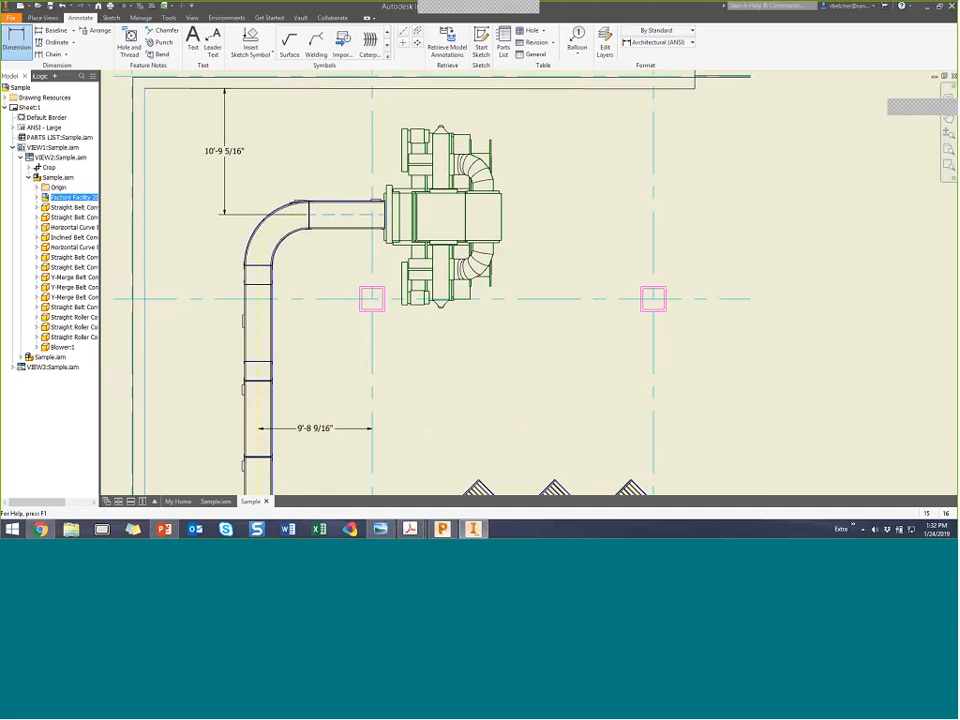
{"action": "left_click", "coordinate": [224, 150]}
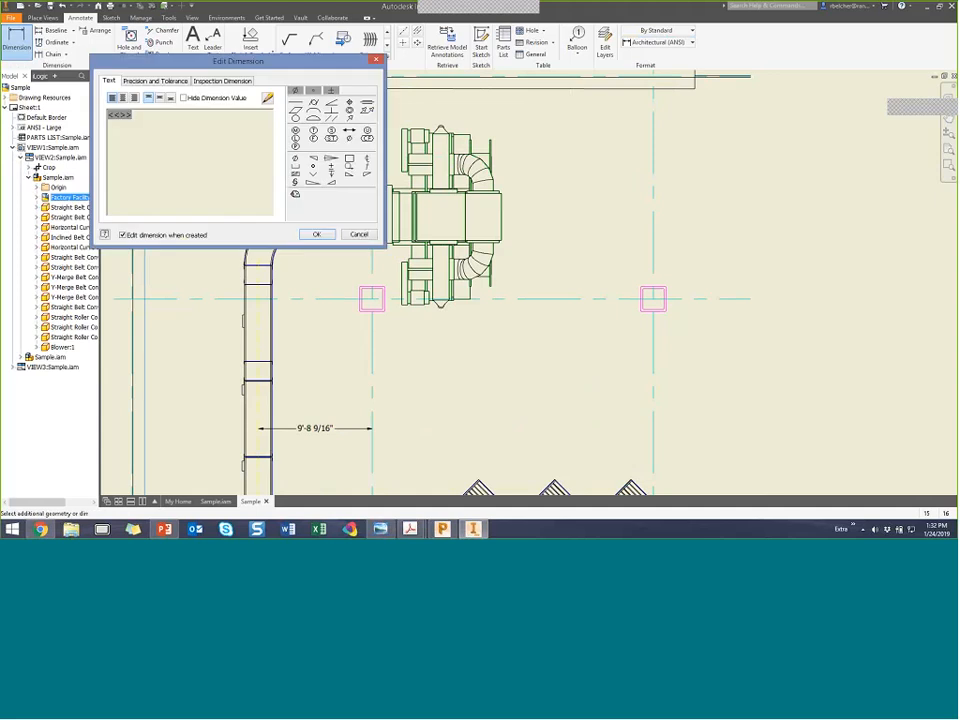
{"action": "left_click", "coordinate": [317, 234]}
{"action": "scroll", "coordinate": [436, 344], "scroll_direction": "down", "scroll_amount": 3}
{"action": "scroll", "coordinate": [453, 348], "scroll_direction": "down", "scroll_amount": 5}
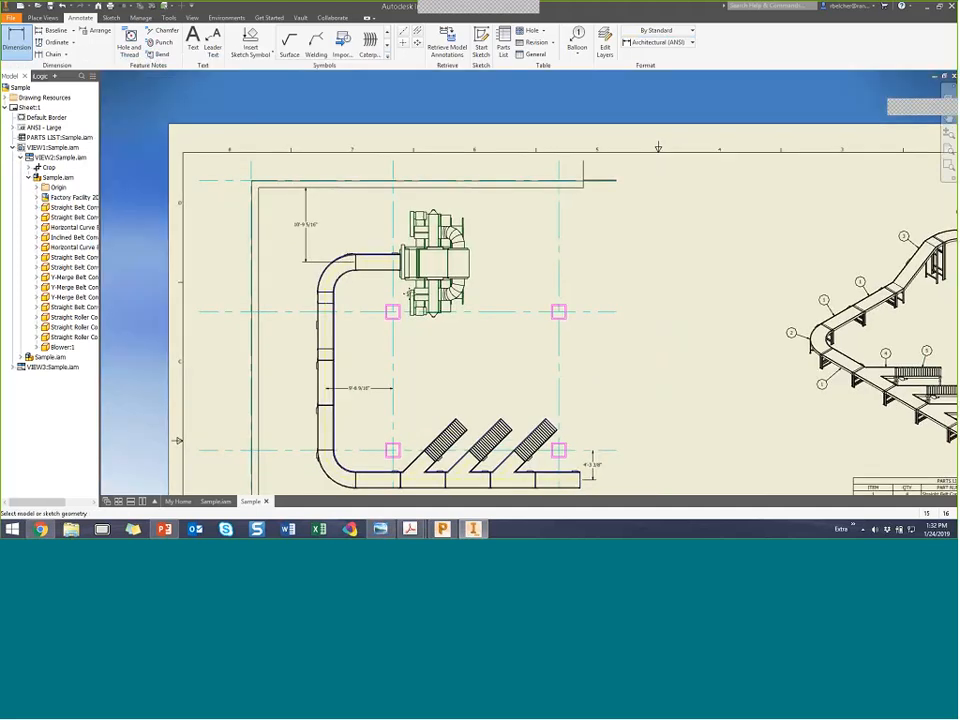
{"action": "mouse_move", "coordinate": [404, 247]}
{"action": "middle_mouse_down"}
{"action": "mouse_move", "coordinate": [388, 218]}
{"action": "mouse_move", "coordinate": [394, 225]}
{"action": "middle_mouse_up"}
{"action": "key", "text": "Escape"}
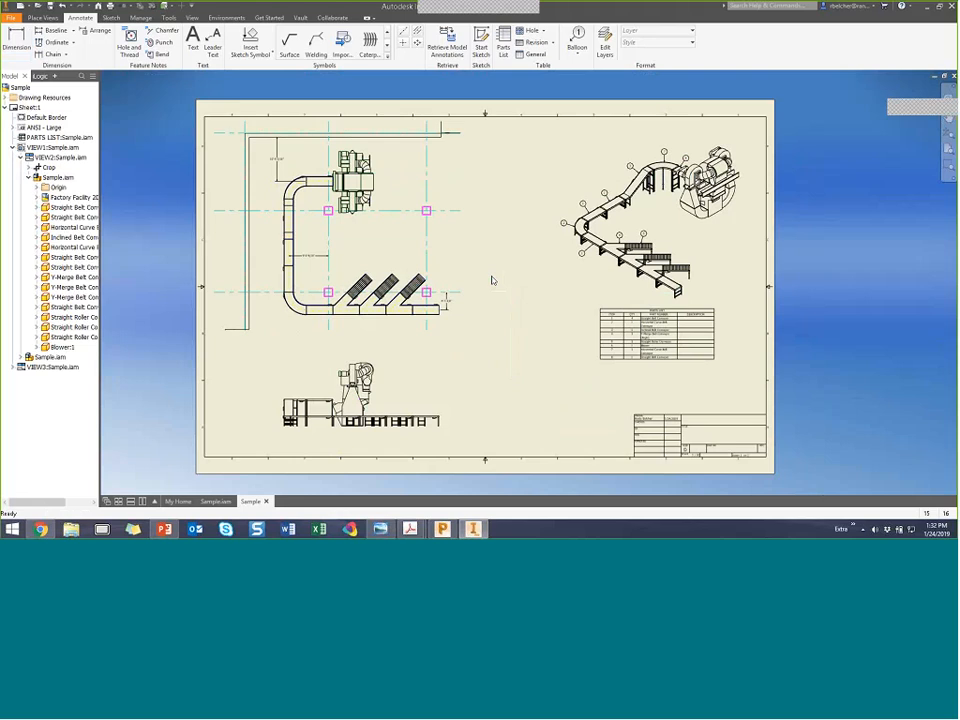
In the Sample.iam assembly, pull the straight belt conveyor after the horizontal curve out of line and move the Y-merge run away from the curve.
{"action": "left_click", "coordinate": [218, 501]}
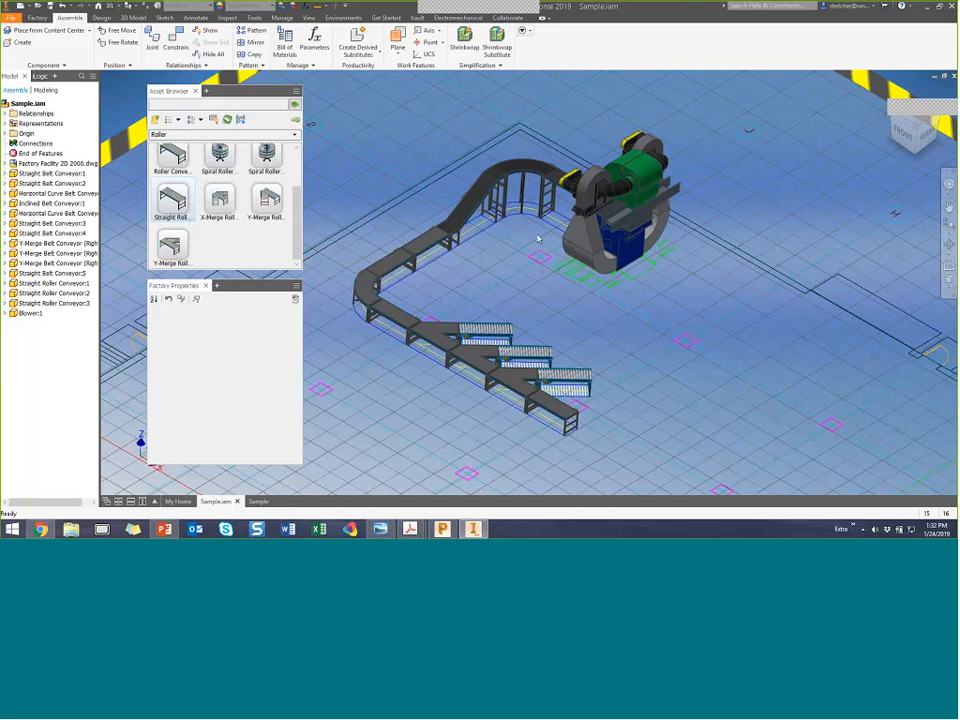
{"action": "scroll", "coordinate": [506, 244], "scroll_direction": "up", "scroll_amount": 5}
{"action": "middle_click_drag", "start_coordinate": [527, 233], "coordinate": [589, 199]}
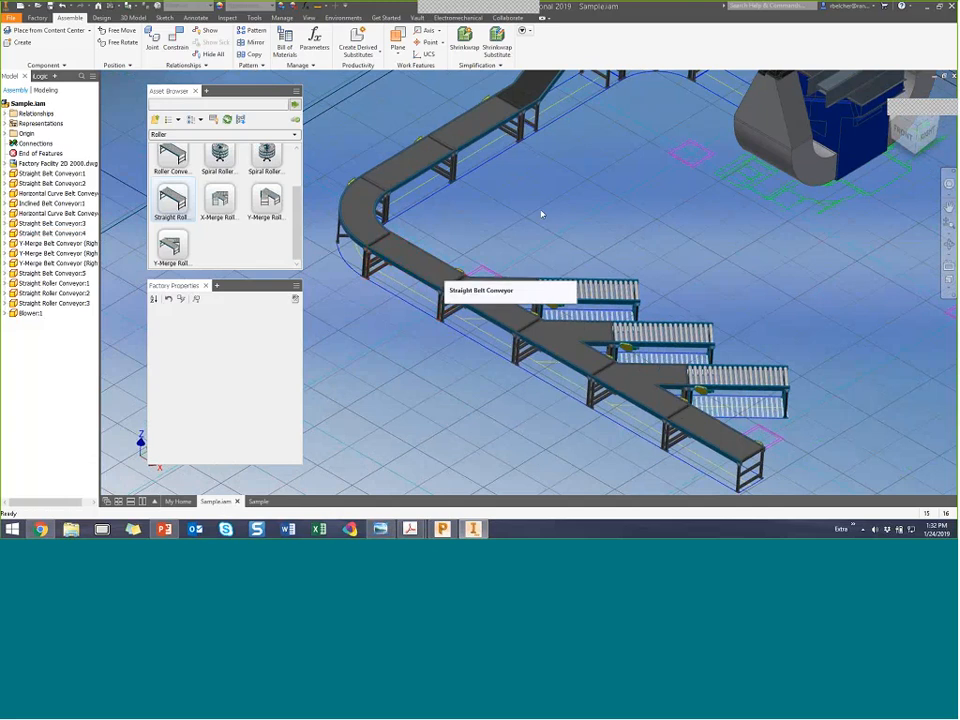
{"action": "middle_click_drag", "start_coordinate": [530, 215], "coordinate": [578, 187]}
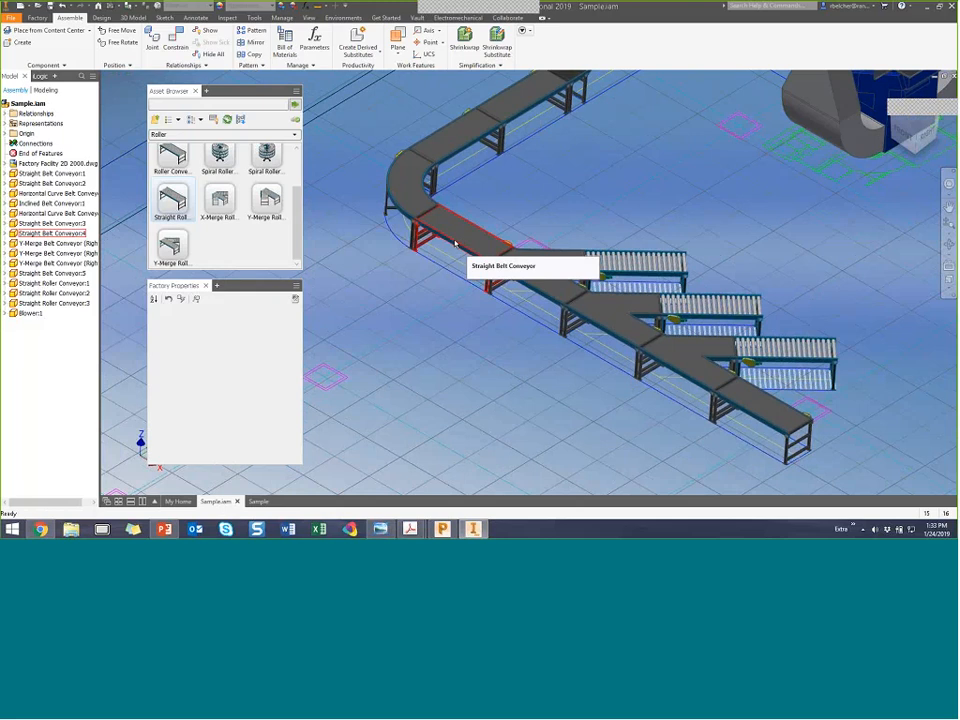
{"action": "middle_click_drag", "start_coordinate": [455, 243], "coordinate": [479, 276]}
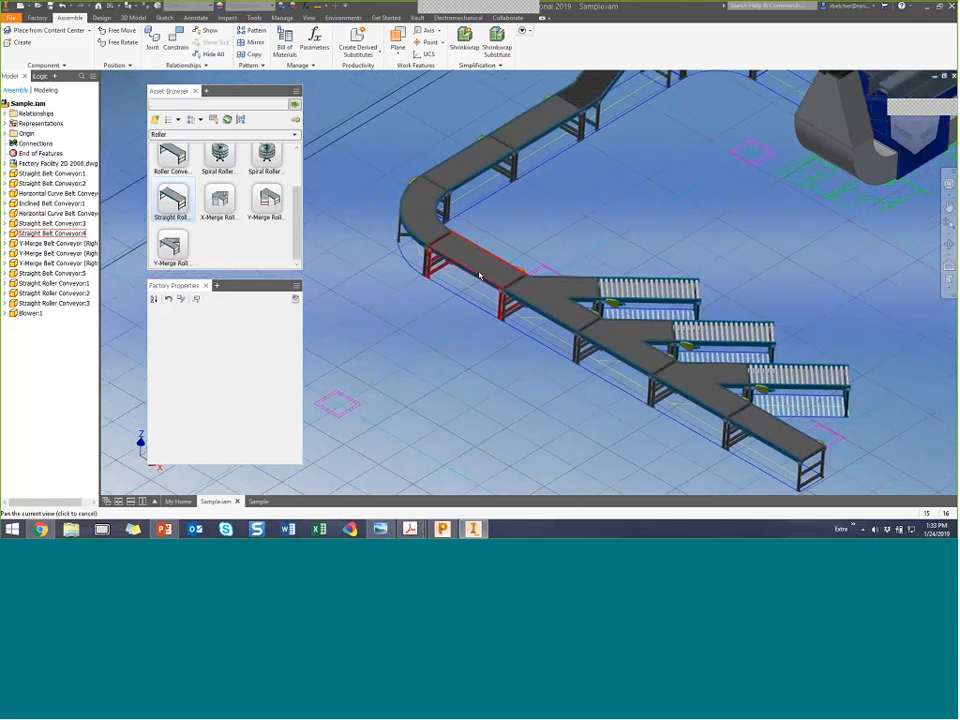
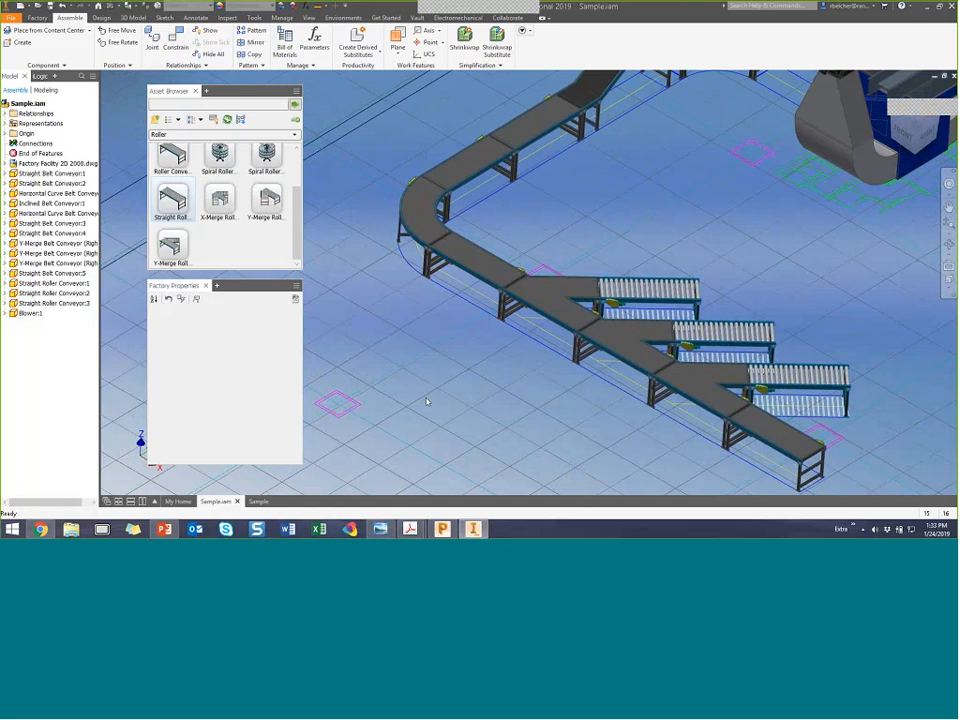
{"action": "left_click", "coordinate": [445, 275]}
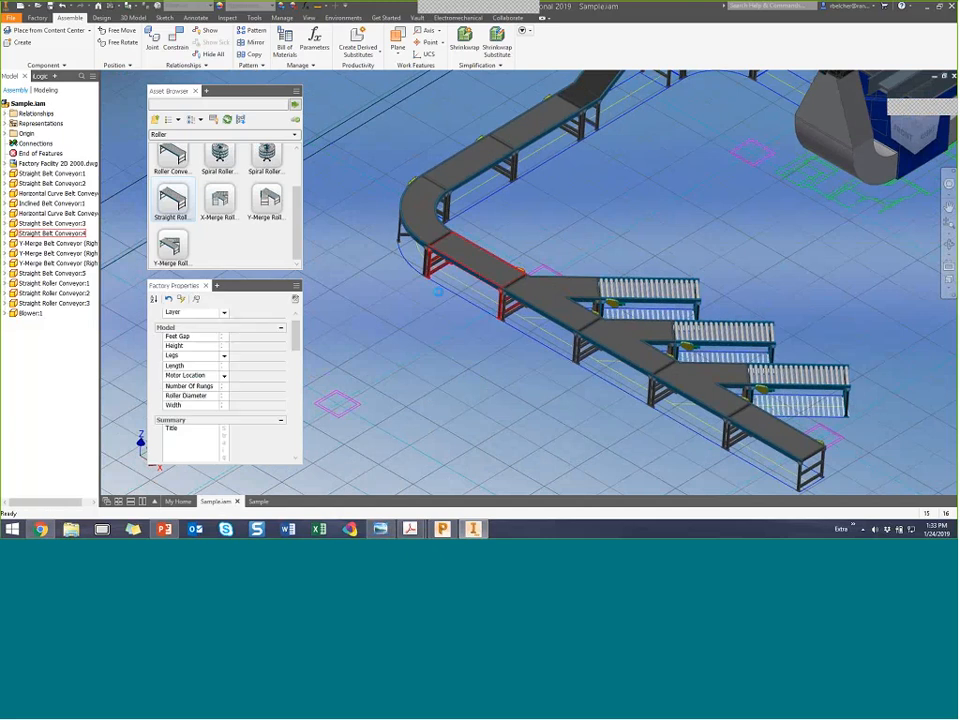
{"action": "left_click_drag", "start_coordinate": [393, 330], "coordinate": [420, 378]}
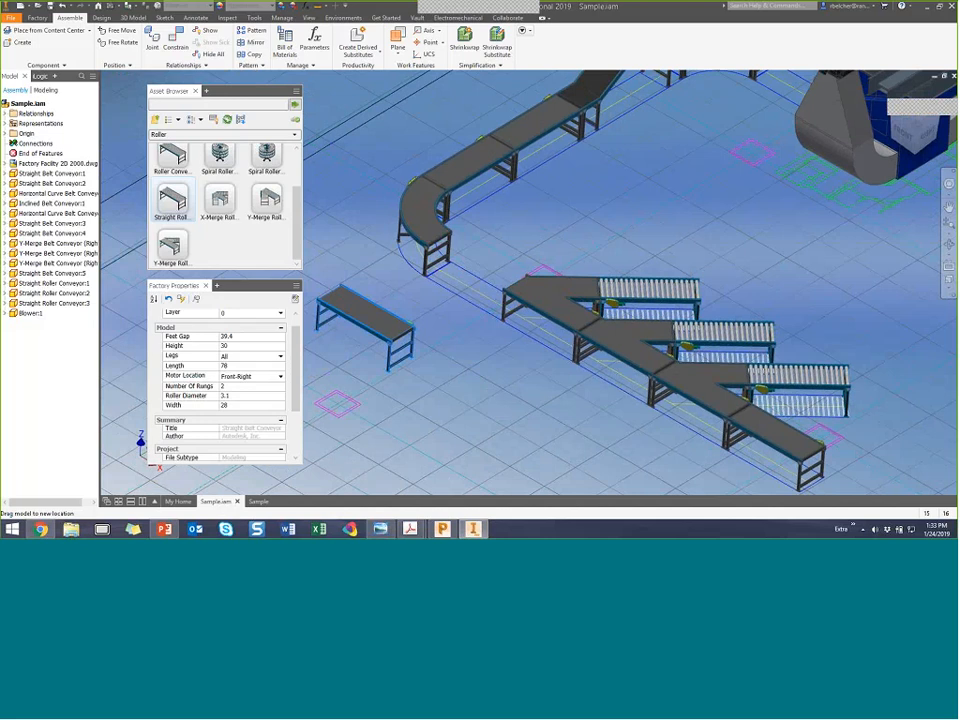
{"action": "middle_click_drag", "start_coordinate": [538, 328], "coordinate": [516, 280]}
{"action": "left_click_drag", "start_coordinate": [516, 280], "coordinate": [468, 433]}
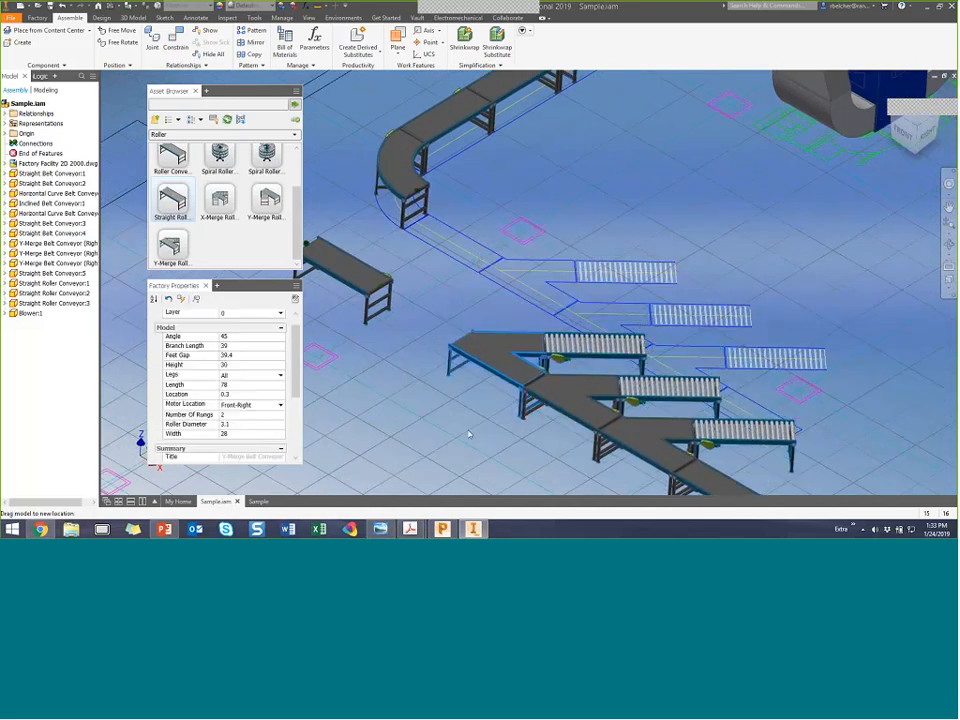
Browse the factory assets up to the user assets and open the ADFS_Sample_Assets folder.
{"action": "left_click", "coordinate": [156, 119]}
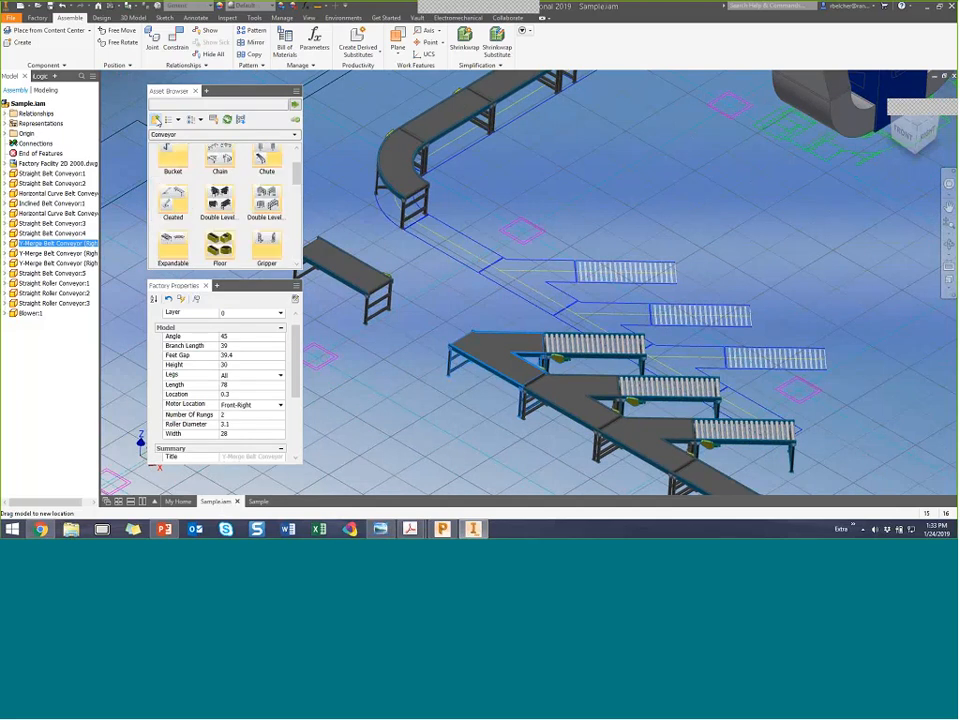
{"action": "left_click", "coordinate": [156, 119]}
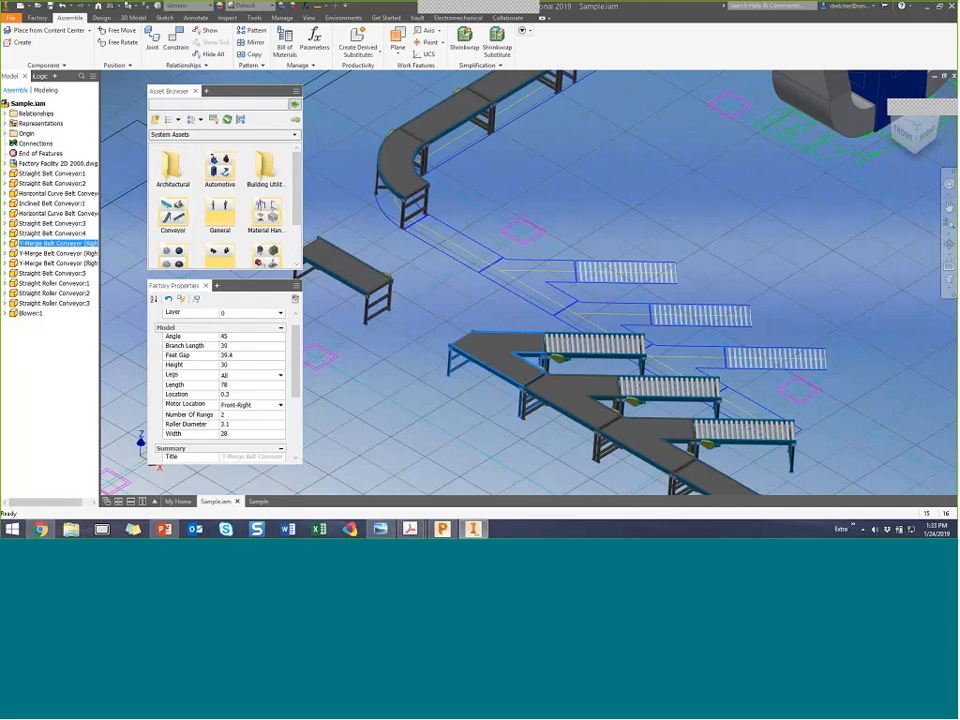
{"action": "left_click", "coordinate": [156, 119]}
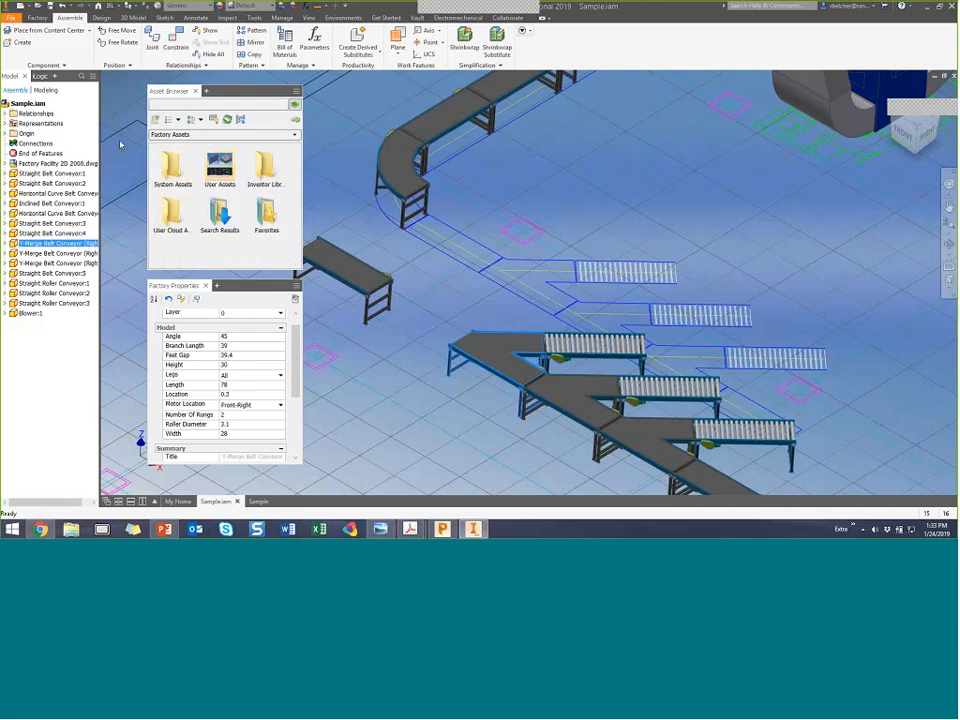
{"action": "double_click", "coordinate": [224, 175]}
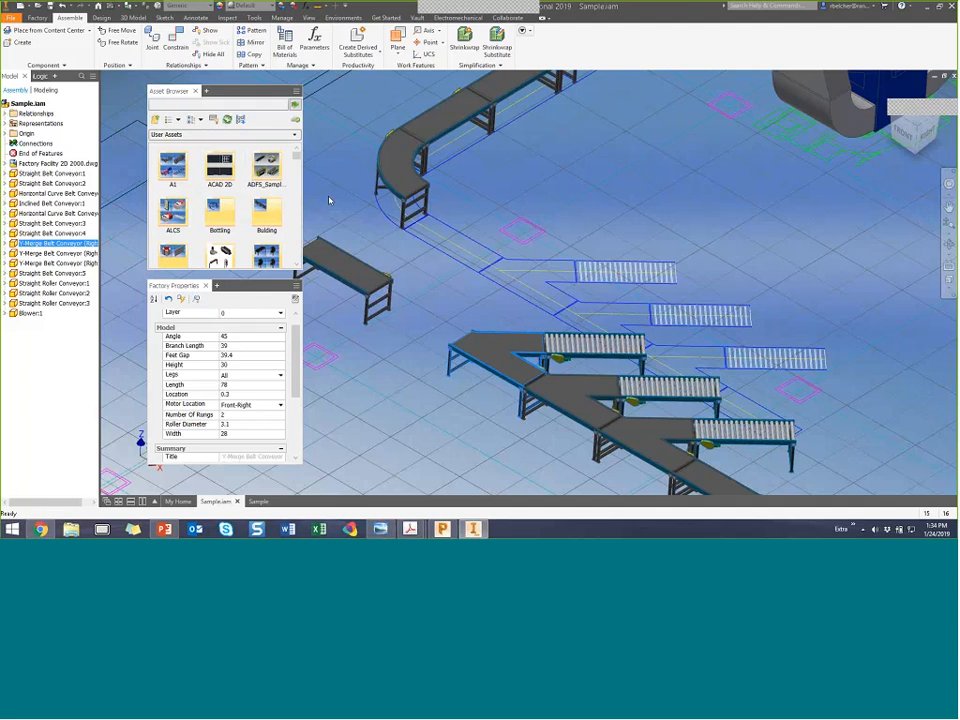
{"action": "scroll", "coordinate": [297, 162], "scroll_direction": "down", "scroll_amount": 1}
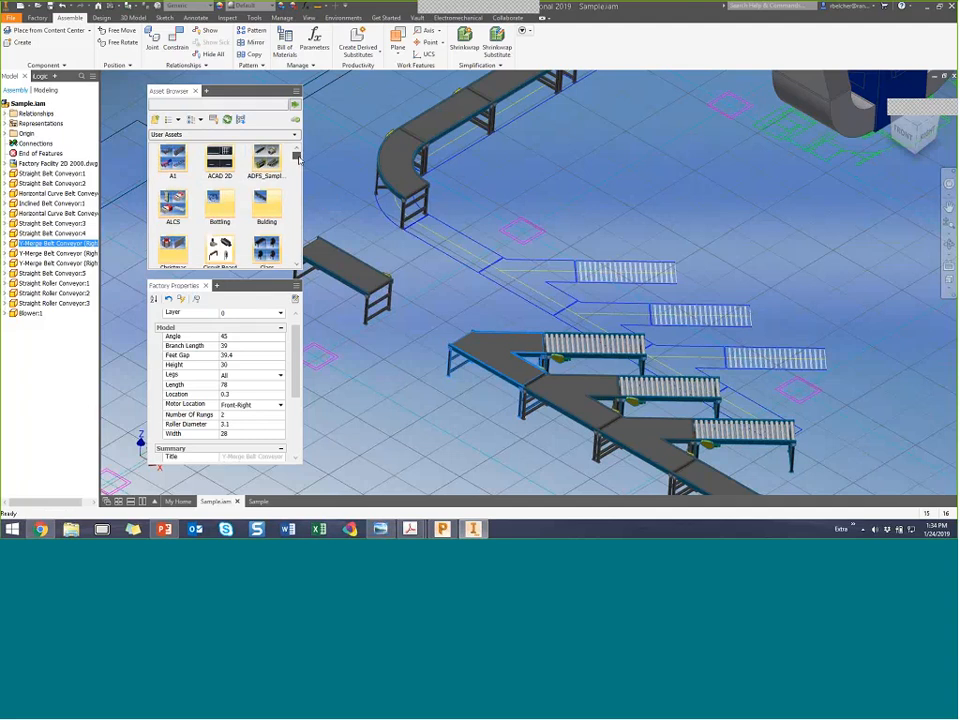
{"action": "scroll", "coordinate": [297, 162], "scroll_direction": "down", "scroll_amount": 1}
{"action": "scroll", "coordinate": [297, 162], "scroll_direction": "down", "scroll_amount": 2}
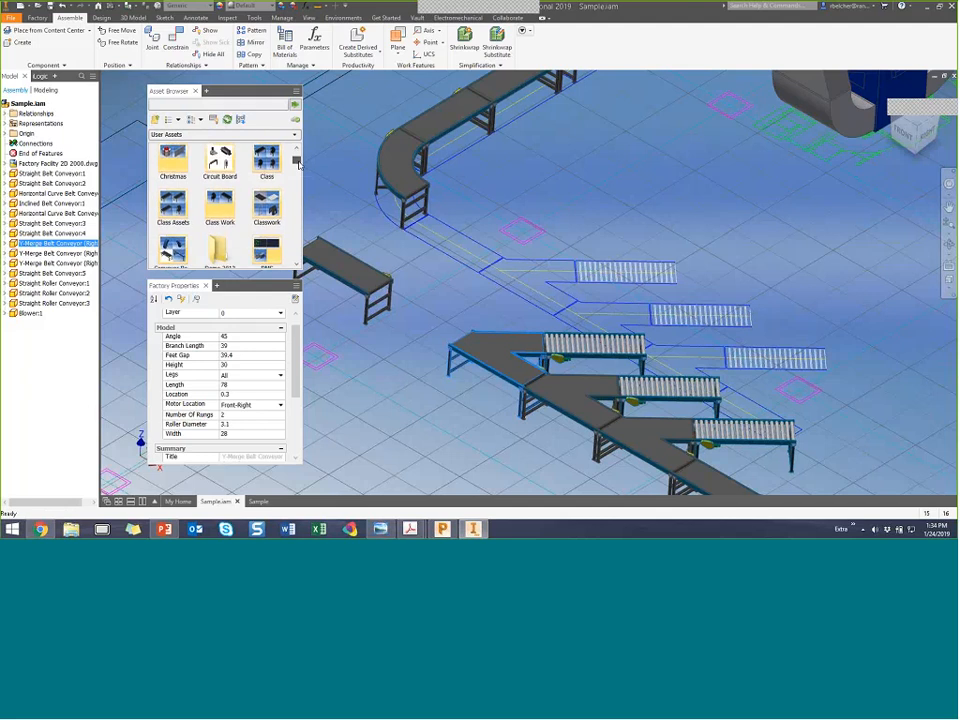
{"action": "mouse_move", "coordinate": [298, 168]}
{"action": "left_mouse_down"}
{"action": "mouse_move", "coordinate": [299, 186]}
{"action": "mouse_move", "coordinate": [300, 150]}
{"action": "left_mouse_up"}
{"action": "double_click", "coordinate": [280, 167]}
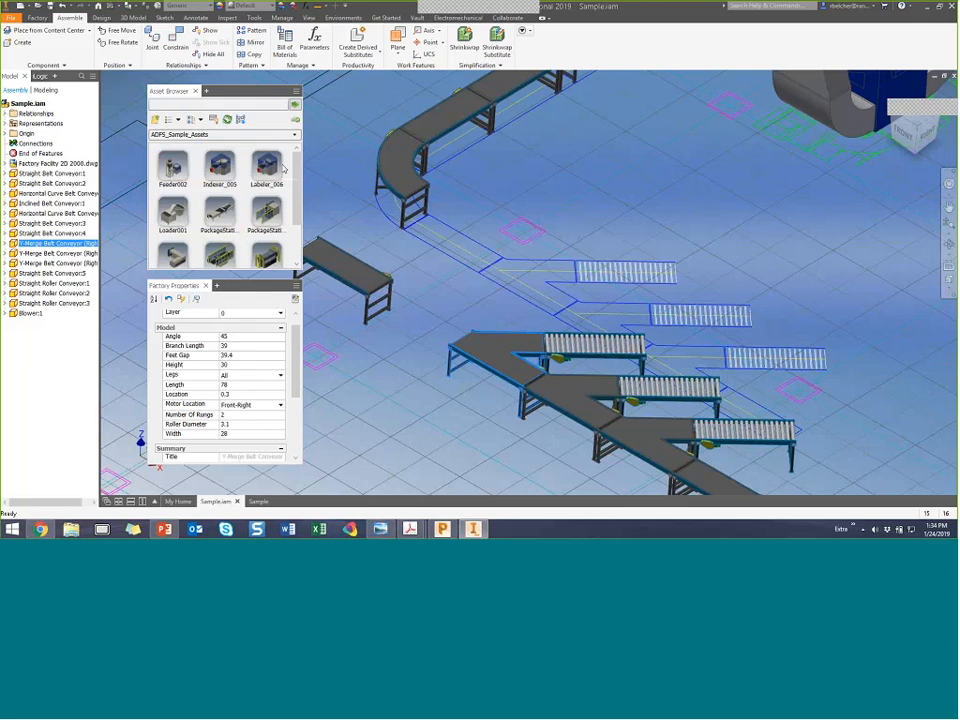
Insert the Quality Inspect asset at the open end of the horizontal curve conveyor and reconnect the Y-merge run to its outlet.
{"action": "left_click_drag", "start_coordinate": [299, 204], "coordinate": [299, 241]}
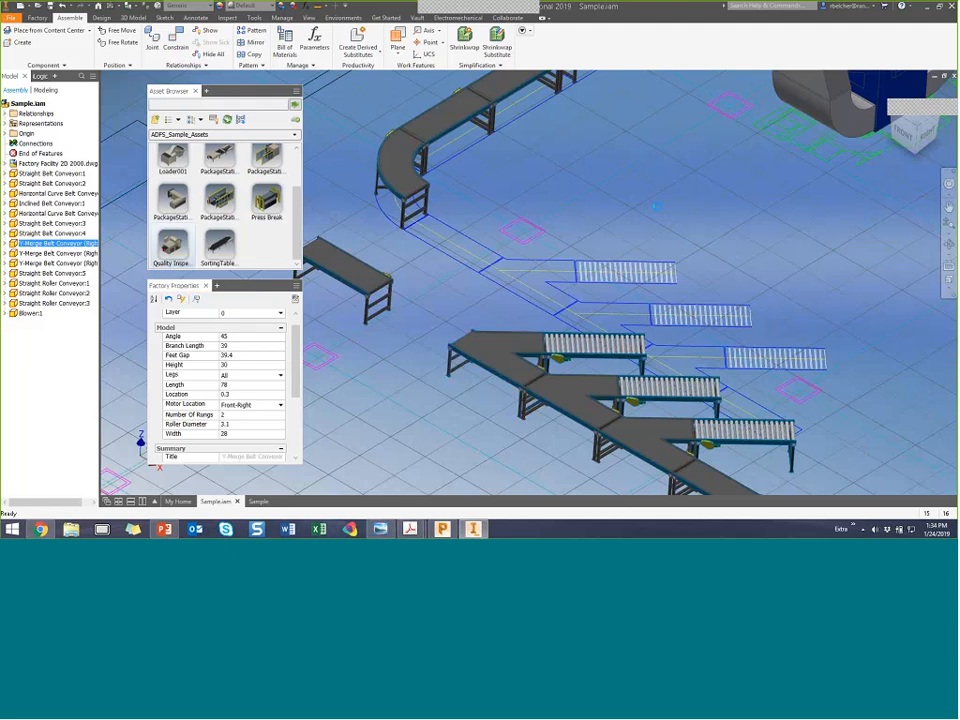
{"action": "left_click_drag", "start_coordinate": [172, 245], "coordinate": [474, 257]}
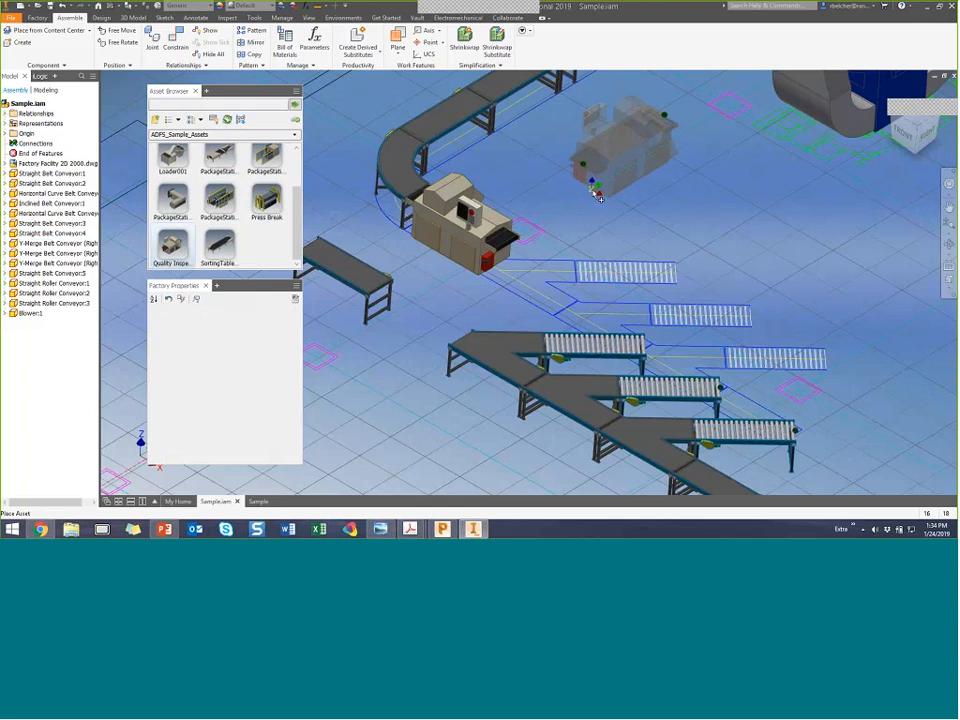
{"action": "right_click", "coordinate": [598, 190]}
{"action": "left_click", "coordinate": [612, 196]}
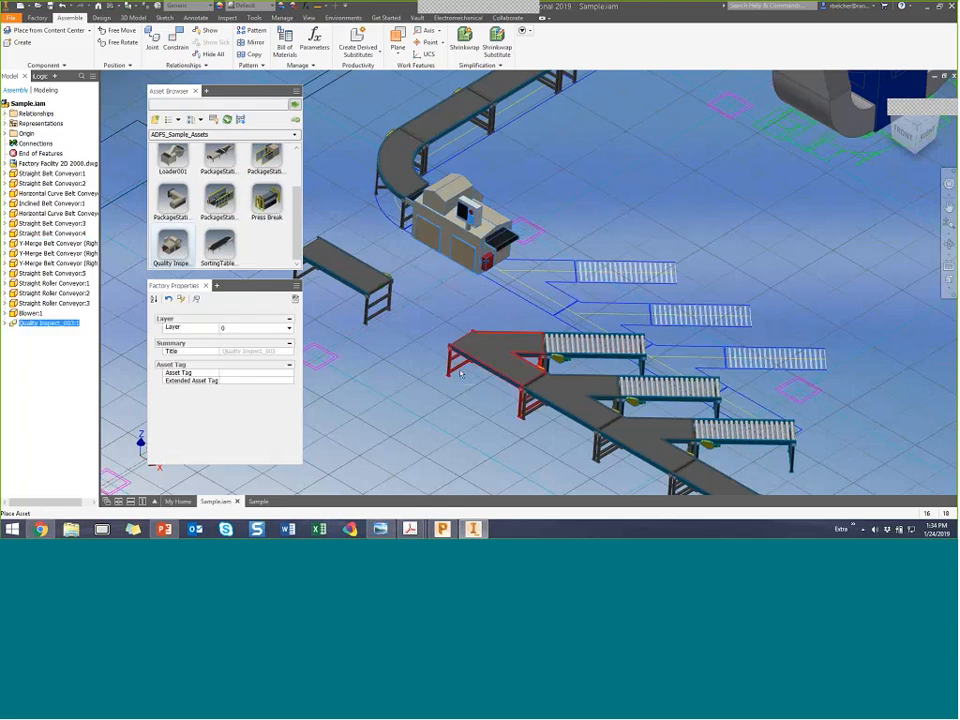
{"action": "left_click_drag", "start_coordinate": [461, 374], "coordinate": [593, 314]}
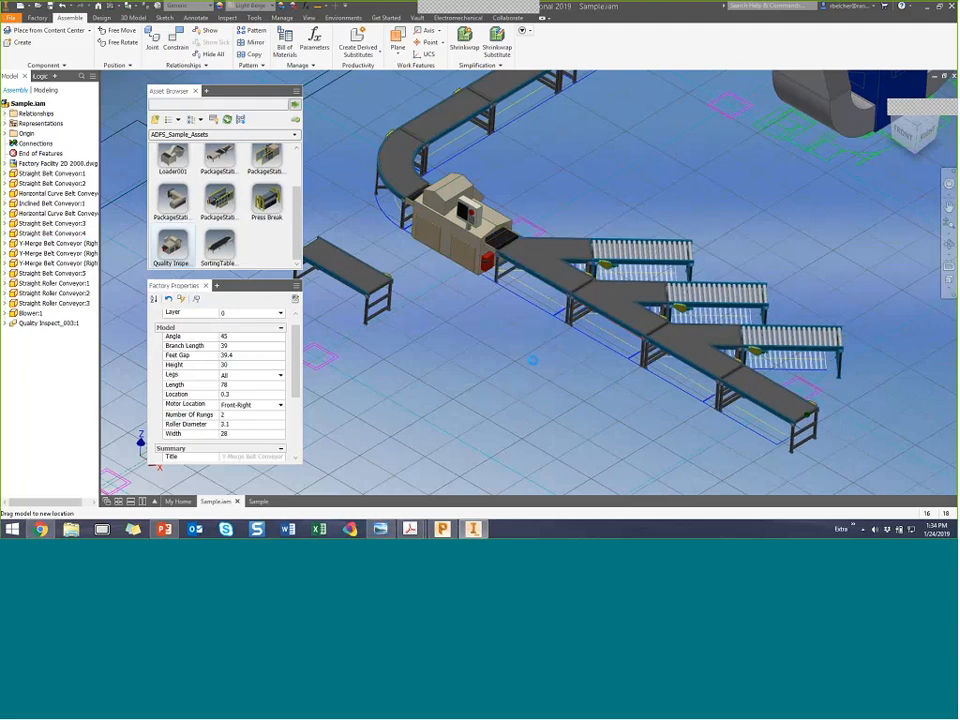
Delete the detached straight belt conveyor lying beside the line.
{"action": "left_click", "coordinate": [456, 298]}
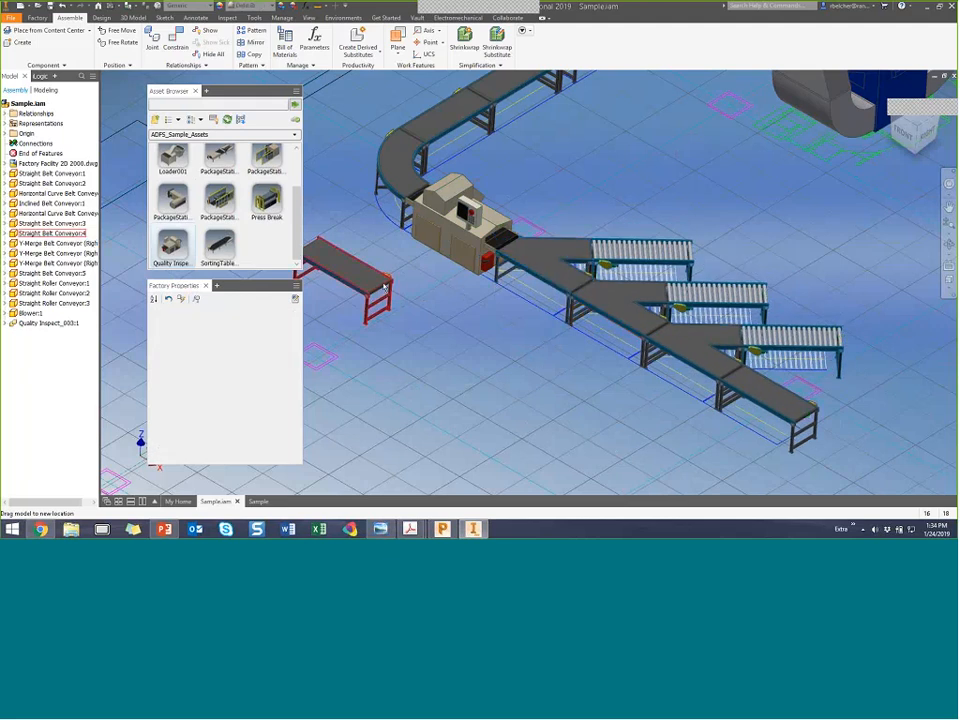
{"action": "right_click", "coordinate": [380, 210]}
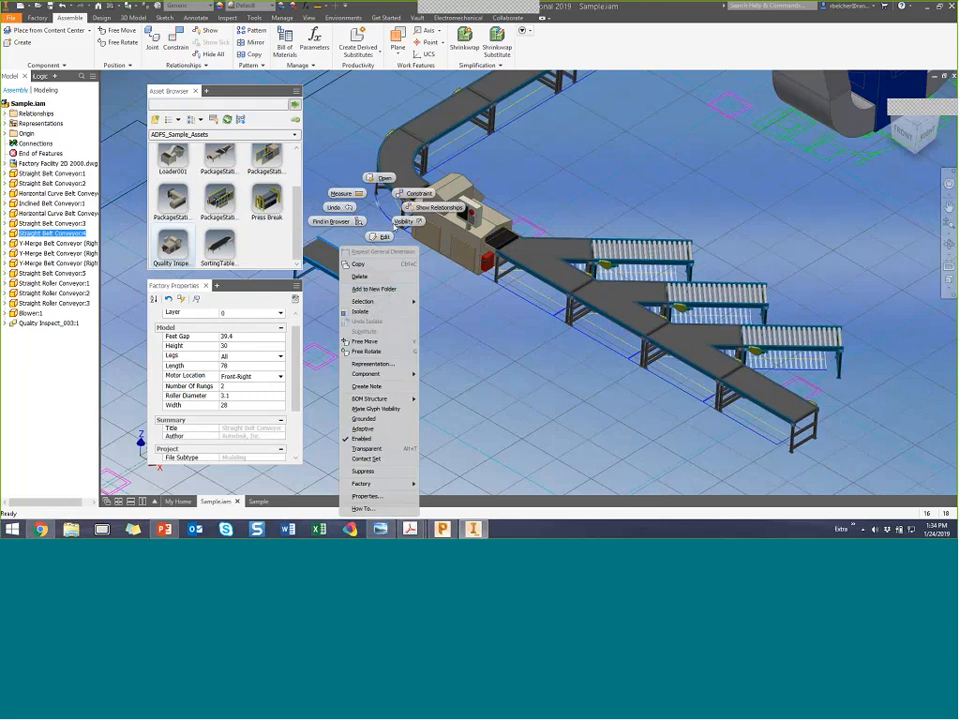
{"action": "left_click", "coordinate": [359, 276]}
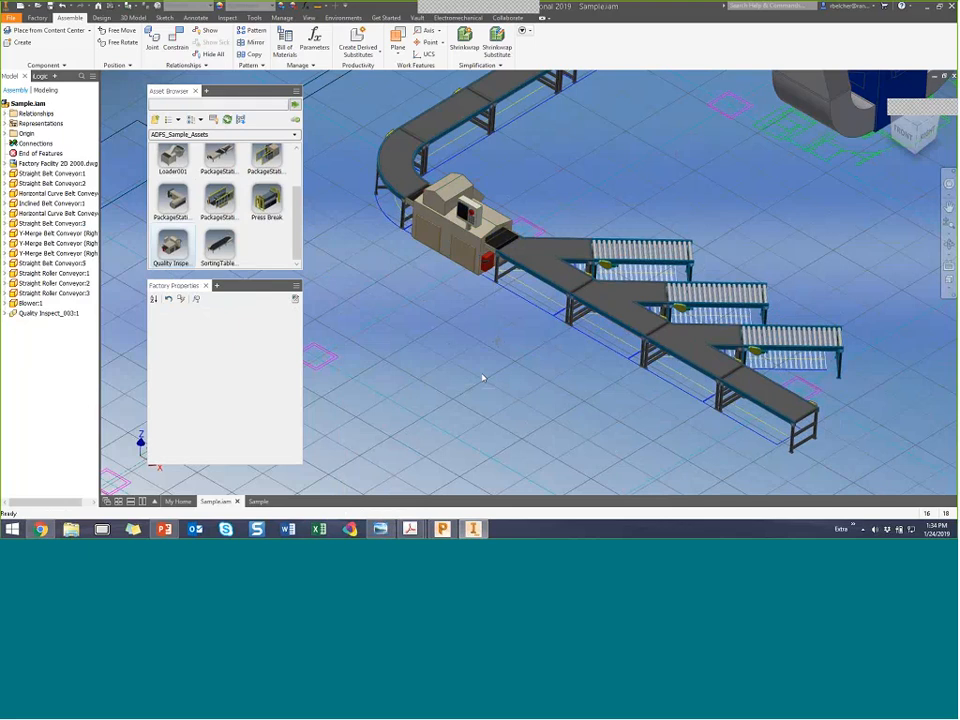
Return to the Sample drawing and examine the inspection machine in the top view and the updated parts list.
{"action": "middle_click_drag", "start_coordinate": [482, 378], "coordinate": [426, 465]}
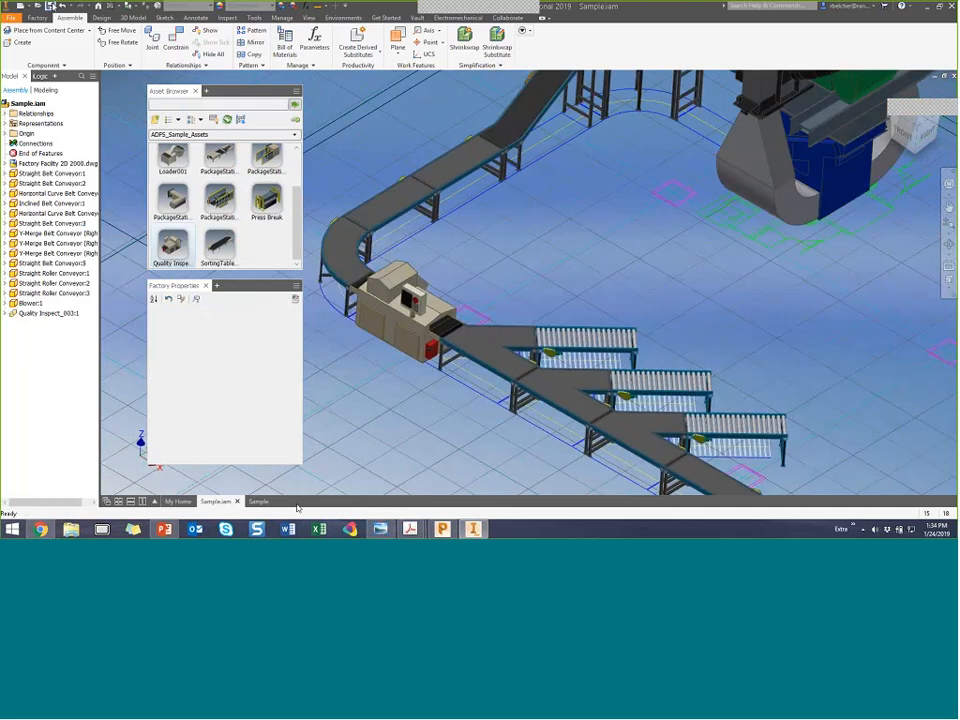
{"action": "left_click", "coordinate": [260, 501]}
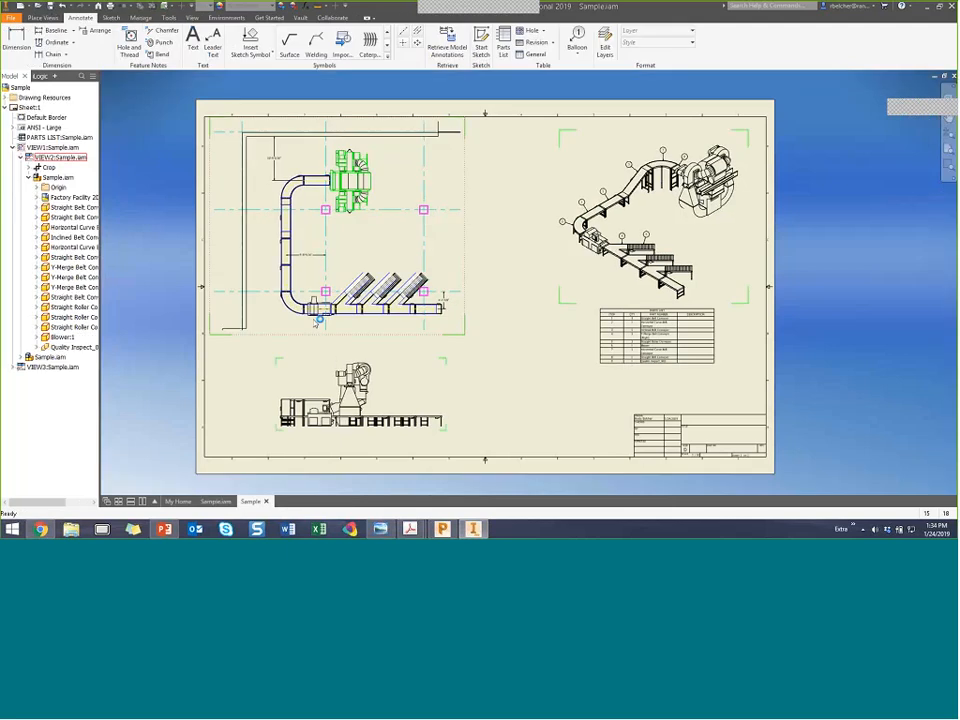
{"action": "scroll", "coordinate": [332, 311], "scroll_direction": "up", "scroll_amount": 4}
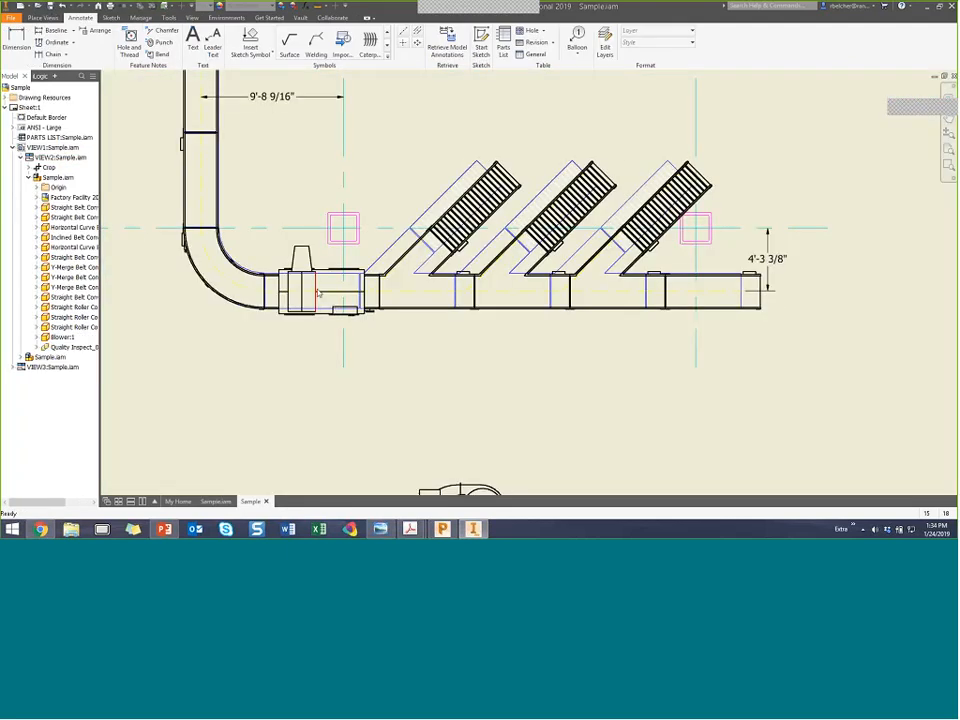
{"action": "scroll", "coordinate": [332, 311], "scroll_direction": "down", "scroll_amount": 4}
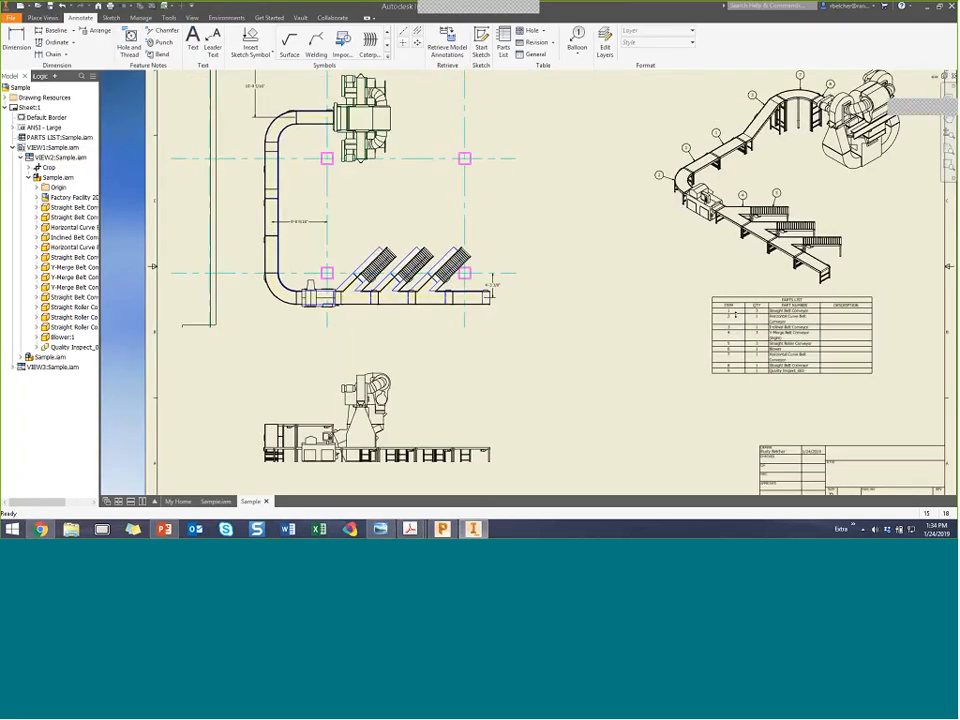
{"action": "scroll", "coordinate": [735, 315], "scroll_direction": "down", "scroll_amount": 5}
{"action": "middle_click_drag", "start_coordinate": [735, 315], "coordinate": [565, 281]}
{"action": "scroll", "coordinate": [587, 302], "scroll_direction": "up", "scroll_amount": 6}
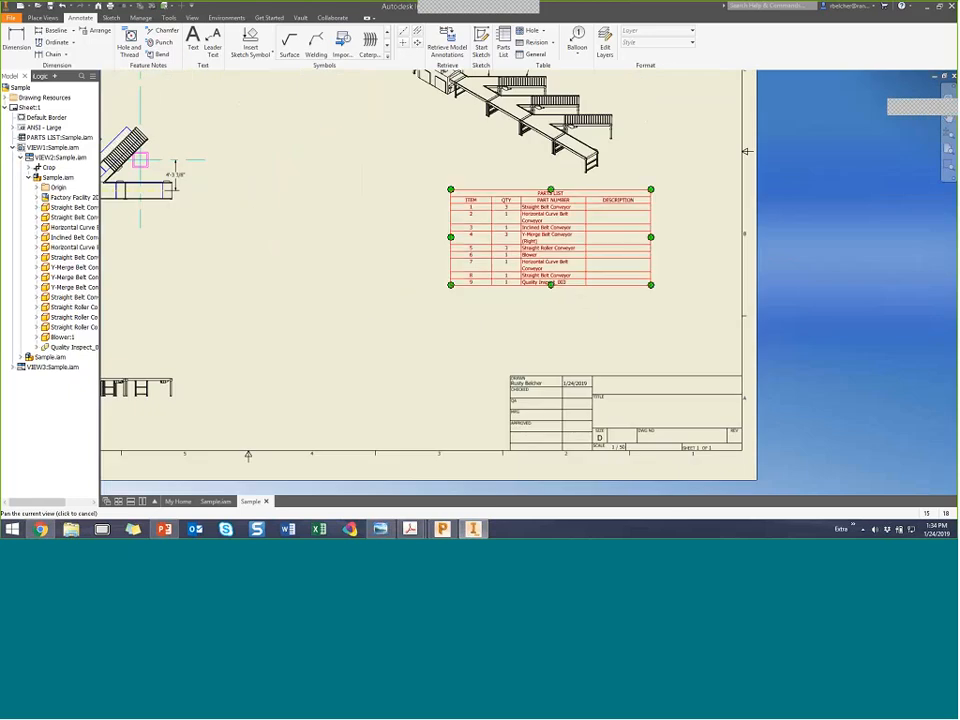
Balloon the quality inspection machine in the isometric view, placing the balloon just below and outside its front corner.
{"action": "middle_click_drag", "start_coordinate": [448, 179], "coordinate": [454, 340]}
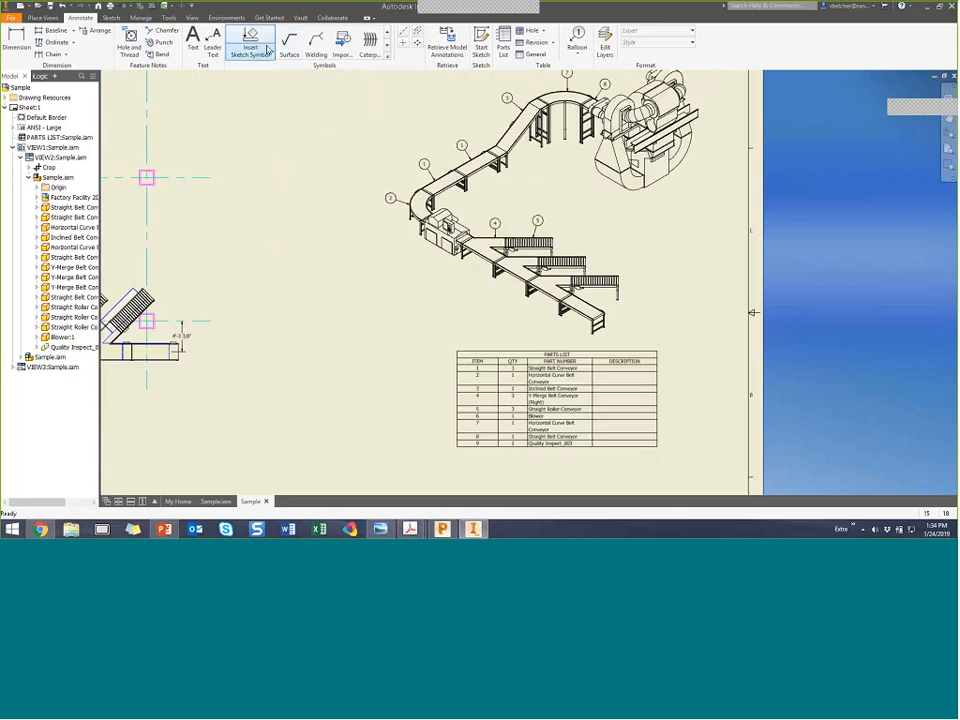
{"action": "left_click", "coordinate": [577, 42]}
{"action": "scroll", "coordinate": [439, 268], "scroll_direction": "up", "scroll_amount": 2}
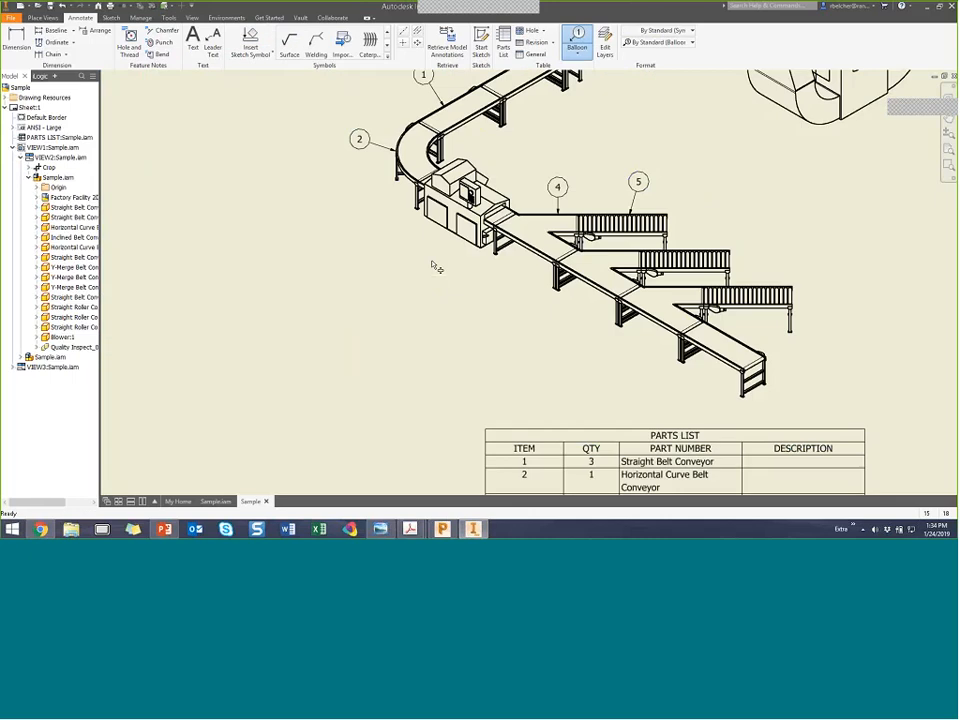
{"action": "left_click", "coordinate": [424, 244]}
{"action": "left_click", "coordinate": [421, 250]}
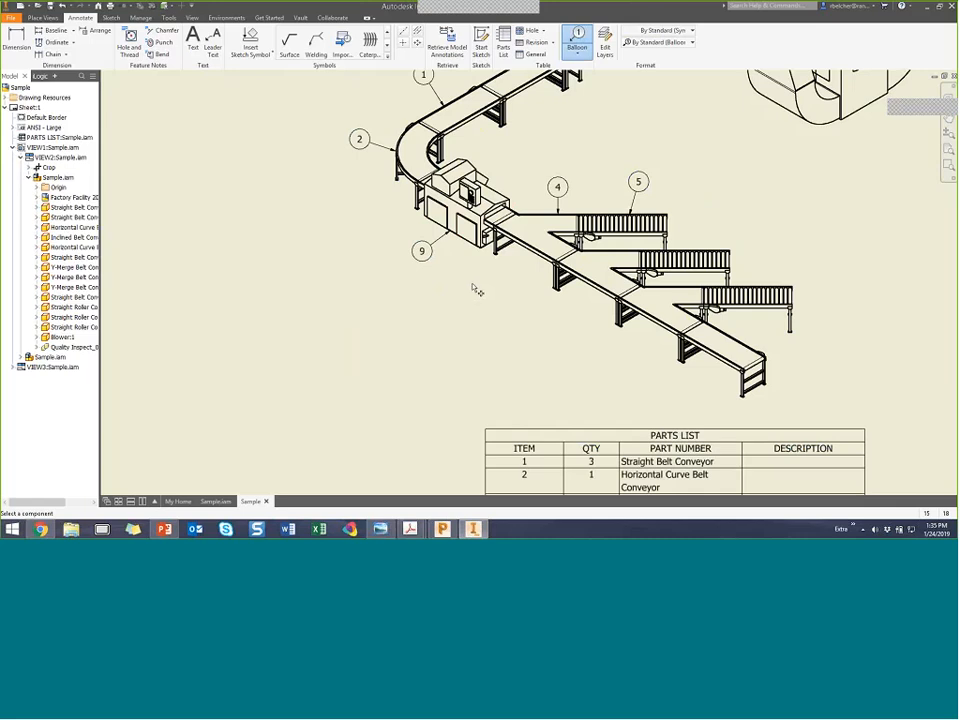
Examine the merge conveyors against the 2D layout lines and the last conveyor's gridline dimension in the top view.
{"action": "scroll", "coordinate": [477, 290], "scroll_direction": "down", "scroll_amount": 5}
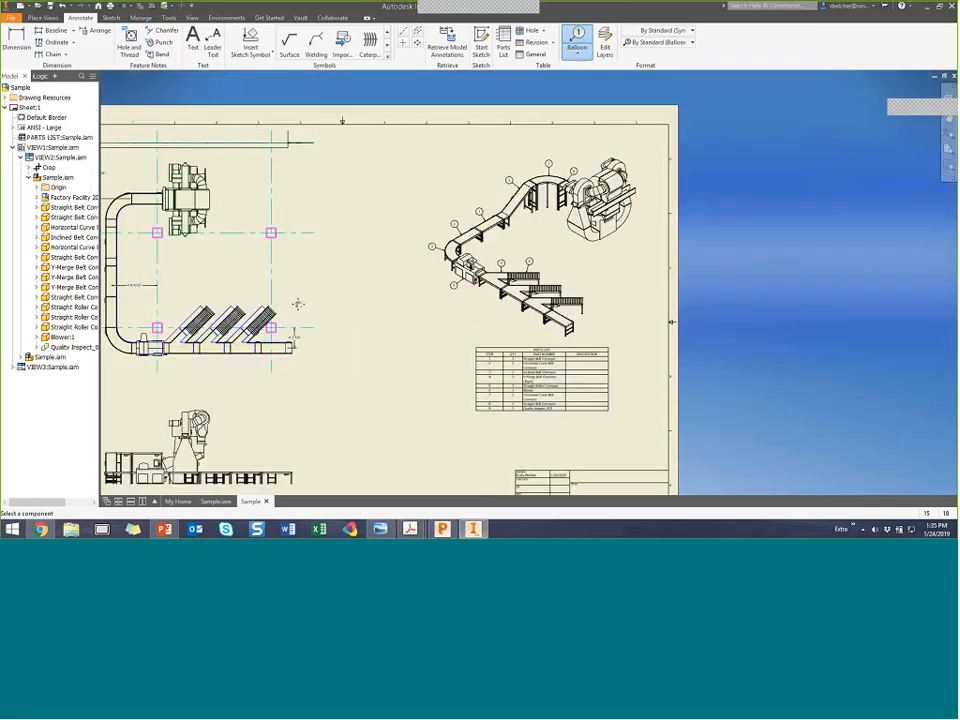
{"action": "middle_click_drag", "start_coordinate": [298, 304], "coordinate": [430, 287]}
{"action": "scroll", "coordinate": [418, 313], "scroll_direction": "up", "scroll_amount": 5}
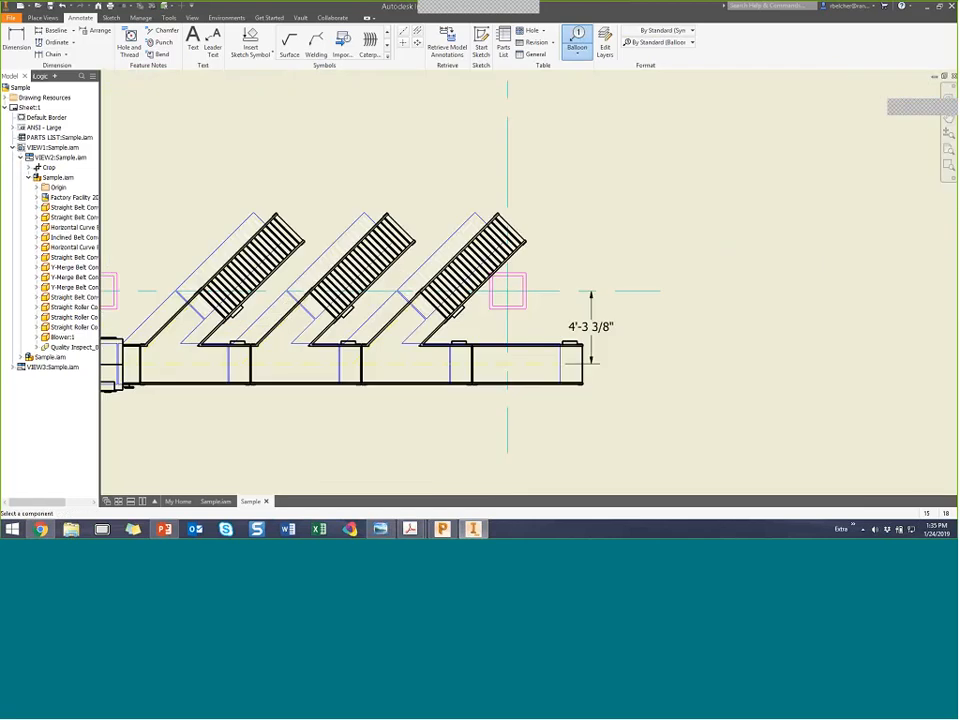
{"action": "scroll", "coordinate": [366, 217], "scroll_direction": "down", "scroll_amount": 1}
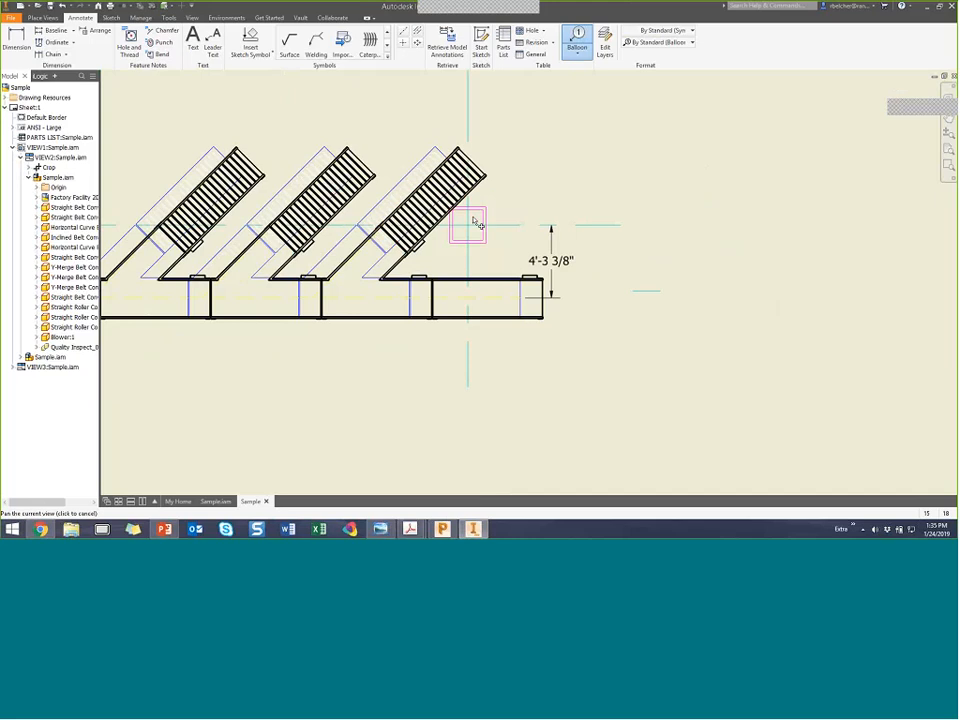
{"action": "scroll", "coordinate": [477, 221], "scroll_direction": "down", "scroll_amount": 2}
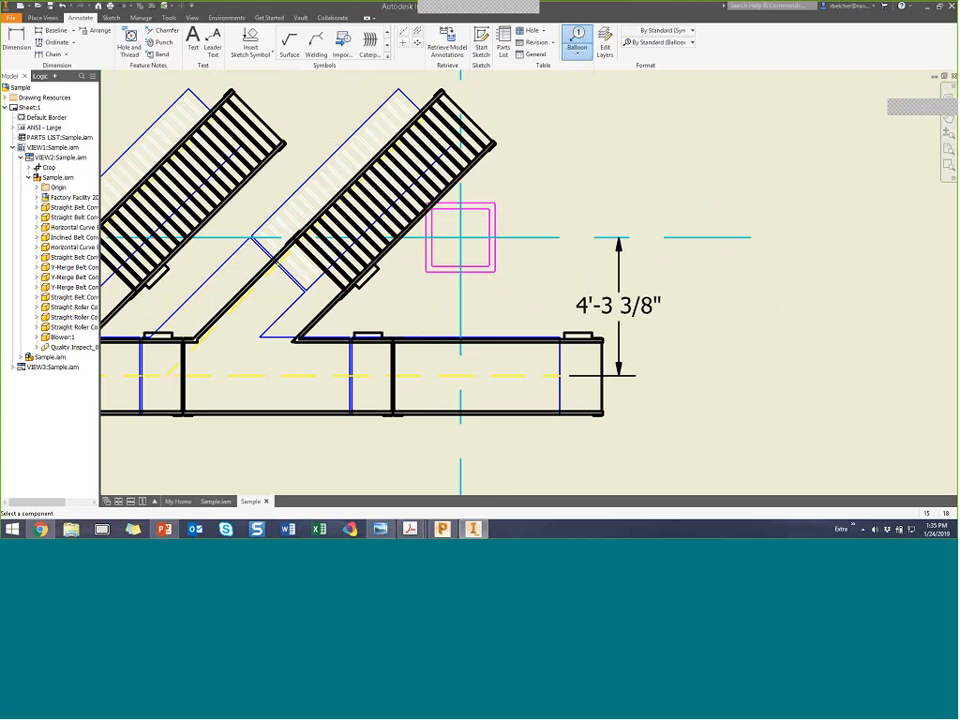
{"action": "scroll", "coordinate": [472, 212], "scroll_direction": "down", "scroll_amount": 2}
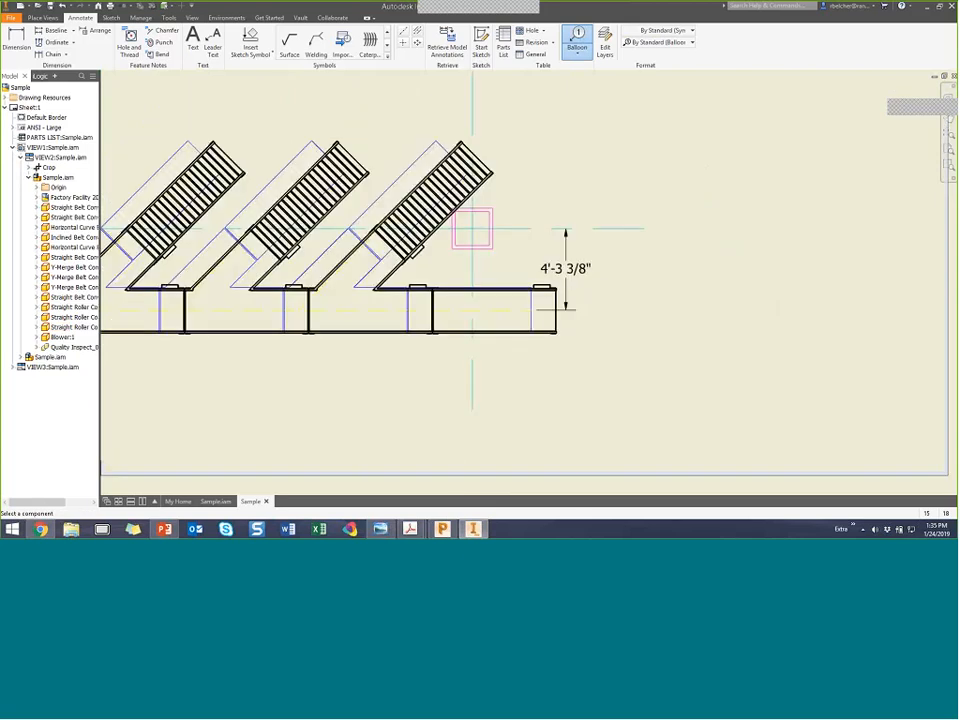
Return to the Sample.iam assembly, delete the quality inspection machine, and move the merge conveyor group away from the line.
{"action": "left_click", "coordinate": [215, 501]}
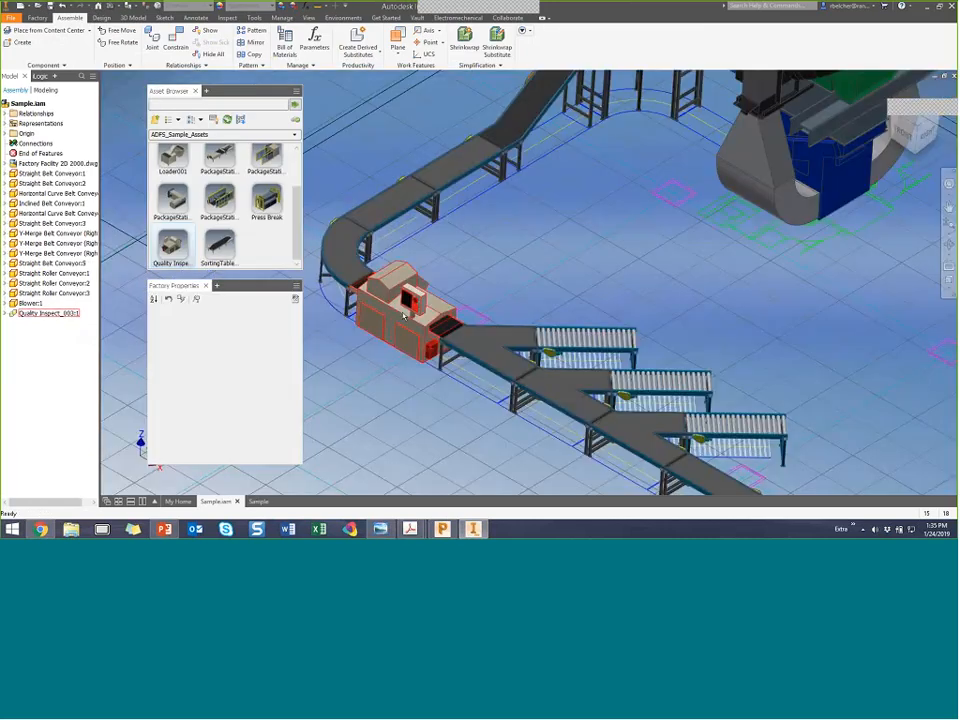
{"action": "left_click", "coordinate": [404, 316]}
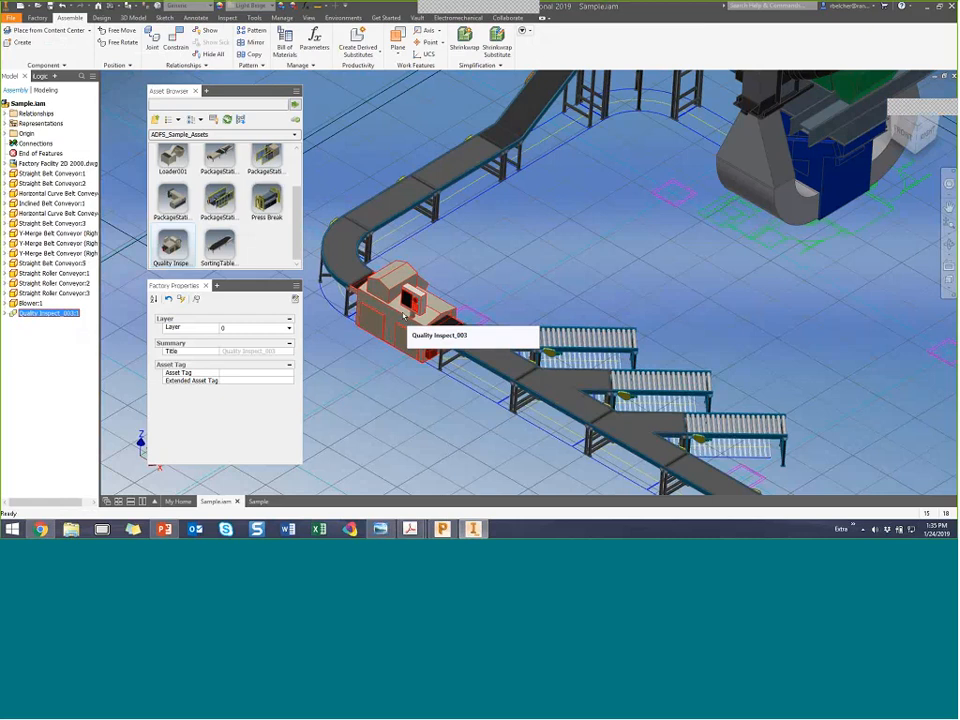
{"action": "left_click", "coordinate": [404, 316]}
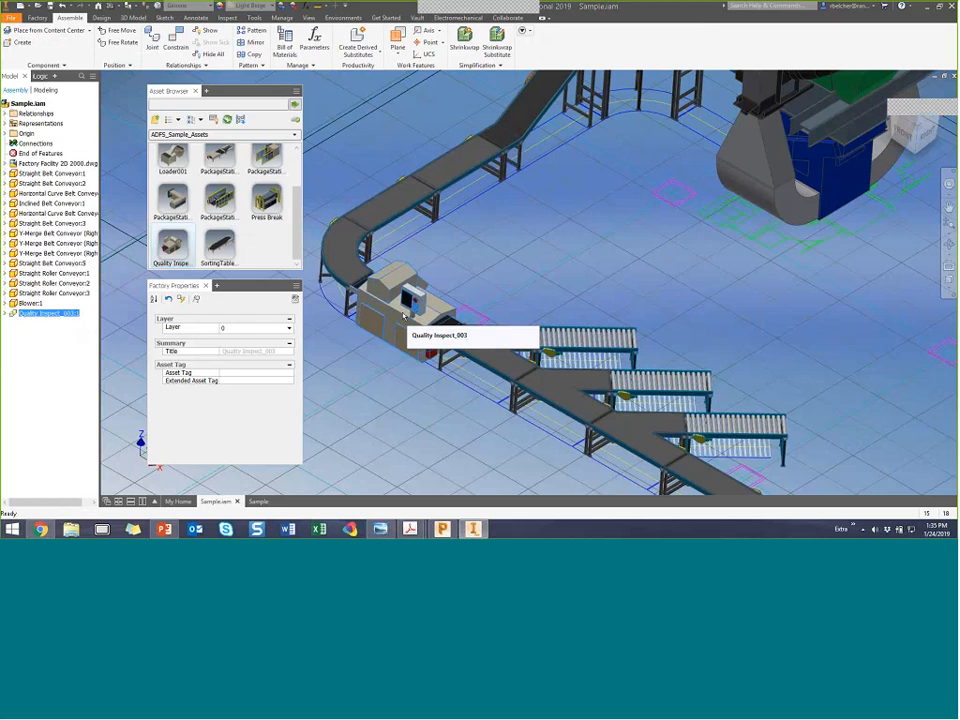
{"action": "key", "text": "Delete"}
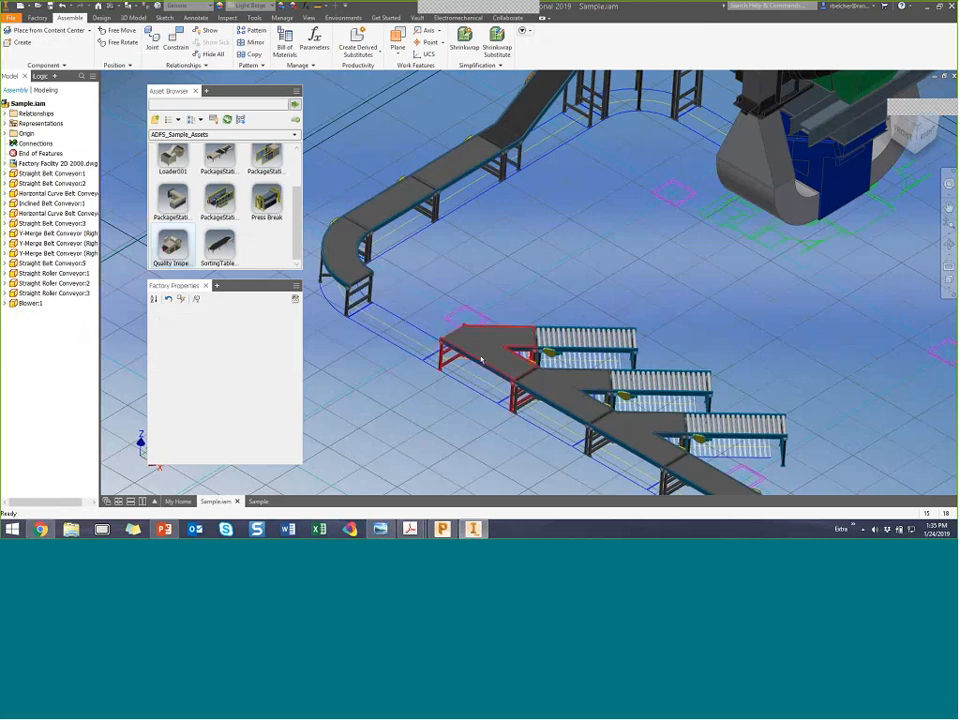
{"action": "left_click_drag", "start_coordinate": [478, 345], "coordinate": [614, 346]}
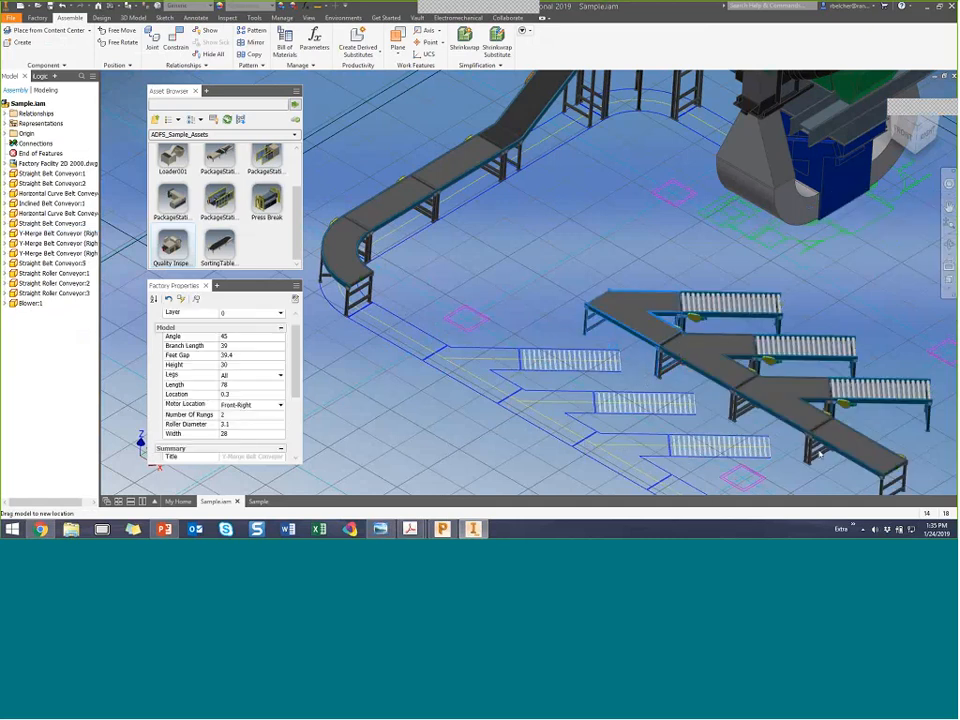
Fill the gap after the curved conveyor with a copy of the end straight belt conveyor, and reattach the merge conveyor group to it.
{"action": "middle_click_drag", "start_coordinate": [769, 394], "coordinate": [677, 312]}
{"action": "left_click", "coordinate": [762, 364]}
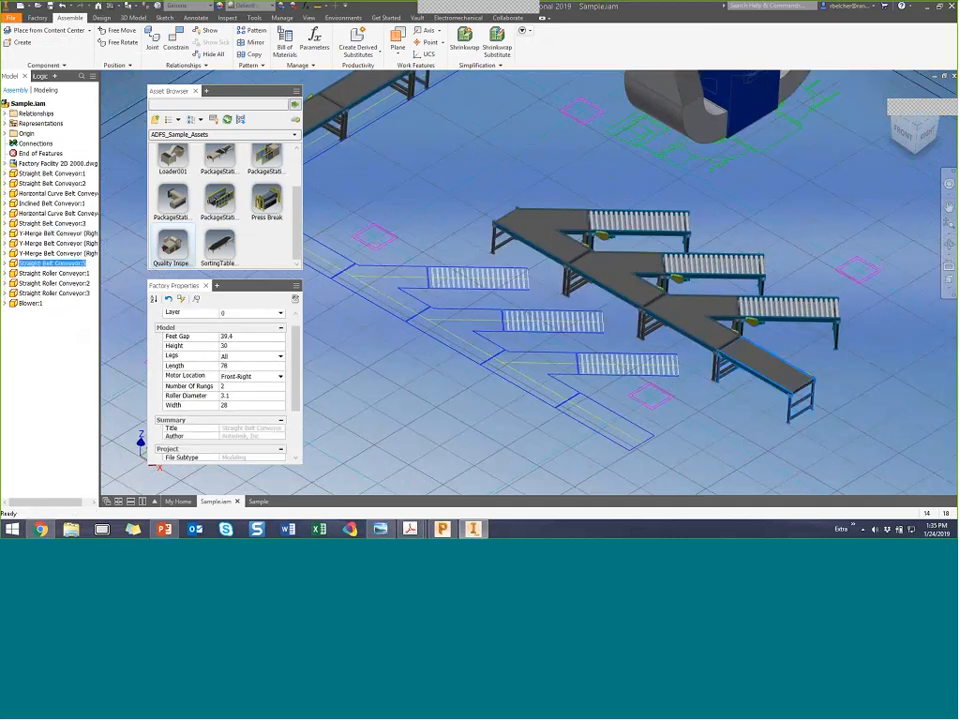
{"action": "key", "text": "ctrl+v"}
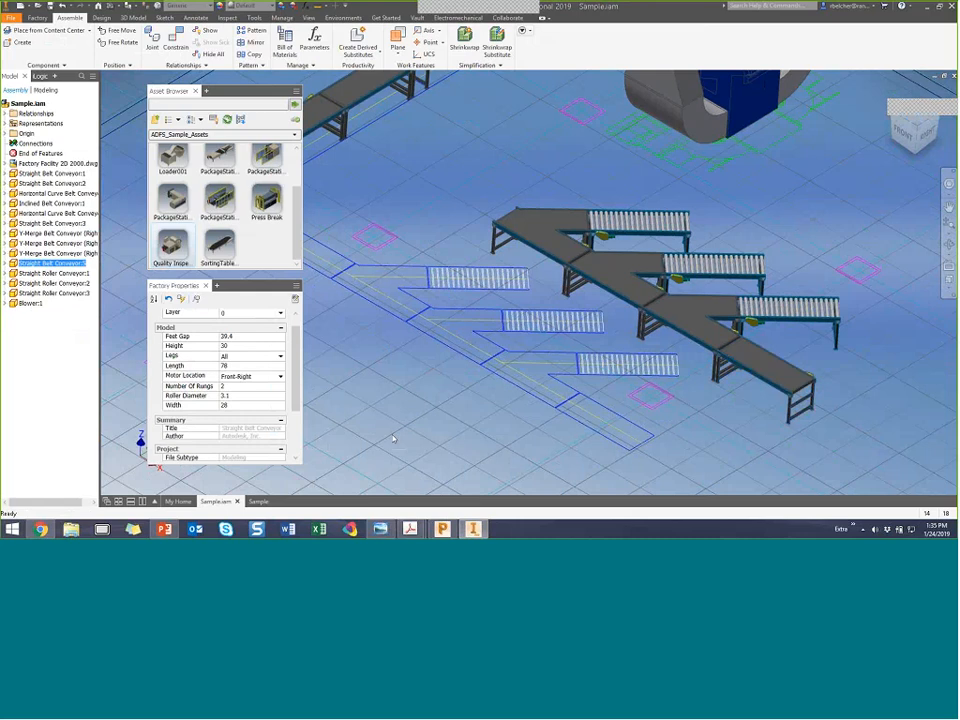
{"action": "middle_click_drag", "start_coordinate": [425, 385], "coordinate": [525, 390]}
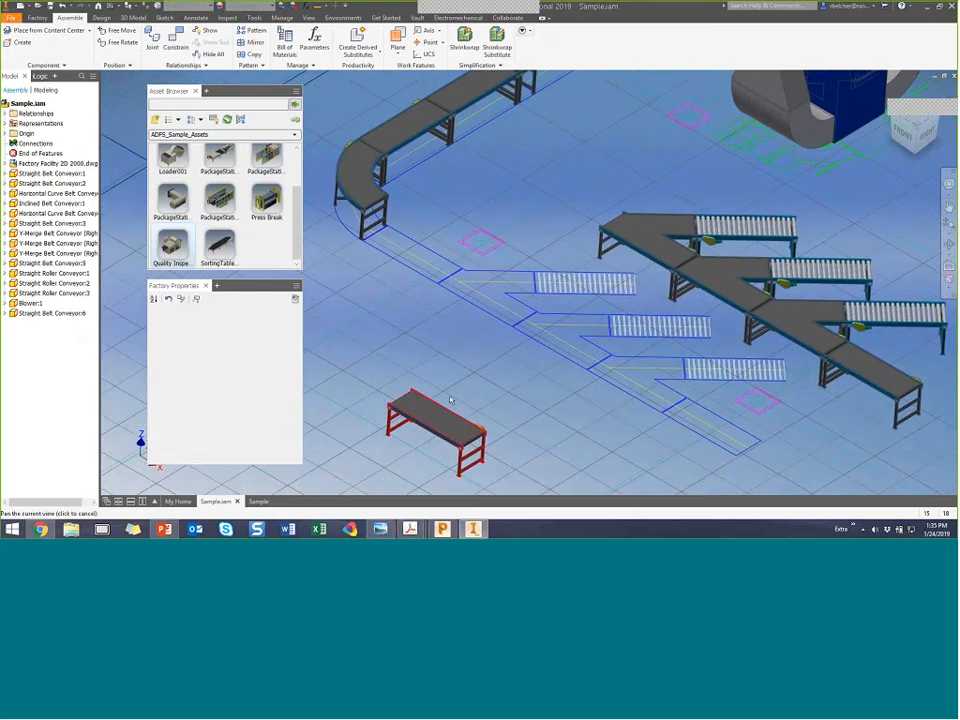
{"action": "left_click_drag", "start_coordinate": [466, 425], "coordinate": [467, 272]}
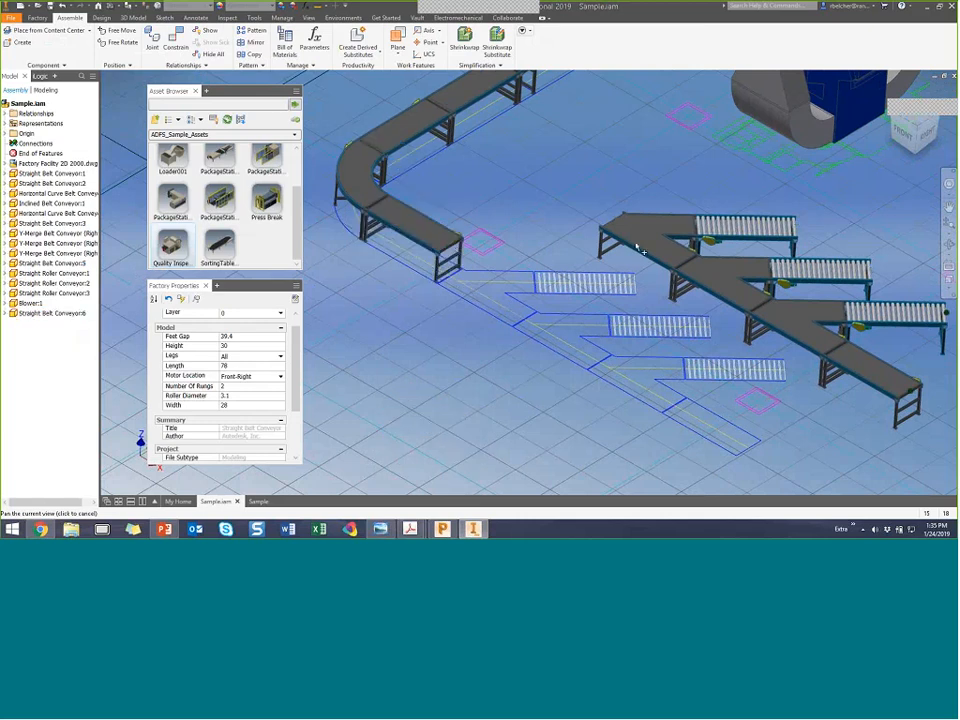
{"action": "left_click_drag", "start_coordinate": [613, 250], "coordinate": [523, 300]}
{"action": "left_click", "coordinate": [357, 471]}
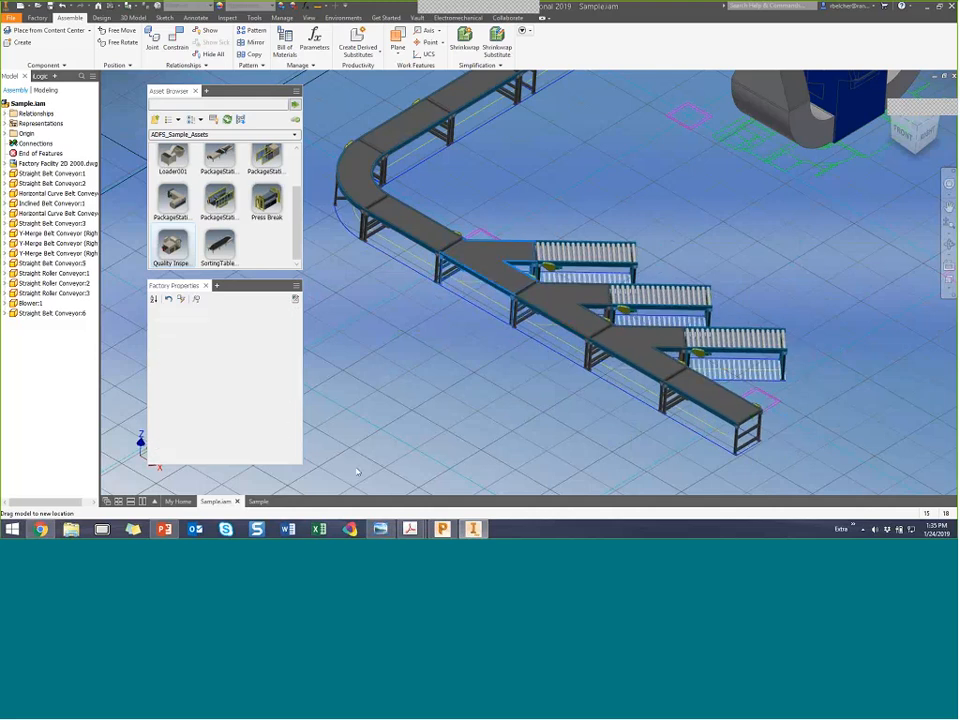
Return to the Sample drawing and examine how its views, dimensions and parts list reflect the conveyor replacement.
{"action": "left_click", "coordinate": [261, 502]}
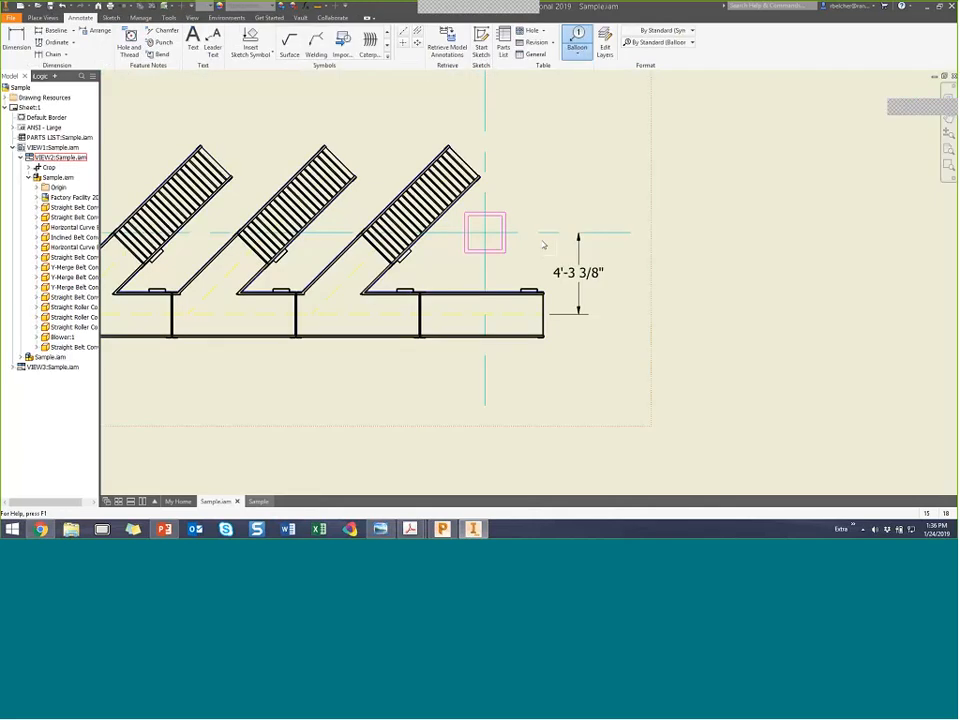
{"action": "scroll", "coordinate": [548, 256], "scroll_direction": "down", "scroll_amount": 2}
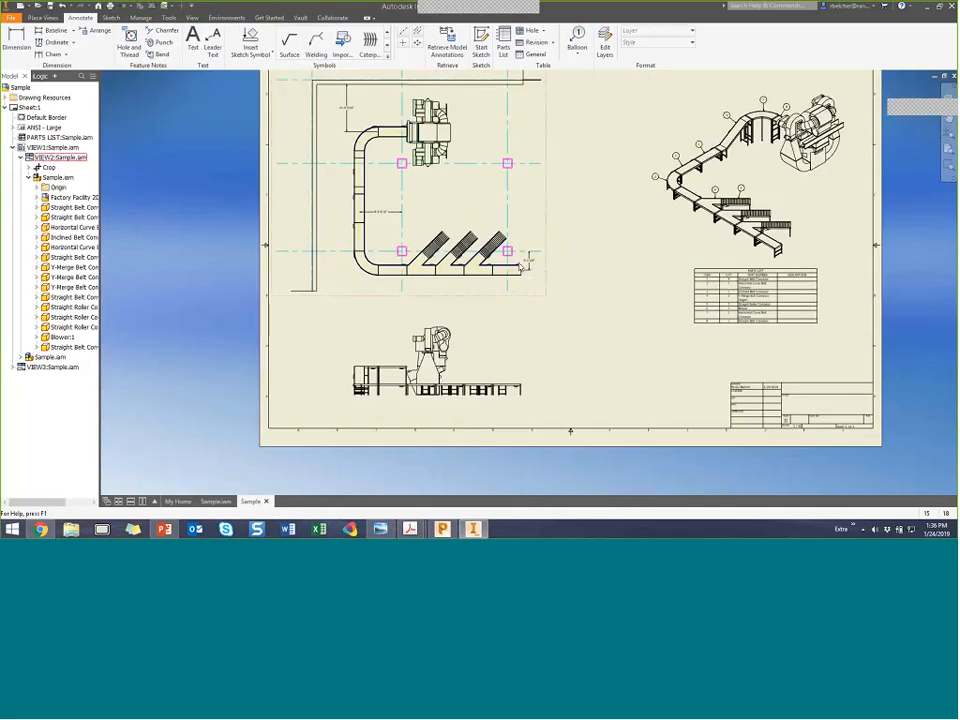
{"action": "scroll", "coordinate": [520, 261], "scroll_direction": "up", "scroll_amount": 4}
{"action": "middle_click", "coordinate": [487, 347]}
{"action": "middle_click", "coordinate": [487, 347]}
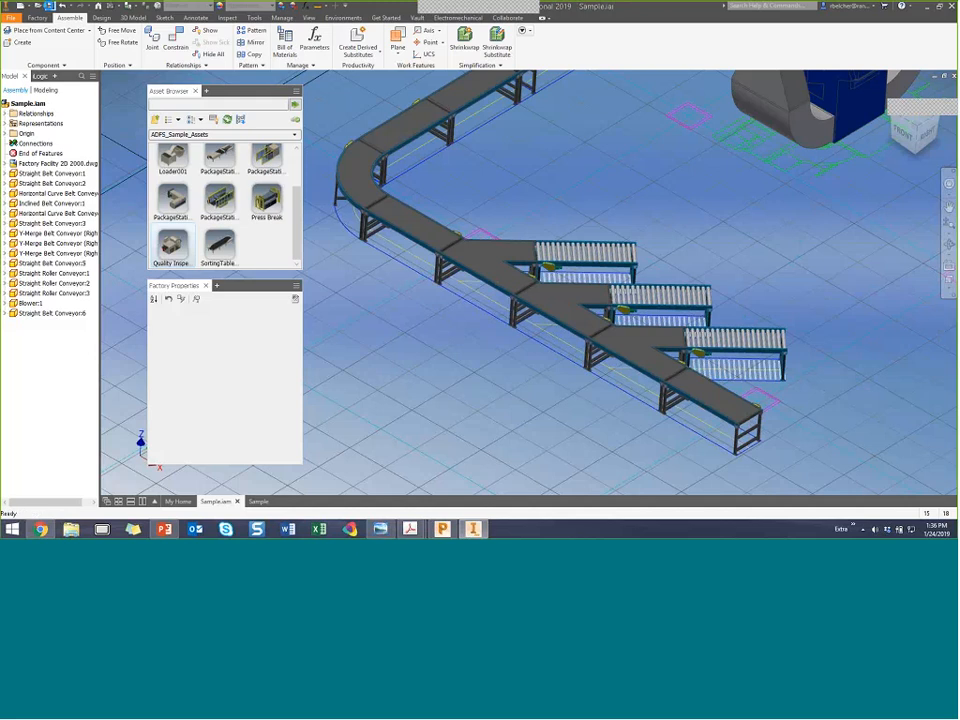
Switch from the Sample.iam assembly to the PowerPoint slide show and advance to the Asset Based Workflow slide.
{"action": "middle_click_drag", "start_coordinate": [584, 211], "coordinate": [510, 304]}
{"action": "scroll", "coordinate": [530, 317], "scroll_direction": "down", "scroll_amount": 3}
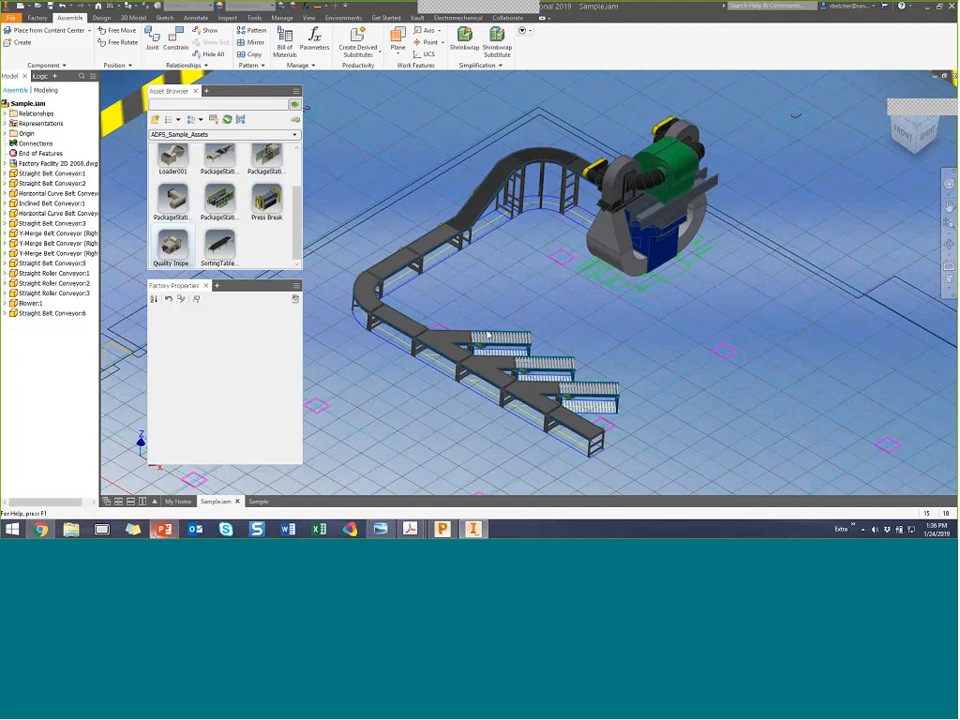
{"action": "left_click", "coordinate": [164, 530]}
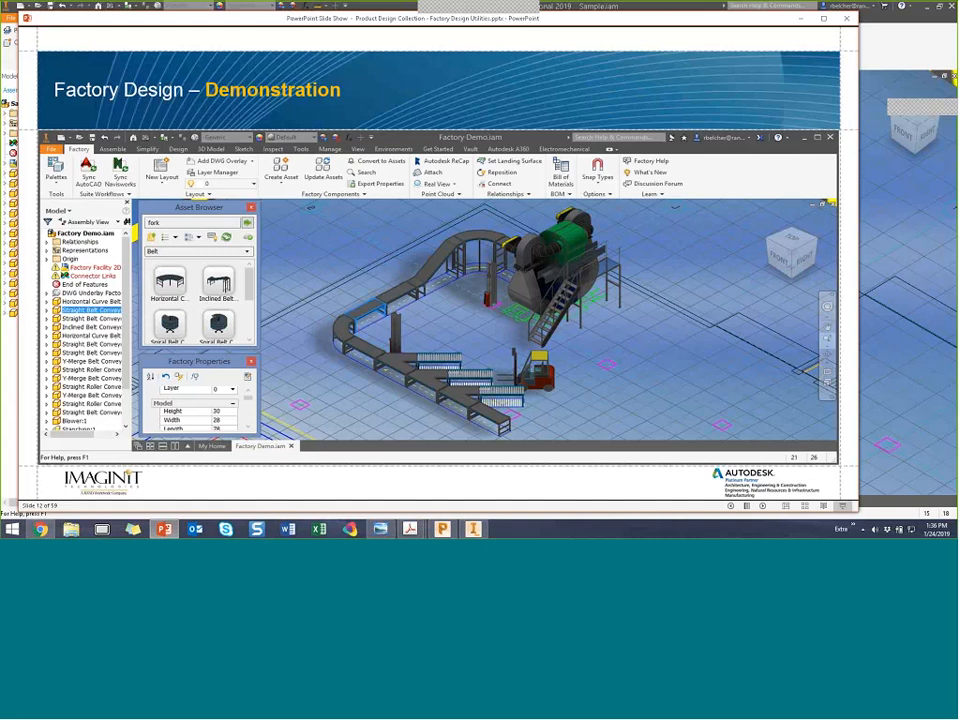
{"action": "left_click", "coordinate": [206, 215]}
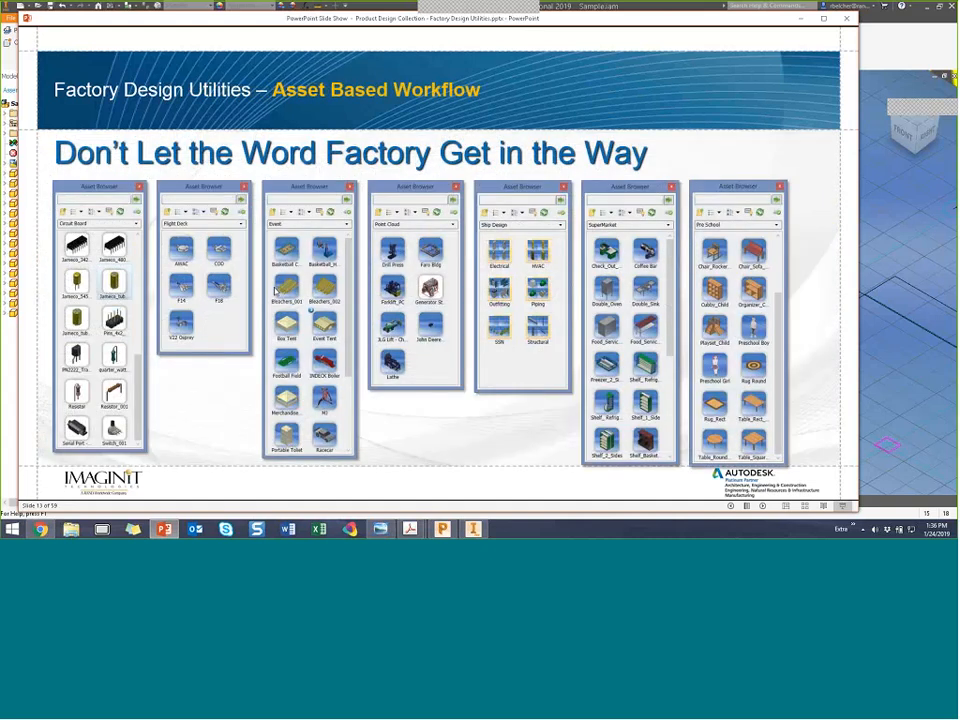
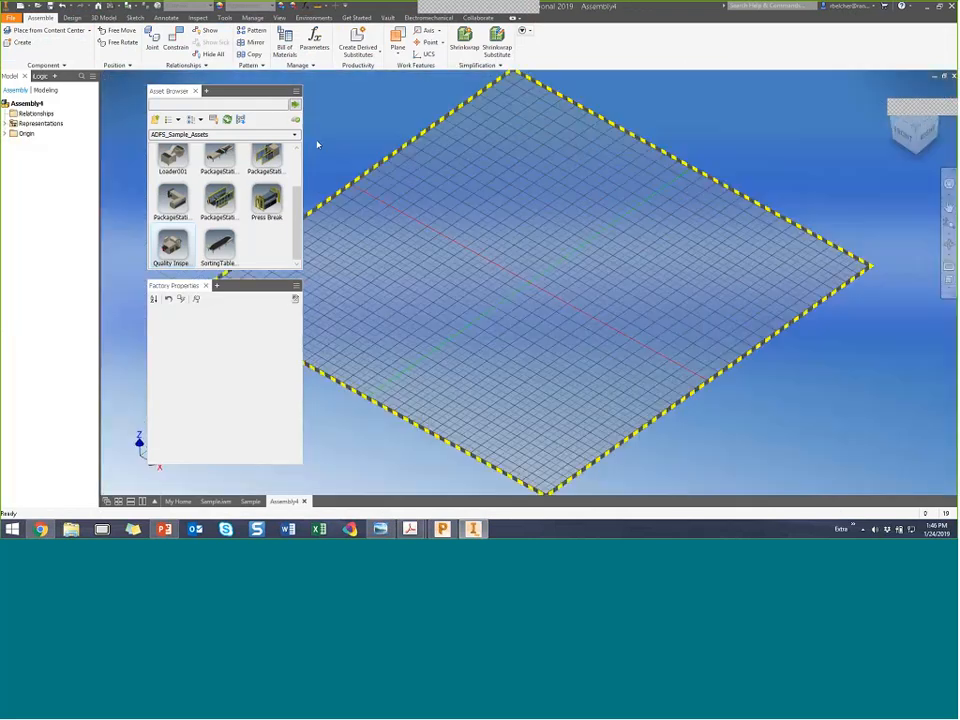
Add Ship Deck 2018.dwg from the Expanded Demo folder as a DWG underlay in the new assembly.
{"action": "left_click", "coordinate": [291, 31]}
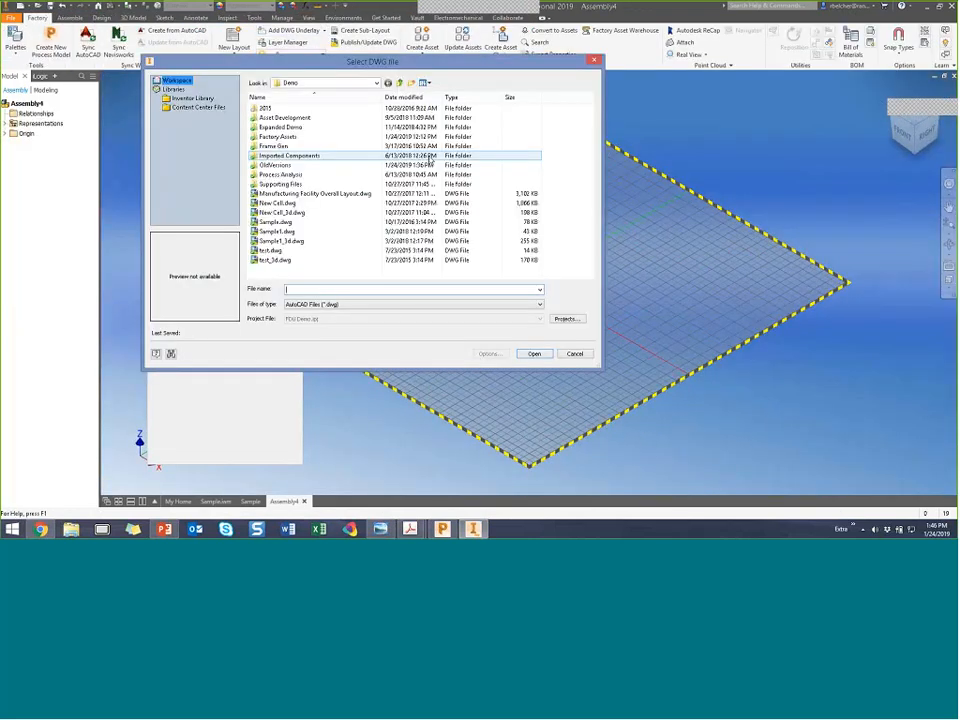
{"action": "double_click", "coordinate": [285, 127]}
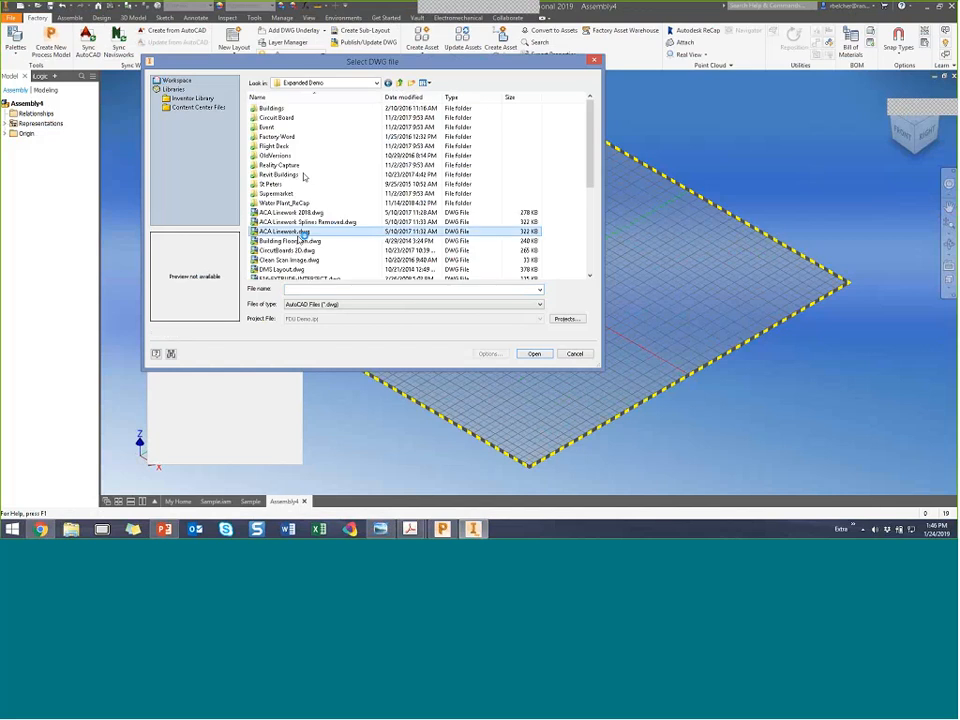
{"action": "left_click", "coordinate": [290, 229]}
{"action": "scroll", "coordinate": [298, 245], "scroll_direction": "down", "scroll_amount": 1}
{"action": "scroll", "coordinate": [298, 250], "scroll_direction": "down", "scroll_amount": 4}
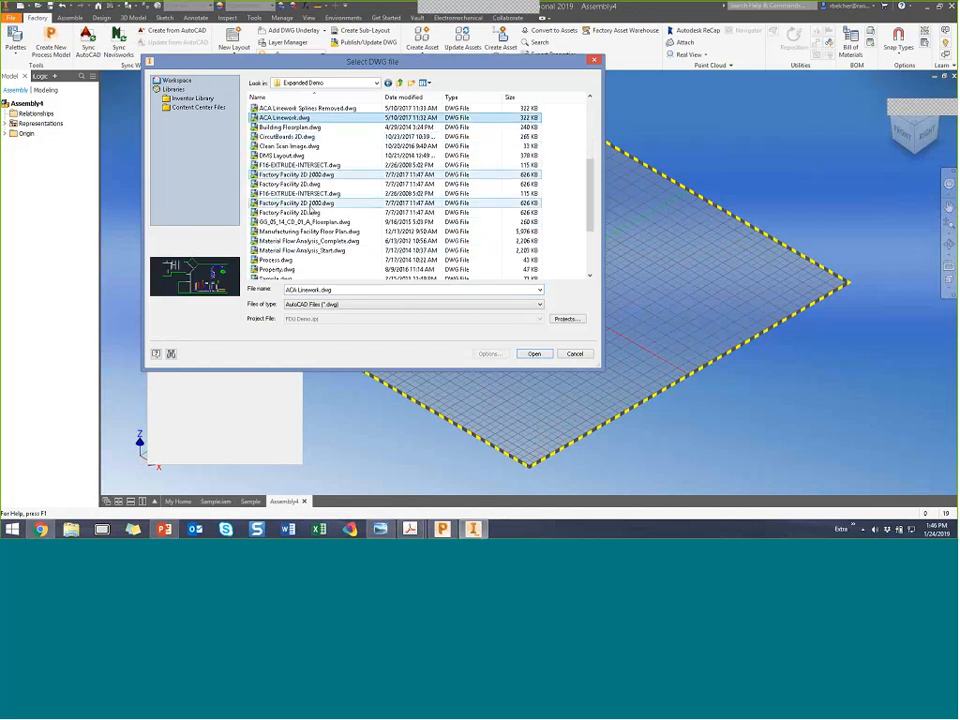
{"action": "left_click", "coordinate": [283, 241]}
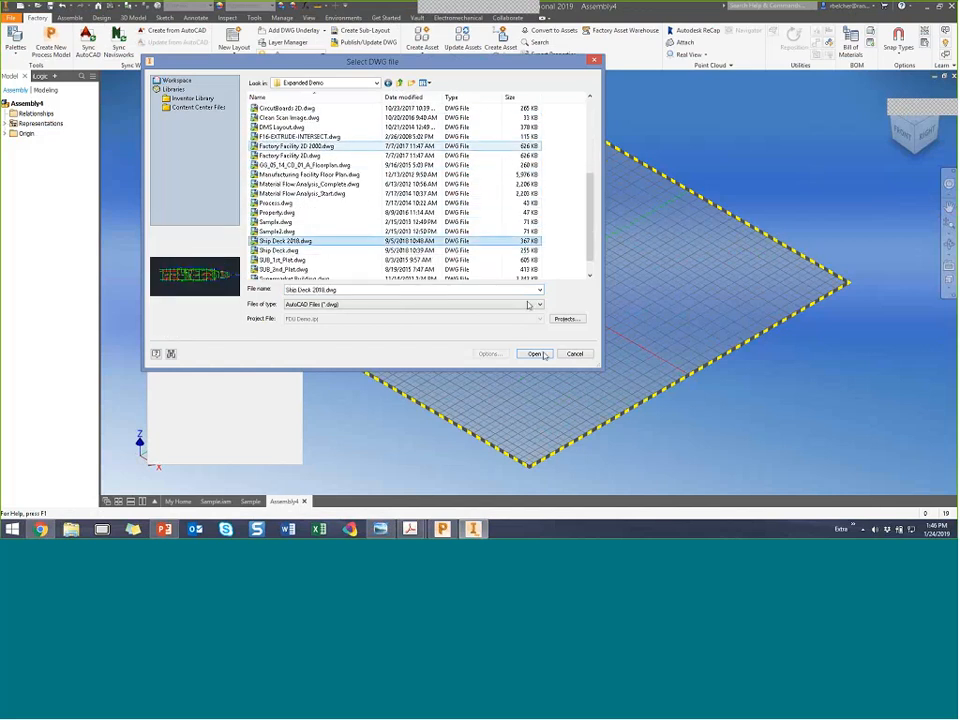
{"action": "left_click", "coordinate": [534, 353]}
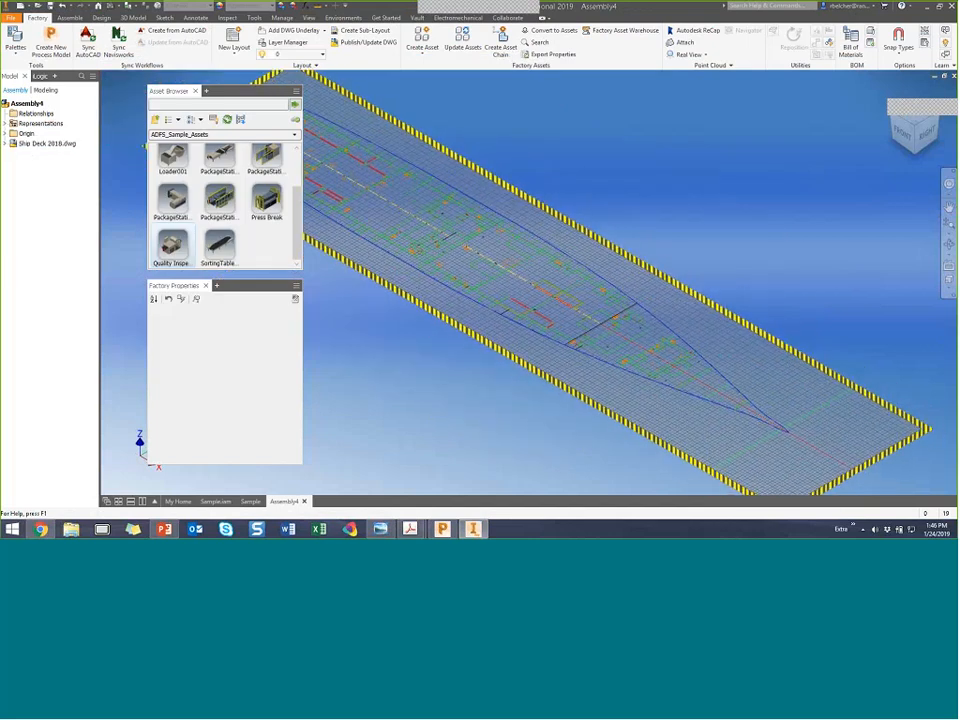
Measure the length of the transverse deck line between the 35 and 30 marks near the ship's pointed end.
{"action": "middle_click_drag", "start_coordinate": [780, 358], "coordinate": [489, 253]}
{"action": "scroll", "coordinate": [485, 257], "scroll_direction": "up", "scroll_amount": 4}
{"action": "scroll", "coordinate": [495, 261], "scroll_direction": "up", "scroll_amount": 8}
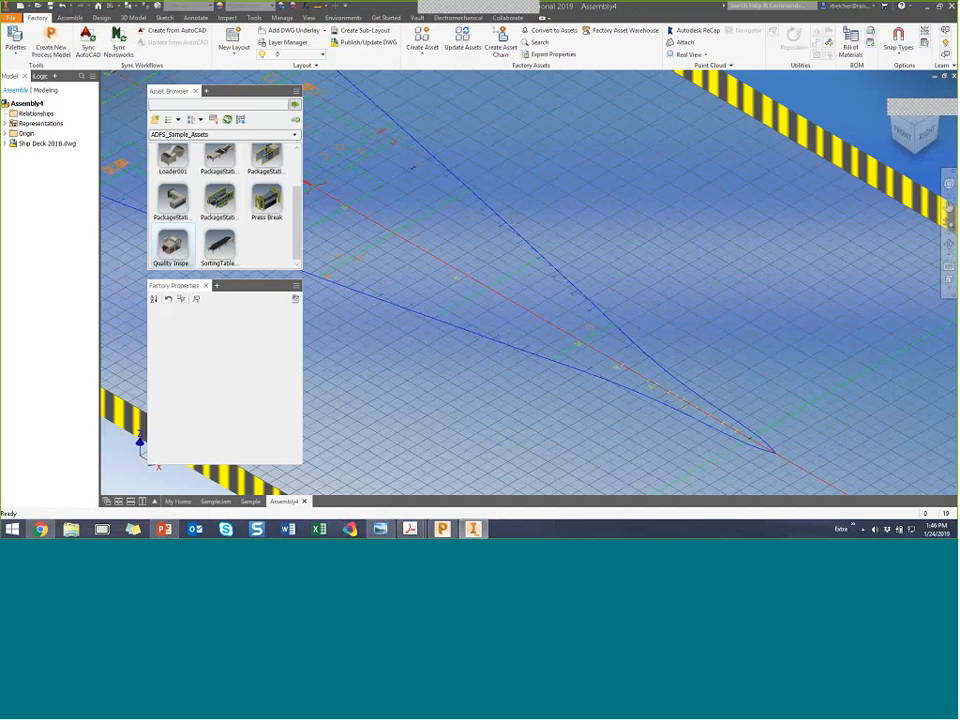
{"action": "middle_click_drag", "start_coordinate": [558, 272], "coordinate": [566, 280]}
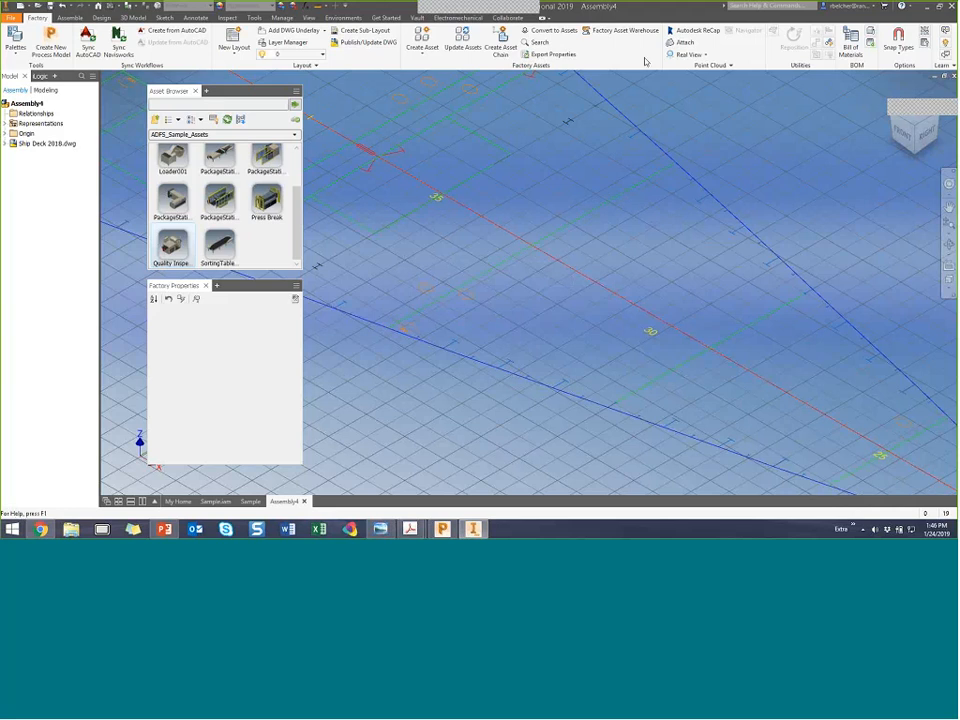
{"action": "key", "text": "m"}
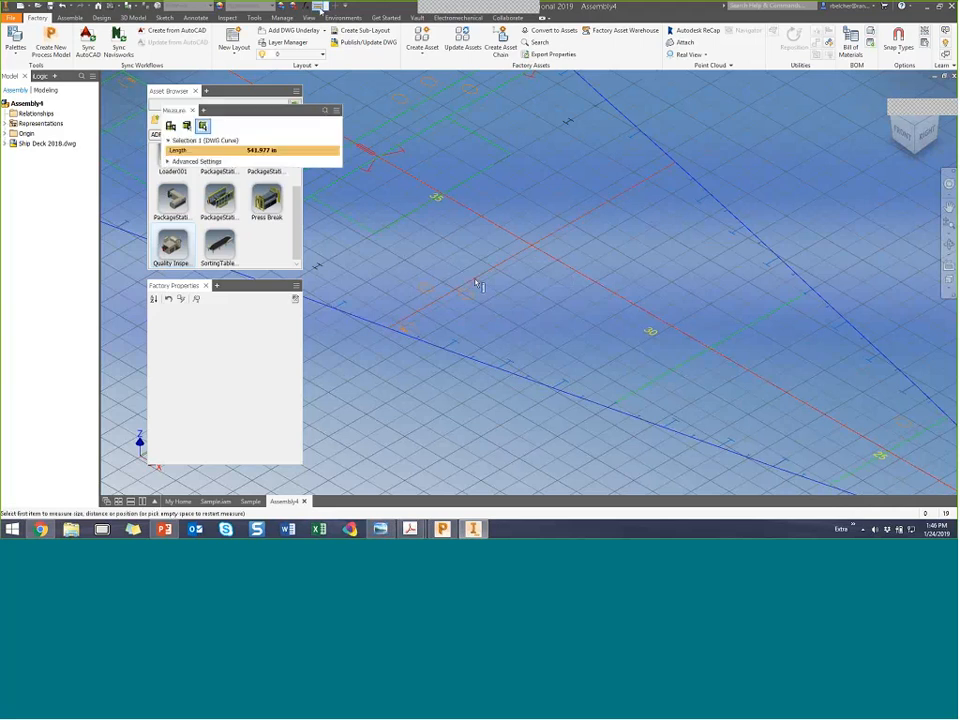
{"action": "left_click", "coordinate": [478, 283]}
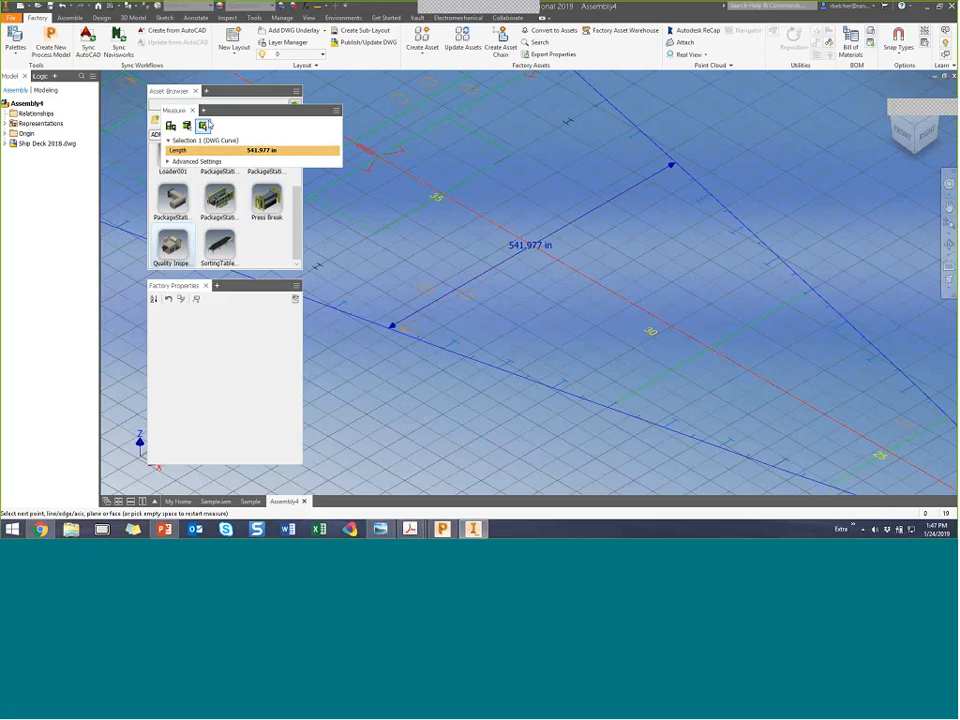
{"action": "left_click", "coordinate": [194, 111]}
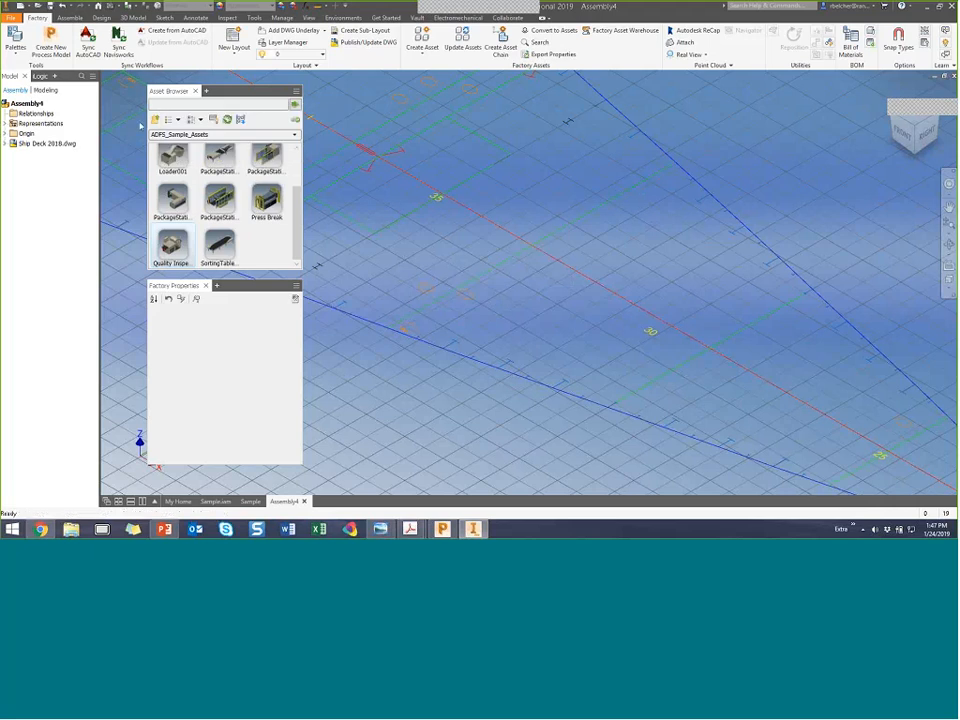
Browse the user assets to the Ship Design library's Structural folder and find the bulkhead assets.
{"action": "left_click", "coordinate": [155, 120]}
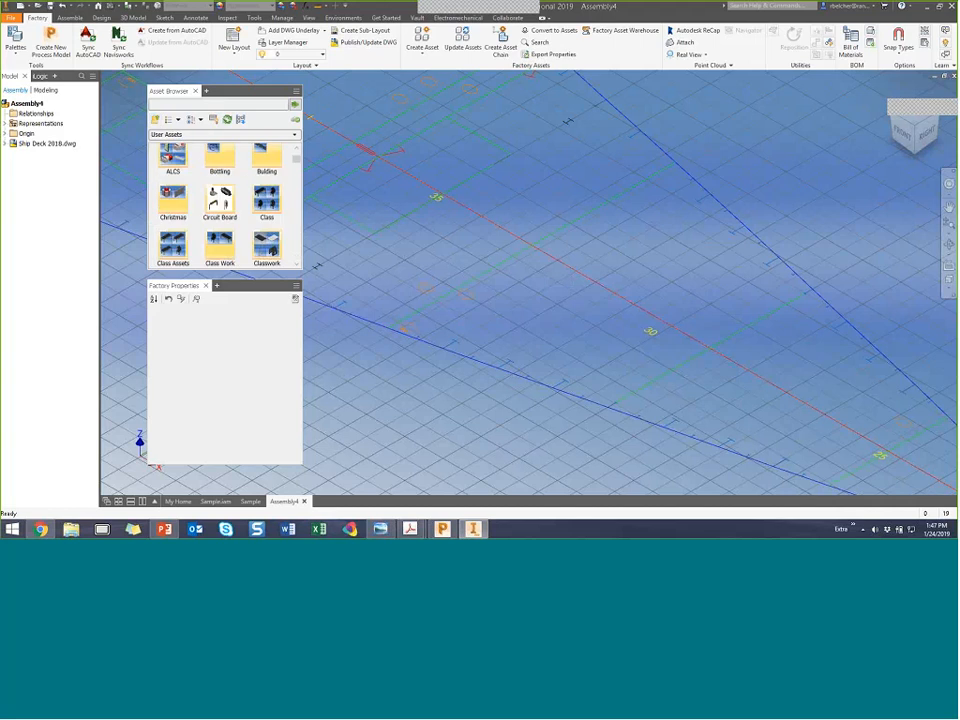
{"action": "scroll", "coordinate": [297, 193], "scroll_direction": "down", "scroll_amount": 10}
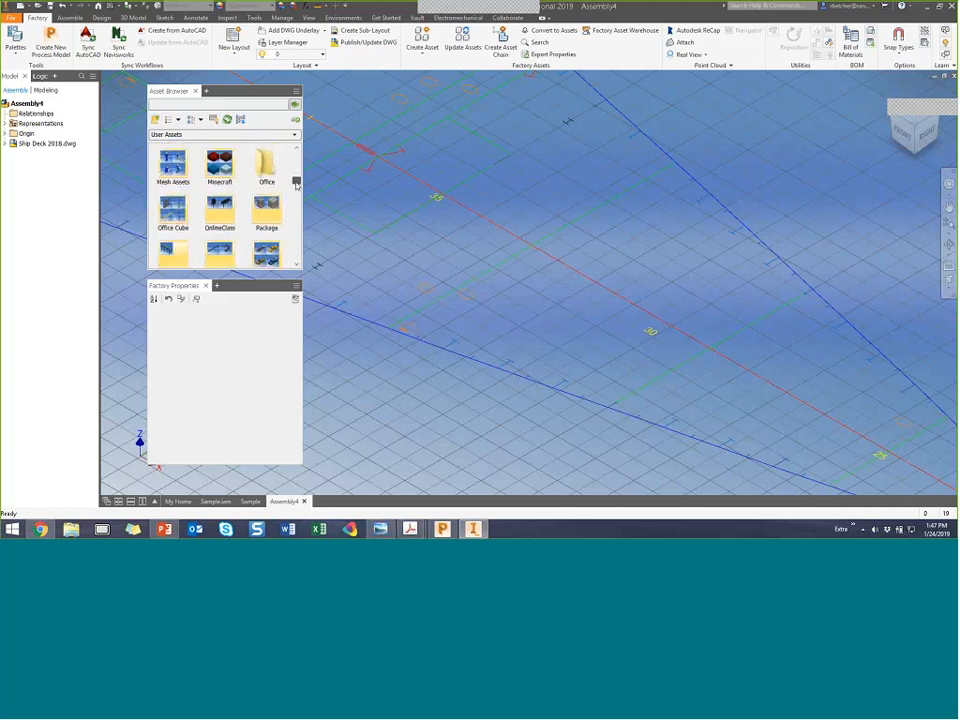
{"action": "scroll", "coordinate": [296, 190], "scroll_direction": "down", "scroll_amount": 3}
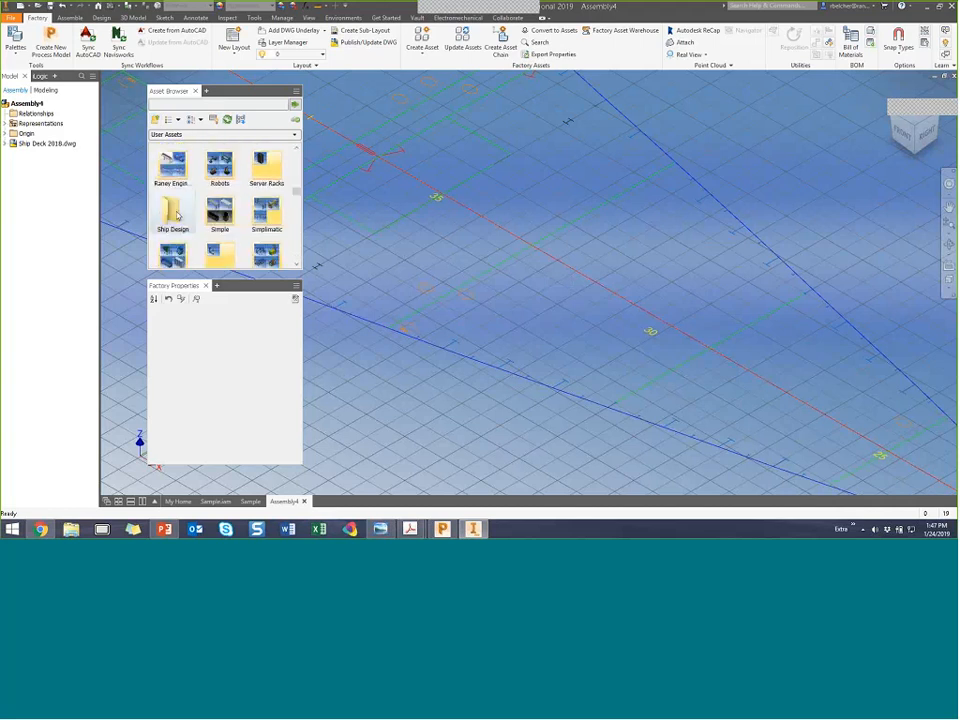
{"action": "double_click", "coordinate": [174, 212]}
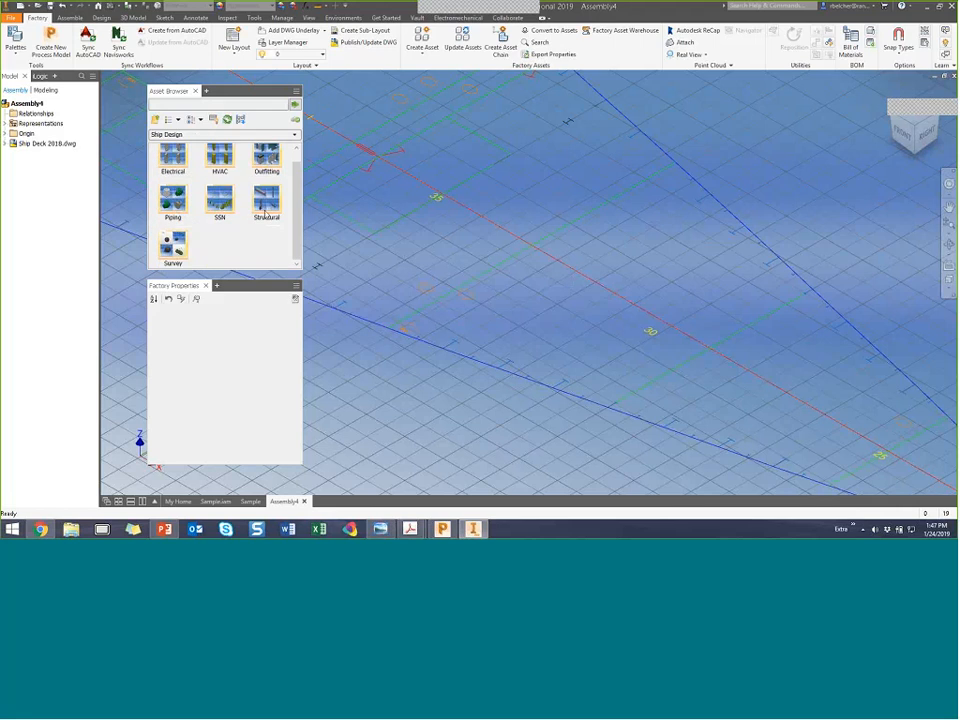
{"action": "double_click", "coordinate": [265, 205]}
{"action": "scroll", "coordinate": [250, 206], "scroll_direction": "down", "scroll_amount": 2}
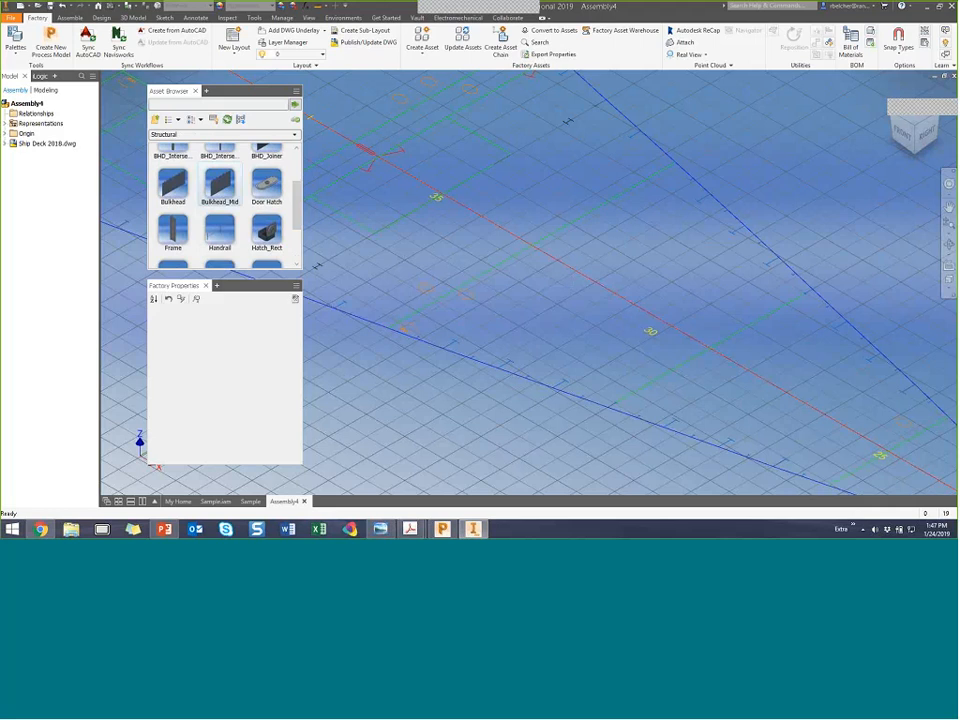
Place a Bulkhead_Mid asset where the deck centerline crosses the transverse line between marks 35 and 30, and select it to show its properties.
{"action": "left_click_drag", "start_coordinate": [219, 187], "coordinate": [577, 236]}
{"action": "scroll", "coordinate": [571, 232], "scroll_direction": "up", "scroll_amount": 3}
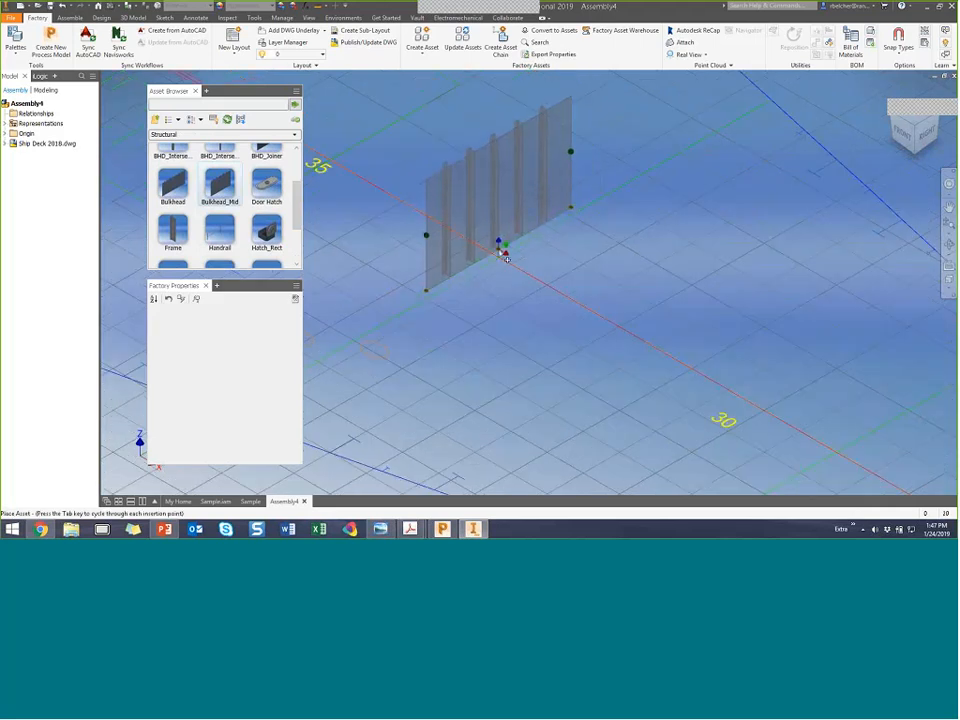
{"action": "left_click", "coordinate": [503, 260]}
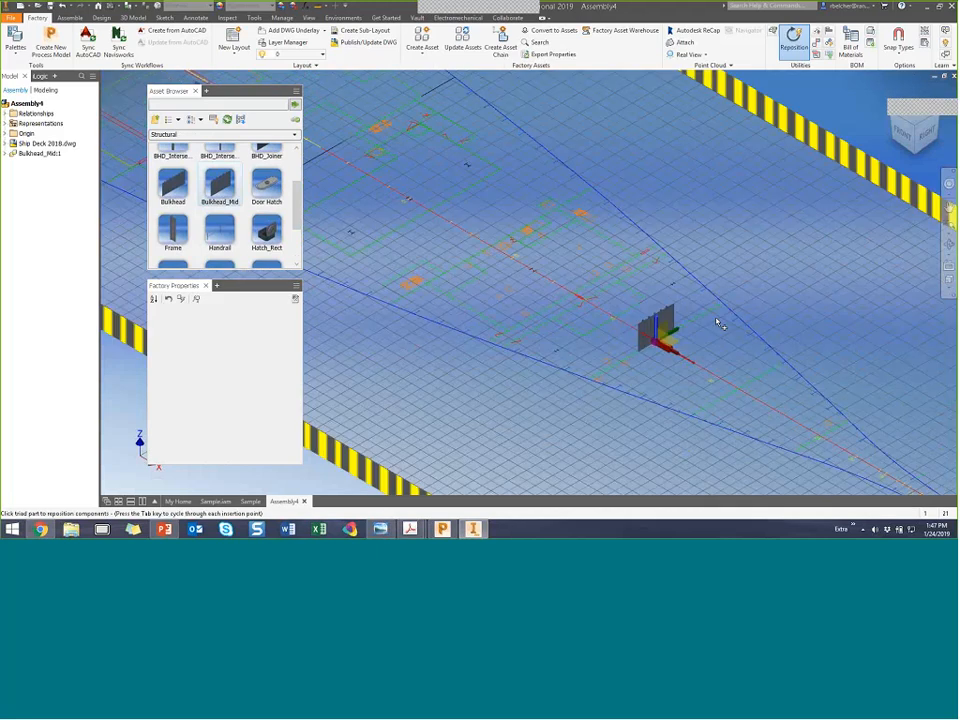
{"action": "right_click", "coordinate": [717, 319]}
{"action": "left_click", "coordinate": [735, 323]}
{"action": "right_click", "coordinate": [555, 203]}
{"action": "left_click", "coordinate": [570, 209]}
{"action": "left_click", "coordinate": [636, 274]}
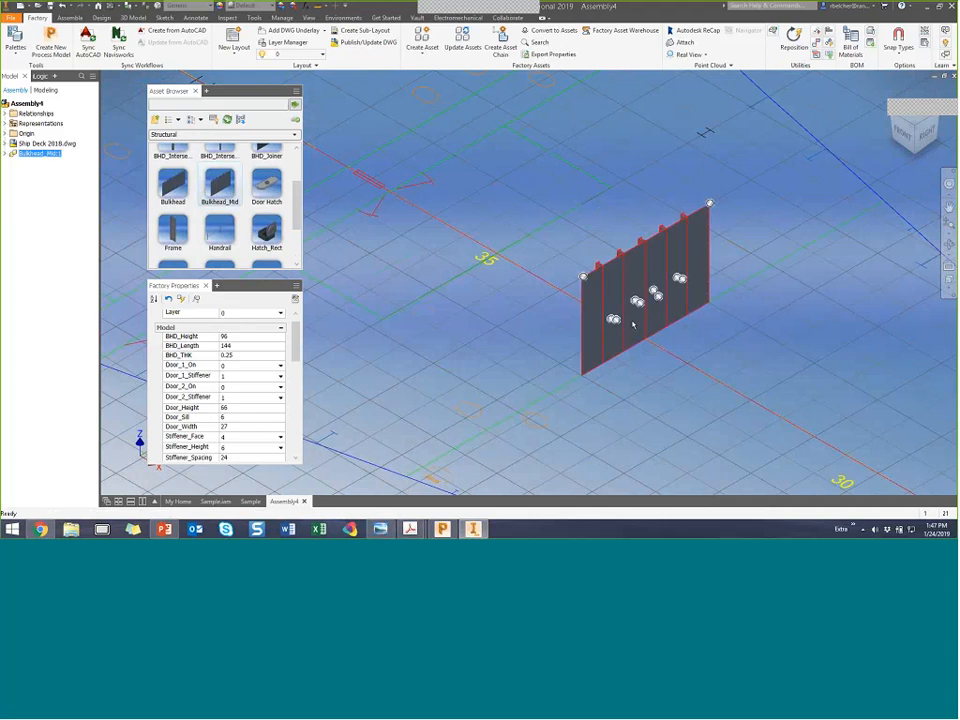
Set the Bulkhead_Mid asset's BHD_Length to 542 and apply the change.
{"action": "mouse_move", "coordinate": [631, 319]}
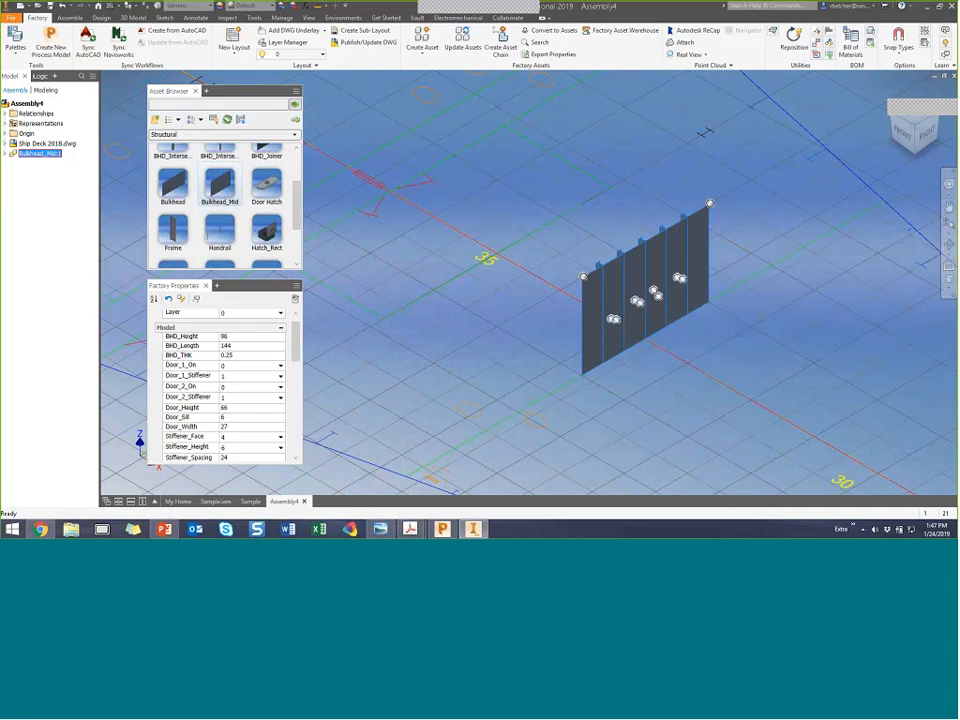
{"action": "middle_click_drag", "start_coordinate": [777, 328], "coordinate": [712, 291]}
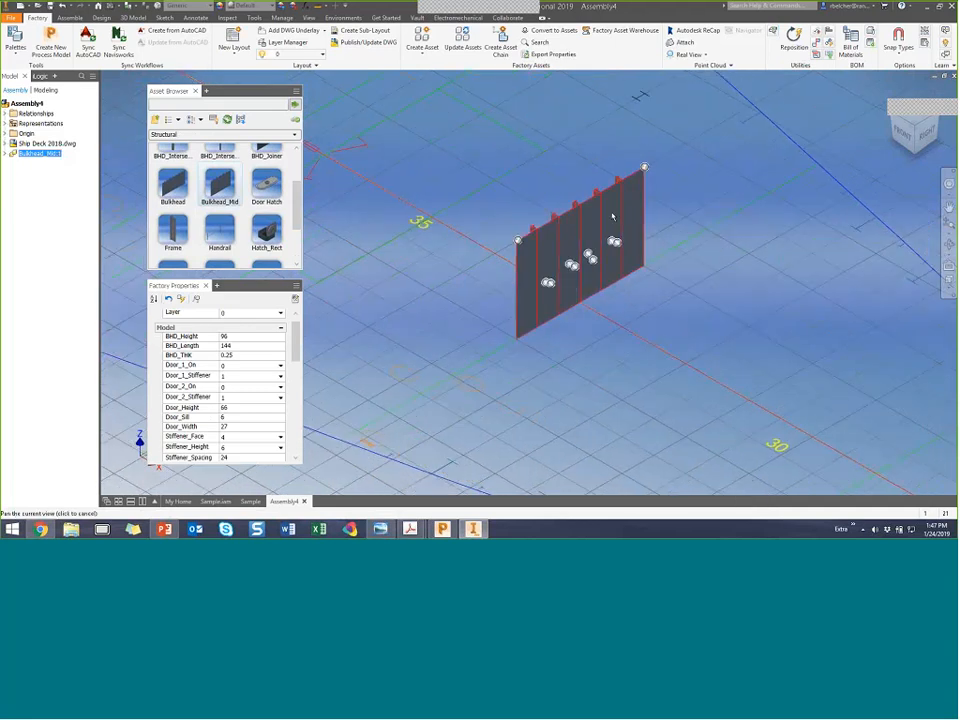
{"action": "left_click", "coordinate": [229, 346]}
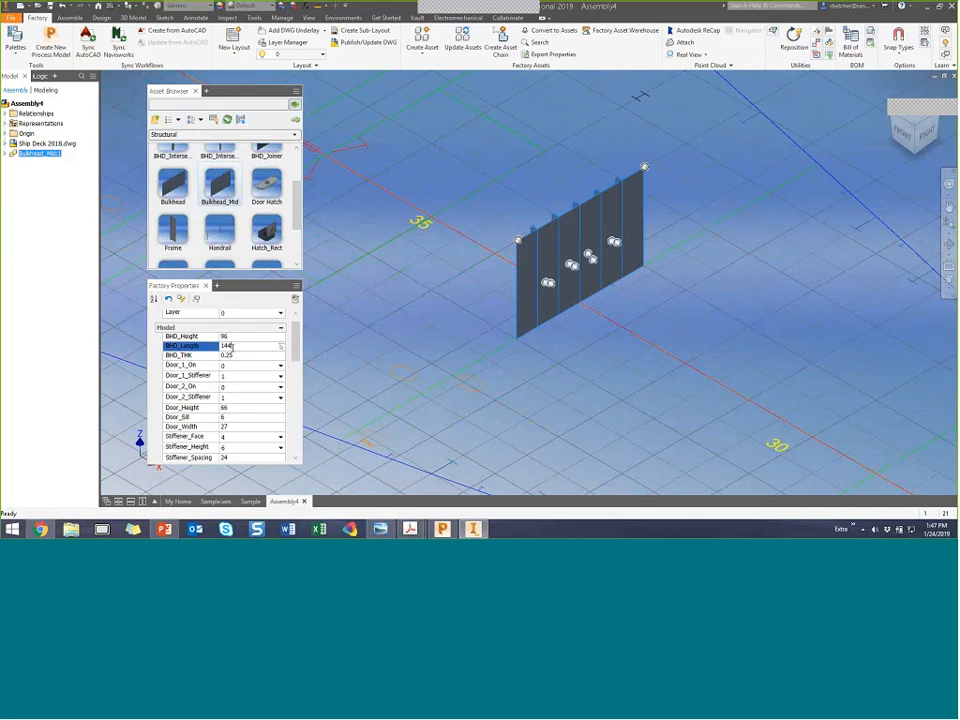
{"action": "double_click", "coordinate": [229, 346]}
{"action": "type", "text": "542"}
{"action": "key", "text": "Return"}
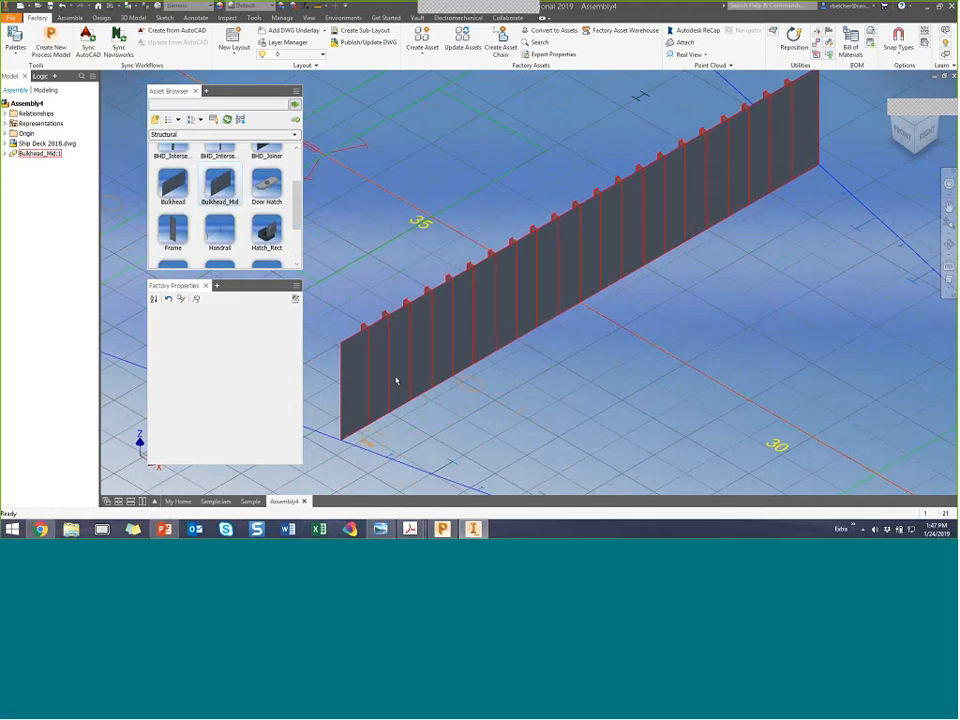
Angle both ends of the bulkhead by setting ZBHD_Angle1_On and ZBHD_Angle2_On to 1, and update the asset.
{"action": "left_click", "coordinate": [396, 381]}
{"action": "scroll", "coordinate": [495, 381], "scroll_direction": "down", "scroll_amount": 3}
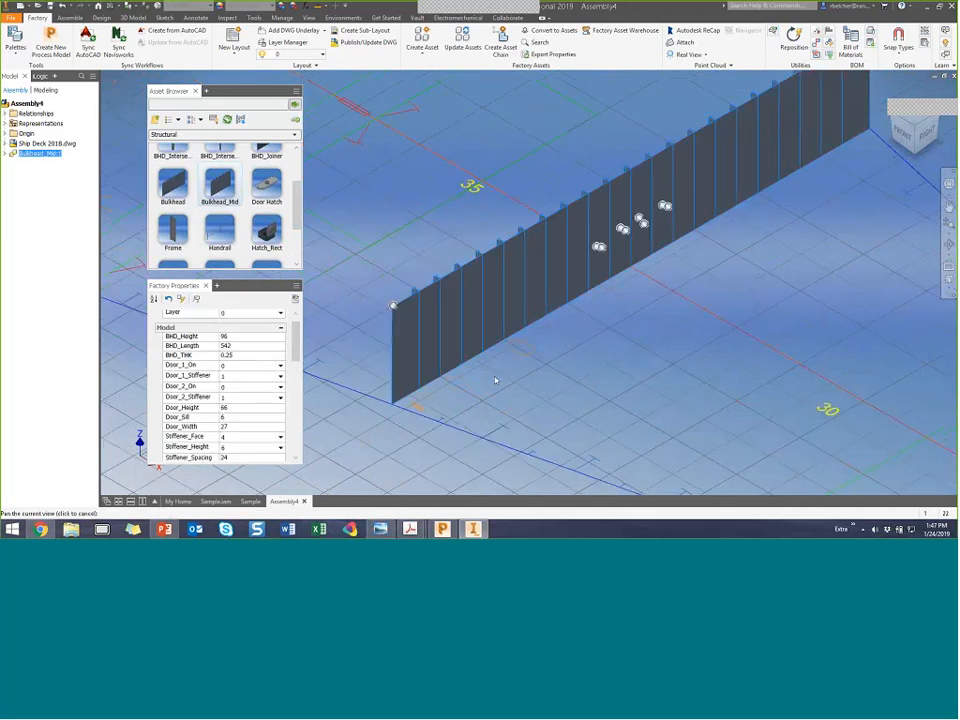
{"action": "scroll", "coordinate": [470, 372], "scroll_direction": "down", "scroll_amount": 2}
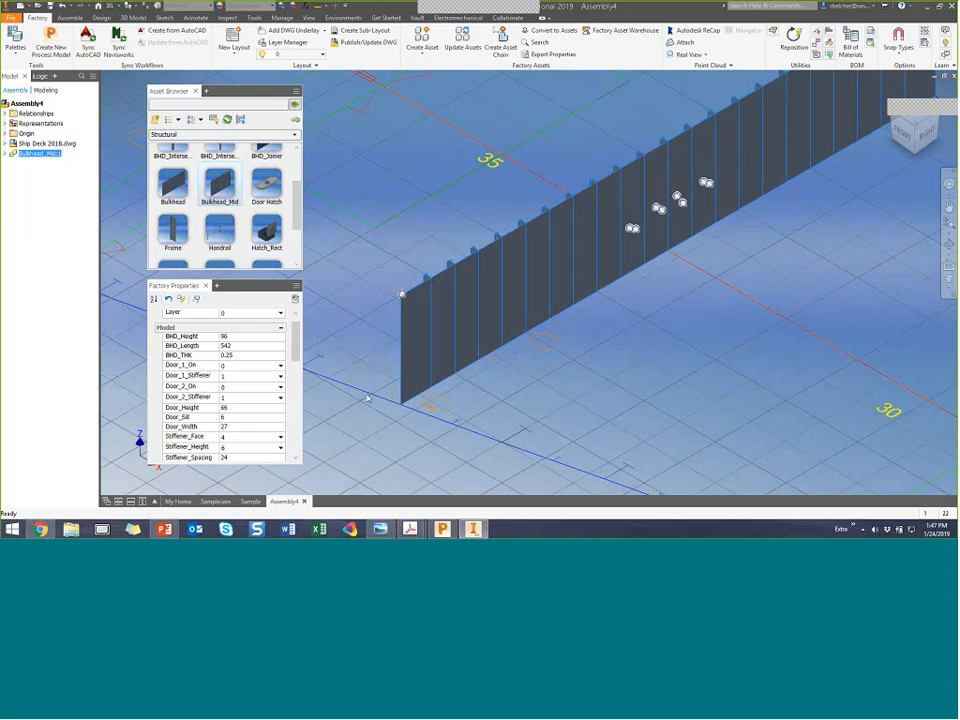
{"action": "scroll", "coordinate": [293, 396], "scroll_direction": "down", "scroll_amount": 1}
{"action": "mouse_move", "coordinate": [293, 396]}
{"action": "left_mouse_down"}
{"action": "mouse_move", "coordinate": [296, 428]}
{"action": "mouse_move", "coordinate": [297, 373]}
{"action": "left_mouse_up"}
{"action": "left_click", "coordinate": [250, 366]}
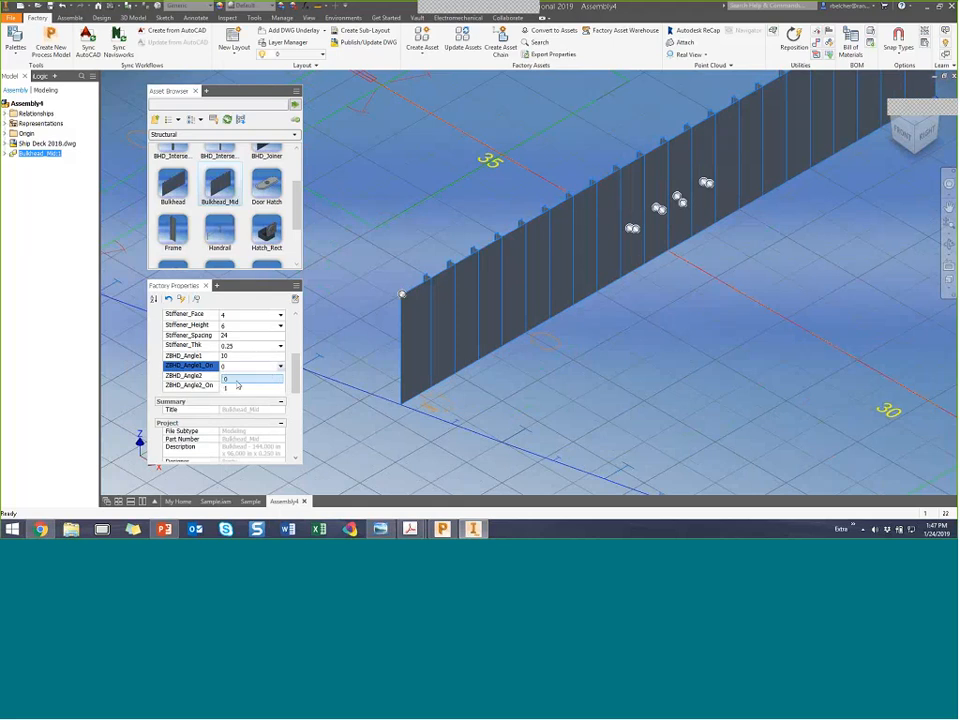
{"action": "left_click", "coordinate": [280, 387]}
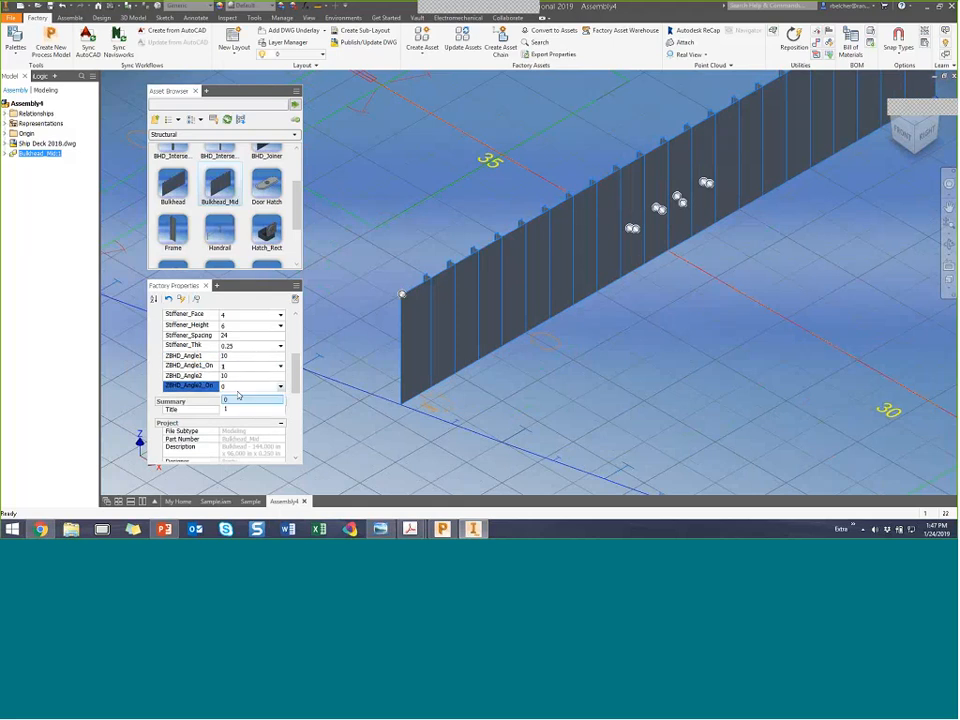
{"action": "left_click", "coordinate": [228, 407]}
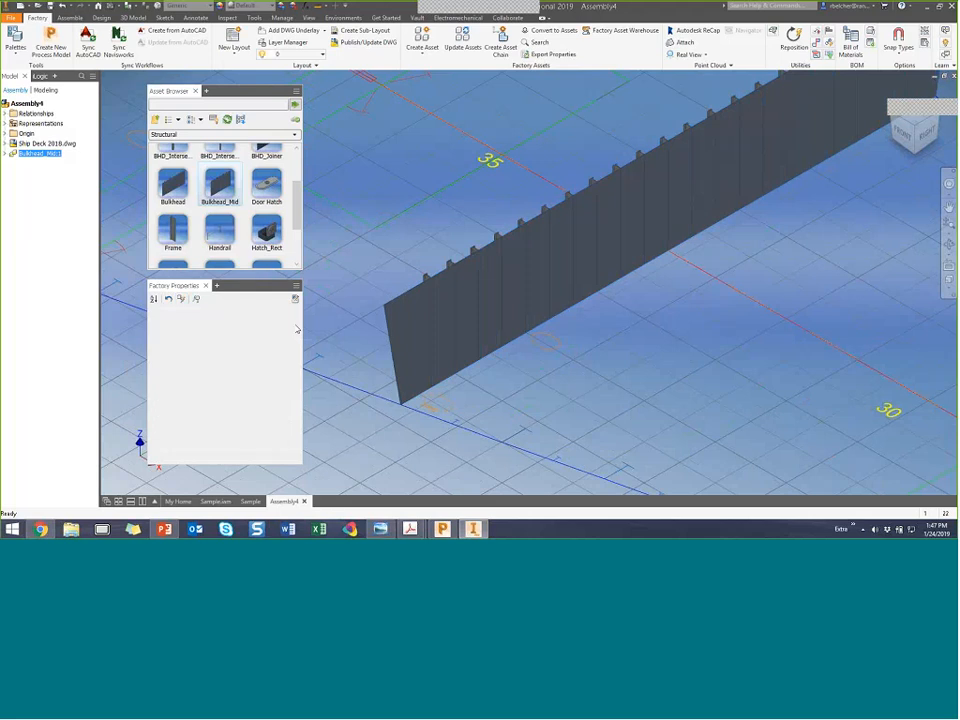
Enable both door openings in the bulkhead by setting Door_1_On and Door_2_On to 1, and update the asset.
{"action": "left_click", "coordinate": [413, 347]}
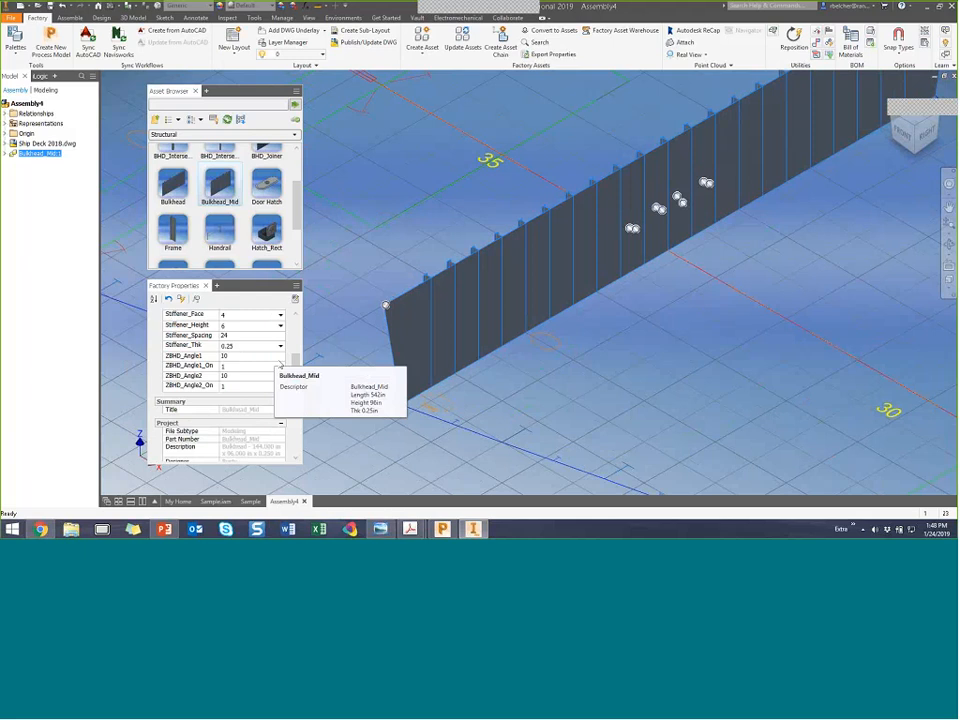
{"action": "left_click", "coordinate": [381, 357]}
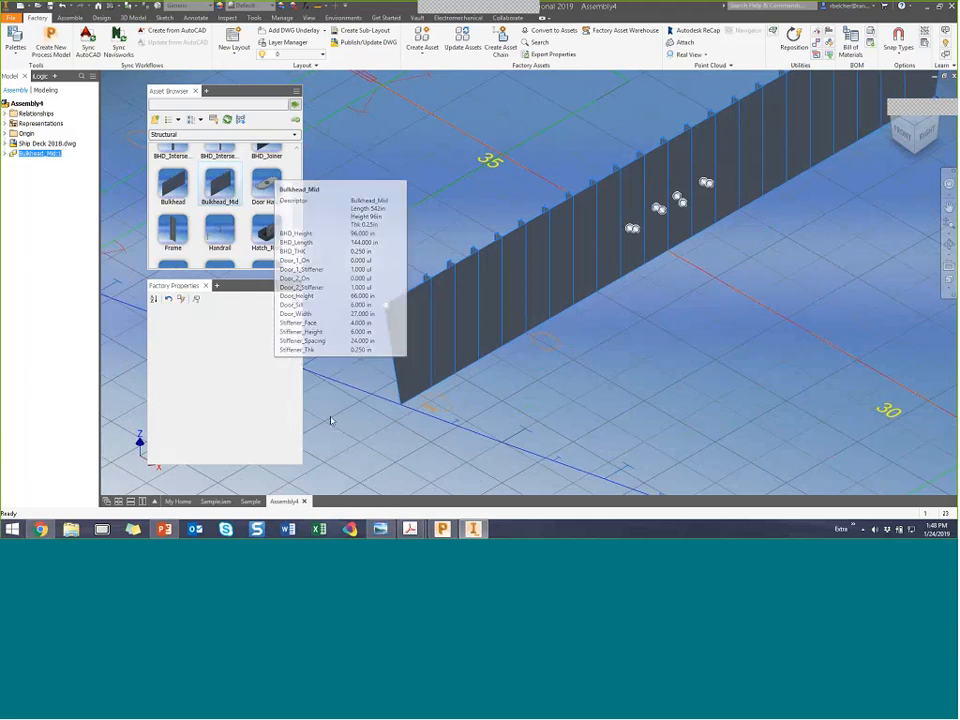
{"action": "left_click", "coordinate": [393, 352]}
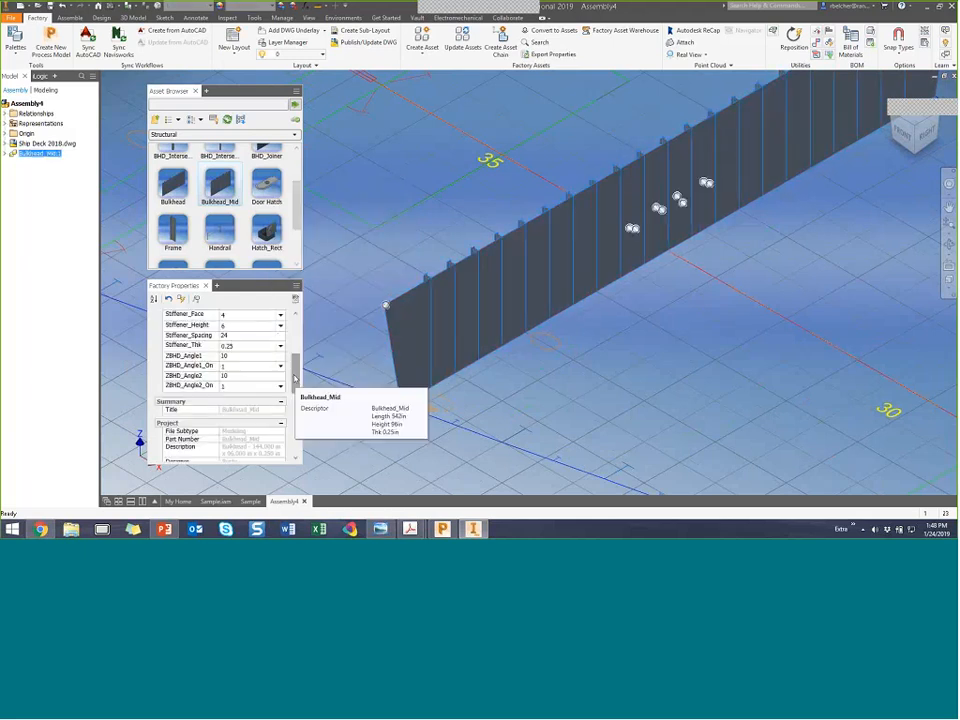
{"action": "left_click_drag", "start_coordinate": [295, 378], "coordinate": [295, 348]}
{"action": "left_click", "coordinate": [252, 362]}
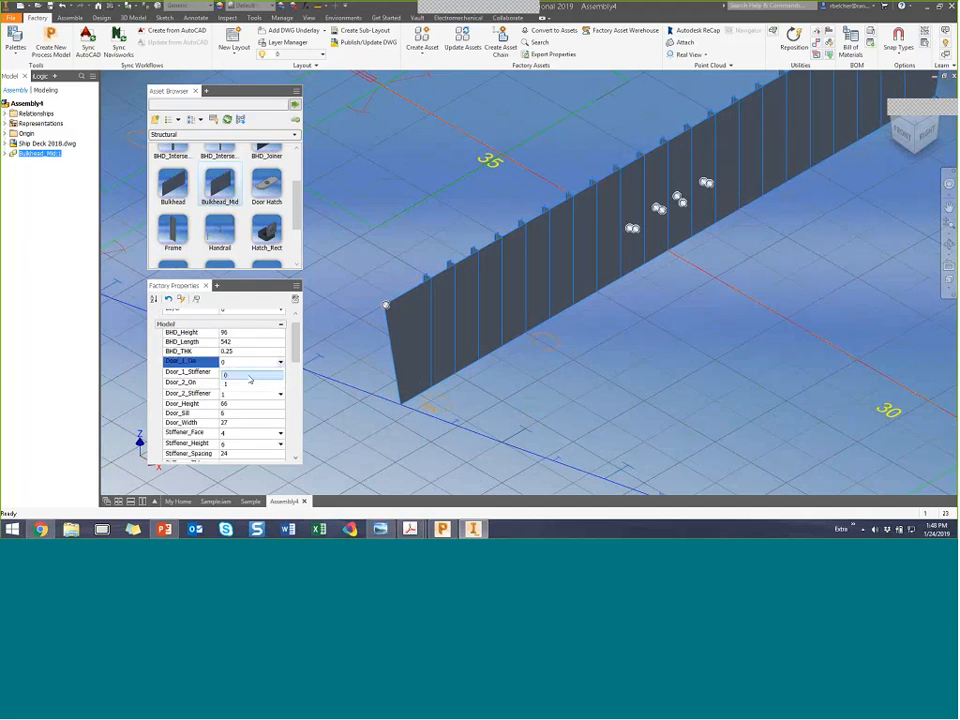
{"action": "left_click", "coordinate": [250, 382]}
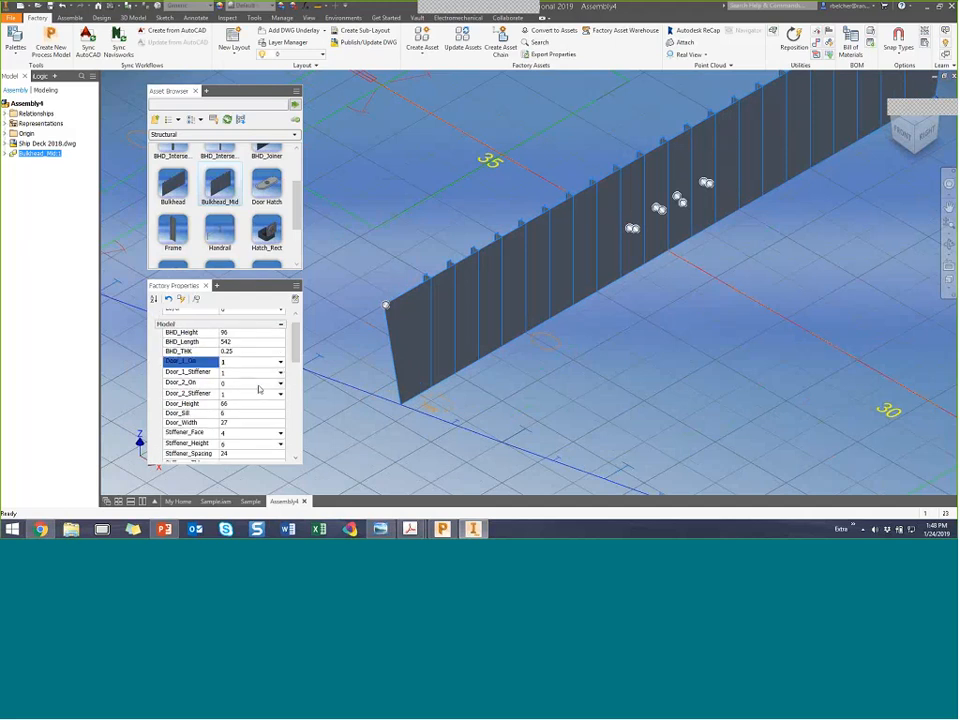
{"action": "left_click", "coordinate": [255, 384]}
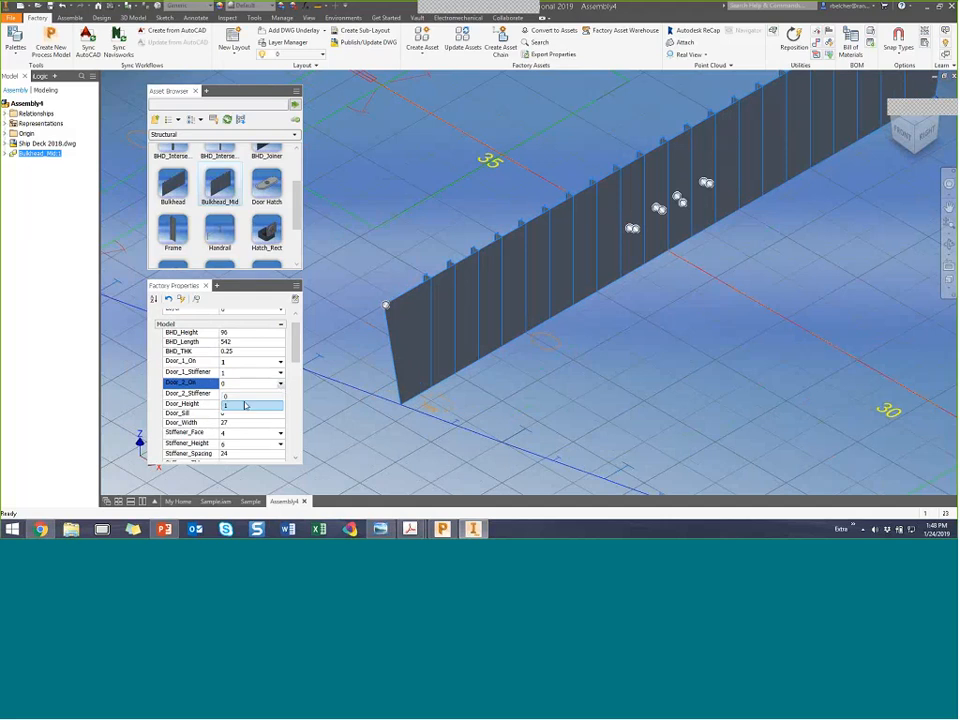
{"action": "left_click", "coordinate": [245, 405]}
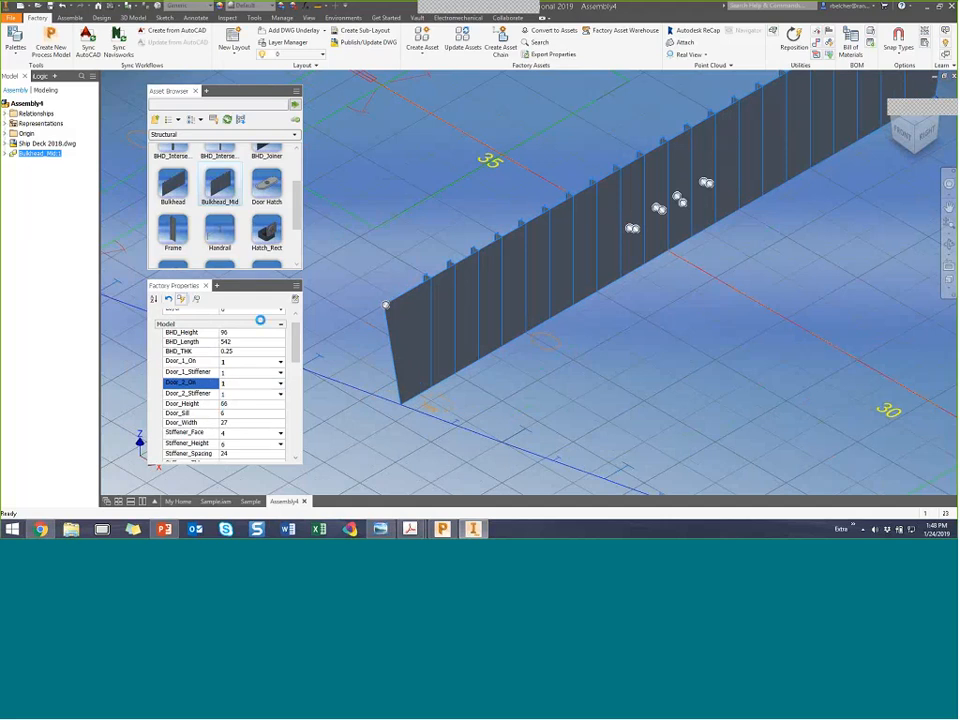
{"action": "middle_click_drag", "start_coordinate": [675, 377], "coordinate": [627, 381]}
Reposition the bulkhead's door openings by setting Door_1_Stiffener to 4 and Door_2_Stiffener to 5, and update the asset.
{"action": "left_click", "coordinate": [561, 332]}
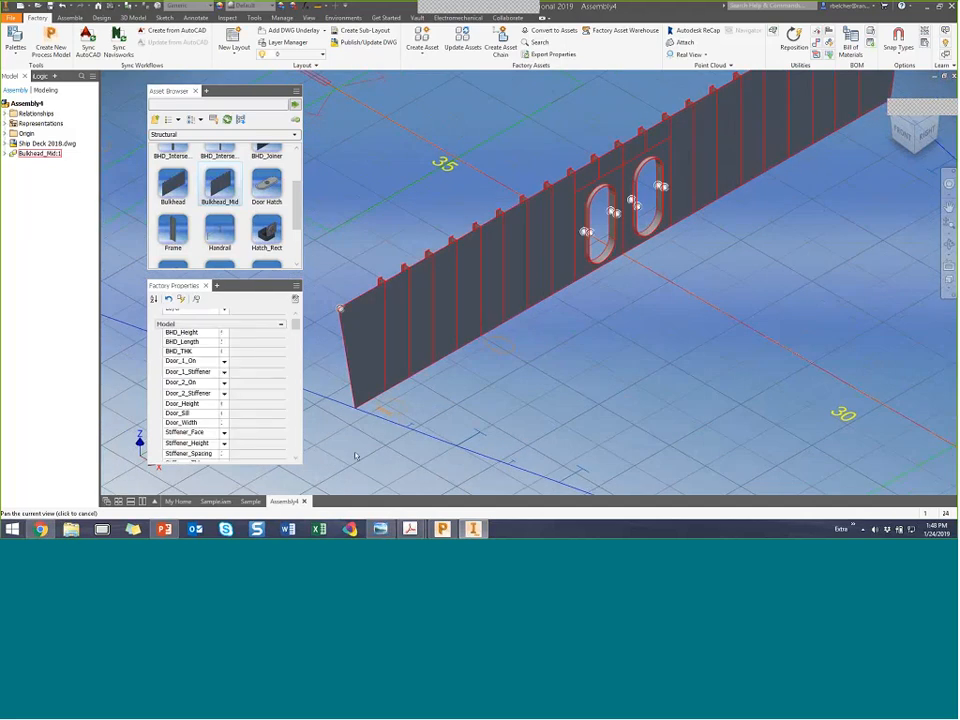
{"action": "left_click_drag", "start_coordinate": [294, 355], "coordinate": [295, 358]}
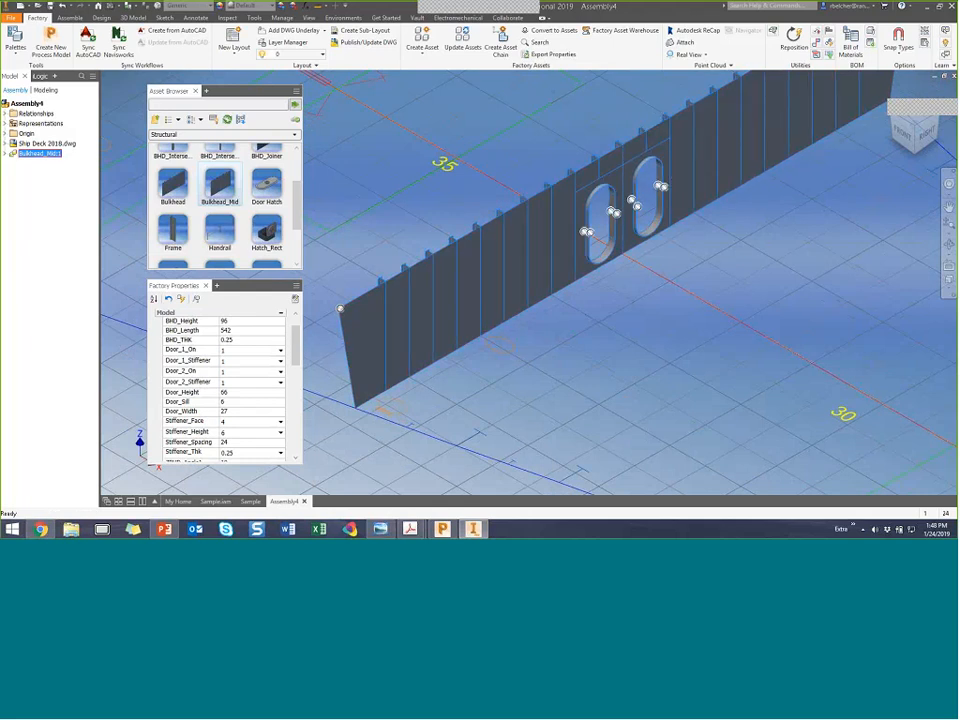
{"action": "left_click", "coordinate": [280, 362]}
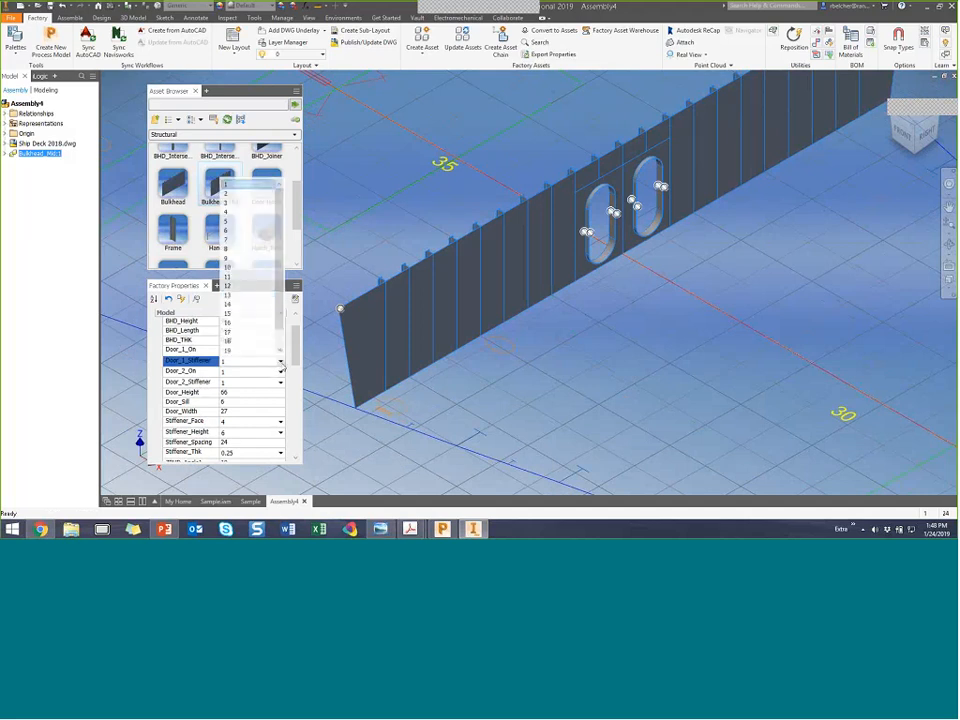
{"action": "left_click", "coordinate": [244, 194]}
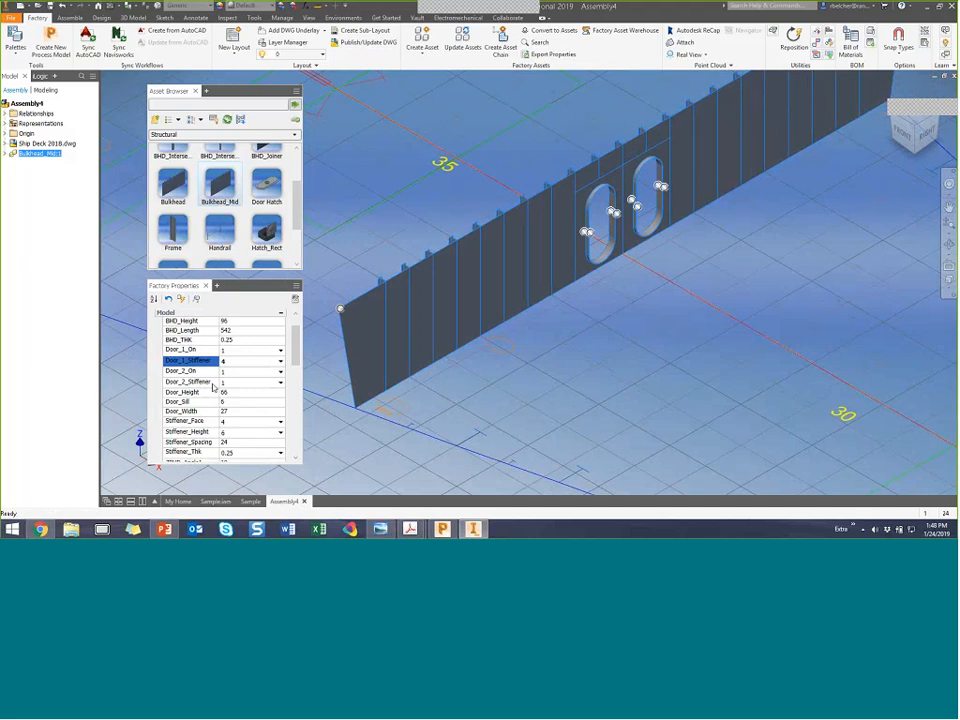
{"action": "left_click", "coordinate": [280, 382]}
{"action": "left_click", "coordinate": [240, 224]}
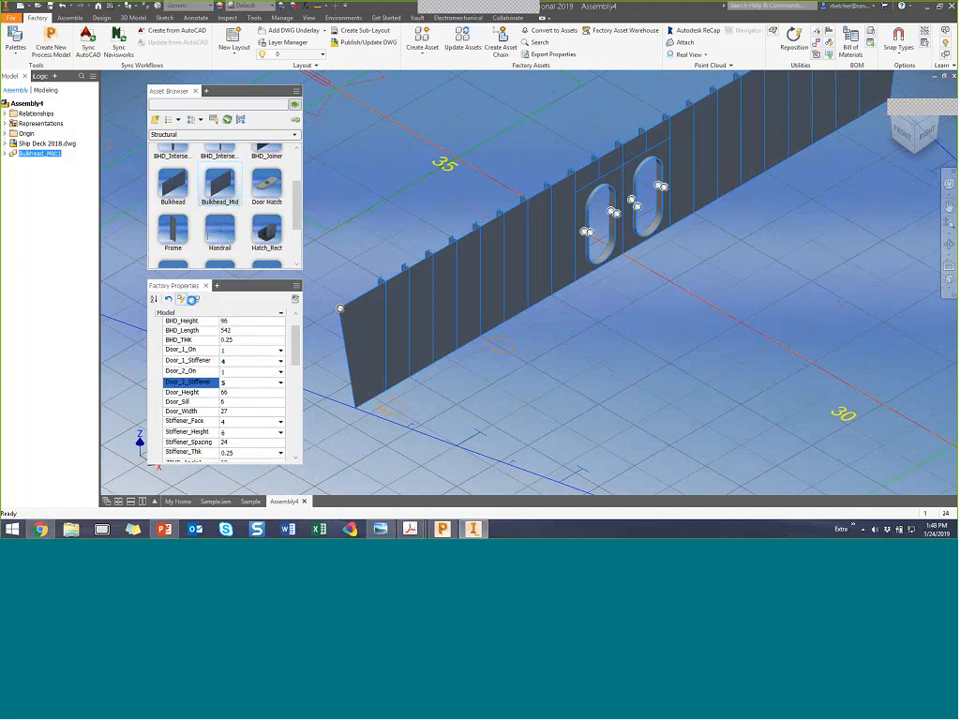
{"action": "left_click", "coordinate": [184, 300]}
{"action": "left_click", "coordinate": [568, 403]}
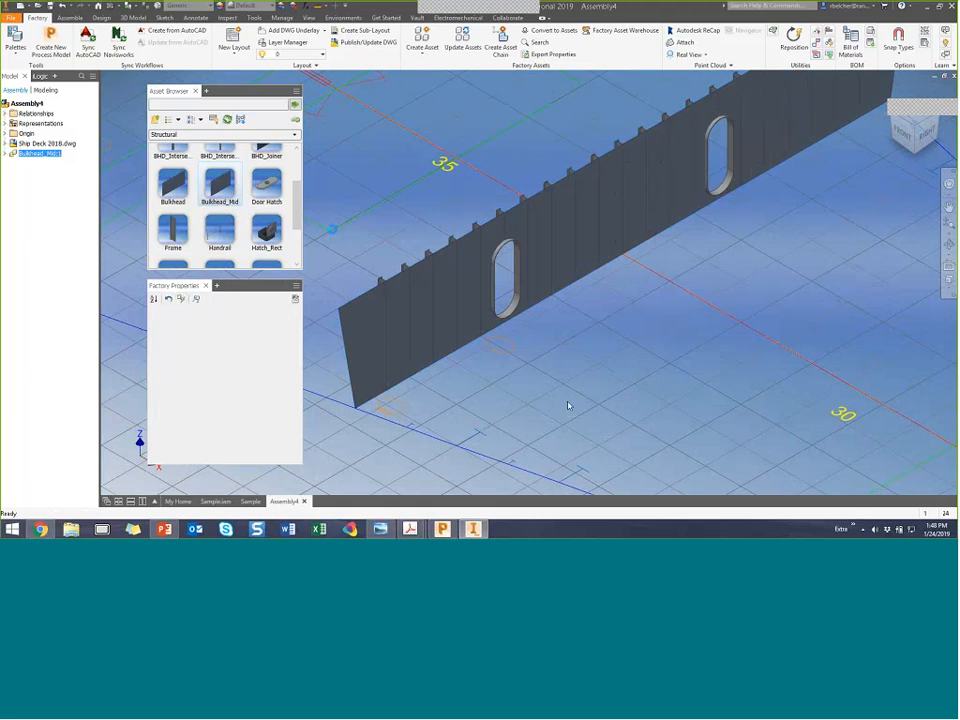
Toggle the Grounded state of the bulkhead from its stiffener side.
{"action": "scroll", "coordinate": [568, 403], "scroll_direction": "down", "scroll_amount": 3}
{"action": "middle_click_drag", "start_coordinate": [546, 418], "coordinate": [536, 251], "text": "shift"}
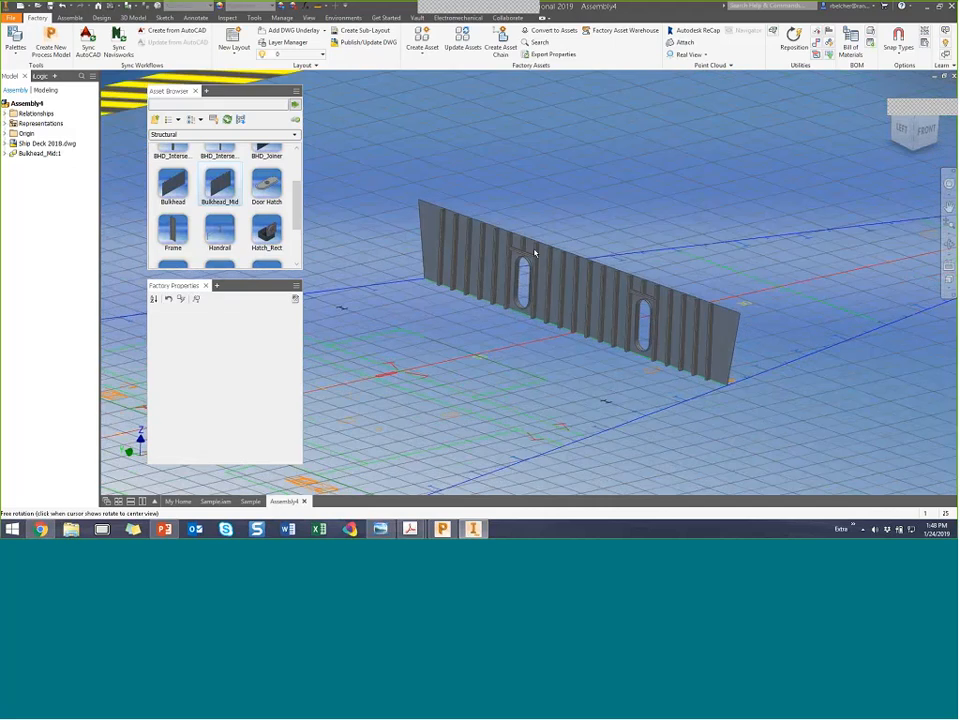
{"action": "left_click", "coordinate": [595, 298]}
{"action": "right_click", "coordinate": [595, 298]}
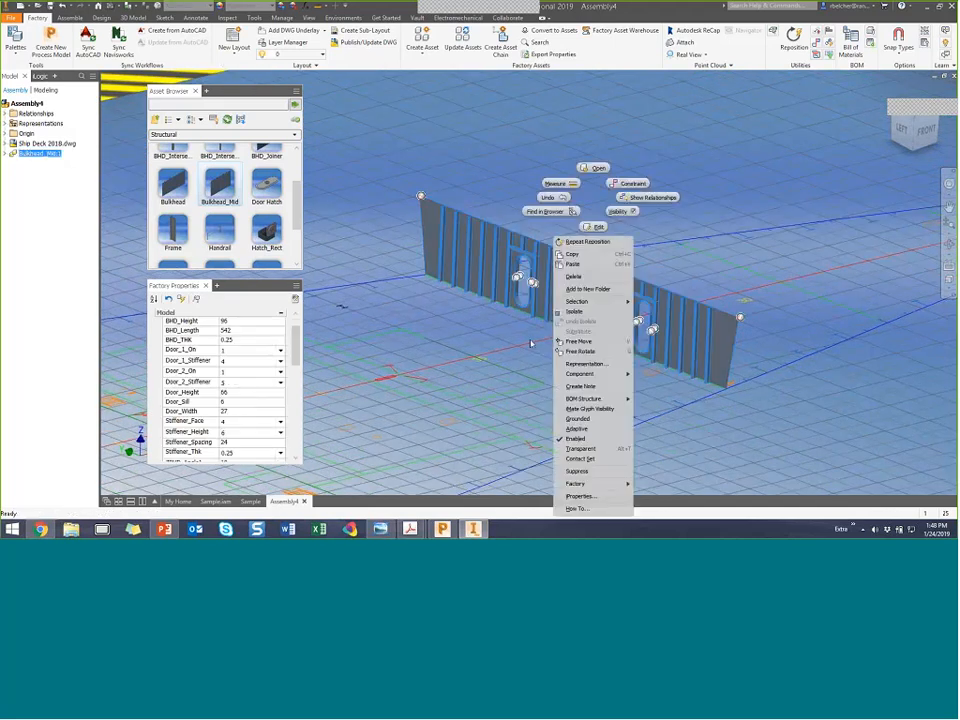
{"action": "left_click", "coordinate": [578, 420]}
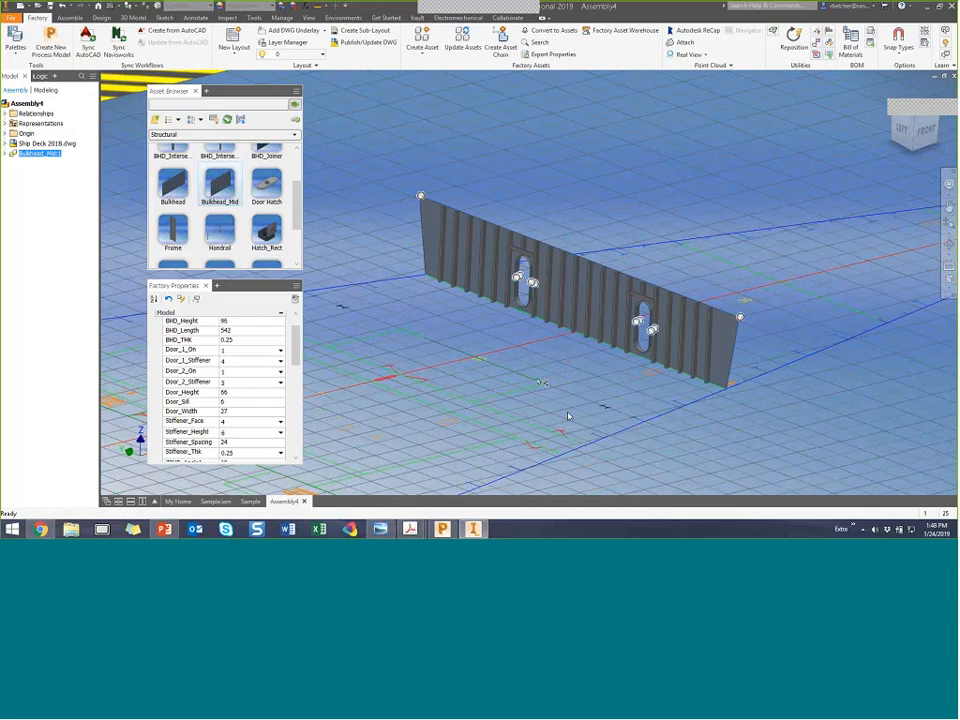
Examine the bulkhead's fit on the ship deck underlay from the home view and from its stiffener side.
{"action": "middle_click_drag", "start_coordinate": [532, 360], "coordinate": [892, 95], "text": "shift"}
{"action": "scroll", "coordinate": [548, 358], "scroll_direction": "down", "scroll_amount": 3}
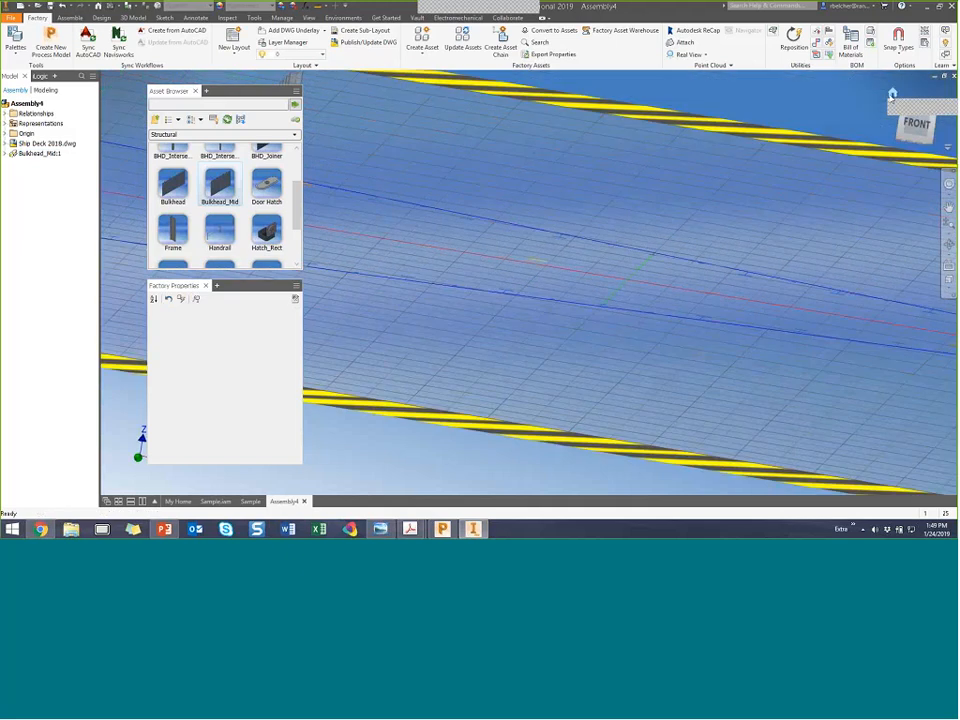
{"action": "scroll", "coordinate": [671, 246], "scroll_direction": "down", "scroll_amount": 5}
{"action": "scroll", "coordinate": [709, 399], "scroll_direction": "up", "scroll_amount": 4}
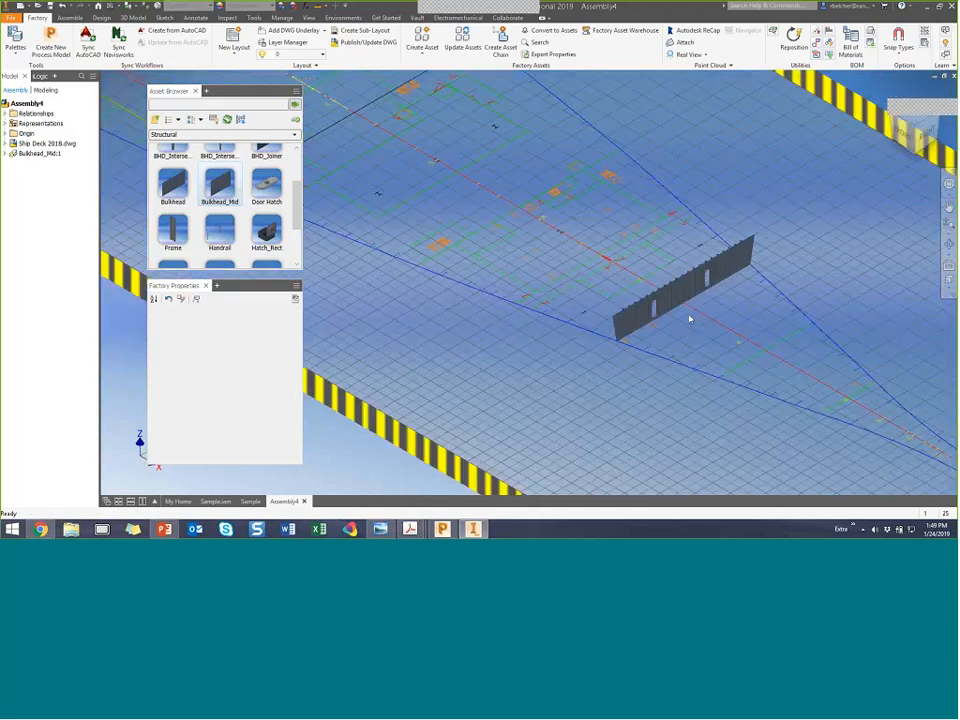
{"action": "scroll", "coordinate": [690, 319], "scroll_direction": "up", "scroll_amount": 3}
{"action": "middle_click_drag", "start_coordinate": [690, 319], "coordinate": [547, 368]}
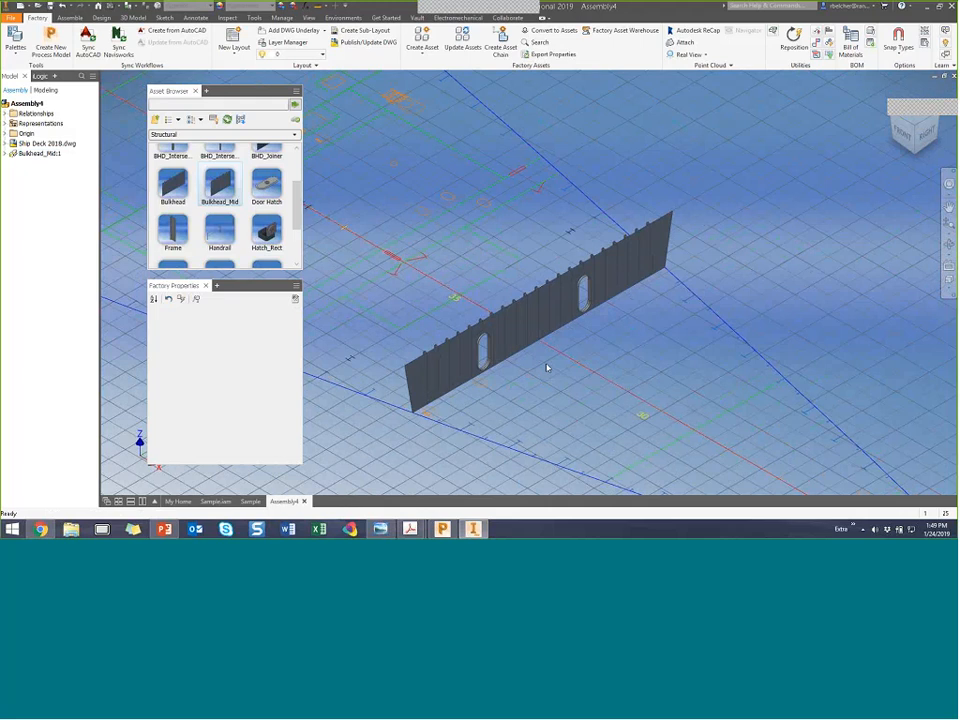
{"action": "scroll", "coordinate": [450, 341], "scroll_direction": "down", "scroll_amount": 2}
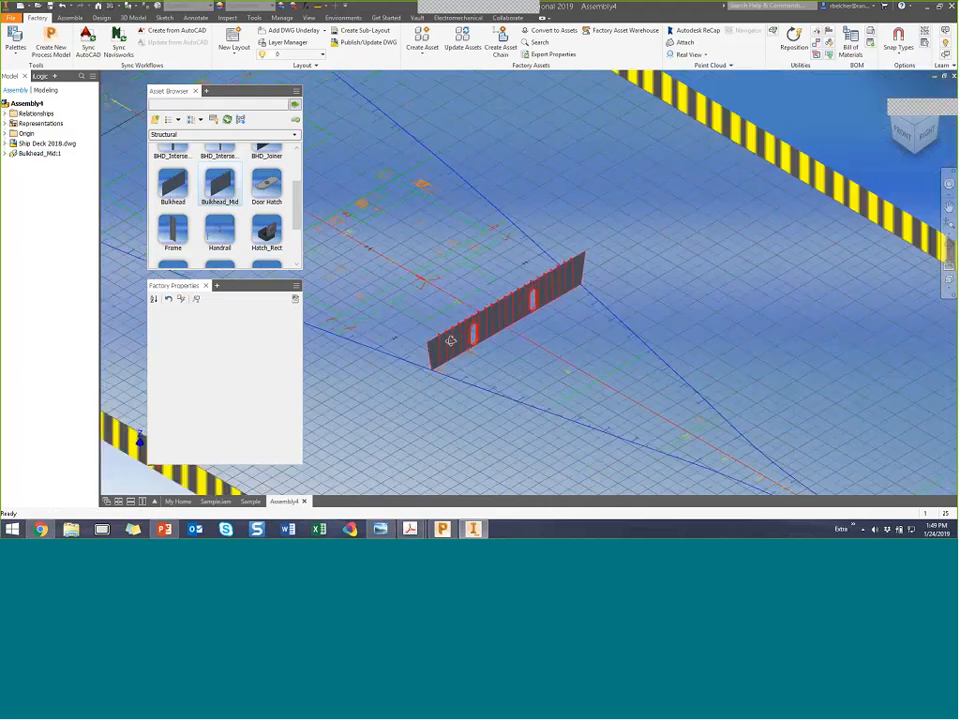
{"action": "middle_click_drag", "start_coordinate": [450, 341], "coordinate": [614, 239], "text": "shift"}
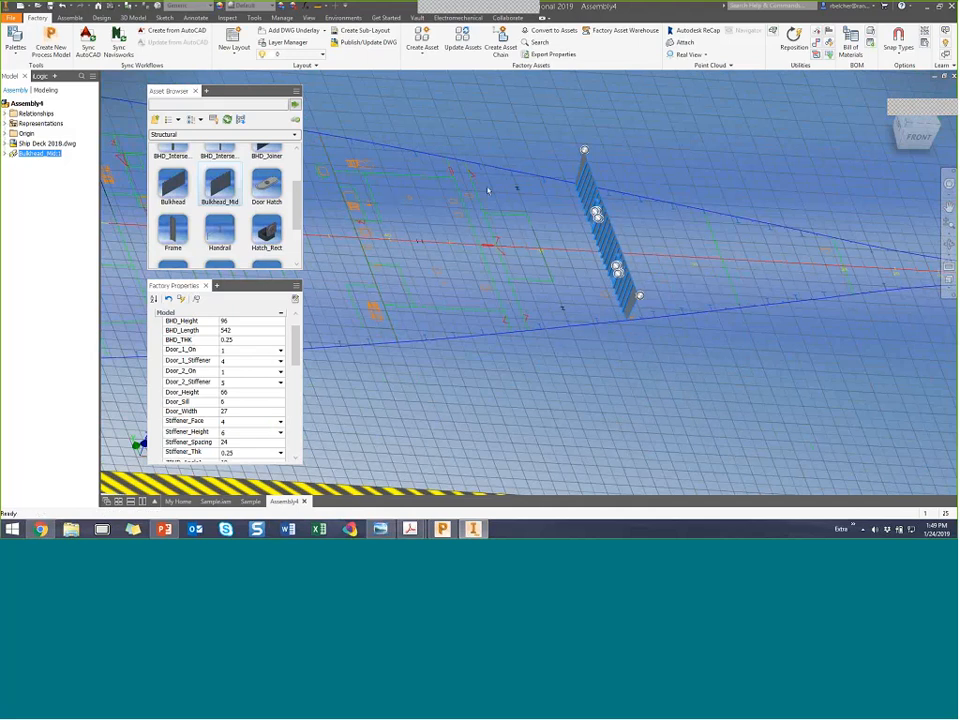
{"action": "left_click", "coordinate": [489, 193]}
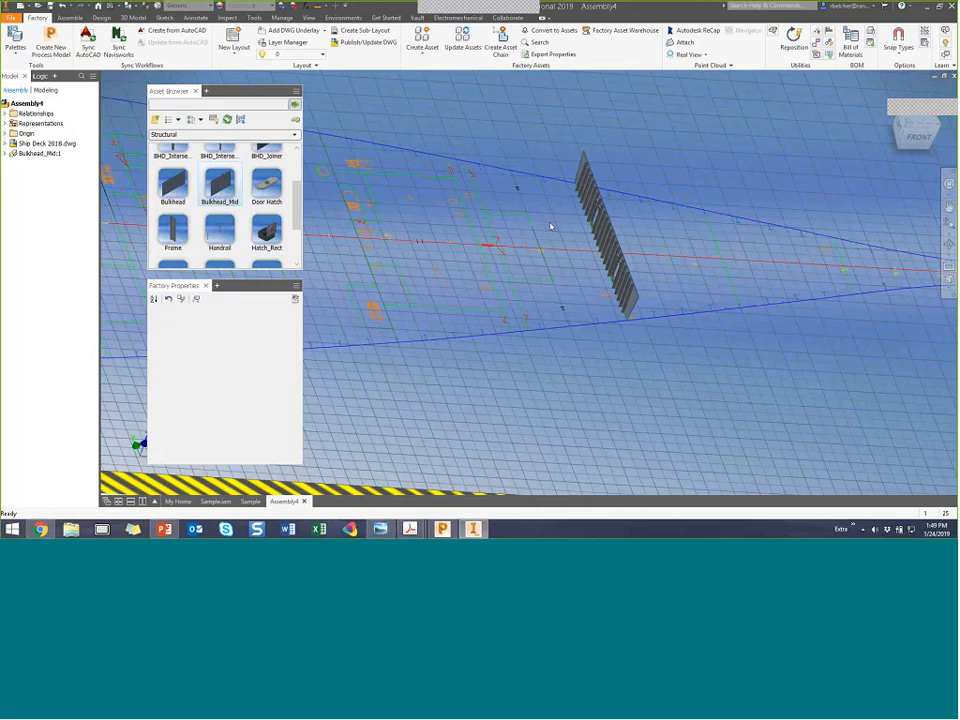
{"action": "scroll", "coordinate": [545, 217], "scroll_direction": "down", "scroll_amount": 3}
{"action": "mouse_move", "coordinate": [424, 308]}
{"action": "middle_mouse_down", "text": "shift"}
{"action": "mouse_move", "coordinate": [458, 275]}
{"action": "mouse_move", "coordinate": [416, 297]}
{"action": "middle_mouse_up", "text": "shift"}
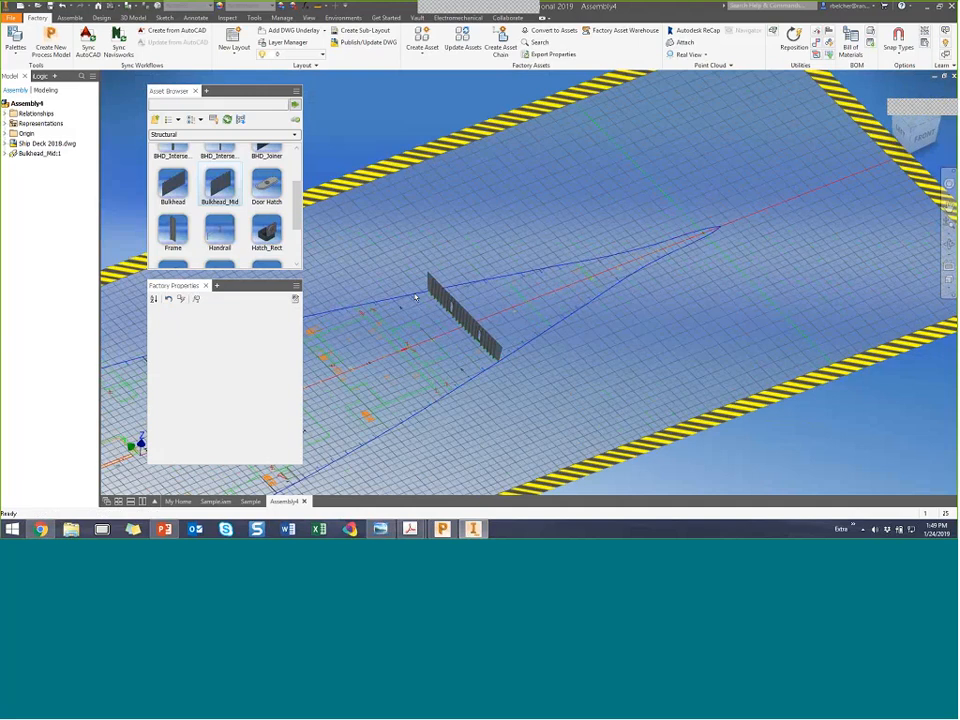
{"action": "scroll", "coordinate": [416, 297], "scroll_direction": "up", "scroll_amount": 5}
Browse the duct assets in the Ship Design library's HVAC folder.
{"action": "left_click", "coordinate": [155, 119]}
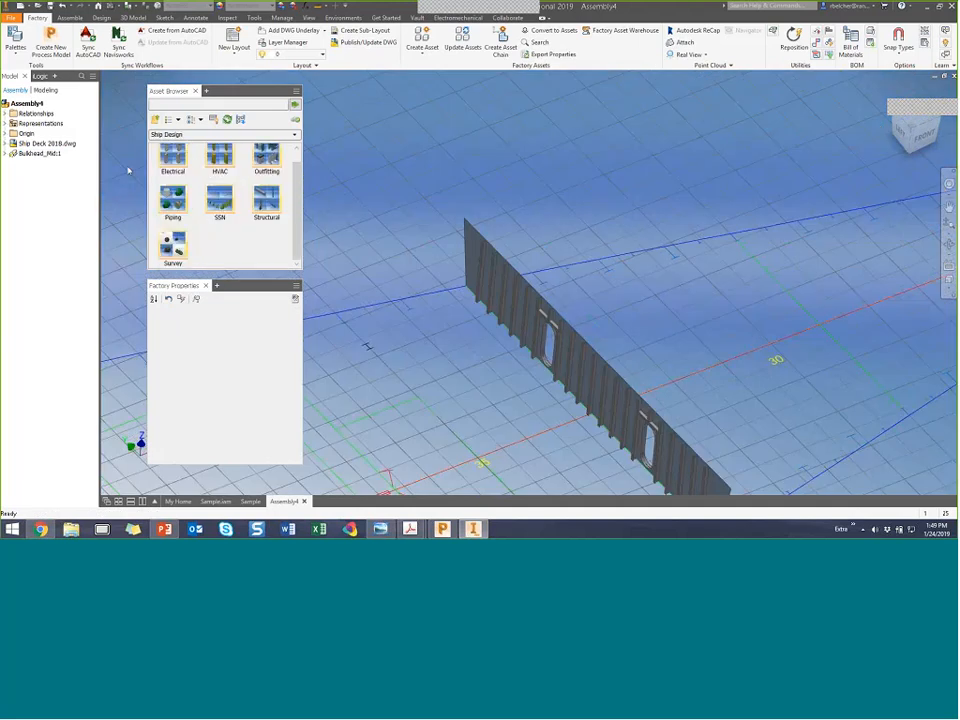
{"action": "double_click", "coordinate": [222, 163]}
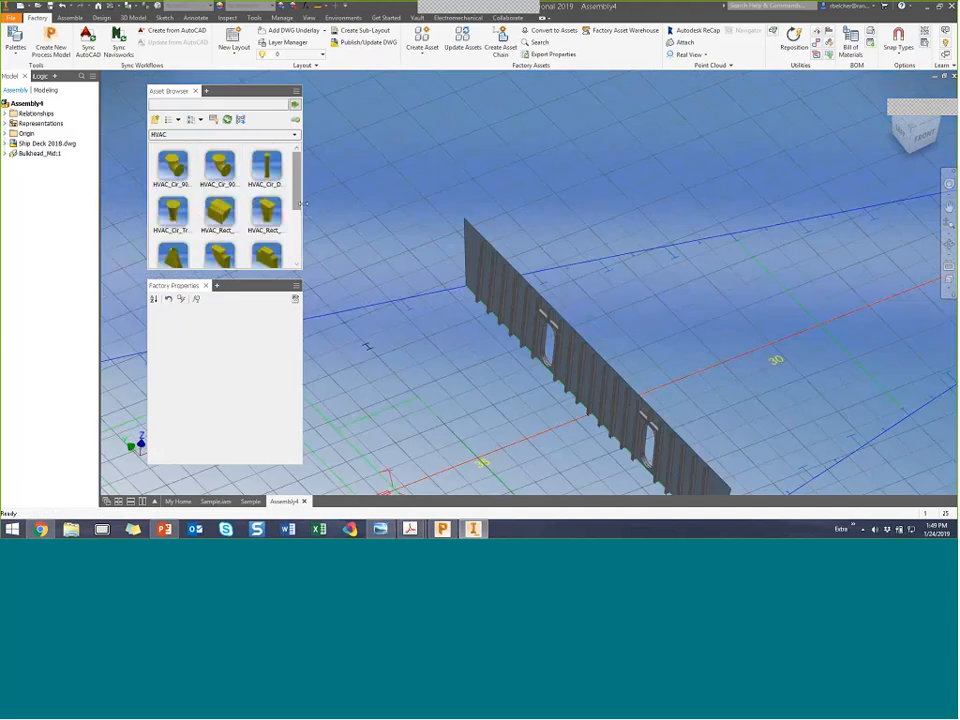
{"action": "scroll", "coordinate": [300, 204], "scroll_direction": "down", "scroll_amount": 2}
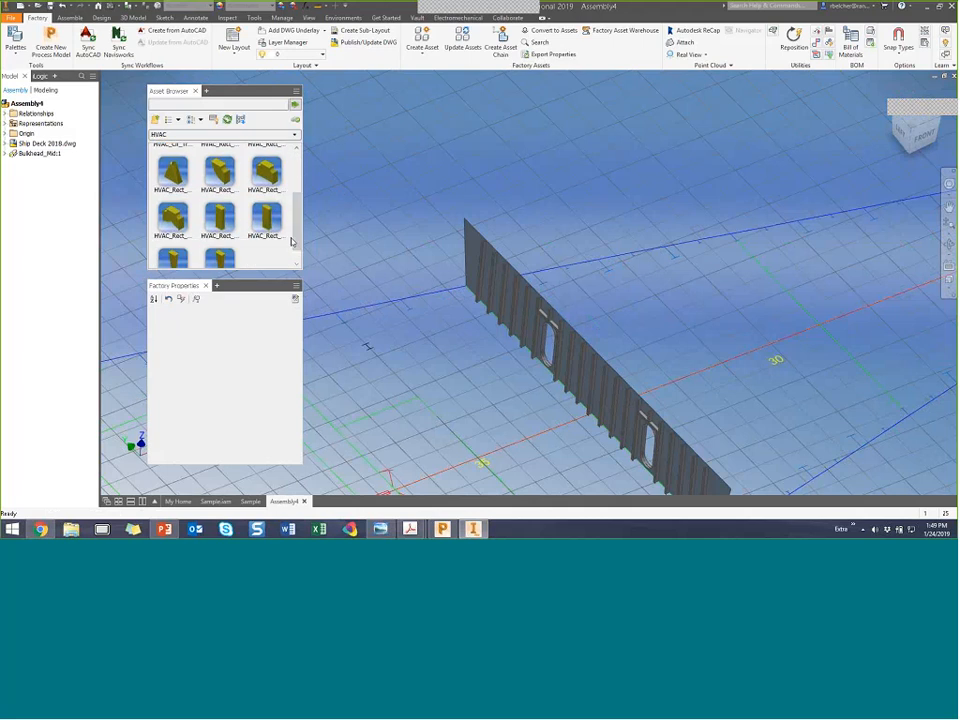
Place one straight rectangular HVAC duct upright on the deck floor, just beyond the near end of the bulkhead.
{"action": "left_click_drag", "start_coordinate": [263, 219], "coordinate": [411, 286]}
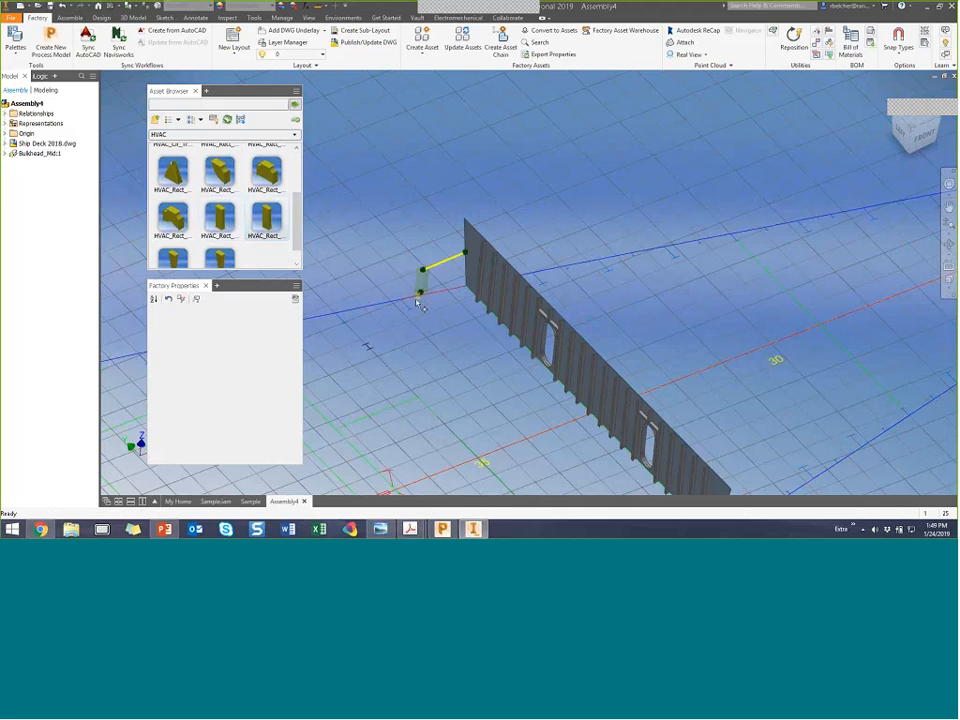
{"action": "scroll", "coordinate": [412, 306], "scroll_direction": "up", "scroll_amount": 3}
{"action": "scroll", "coordinate": [405, 325], "scroll_direction": "up", "scroll_amount": 2}
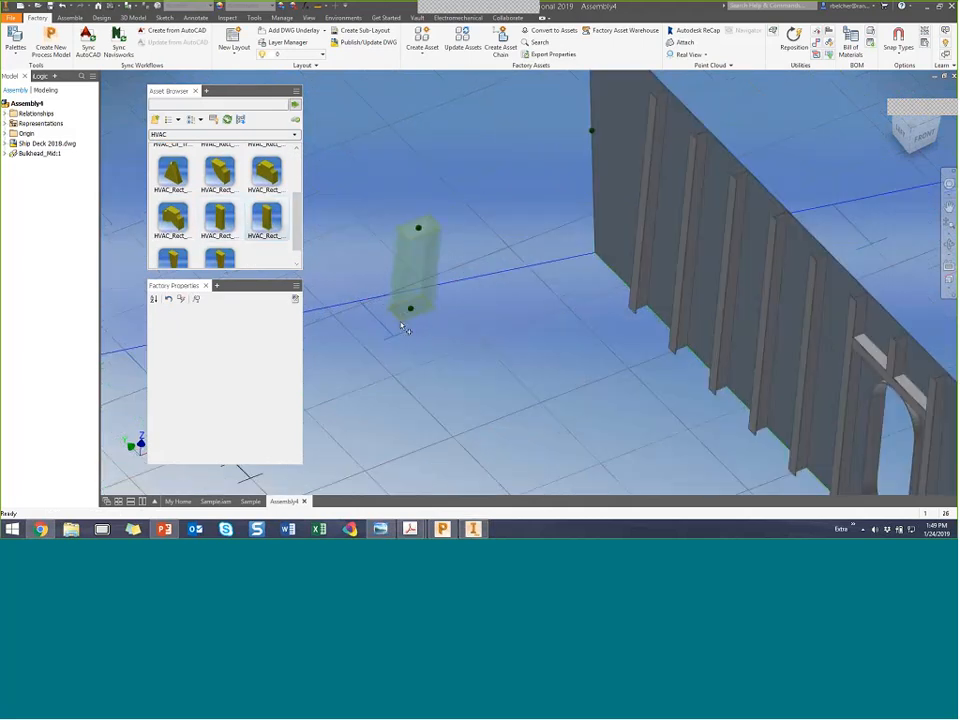
{"action": "left_click", "coordinate": [403, 328]}
{"action": "right_click", "coordinate": [473, 214]}
{"action": "left_click", "coordinate": [479, 211]}
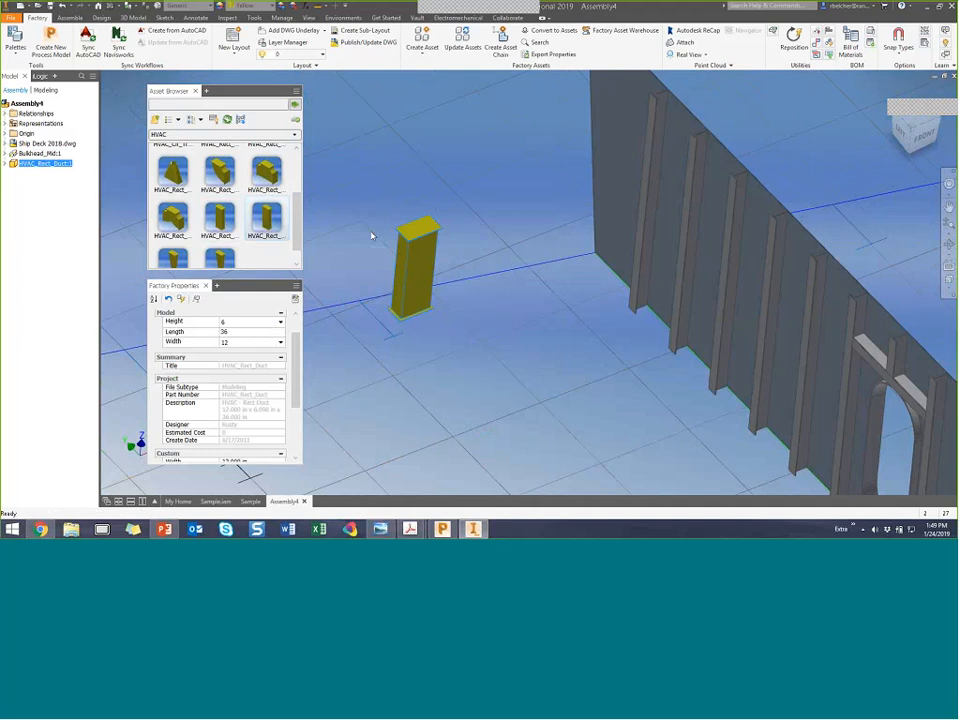
Resize the upright rectangular duct to Length 84 and Width 15, and update the asset.
{"action": "left_click", "coordinate": [195, 334]}
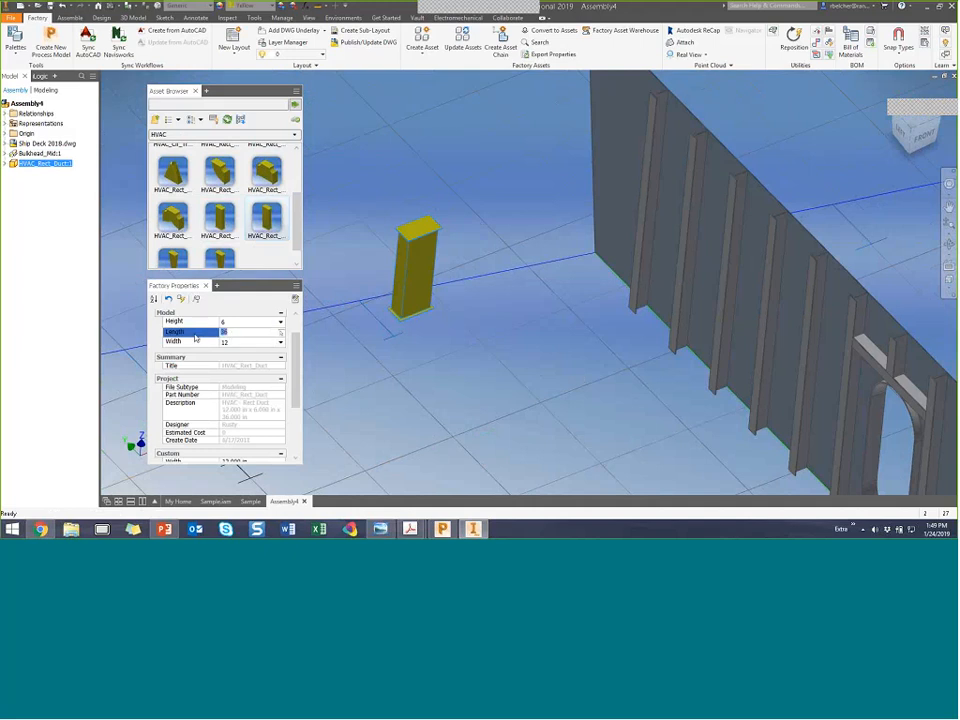
{"action": "type", "text": "84"}
{"action": "left_click", "coordinate": [238, 345]}
{"action": "left_click", "coordinate": [245, 393]}
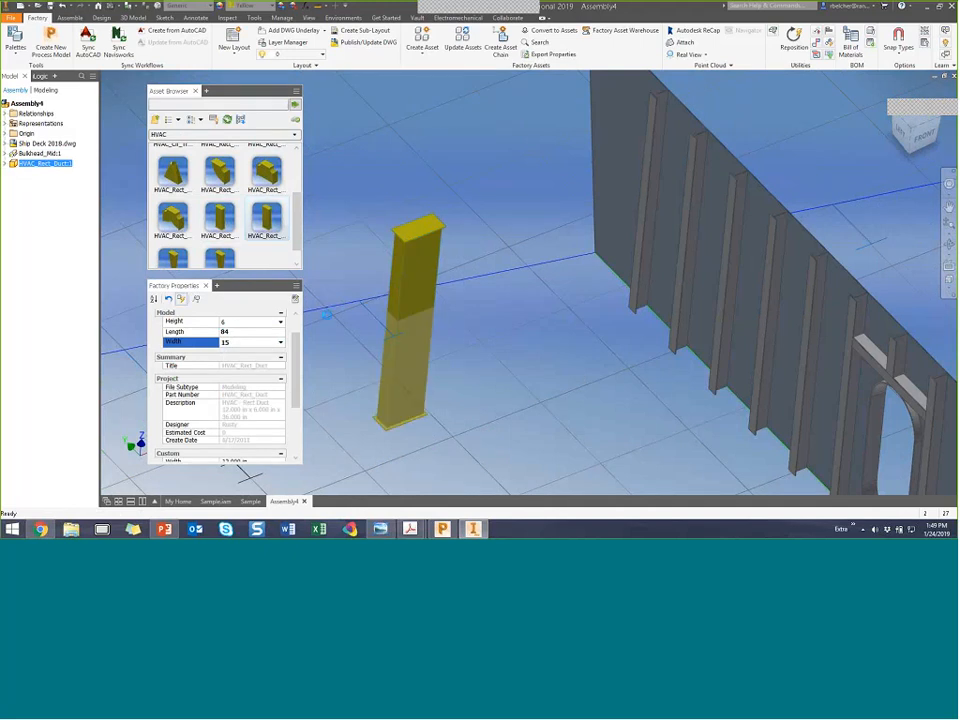
Adjust the upright duct's position on the floor and ground it.
{"action": "left_click_drag", "start_coordinate": [423, 293], "coordinate": [397, 318]}
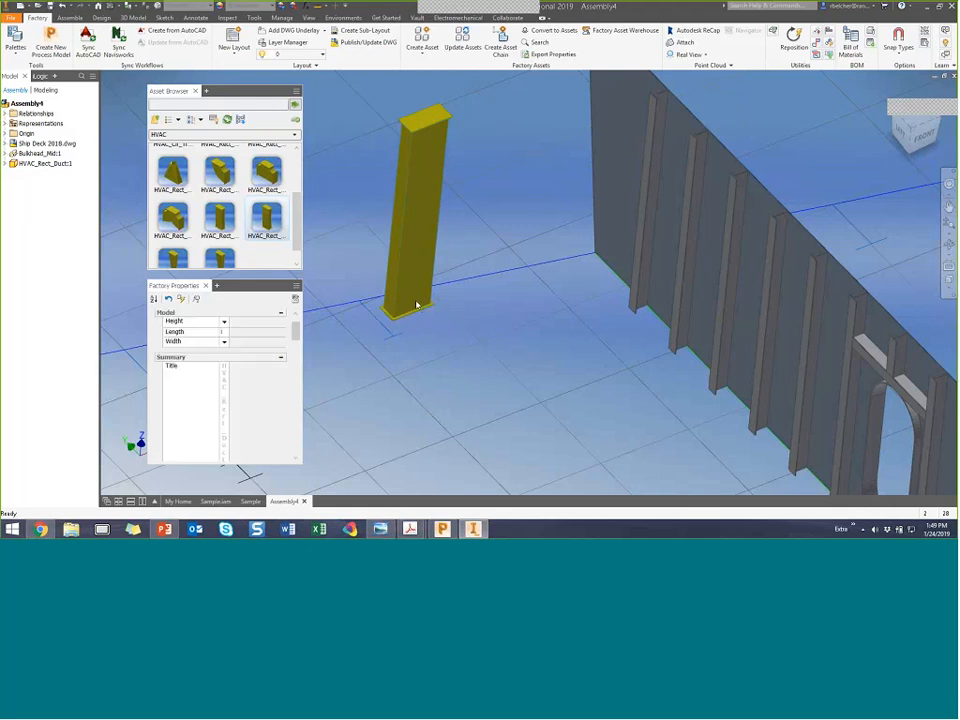
{"action": "right_click", "coordinate": [414, 199]}
{"action": "left_click", "coordinate": [400, 420]}
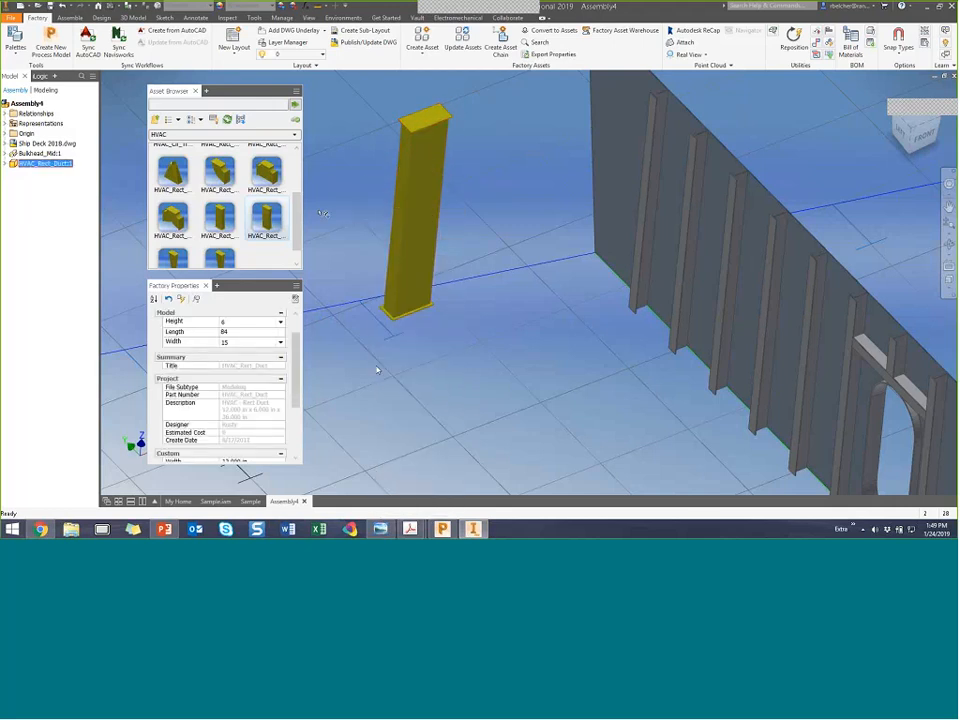
Attach a 90-degree rectangular bend duct to the open upper end of the upright duct.
{"action": "middle_click_drag", "start_coordinate": [412, 205], "coordinate": [462, 285]}
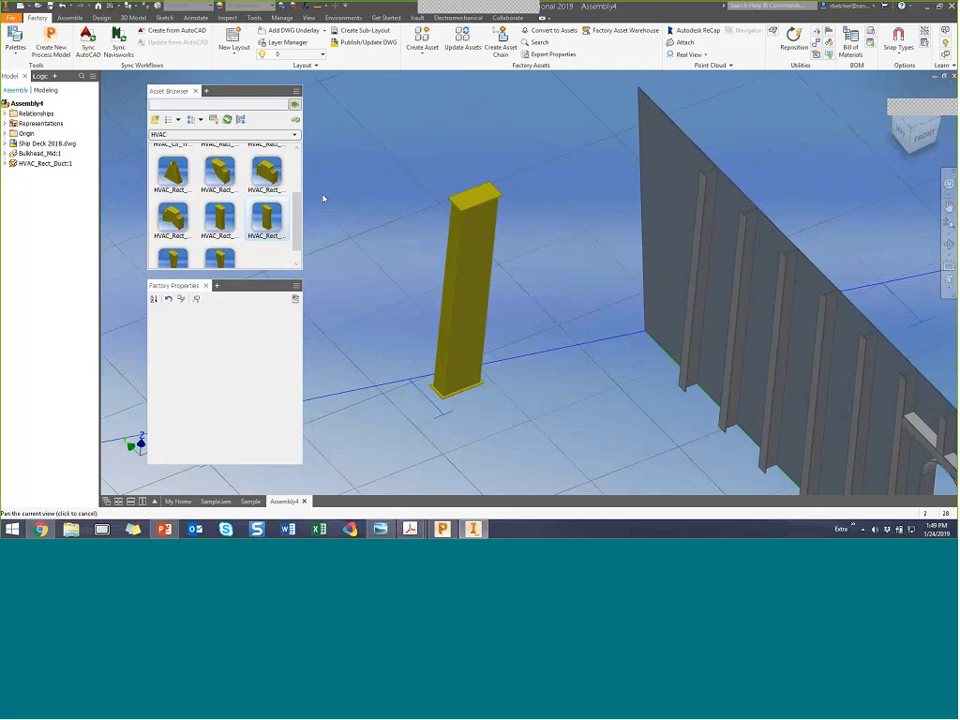
{"action": "scroll", "coordinate": [236, 195], "scroll_direction": "up", "scroll_amount": 2}
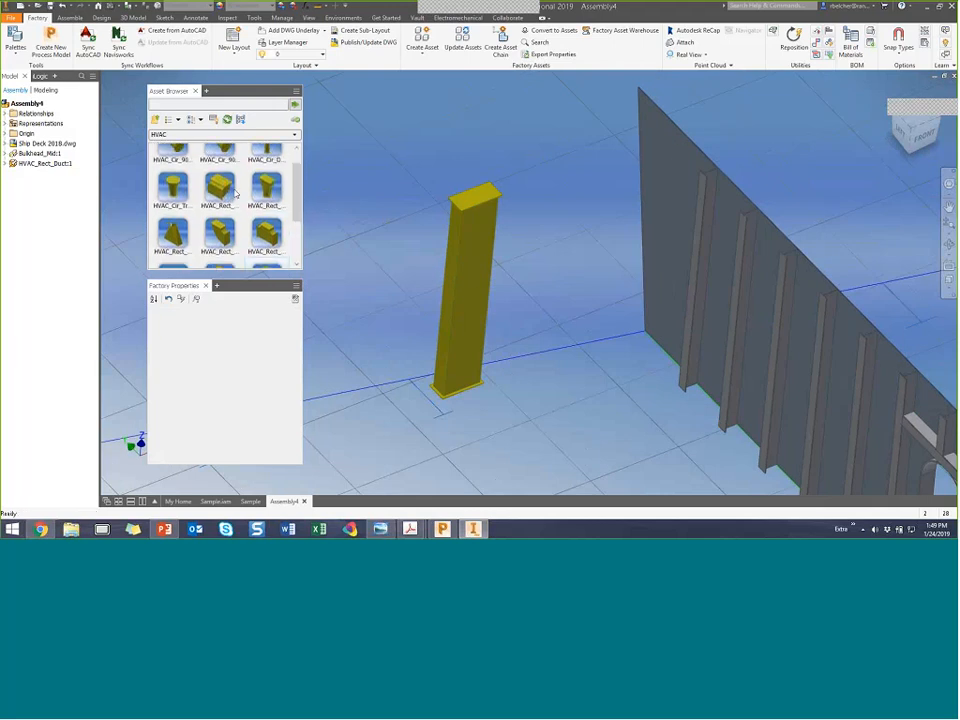
{"action": "left_click", "coordinate": [455, 210]}
{"action": "scroll", "coordinate": [415, 210], "scroll_direction": "up", "scroll_amount": 3}
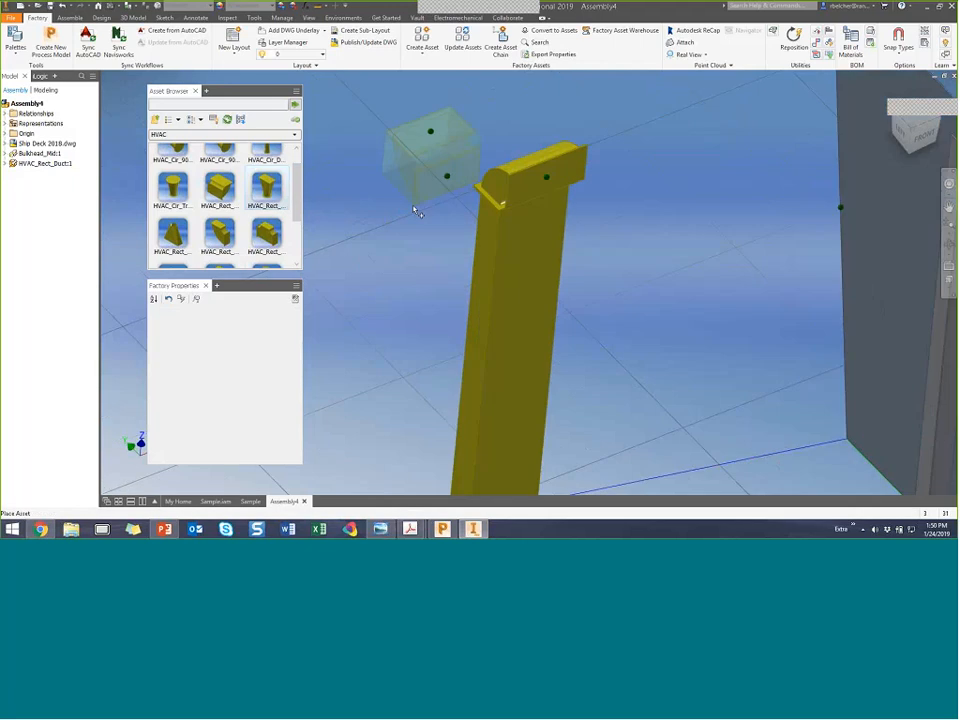
{"action": "right_click", "coordinate": [418, 212]}
{"action": "left_click", "coordinate": [430, 214]}
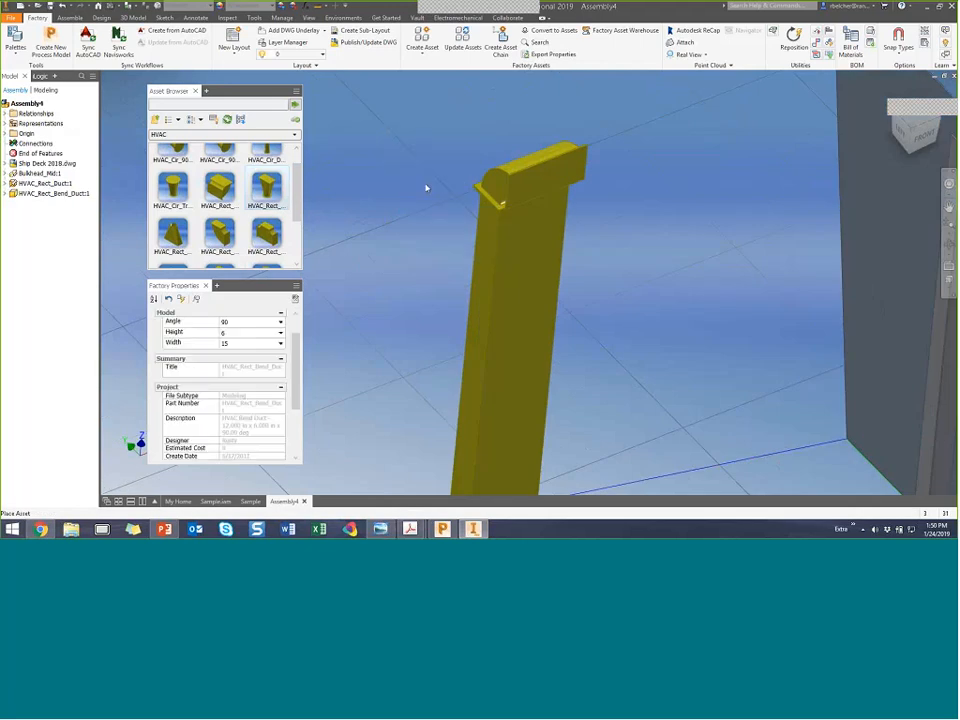
Connect a straight rectangular duct to the open end of the bend so that it runs horizontally.
{"action": "scroll", "coordinate": [296, 166], "scroll_direction": "up", "scroll_amount": 1}
{"action": "scroll", "coordinate": [295, 200], "scroll_direction": "down", "scroll_amount": 1}
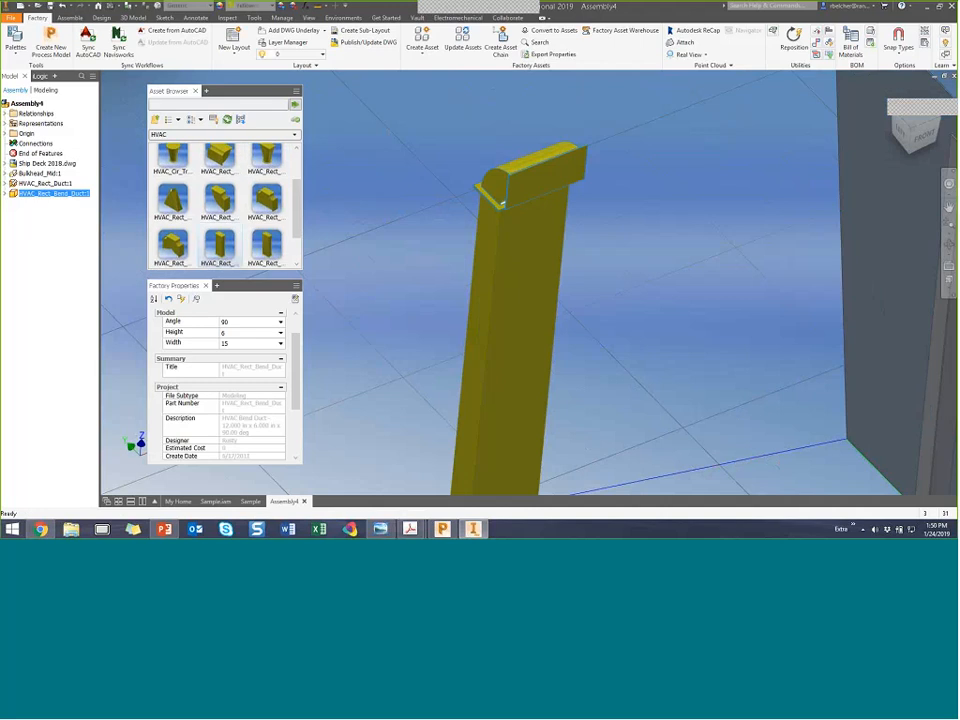
{"action": "double_click", "coordinate": [219, 245]}
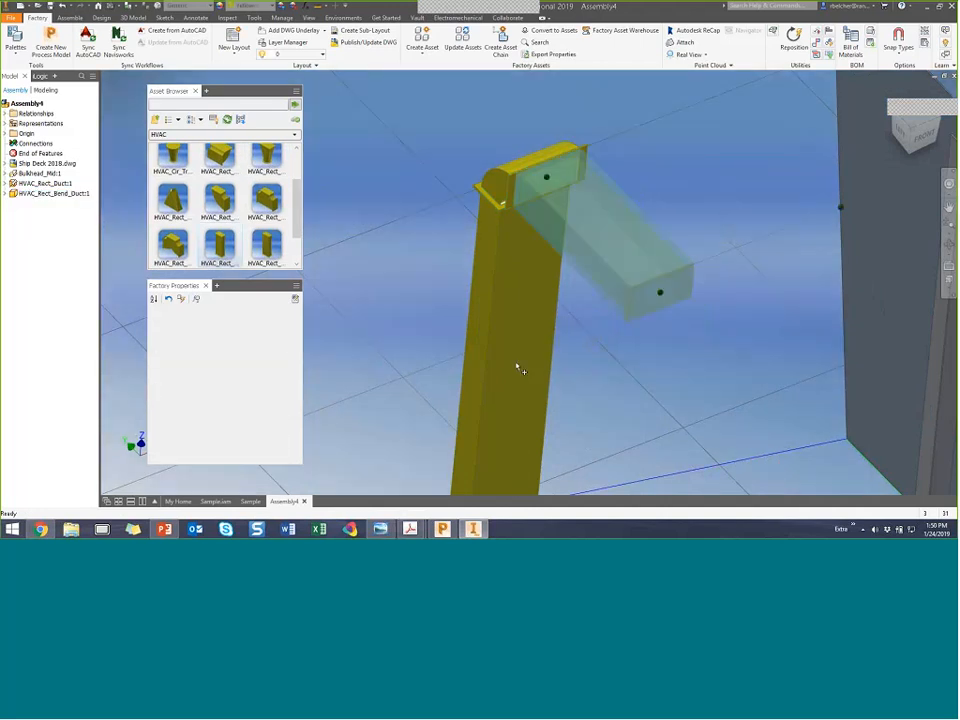
{"action": "left_click", "coordinate": [516, 367]}
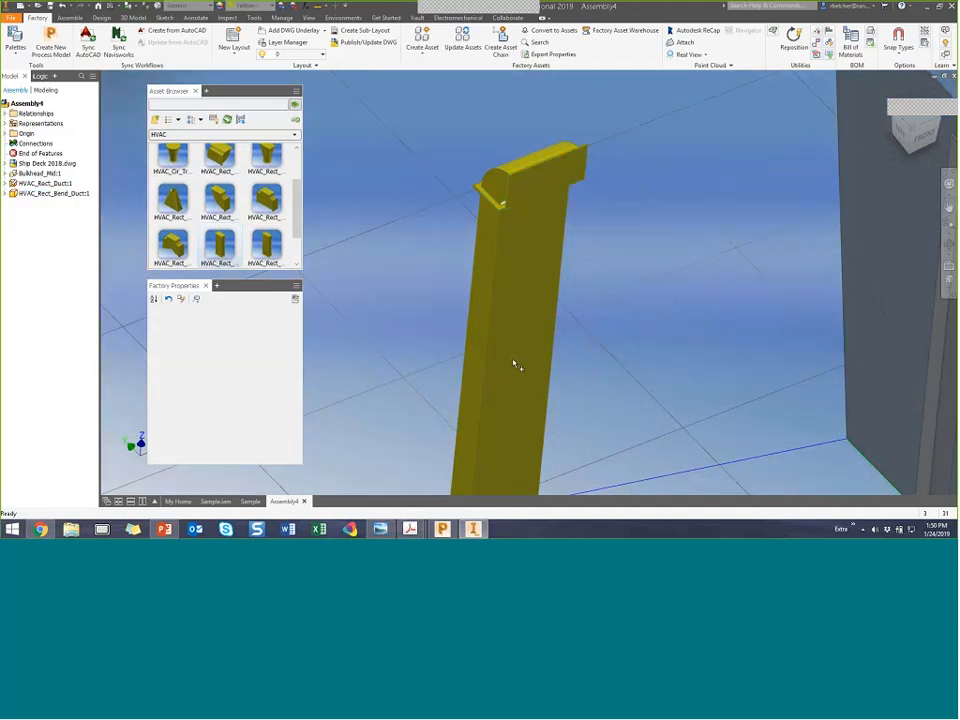
{"action": "right_click", "coordinate": [410, 188]}
{"action": "left_click", "coordinate": [430, 192]}
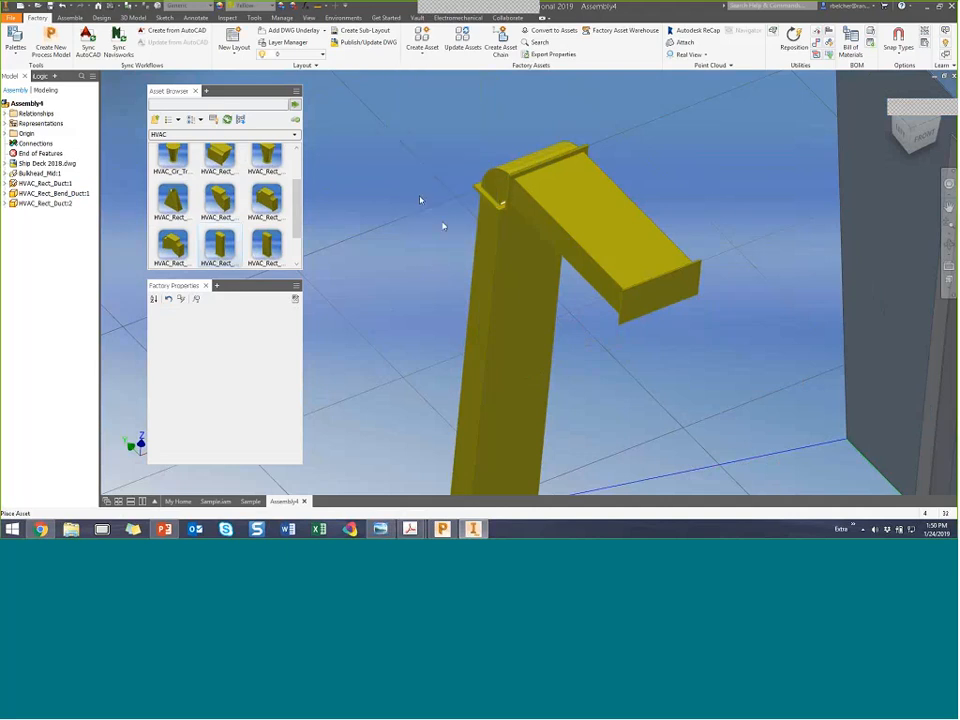
Snap a rectangular curved T duct onto the free end of the horizontal duct.
{"action": "scroll", "coordinate": [358, 238], "scroll_direction": "down", "scroll_amount": 5}
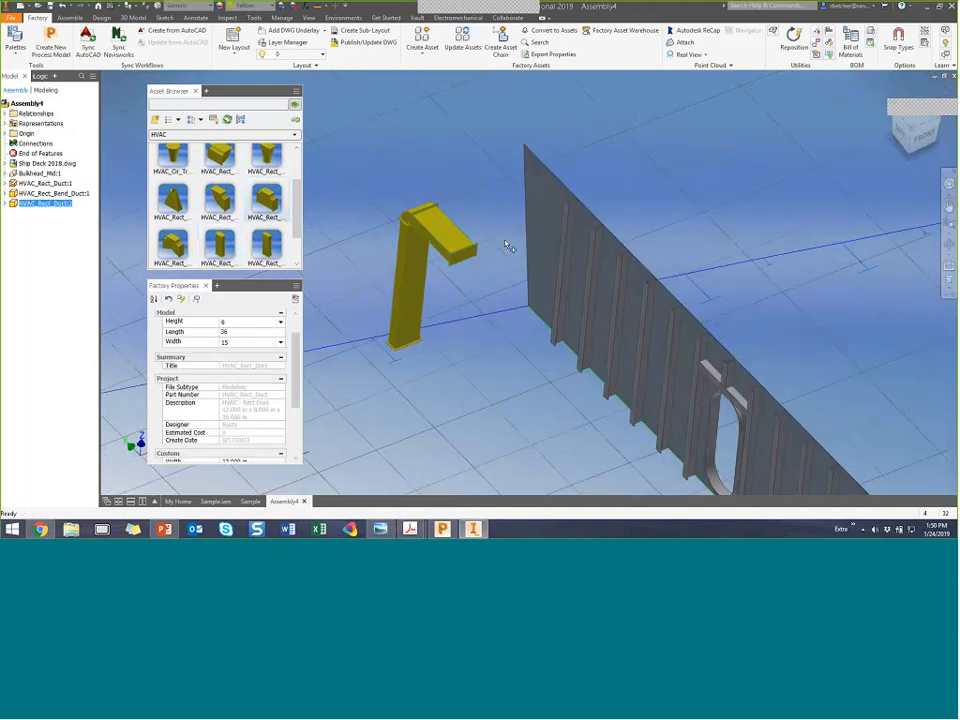
{"action": "left_click_drag", "start_coordinate": [508, 246], "coordinate": [504, 256]}
{"action": "scroll", "coordinate": [483, 310], "scroll_direction": "up", "scroll_amount": 4}
{"action": "left_click", "coordinate": [455, 231]}
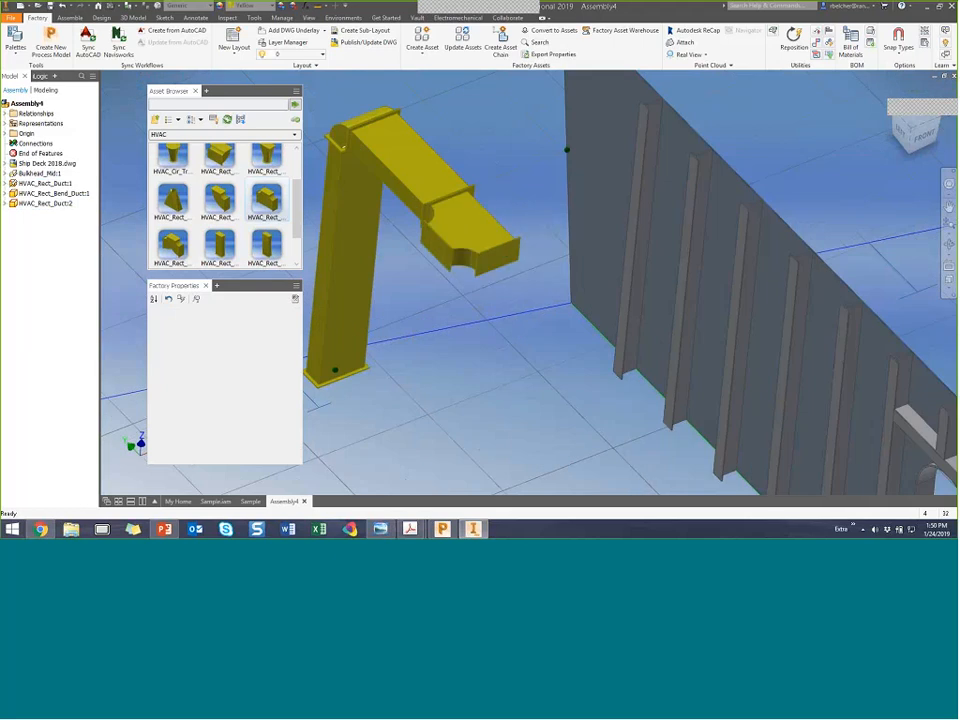
{"action": "right_click", "coordinate": [549, 134]}
{"action": "left_click", "coordinate": [561, 140]}
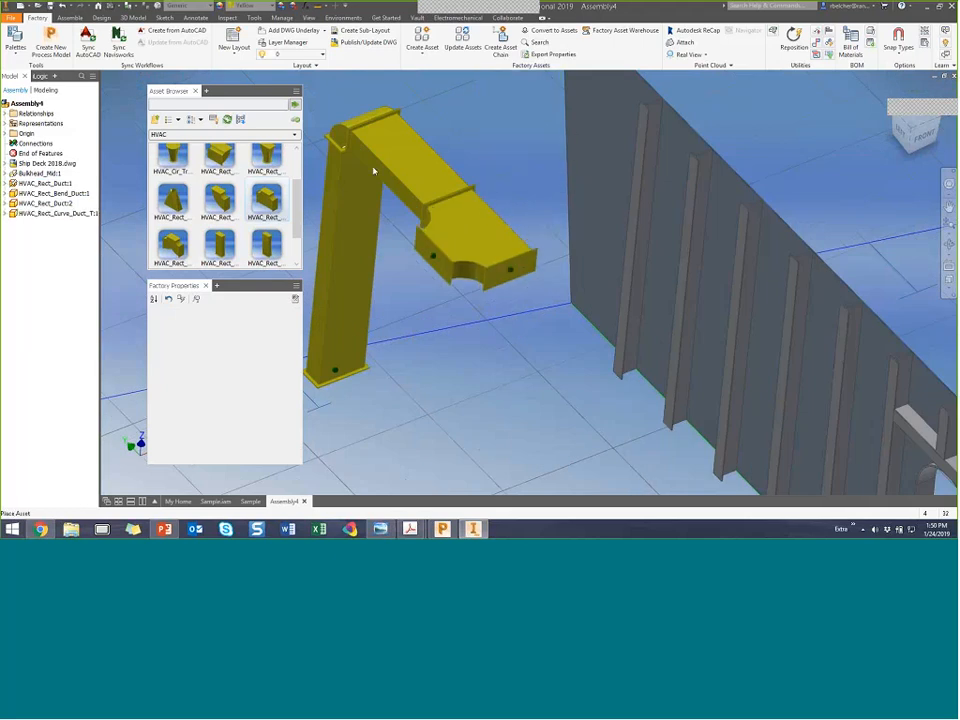
Chain two 90-degree rectangular curve ducts onto the curved T's outlet nearest the bulkhead, forming an S-shaped run.
{"action": "scroll", "coordinate": [292, 210], "scroll_direction": "up", "scroll_amount": 1}
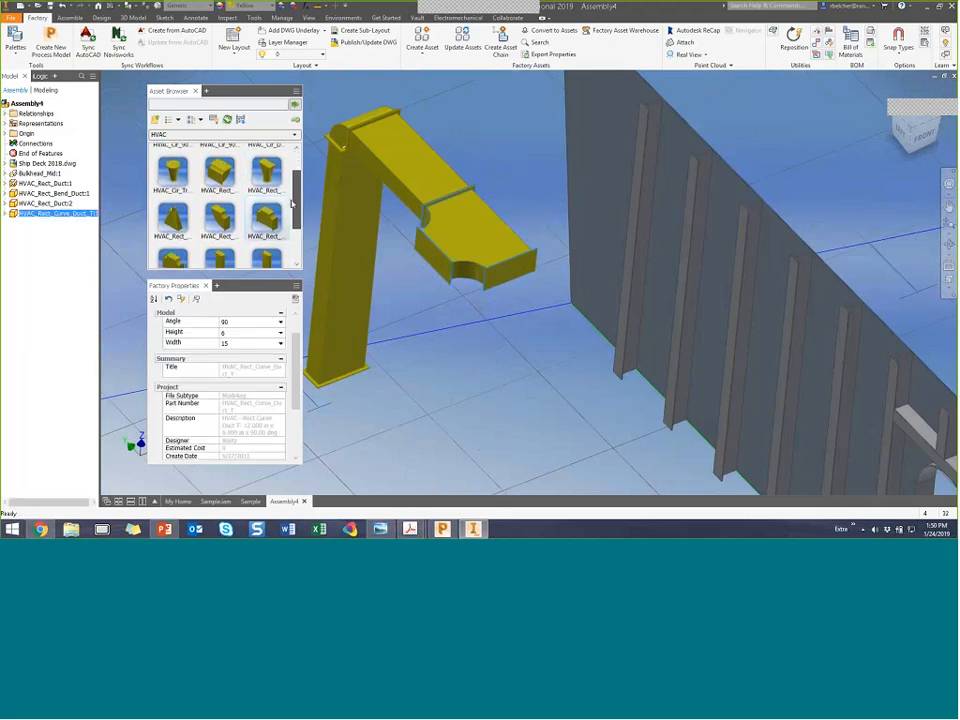
{"action": "scroll", "coordinate": [292, 208], "scroll_direction": "up", "scroll_amount": 1}
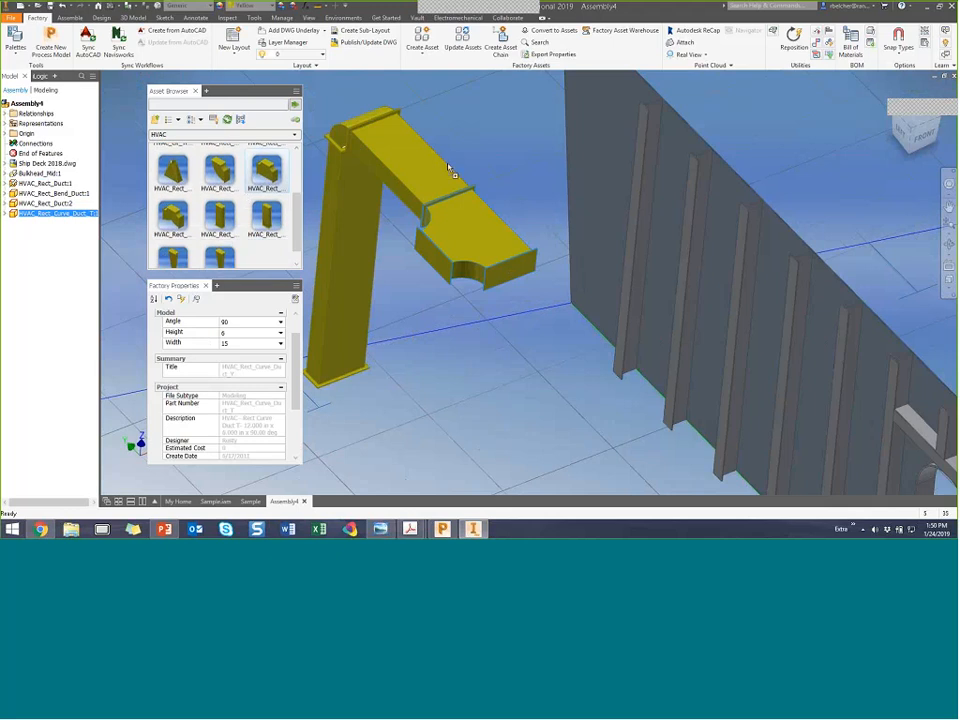
{"action": "left_click_drag", "start_coordinate": [447, 168], "coordinate": [568, 422]}
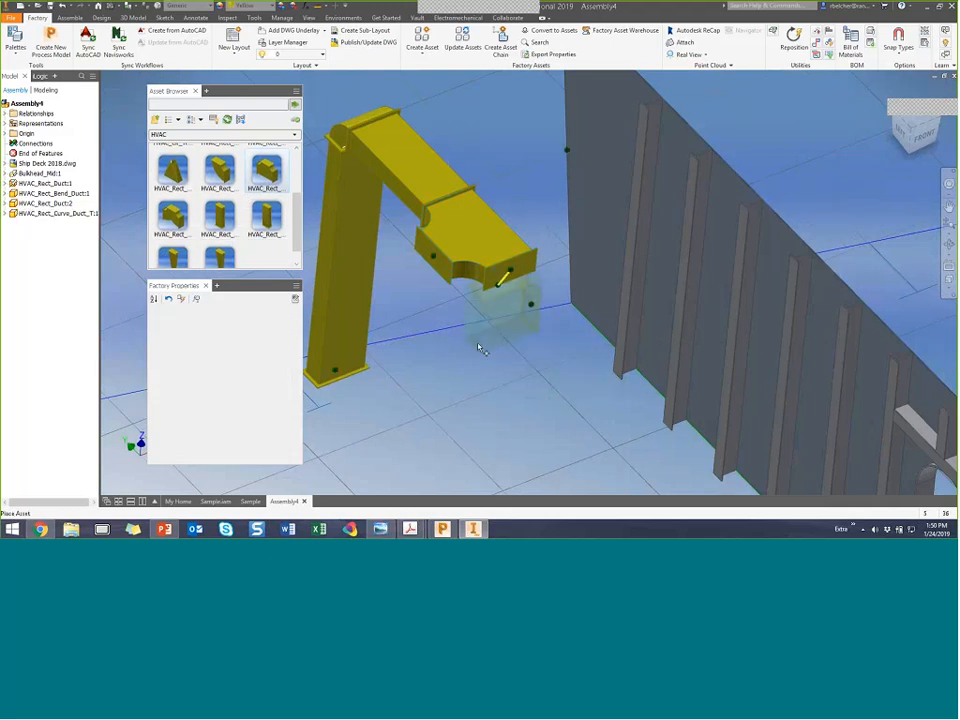
{"action": "left_click", "coordinate": [478, 342]}
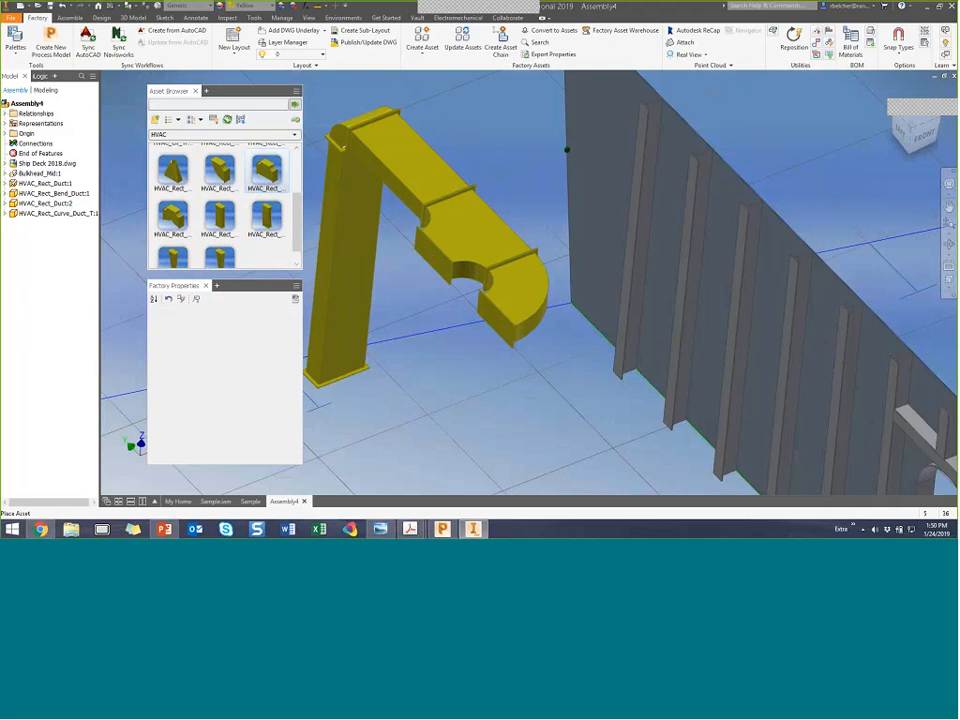
{"action": "left_click", "coordinate": [483, 350]}
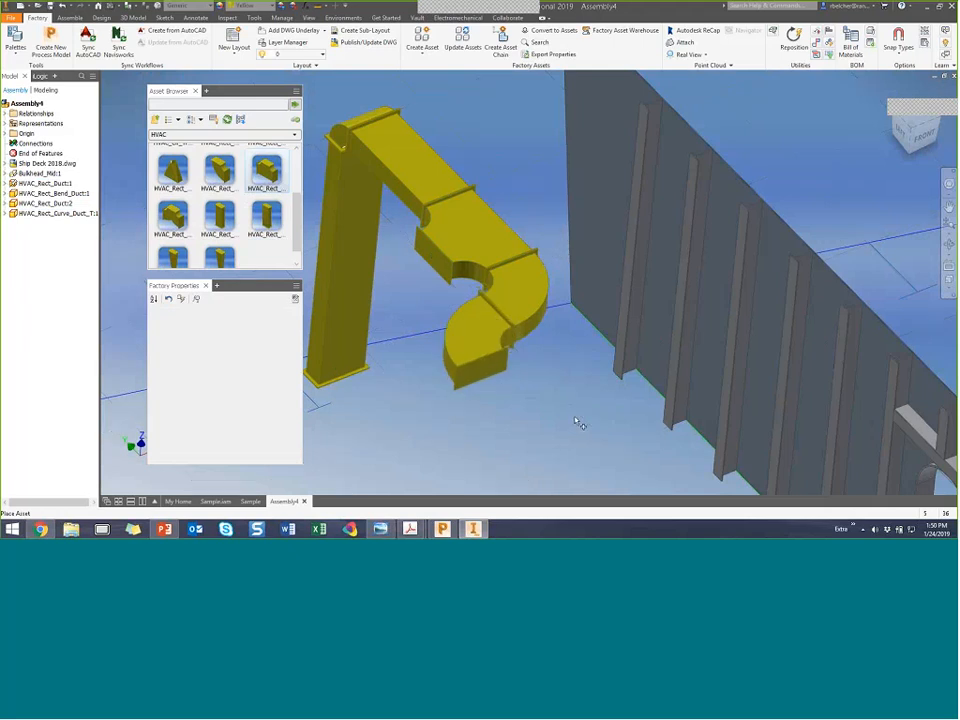
{"action": "key", "text": "Escape"}
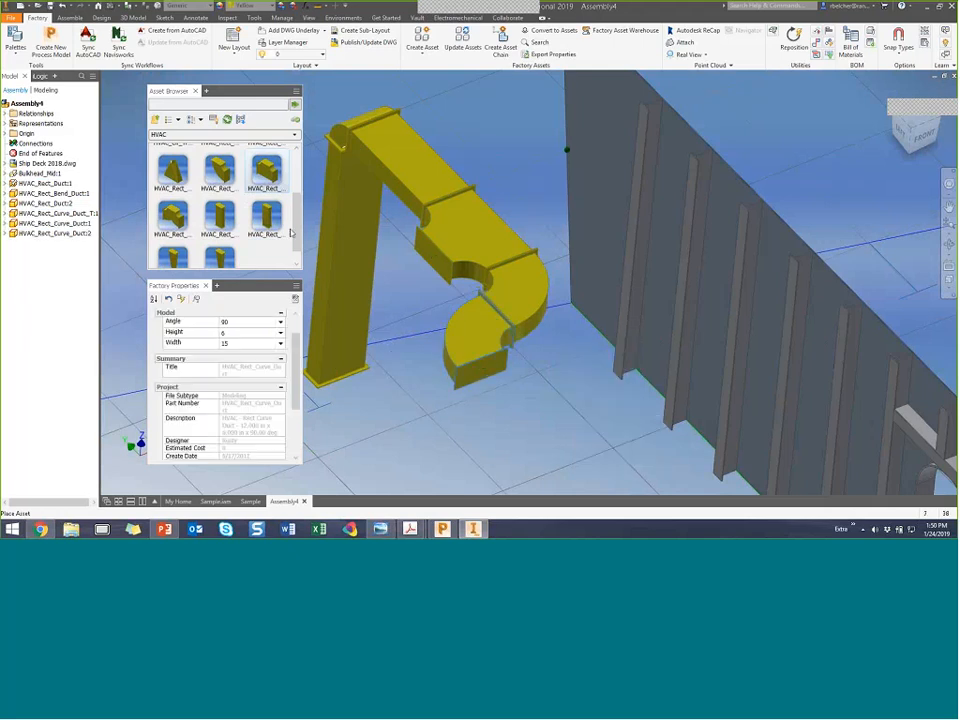
Attach a straight rectangular duct to the remaining side outlet of the curved T.
{"action": "double_click", "coordinate": [222, 220]}
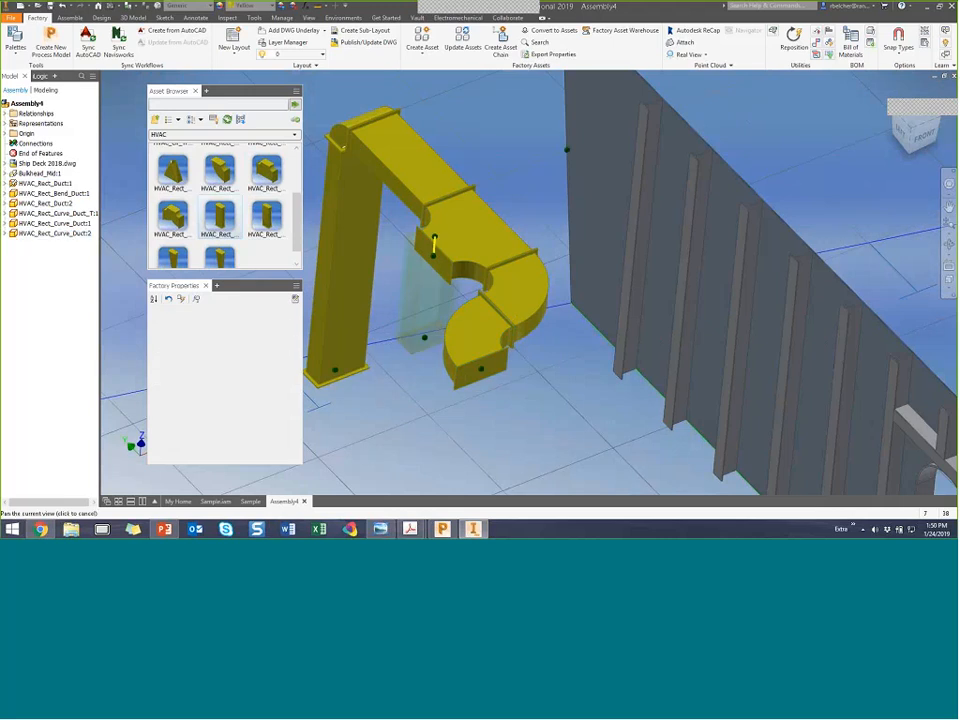
{"action": "middle_click_drag", "start_coordinate": [417, 358], "coordinate": [541, 240]}
{"action": "left_click", "coordinate": [535, 266]}
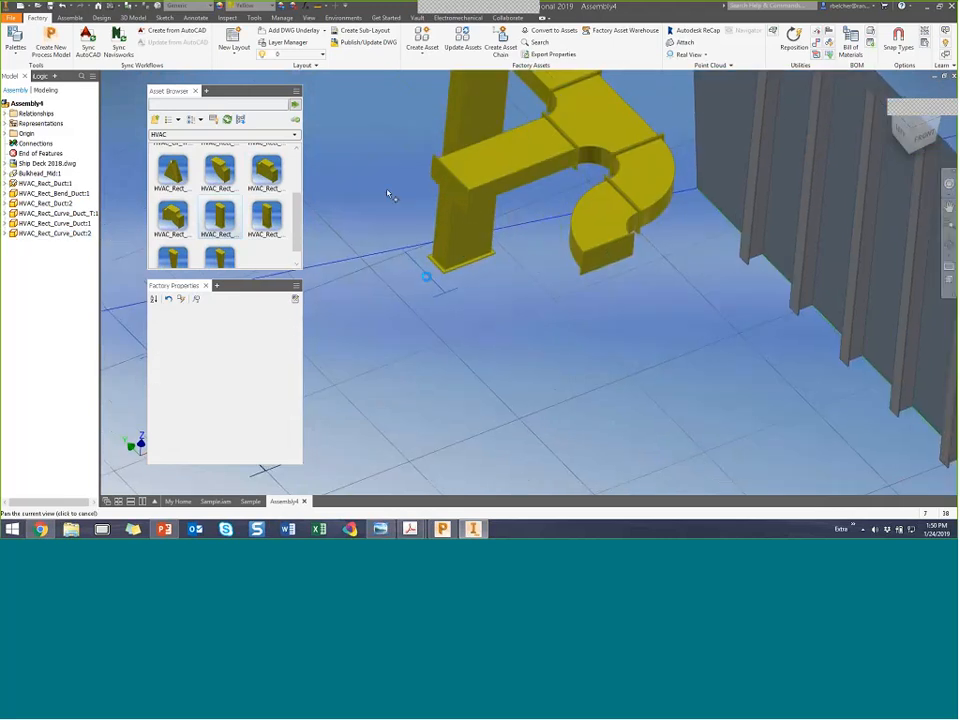
{"action": "key", "text": "Escape"}
Add a rectangular-to-circular transition to the free end of the side branch duct.
{"action": "scroll", "coordinate": [297, 205], "scroll_direction": "up", "scroll_amount": 2}
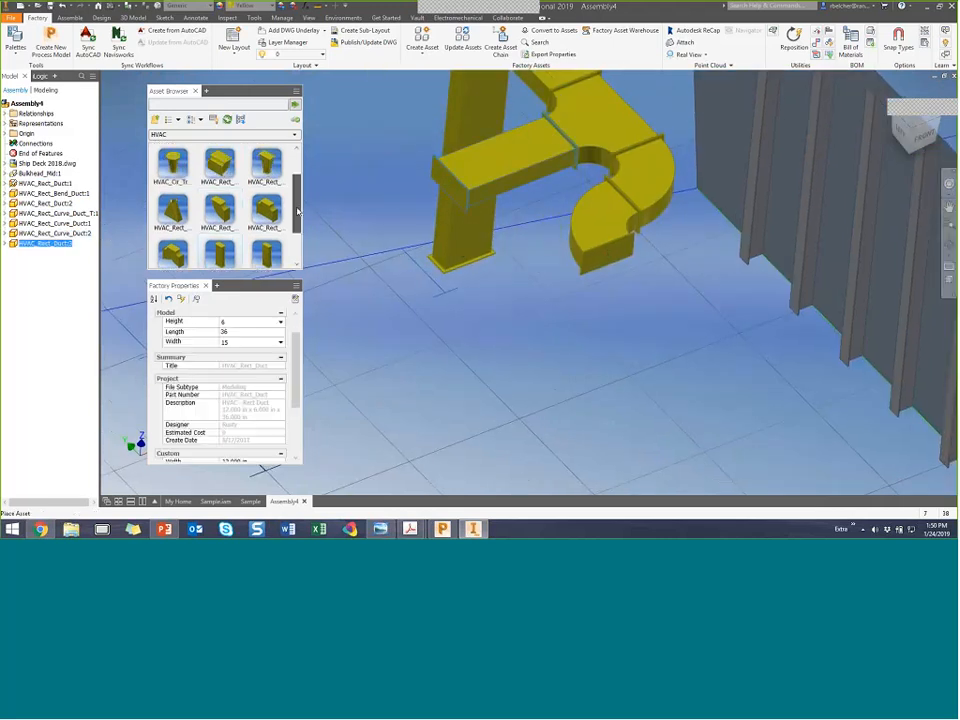
{"action": "scroll", "coordinate": [184, 181], "scroll_direction": "down", "scroll_amount": 1}
{"action": "left_click_drag", "start_coordinate": [184, 181], "coordinate": [378, 216]}
{"action": "right_click", "coordinate": [365, 185]}
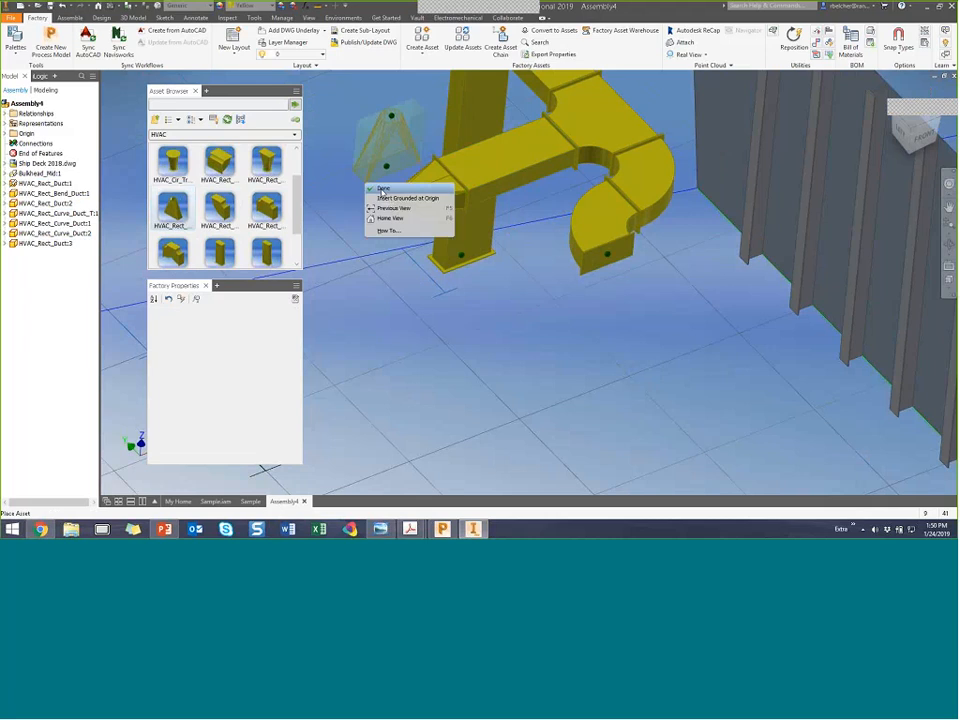
{"action": "left_click", "coordinate": [380, 190]}
{"action": "left_click", "coordinate": [400, 209]}
Extend the side branch with a straight circular duct connected to the round end of the transition.
{"action": "scroll", "coordinate": [404, 210], "scroll_direction": "up", "scroll_amount": 4}
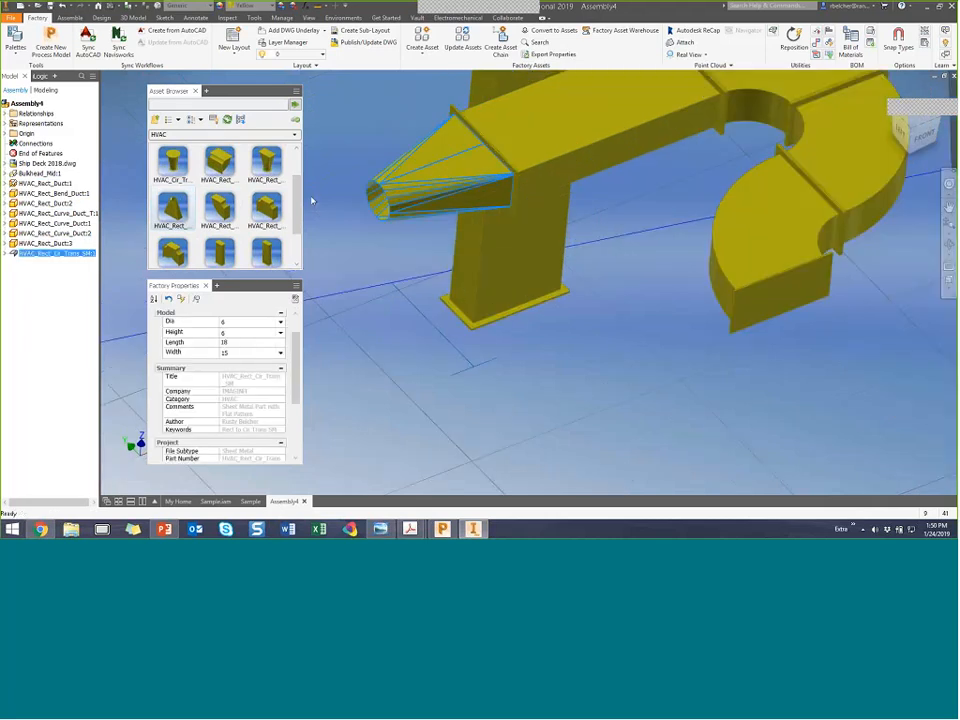
{"action": "scroll", "coordinate": [295, 203], "scroll_direction": "up", "scroll_amount": 2}
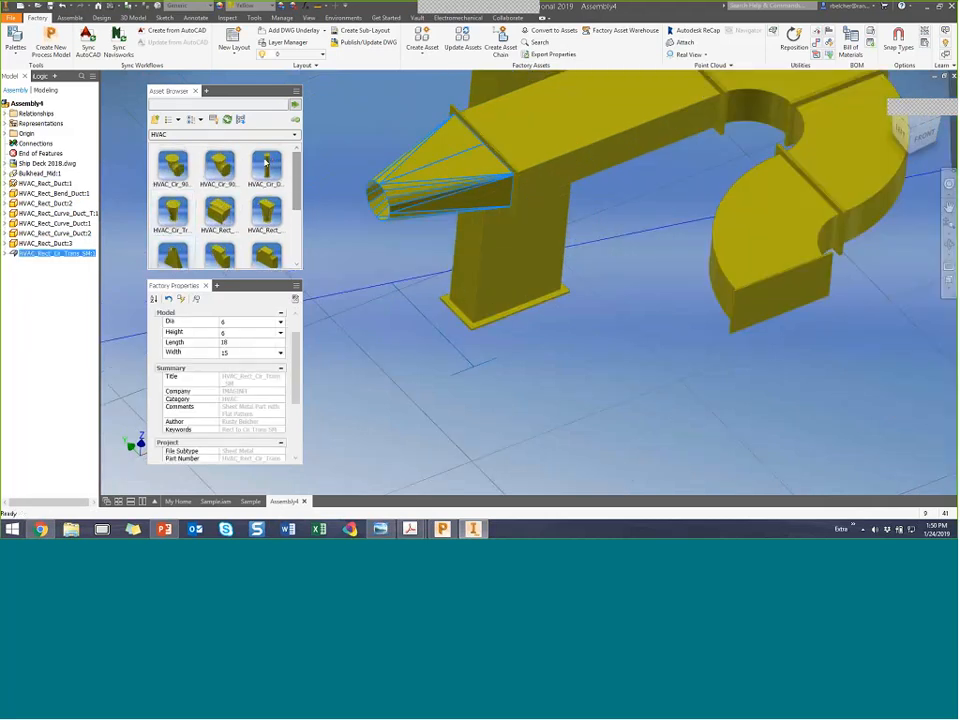
{"action": "left_click_drag", "start_coordinate": [338, 213], "coordinate": [376, 211]}
{"action": "scroll", "coordinate": [367, 153], "scroll_direction": "down", "scroll_amount": 3}
{"action": "right_click", "coordinate": [364, 138]}
{"action": "left_click", "coordinate": [380, 144]}
{"action": "middle_click_drag", "start_coordinate": [508, 255], "coordinate": [568, 311]}
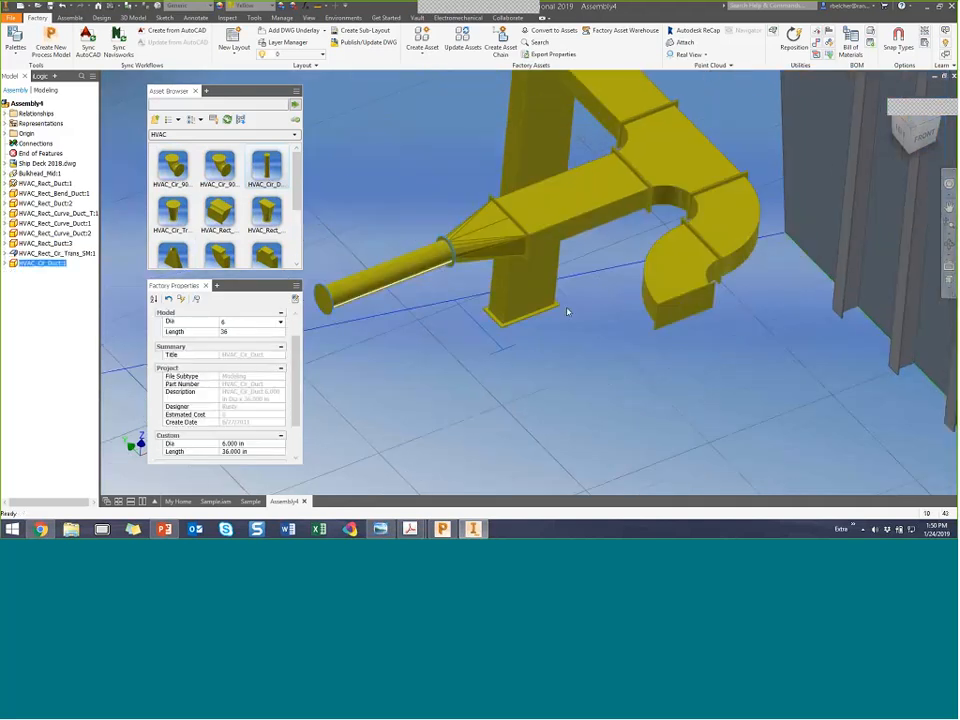
Set the width of the straight rectangular duct between the bend and the curved T to 18 and apply it to the duct run.
{"action": "scroll", "coordinate": [568, 311], "scroll_direction": "down", "scroll_amount": 3}
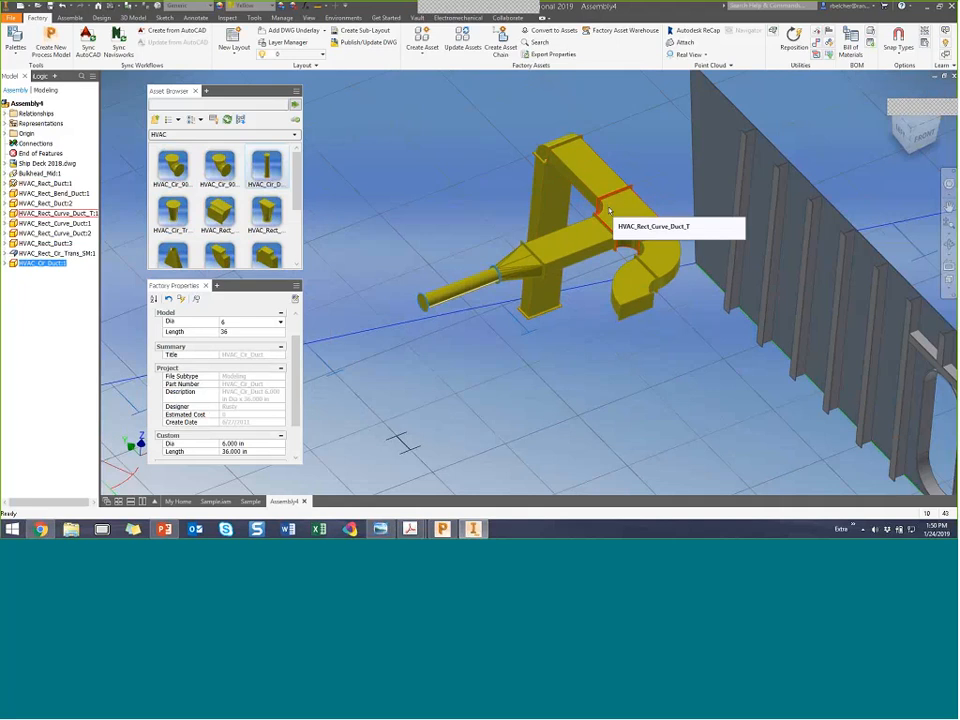
{"action": "scroll", "coordinate": [608, 212], "scroll_direction": "up", "scroll_amount": 3}
{"action": "scroll", "coordinate": [620, 250], "scroll_direction": "down", "scroll_amount": 3}
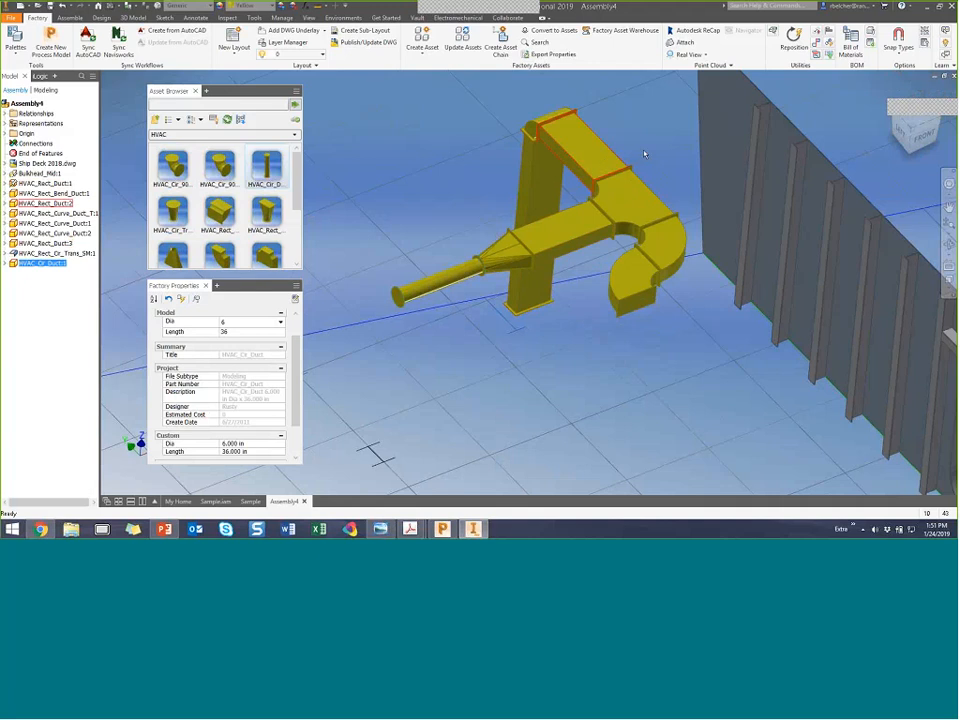
{"action": "left_click", "coordinate": [602, 161]}
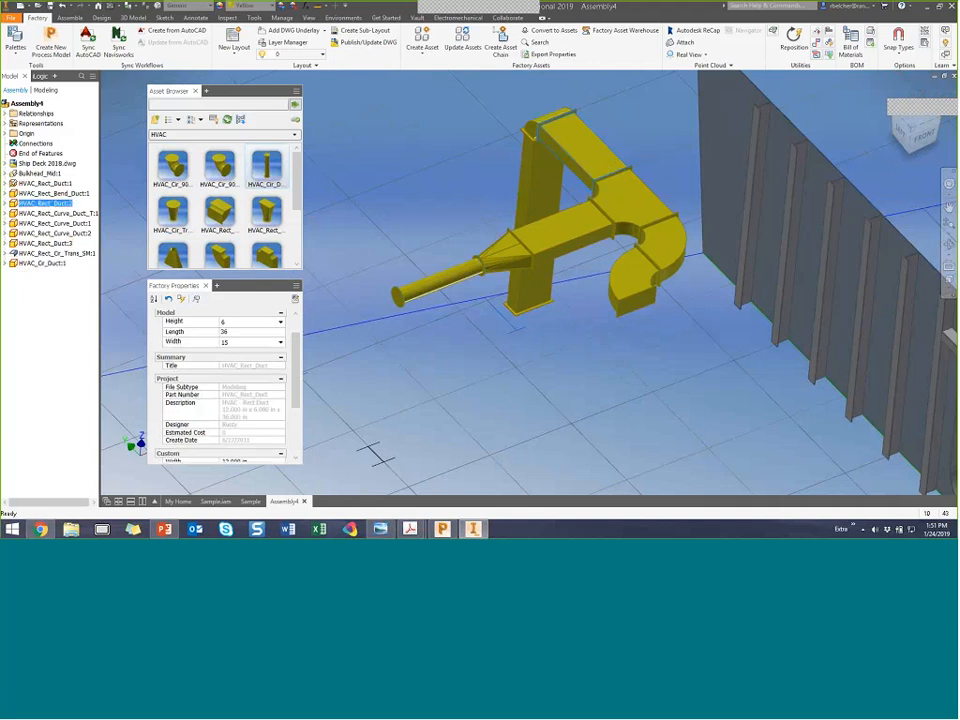
{"action": "left_click", "coordinate": [281, 343]}
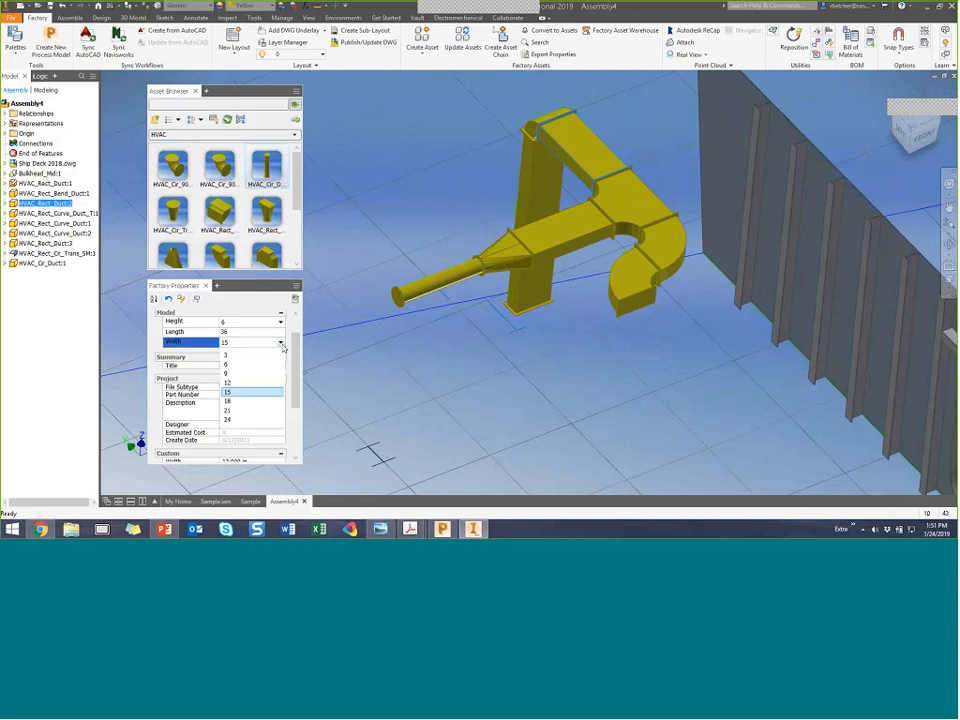
{"action": "left_click", "coordinate": [237, 401]}
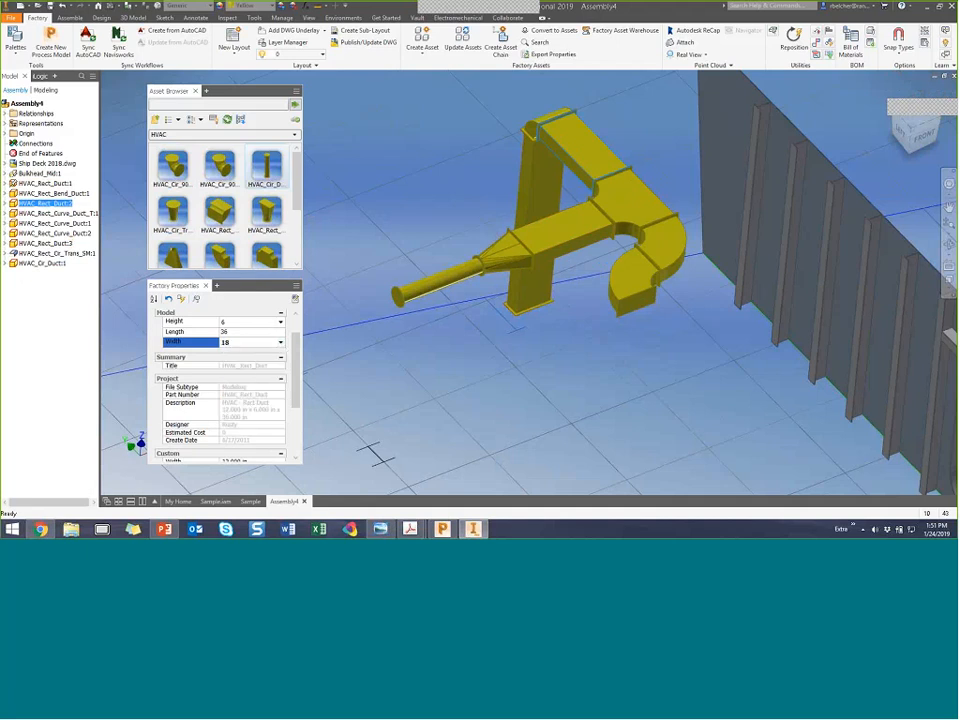
{"action": "left_click", "coordinate": [181, 299]}
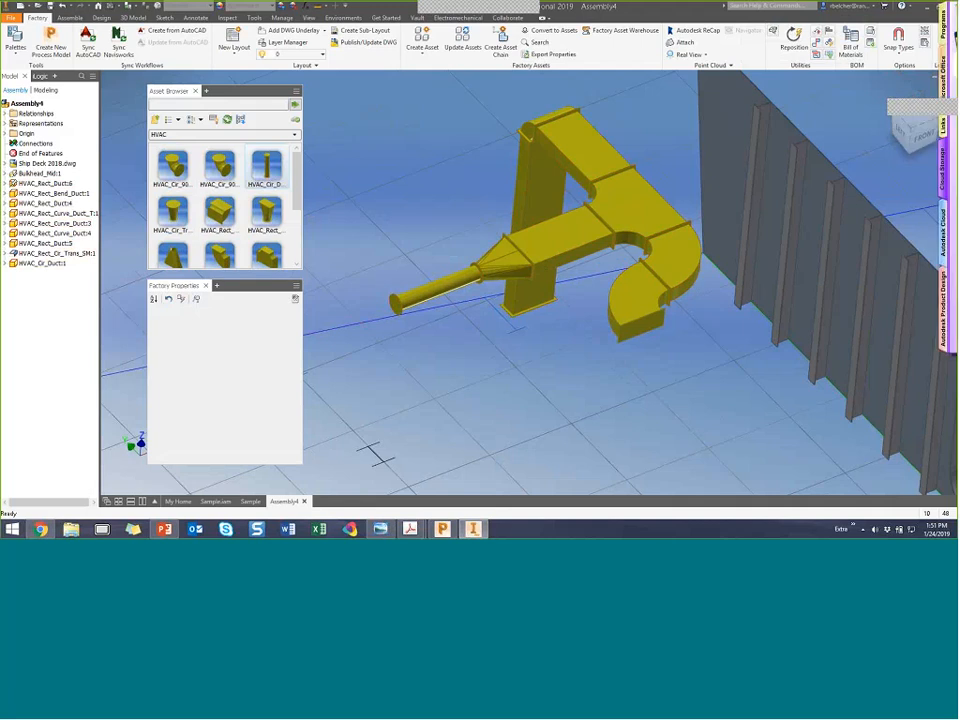
Switch to Navisworks Manage and open the recent model NPS IMAGINiT - Water Plant A.nwd.
{"action": "mouse_move", "coordinate": [922, 291]}
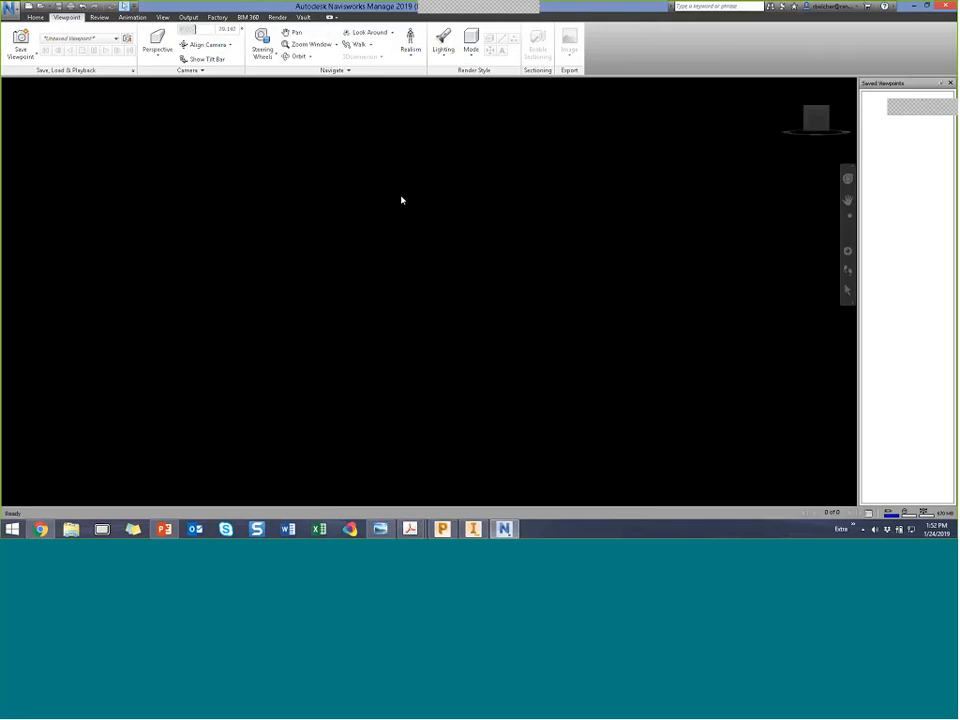
{"action": "left_click", "coordinate": [9, 8]}
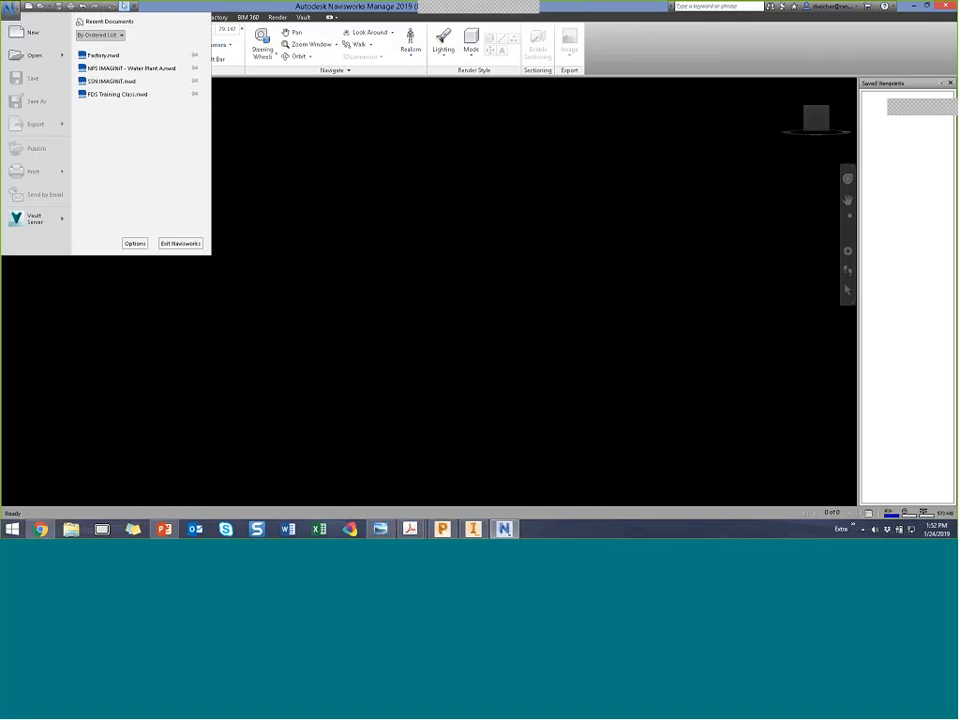
{"action": "left_click", "coordinate": [116, 69]}
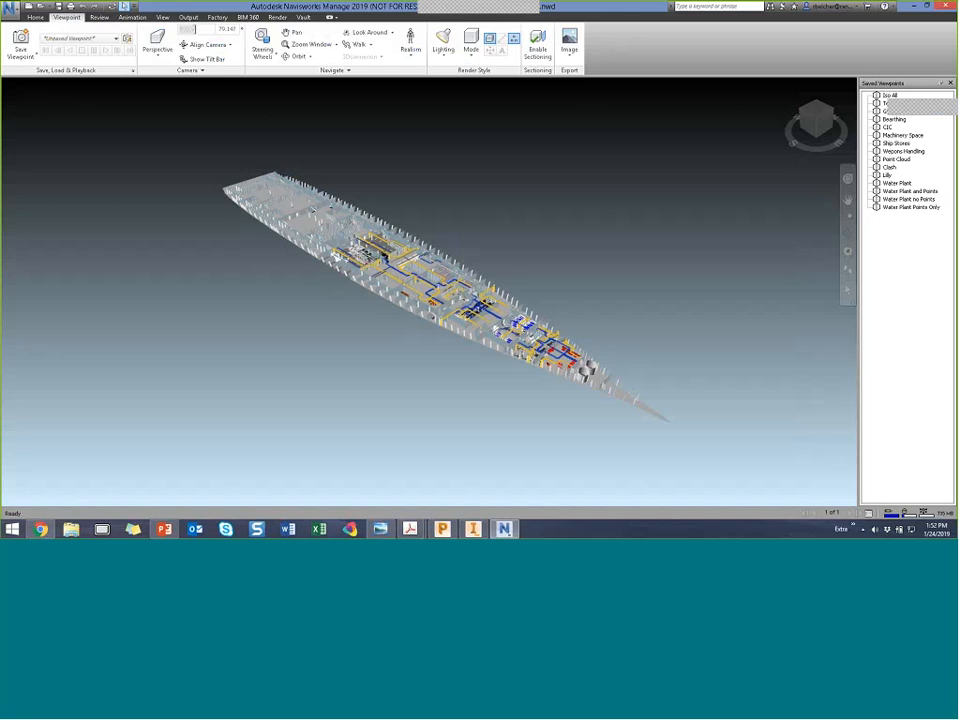
Restore the Text Spin viewpoint and turn around in the compartment to examine the 3D text naming CAD formats.
{"action": "left_click", "coordinate": [886, 103]}
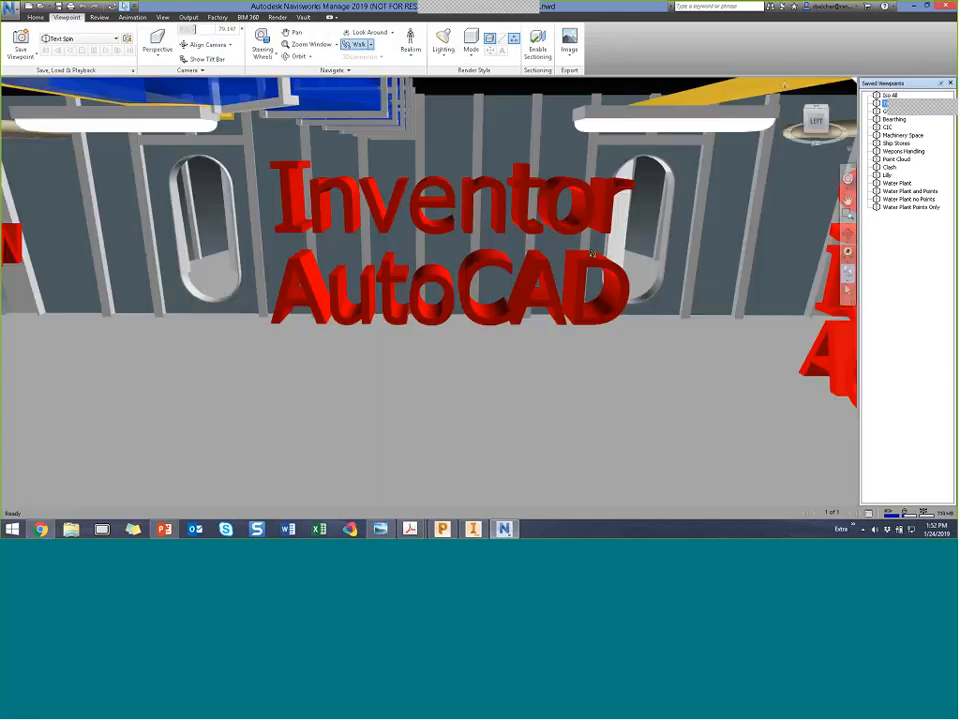
{"action": "left_click_drag", "start_coordinate": [456, 347], "coordinate": [433, 353]}
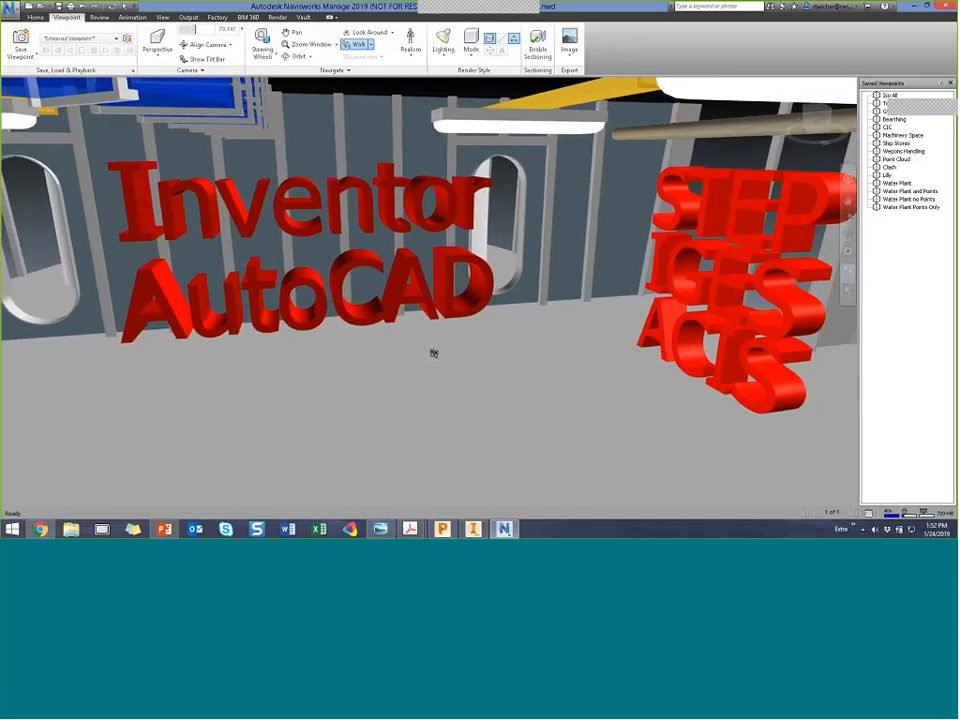
{"action": "mouse_move", "coordinate": [272, 271]}
{"action": "left_mouse_down"}
{"action": "mouse_move", "coordinate": [287, 293]}
{"action": "mouse_move", "coordinate": [292, 258]}
{"action": "mouse_move", "coordinate": [274, 275]}
{"action": "mouse_move", "coordinate": [210, 262]}
{"action": "mouse_move", "coordinate": [303, 296]}
{"action": "mouse_move", "coordinate": [424, 317]}
{"action": "mouse_move", "coordinate": [302, 303]}
{"action": "mouse_move", "coordinate": [388, 312]}
{"action": "mouse_move", "coordinate": [603, 383]}
{"action": "mouse_move", "coordinate": [487, 325]}
{"action": "mouse_move", "coordinate": [443, 327]}
{"action": "mouse_move", "coordinate": [418, 377]}
{"action": "left_mouse_up"}
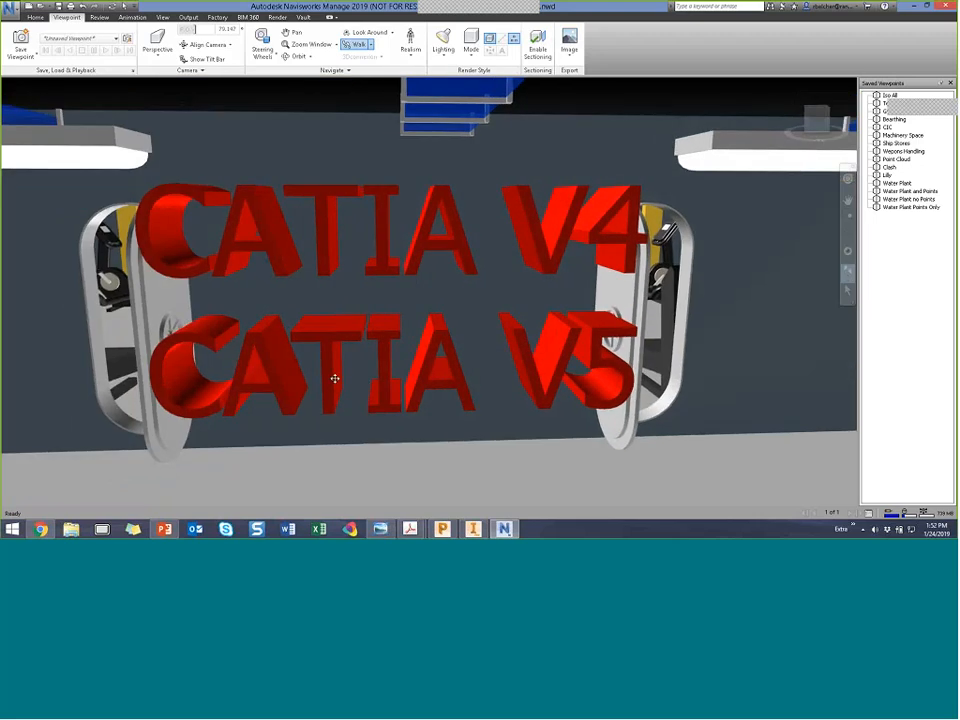
Walk through the ship model to examine the deck ductwork, the water plant pumps and the Bearthing viewpoint's living quarters.
{"action": "mouse_move", "coordinate": [335, 378]}
{"action": "left_mouse_down"}
{"action": "mouse_move", "coordinate": [328, 349]}
{"action": "mouse_move", "coordinate": [336, 354]}
{"action": "left_mouse_up"}
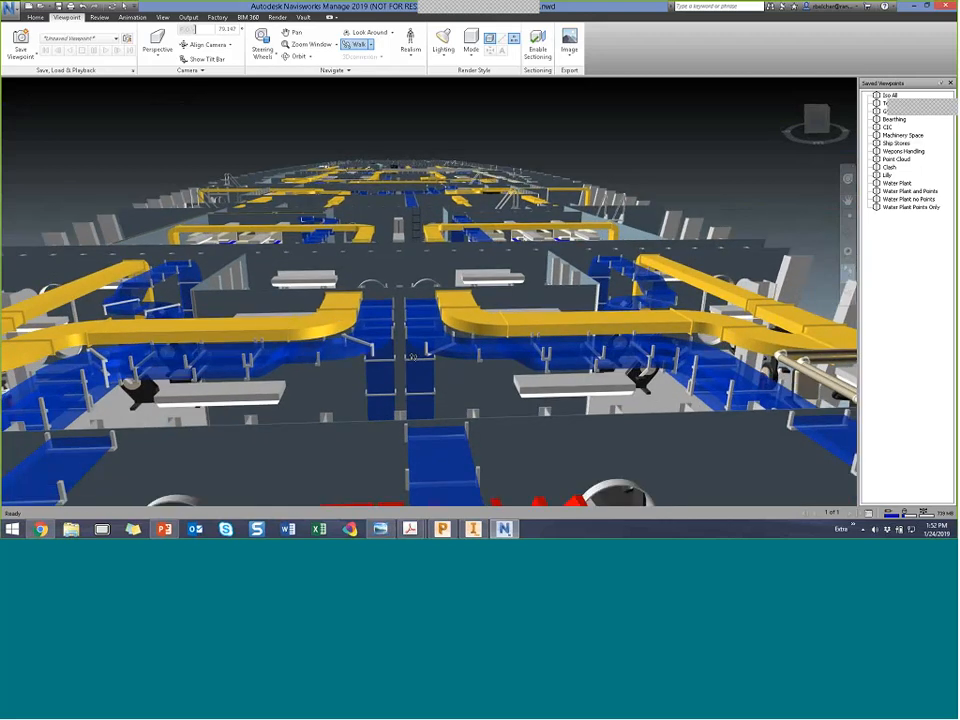
{"action": "left_click_drag", "start_coordinate": [411, 356], "coordinate": [400, 315]}
{"action": "left_click_drag", "start_coordinate": [393, 315], "coordinate": [194, 405]}
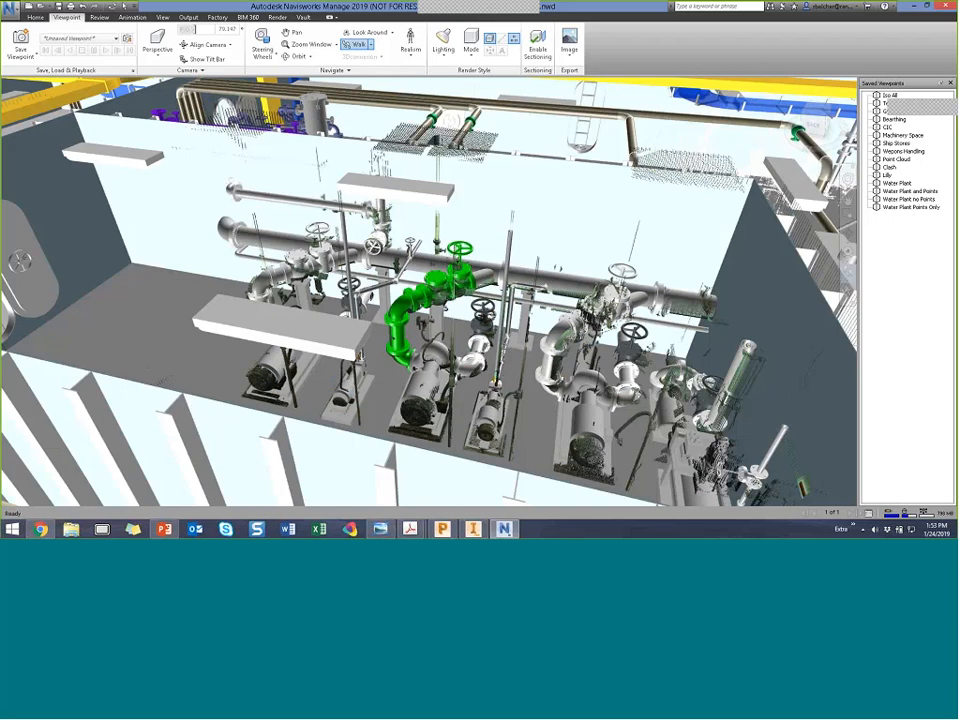
{"action": "left_click_drag", "start_coordinate": [80, 205], "coordinate": [271, 149]}
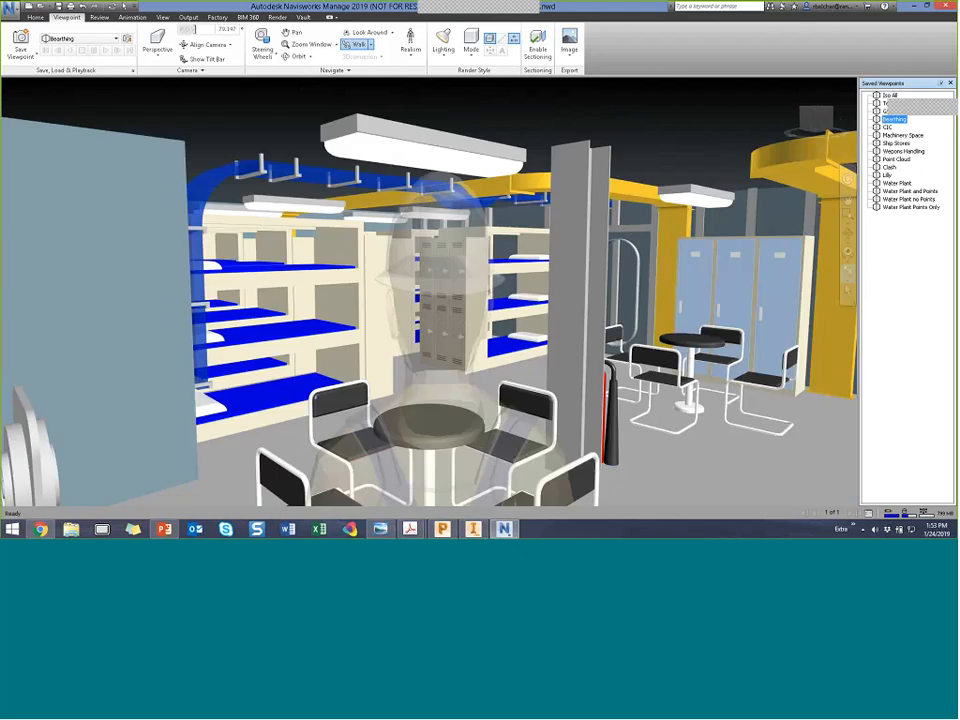
{"action": "mouse_move", "coordinate": [769, 391]}
{"action": "left_mouse_down"}
{"action": "mouse_move", "coordinate": [605, 367]}
{"action": "mouse_move", "coordinate": [643, 371]}
{"action": "mouse_move", "coordinate": [564, 384]}
{"action": "mouse_move", "coordinate": [553, 377]}
{"action": "mouse_move", "coordinate": [641, 401]}
{"action": "mouse_move", "coordinate": [799, 377]}
{"action": "mouse_move", "coordinate": [806, 386]}
{"action": "mouse_move", "coordinate": [577, 396]}
{"action": "mouse_move", "coordinate": [337, 441]}
{"action": "mouse_move", "coordinate": [452, 393]}
{"action": "mouse_move", "coordinate": [839, 388]}
{"action": "mouse_move", "coordinate": [579, 375]}
{"action": "mouse_move", "coordinate": [396, 352]}
{"action": "mouse_move", "coordinate": [405, 352]}
{"action": "left_mouse_up"}
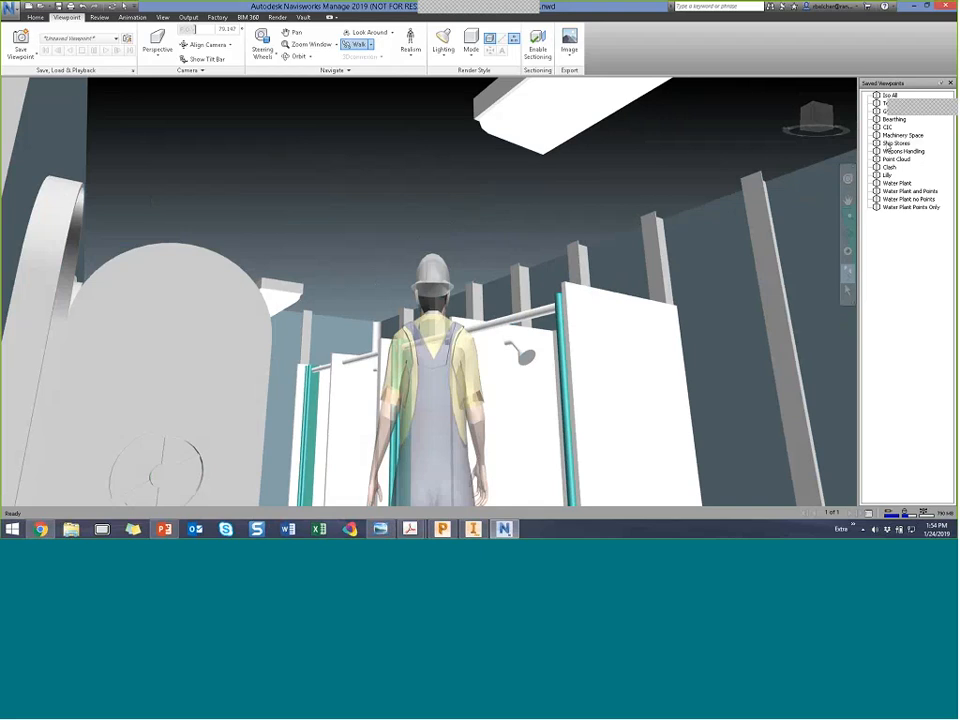
Open the recent model Factory.nwd and look around from its 3D Text viewpoint.
{"action": "left_click", "coordinate": [9, 8]}
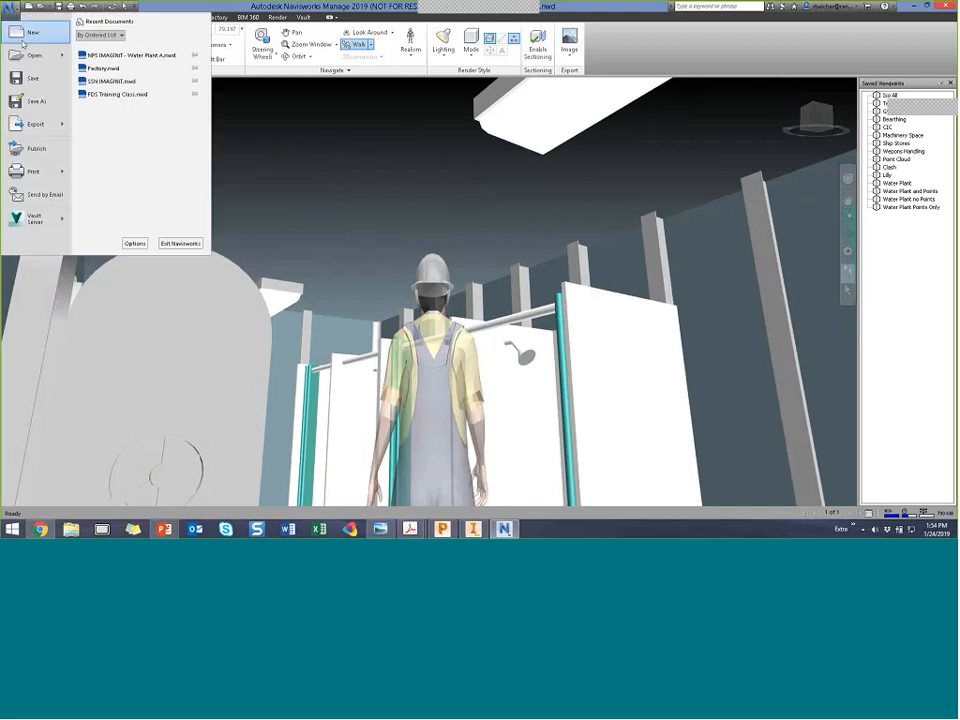
{"action": "left_click", "coordinate": [38, 77]}
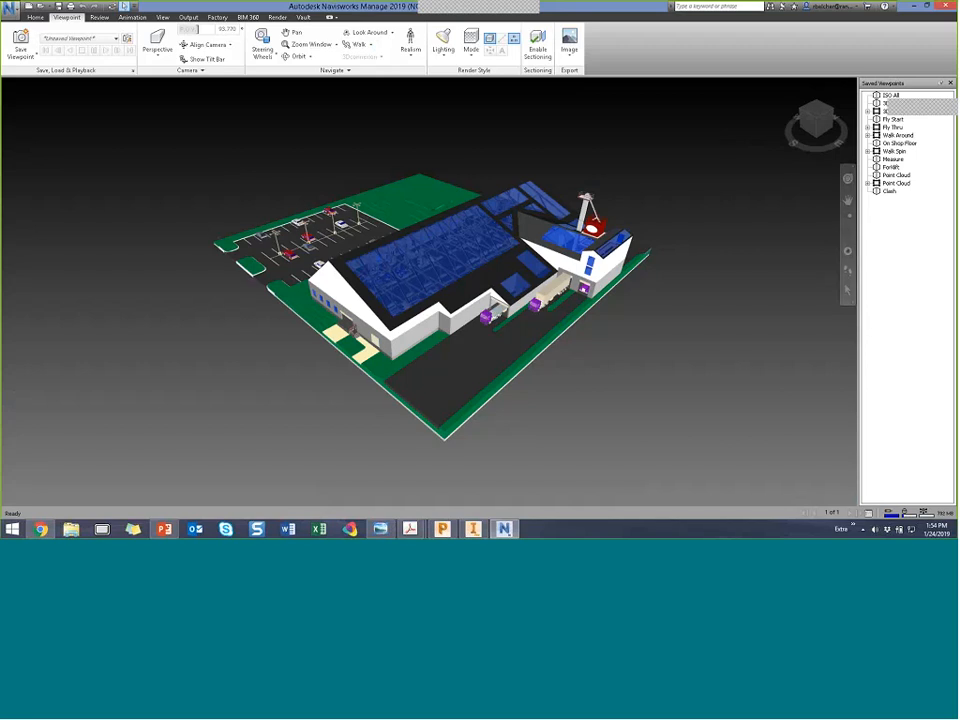
{"action": "left_click", "coordinate": [878, 104]}
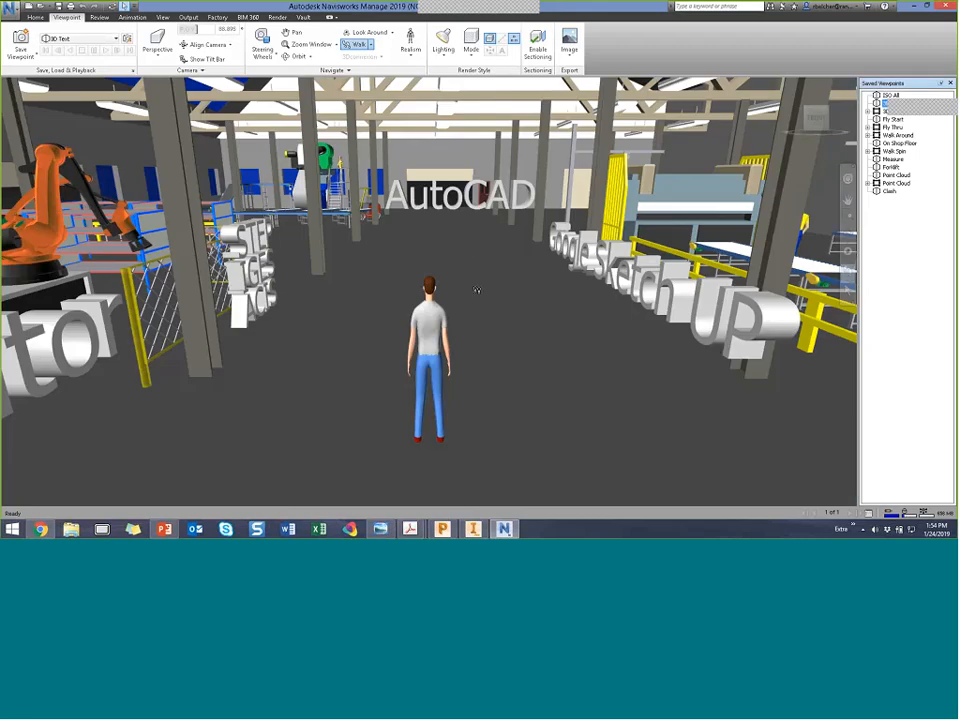
{"action": "mouse_move", "coordinate": [457, 239]}
{"action": "left_mouse_down"}
{"action": "mouse_move", "coordinate": [621, 260]}
{"action": "mouse_move", "coordinate": [656, 307]}
{"action": "mouse_move", "coordinate": [553, 228]}
{"action": "left_mouse_up"}
Walk the factory from the On Shop Floor viewpoint to examine its conveyors and machinery, and return to the ISO All viewpoint.
{"action": "scroll", "coordinate": [553, 228], "scroll_direction": "up", "scroll_amount": 3}
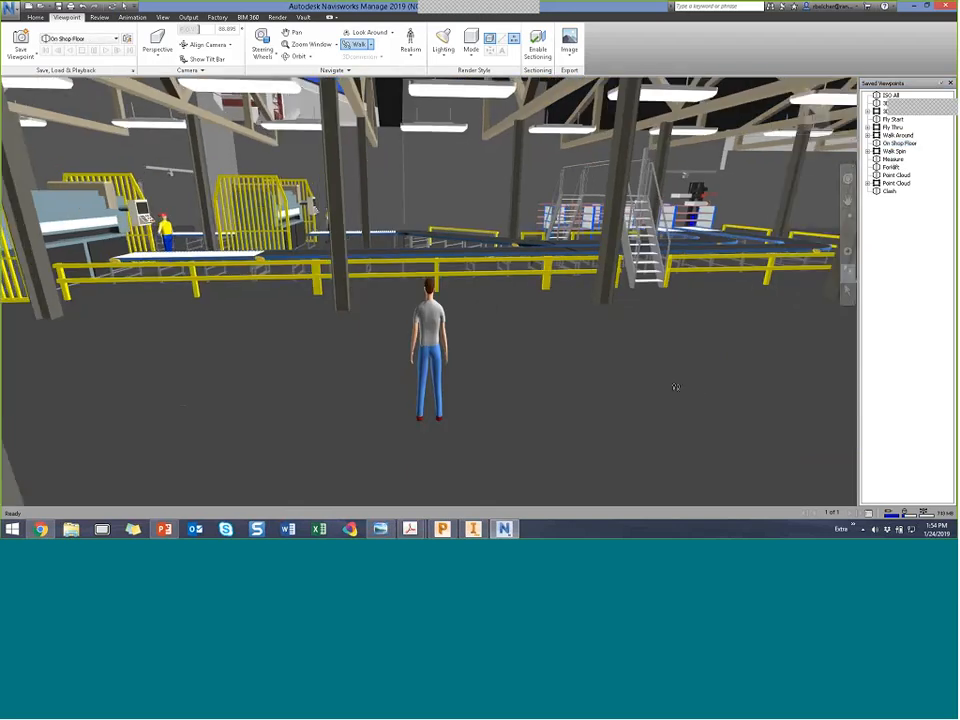
{"action": "left_click_drag", "start_coordinate": [676, 387], "coordinate": [300, 350]}
{"action": "left_click_drag", "start_coordinate": [575, 262], "coordinate": [279, 327]}
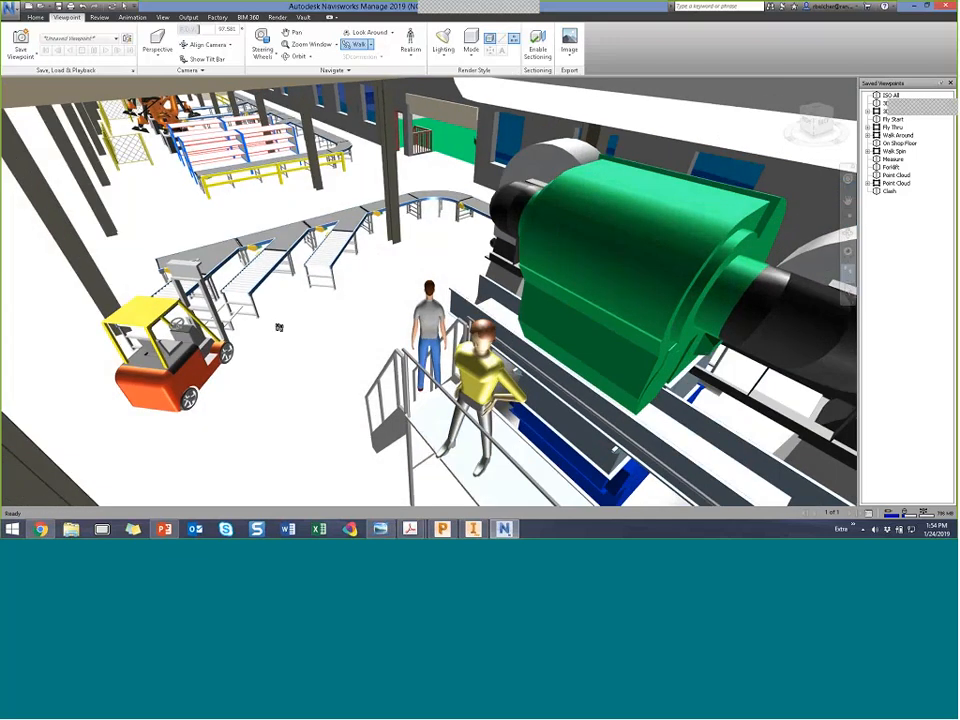
{"action": "left_click", "coordinate": [891, 95]}
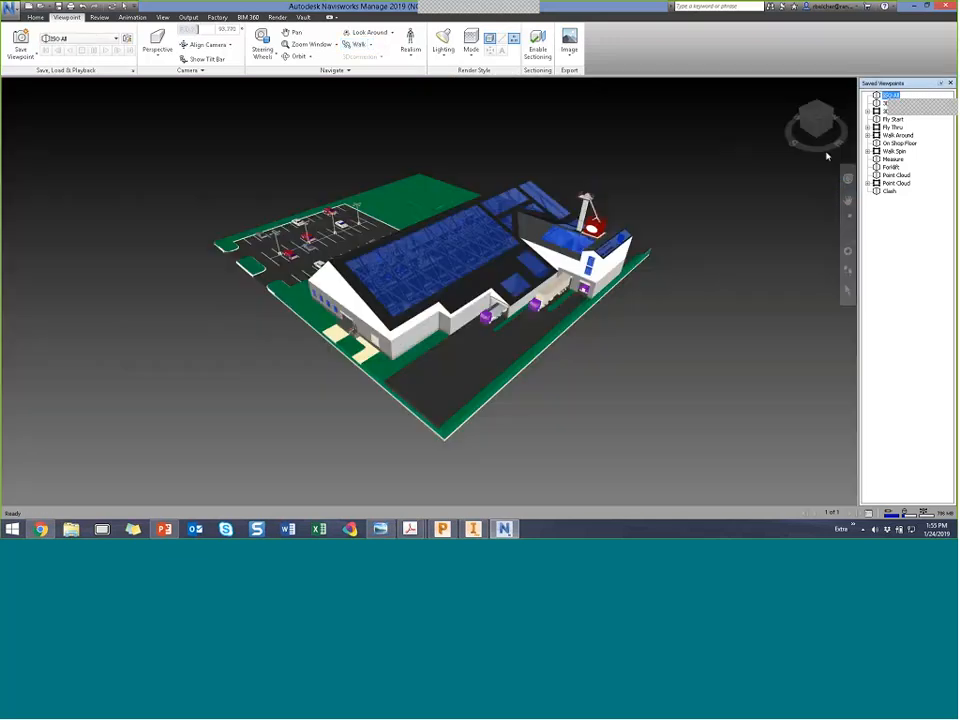